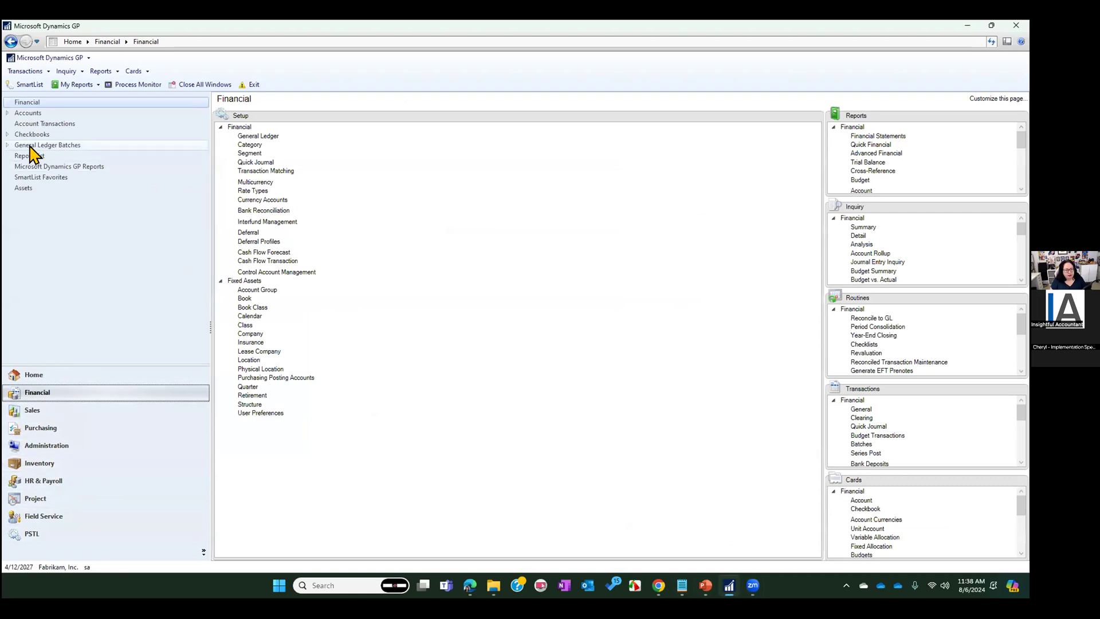
Open the General Ledger Batches list in Financial and filter it to batches whose Frequency contains "Single"
{"action": "left_click", "coordinate": [8, 146]}
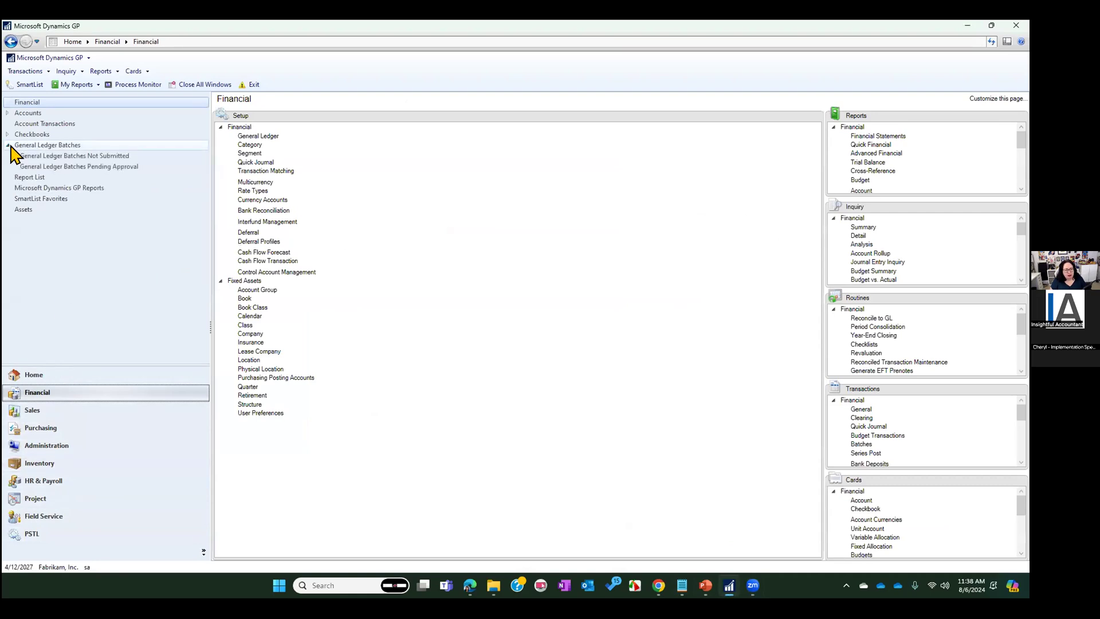
{"action": "left_click", "coordinate": [53, 145]}
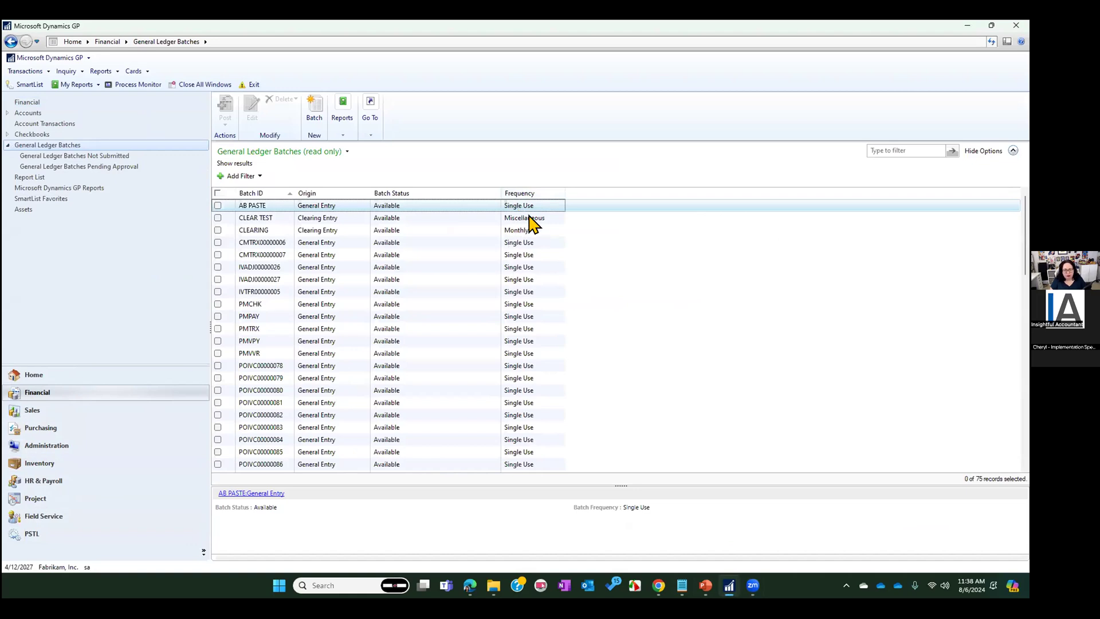
{"action": "left_click", "coordinate": [252, 176]}
{"action": "left_click", "coordinate": [294, 176]}
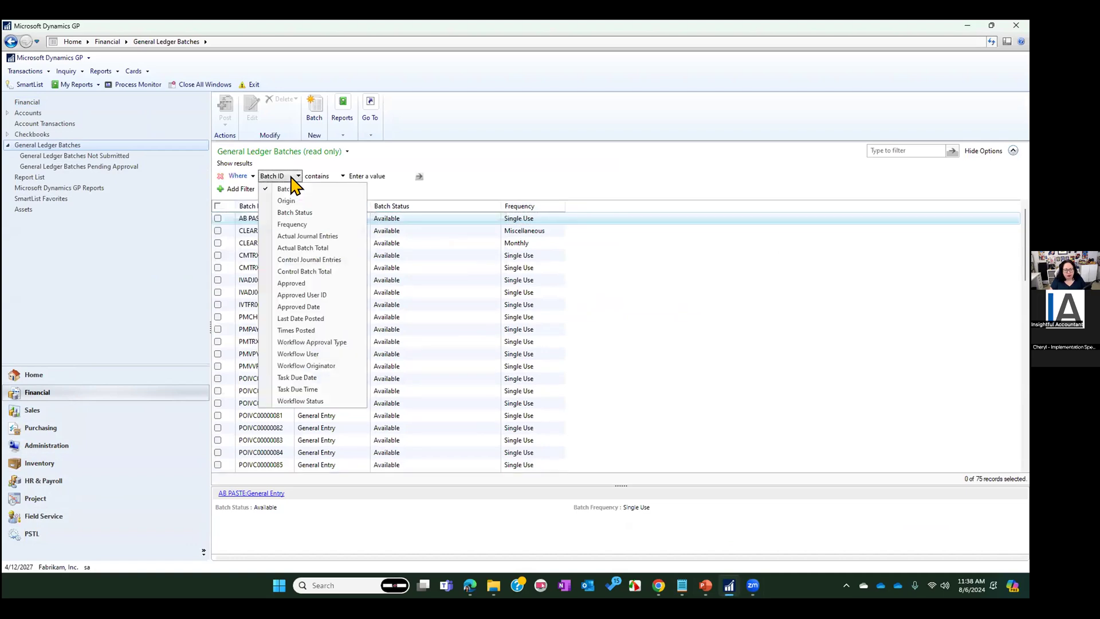
{"action": "left_click", "coordinate": [322, 225]}
{"action": "left_click", "coordinate": [369, 176]}
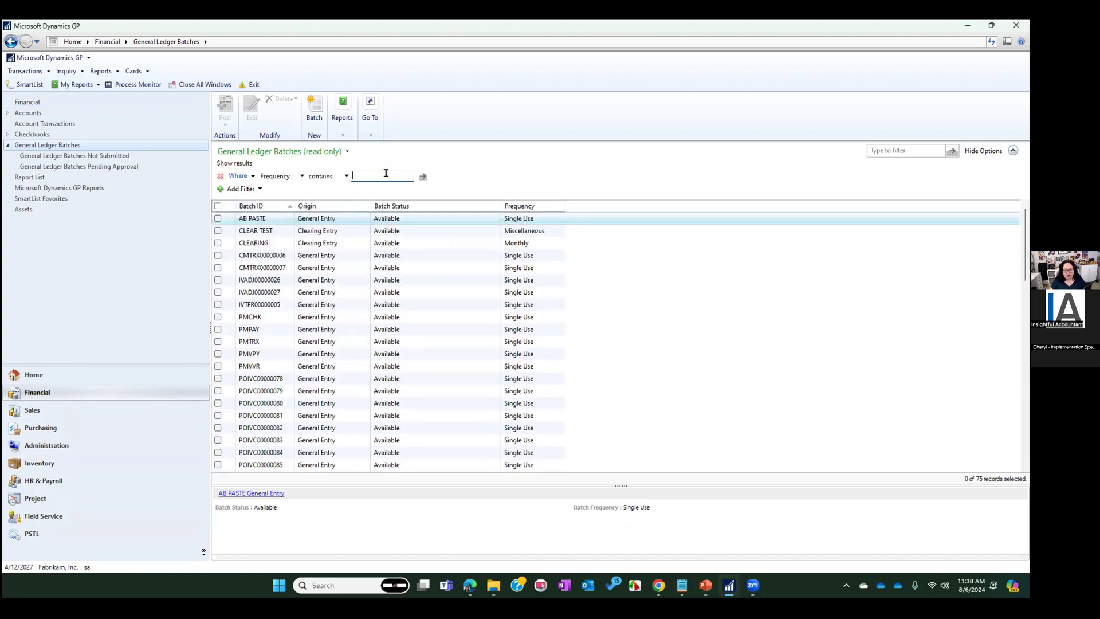
{"action": "left_click", "coordinate": [332, 178]}
{"action": "left_click", "coordinate": [324, 212]}
{"action": "left_click", "coordinate": [323, 176]}
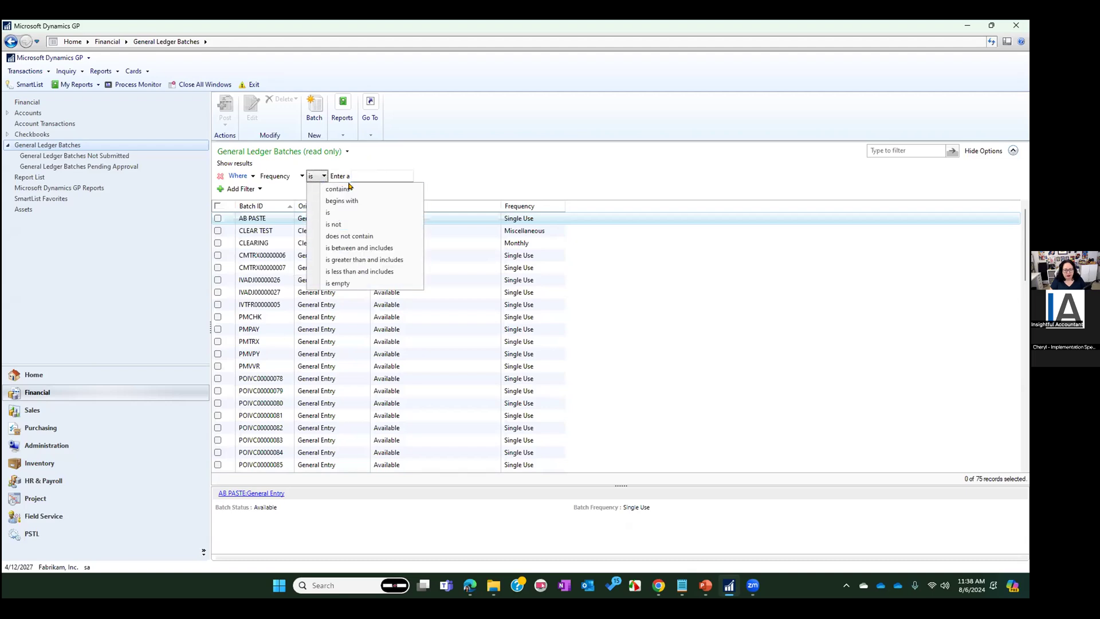
{"action": "left_click", "coordinate": [343, 188]}
{"action": "left_click", "coordinate": [368, 173]}
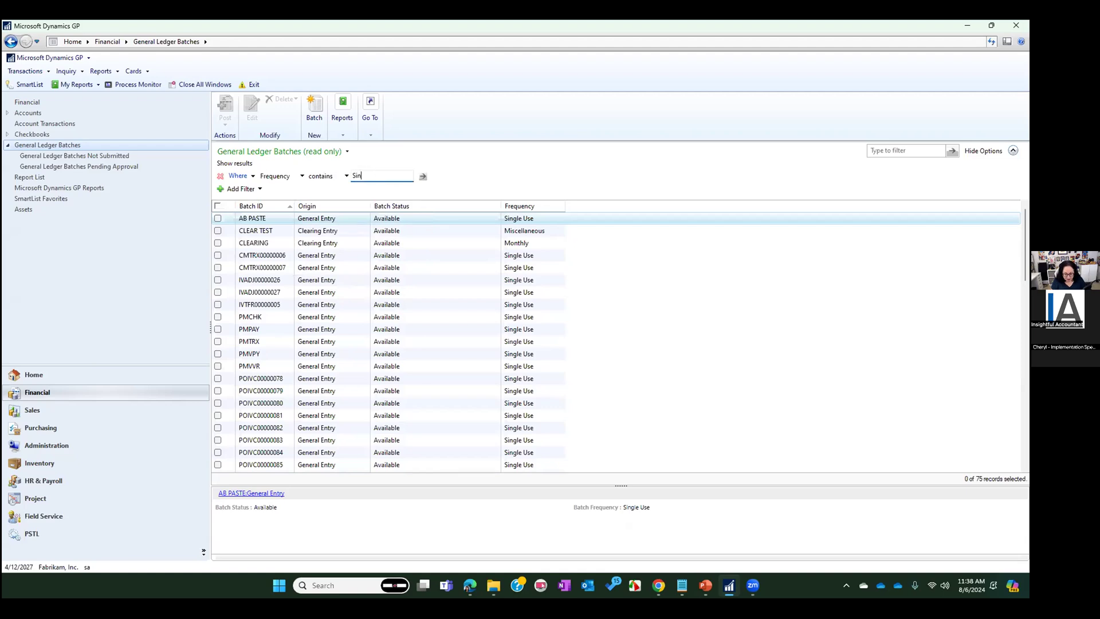
{"action": "left_click", "coordinate": [423, 178]}
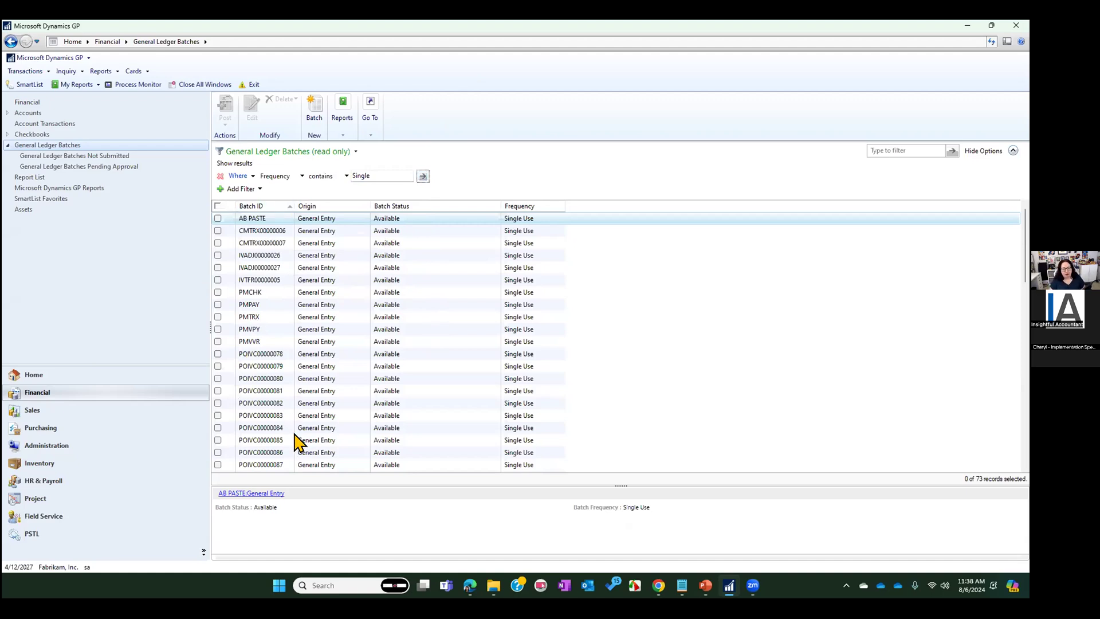
Open the Financial Series Posting window and move it clear of the batch list's ID column
{"action": "left_click", "coordinate": [23, 72]}
{"action": "mouse_move", "coordinate": [48, 85]}
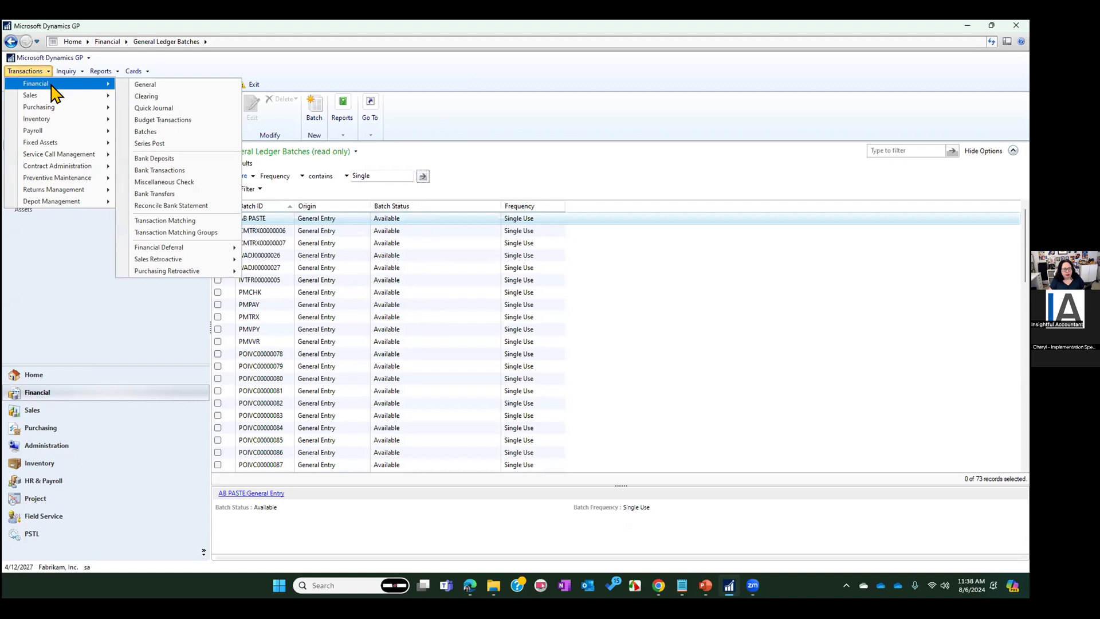
{"action": "left_click", "coordinate": [189, 145]}
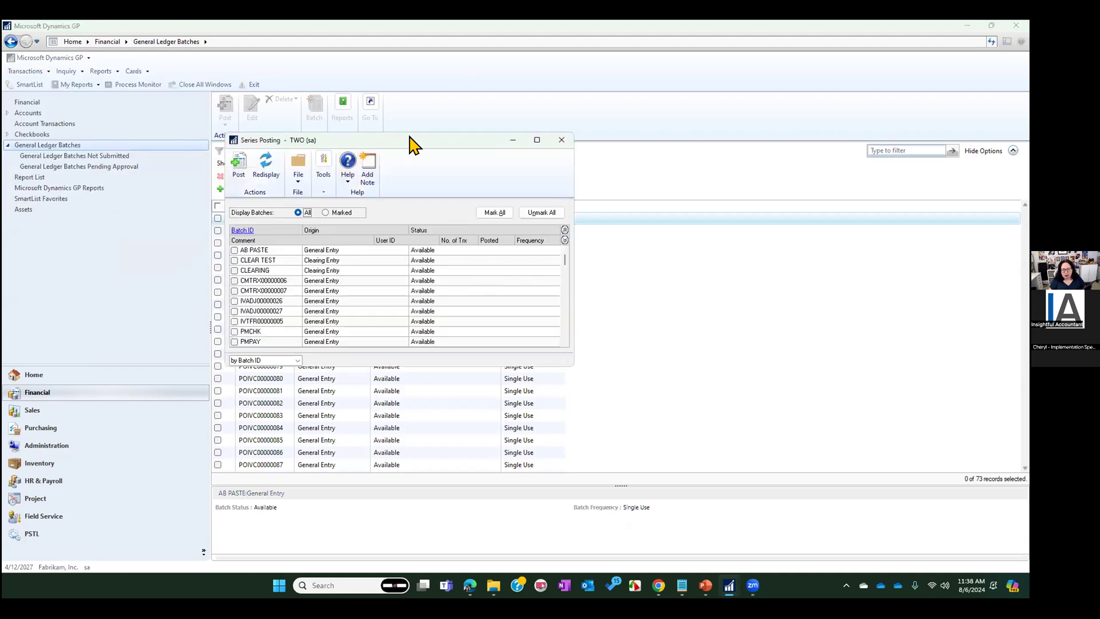
{"action": "left_click_drag", "start_coordinate": [410, 139], "coordinate": [628, 166]}
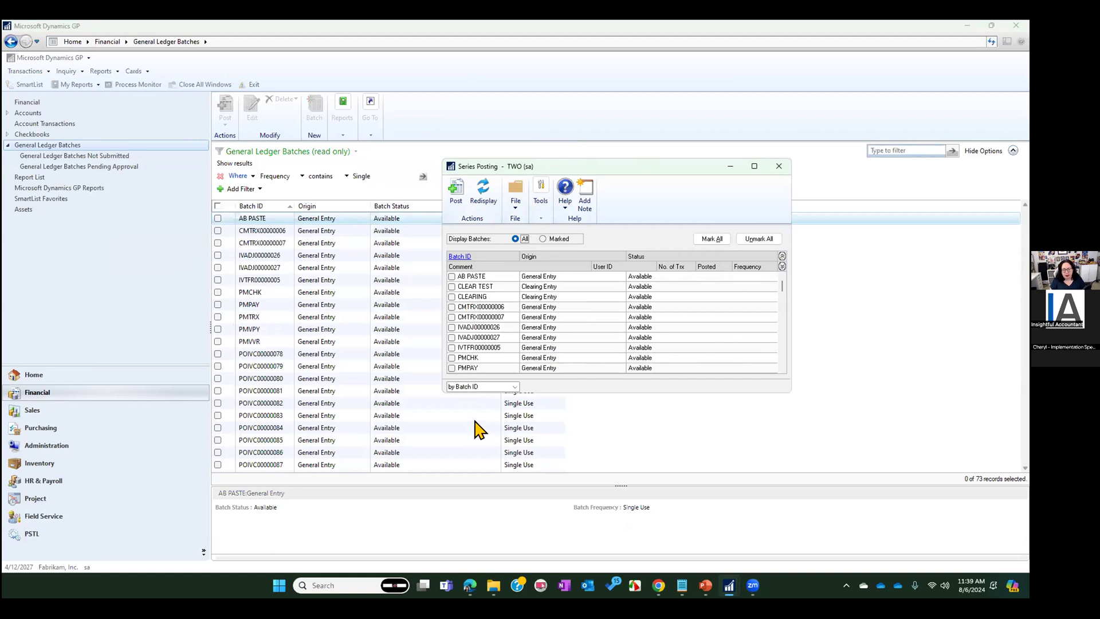
Mark batches CMTRX00000006, CMTRX00000007 and IVADJ00000026 for series posting and try to open a marked batch's details
{"action": "left_click", "coordinate": [451, 307]}
{"action": "left_click", "coordinate": [452, 317]}
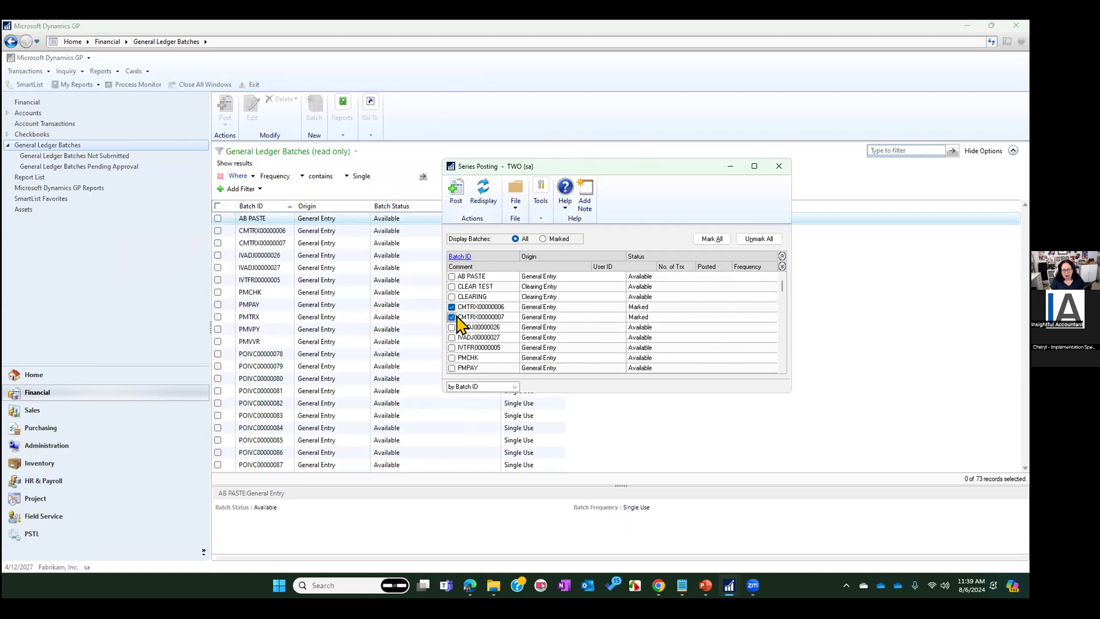
{"action": "left_click", "coordinate": [452, 327]}
{"action": "left_click", "coordinate": [461, 261]}
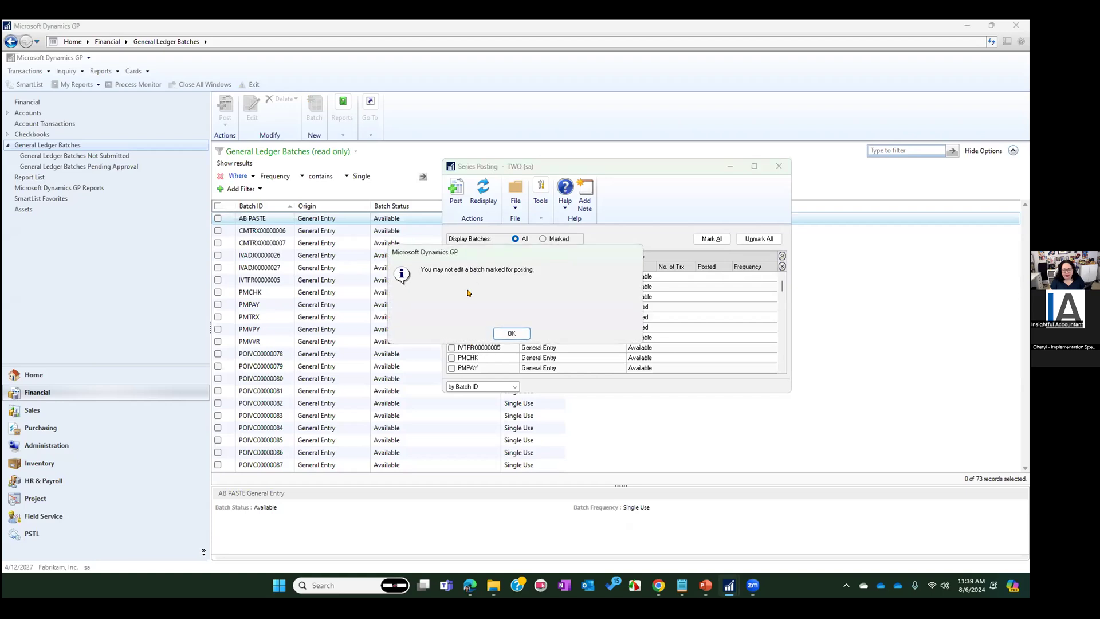
{"action": "left_click", "coordinate": [500, 333]}
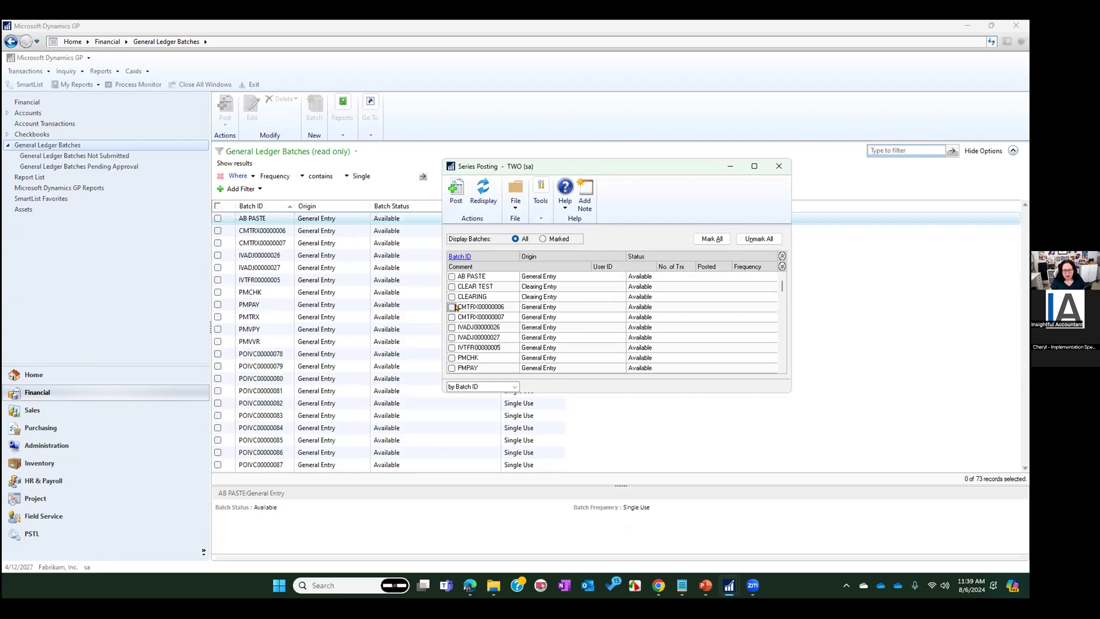
View the batch entry details of CMTRX00000006, and close both the Batch Entry and Series Posting windows
{"action": "left_click", "coordinate": [459, 257]}
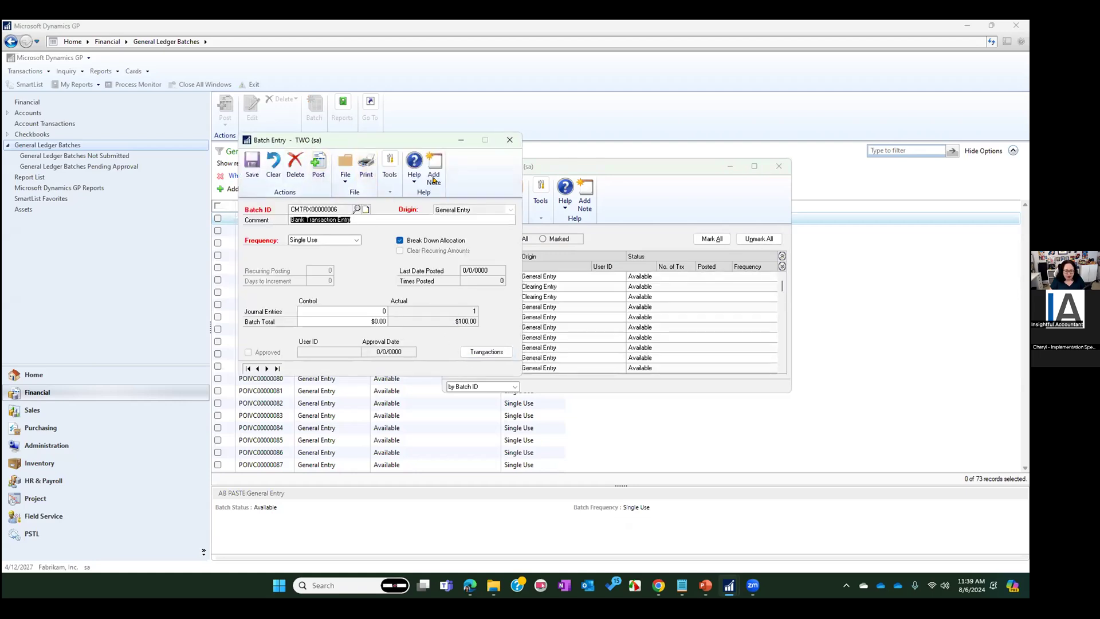
{"action": "left_click", "coordinate": [509, 141]}
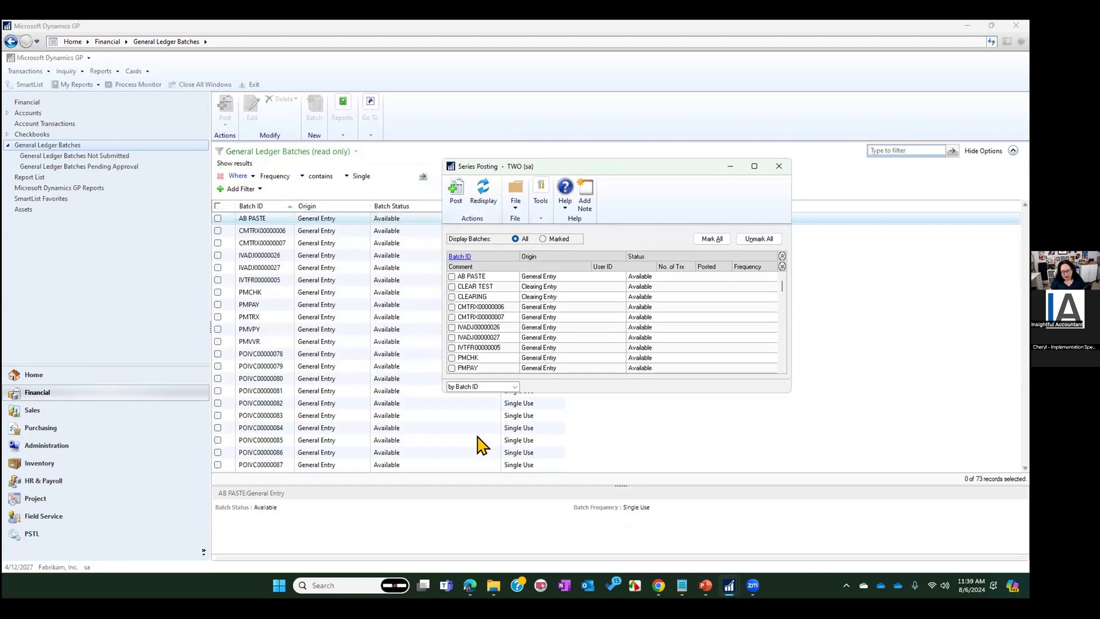
{"action": "left_click", "coordinate": [779, 167]}
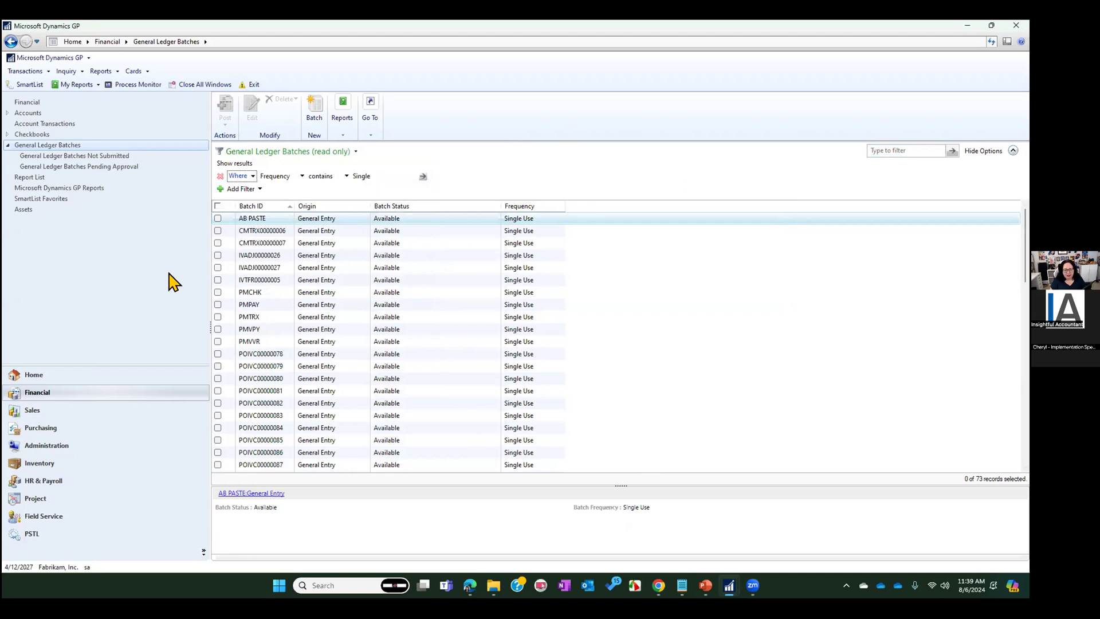
Select batches IVADJ00000026 and IVADJ00000027 in the General Ledger Batches list and print their edit lists to the screen
{"action": "left_click", "coordinate": [212, 255]}
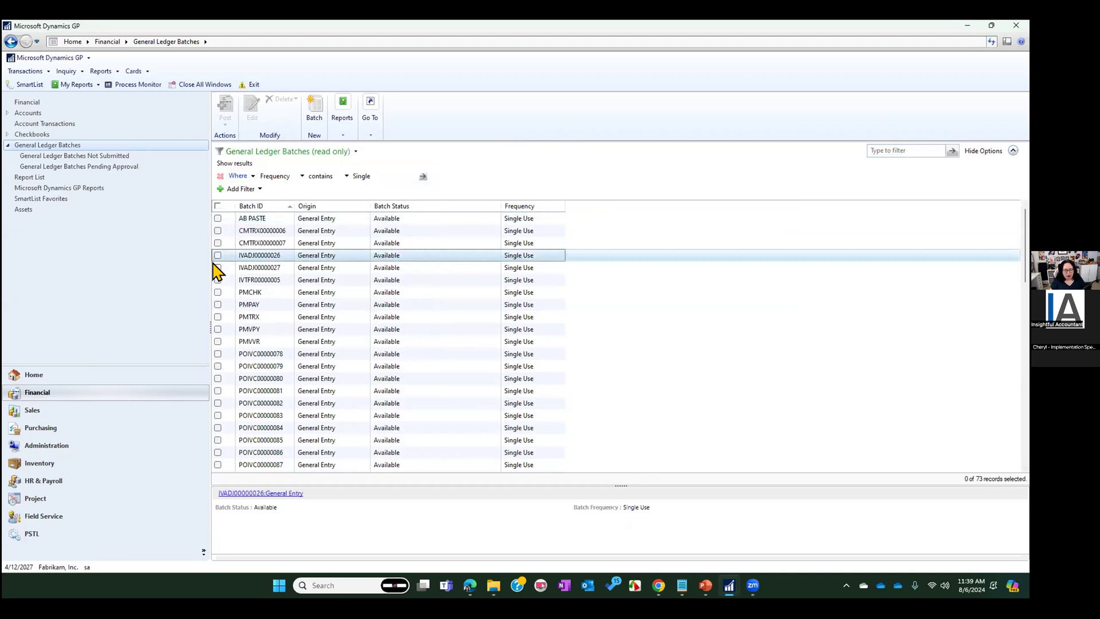
{"action": "left_click", "coordinate": [218, 255]}
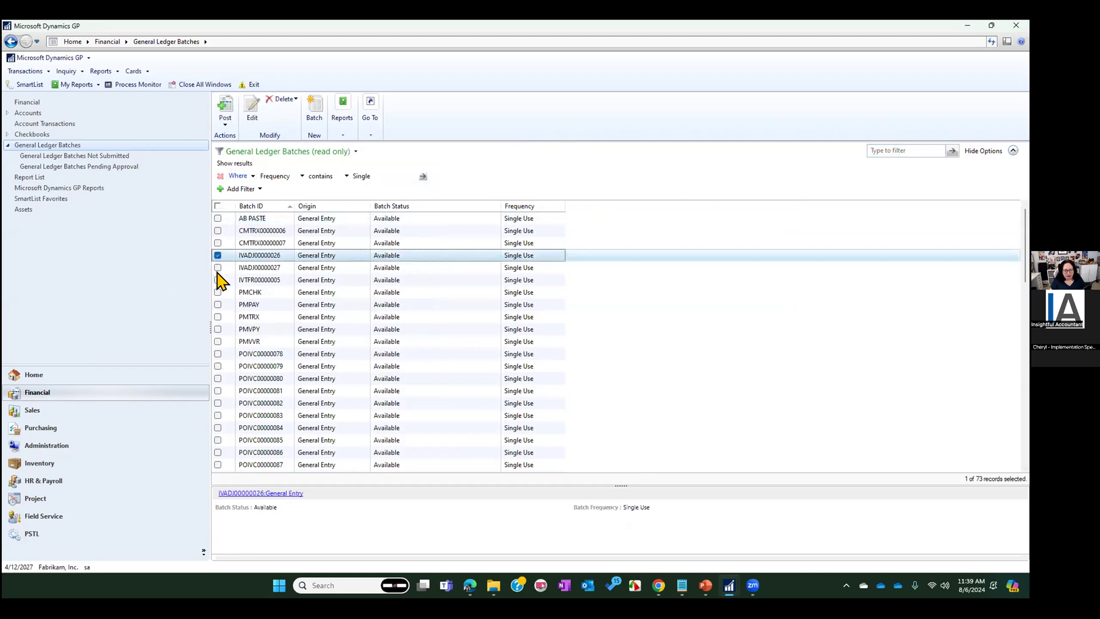
{"action": "left_click", "coordinate": [217, 271]}
{"action": "left_click", "coordinate": [217, 270]}
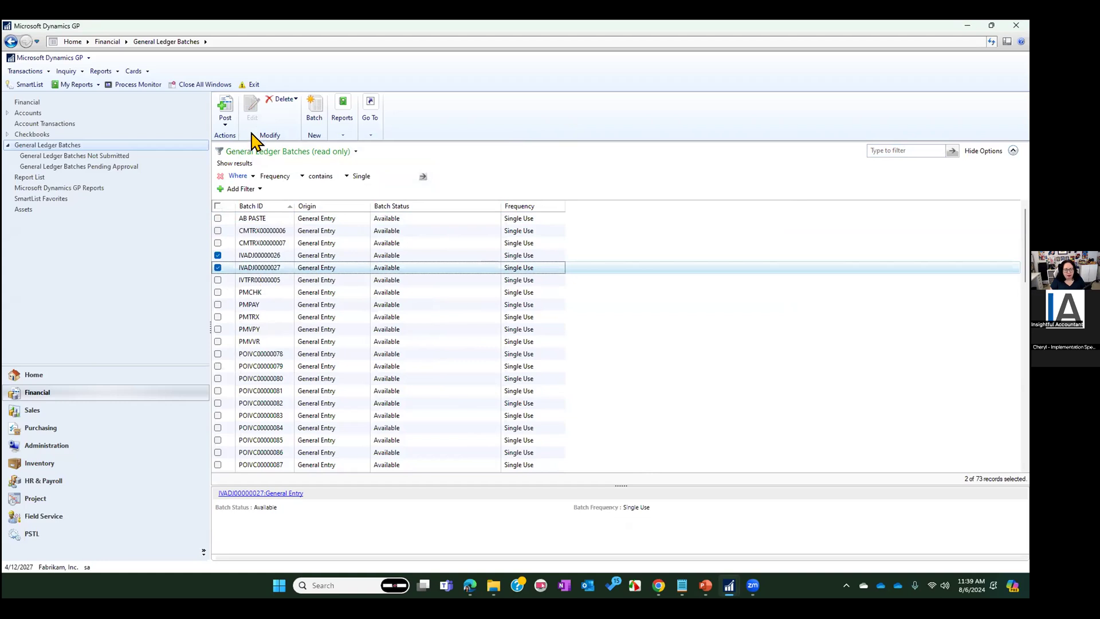
{"action": "left_click", "coordinate": [343, 122]}
{"action": "left_click", "coordinate": [356, 159]}
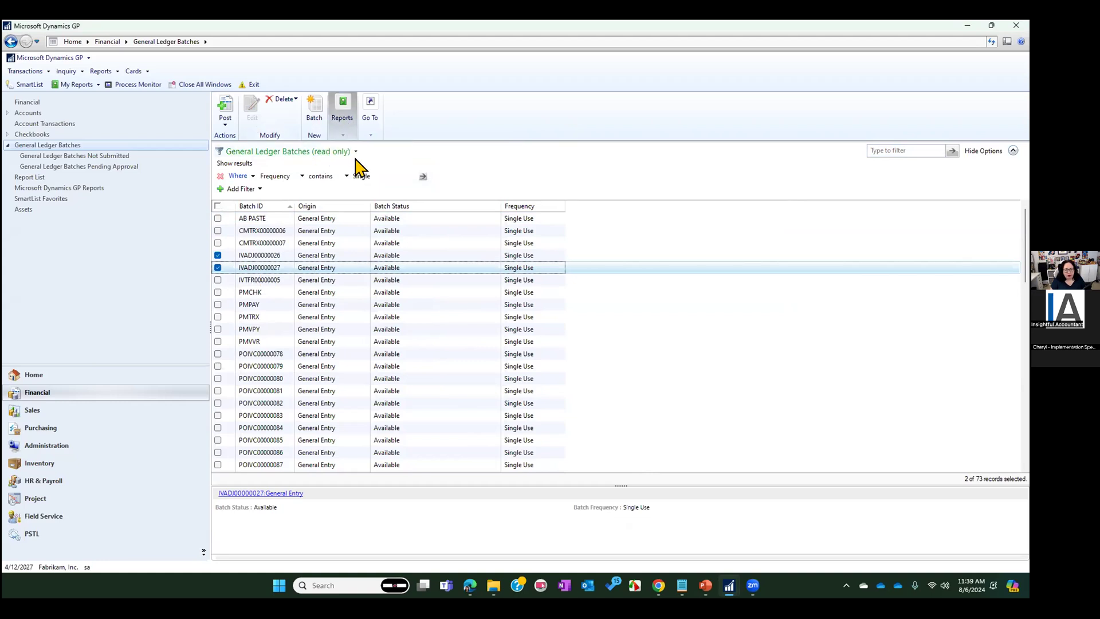
{"action": "left_click", "coordinate": [570, 389]}
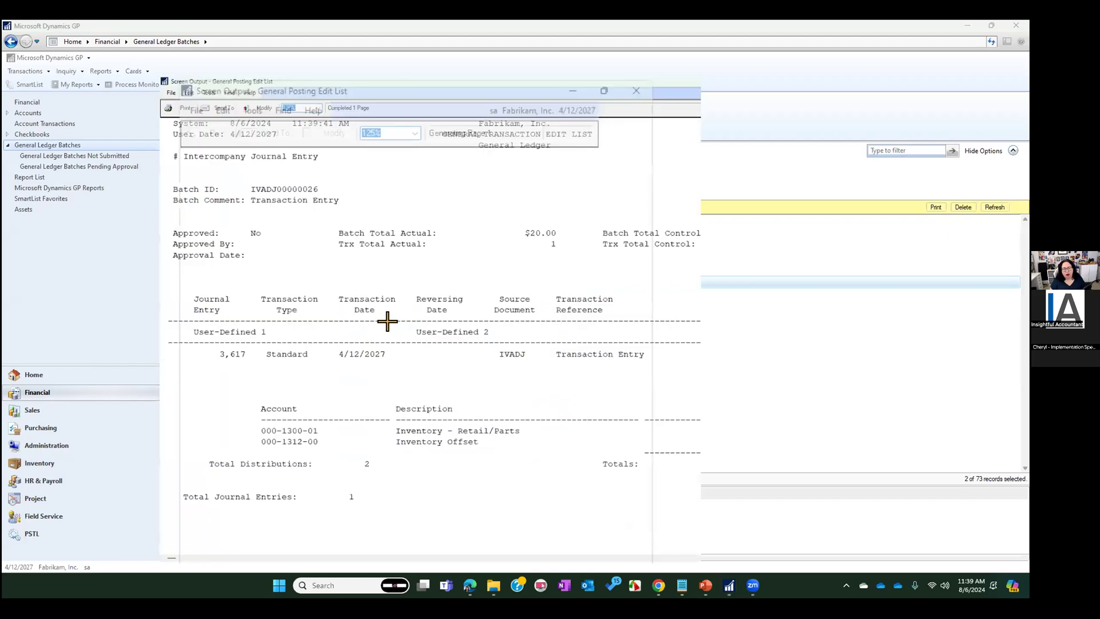
Review the General Posting Edit List of each selected batch, close both reports and dismiss the posting confirmation
{"action": "scroll", "coordinate": [218, 289], "scroll_direction": "down", "scroll_amount": 10}
{"action": "scroll", "coordinate": [221, 298], "scroll_direction": "up", "scroll_amount": 10}
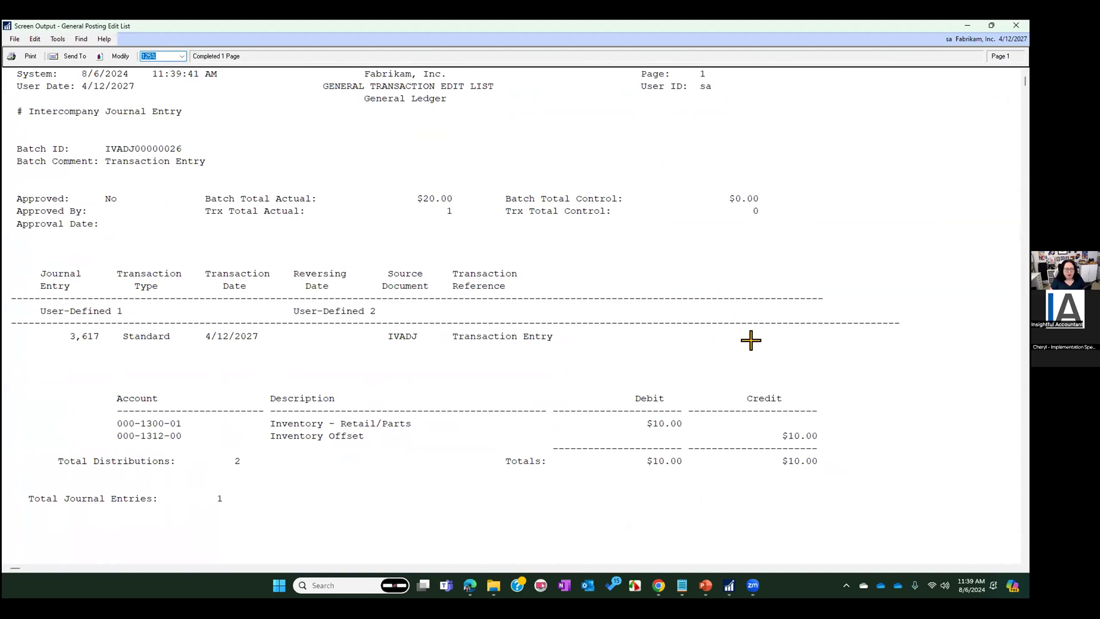
{"action": "left_click", "coordinate": [1015, 27]}
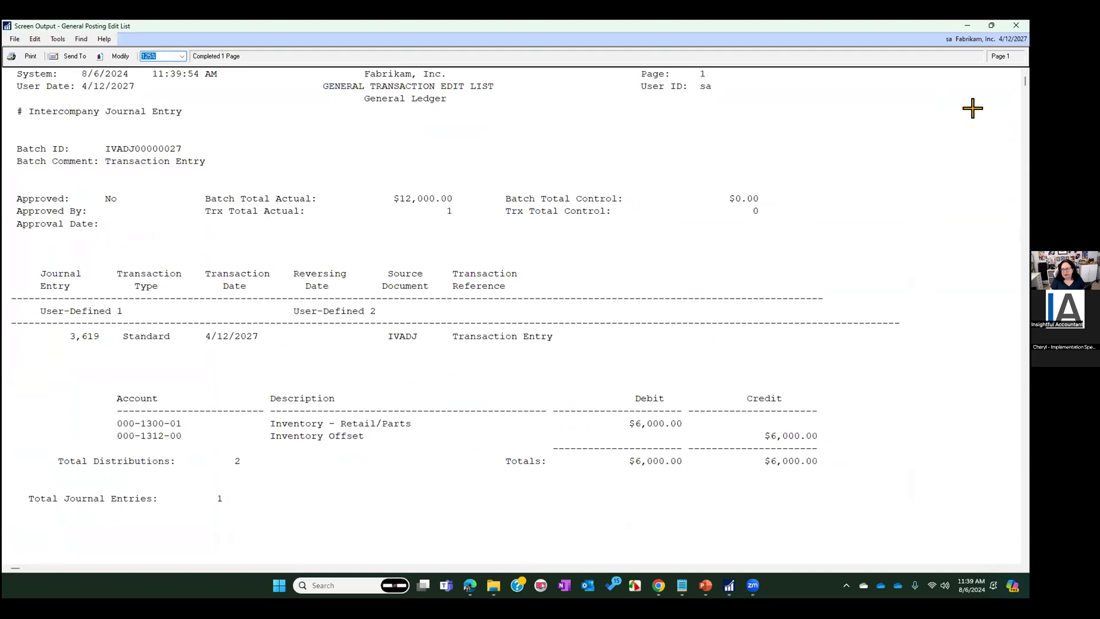
{"action": "left_click", "coordinate": [1015, 25]}
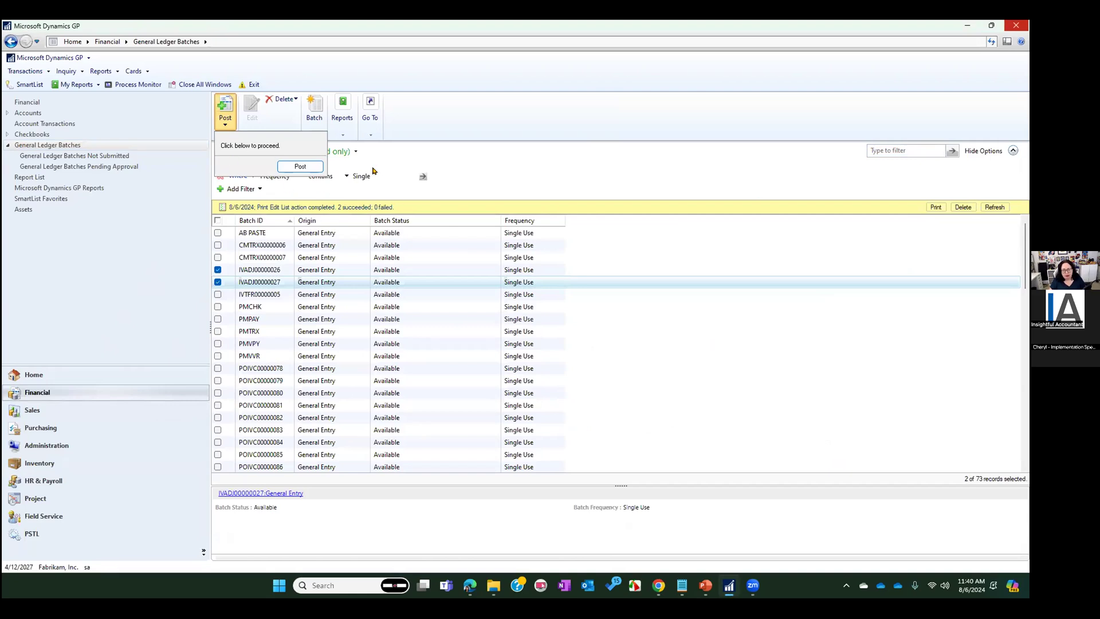
{"action": "left_click", "coordinate": [406, 171]}
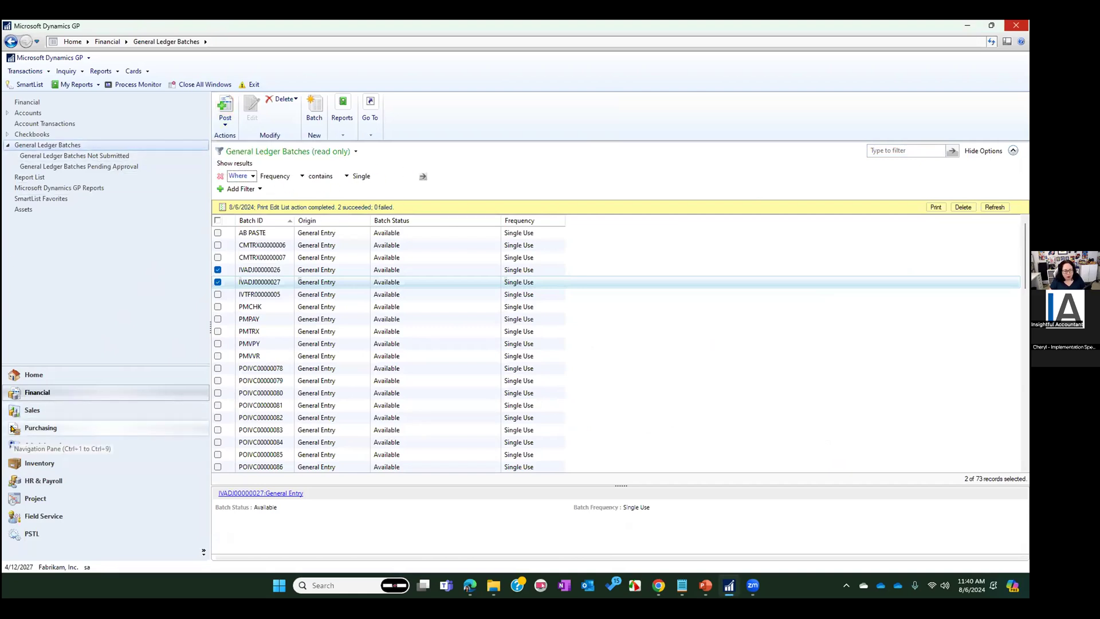
Look at the Receivables Batches list in Sales and open the Payables Batches list in Purchasing
{"action": "left_click", "coordinate": [24, 410]}
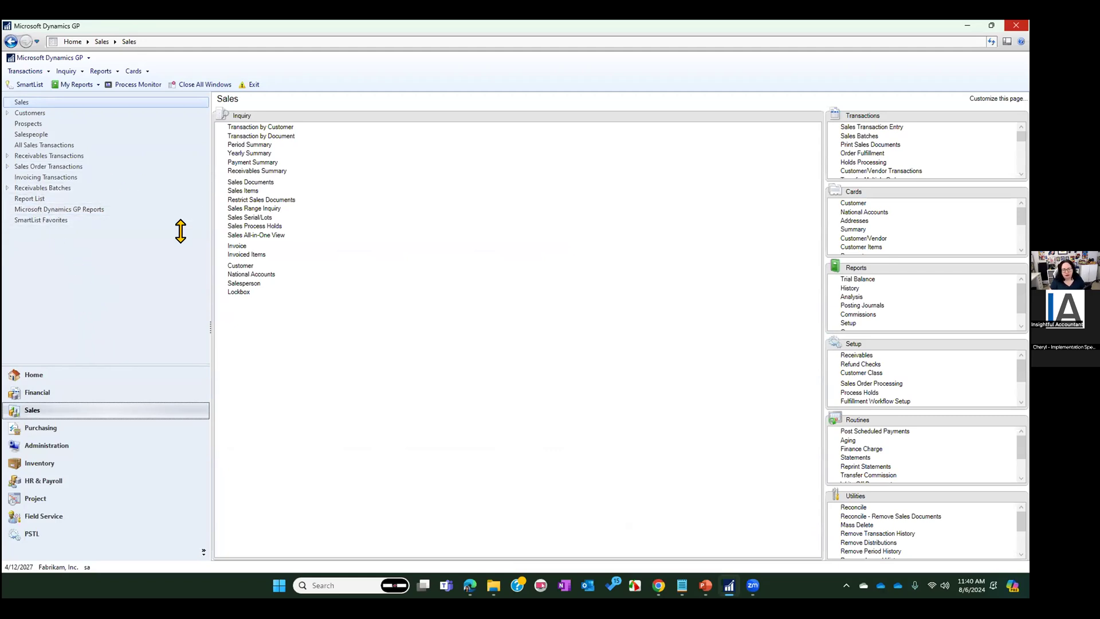
{"action": "left_click", "coordinate": [7, 187]}
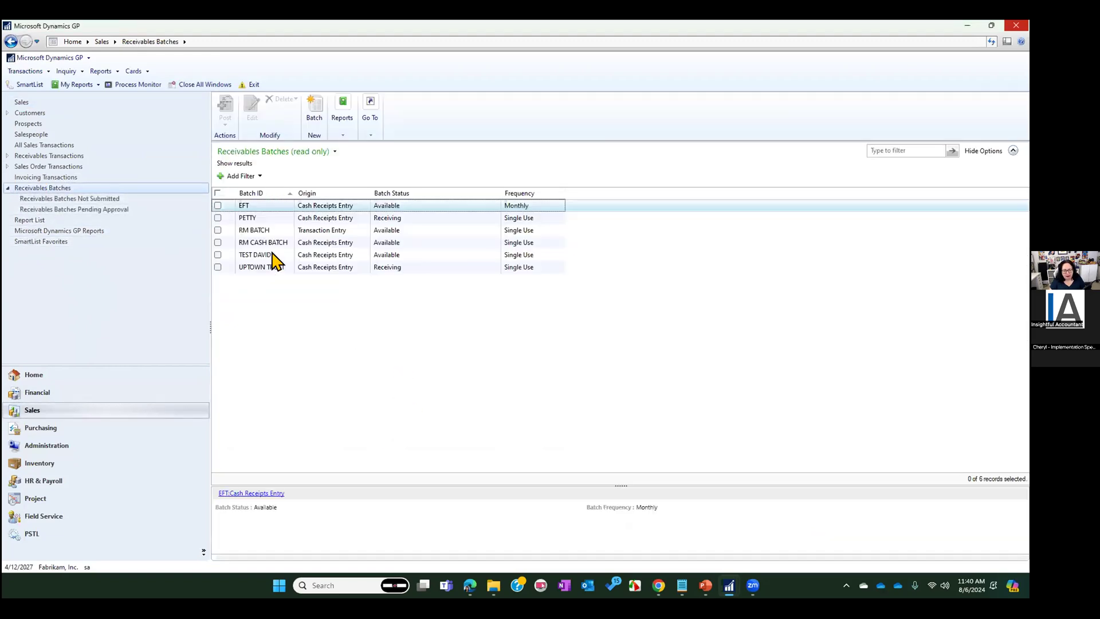
{"action": "left_click", "coordinate": [54, 431]}
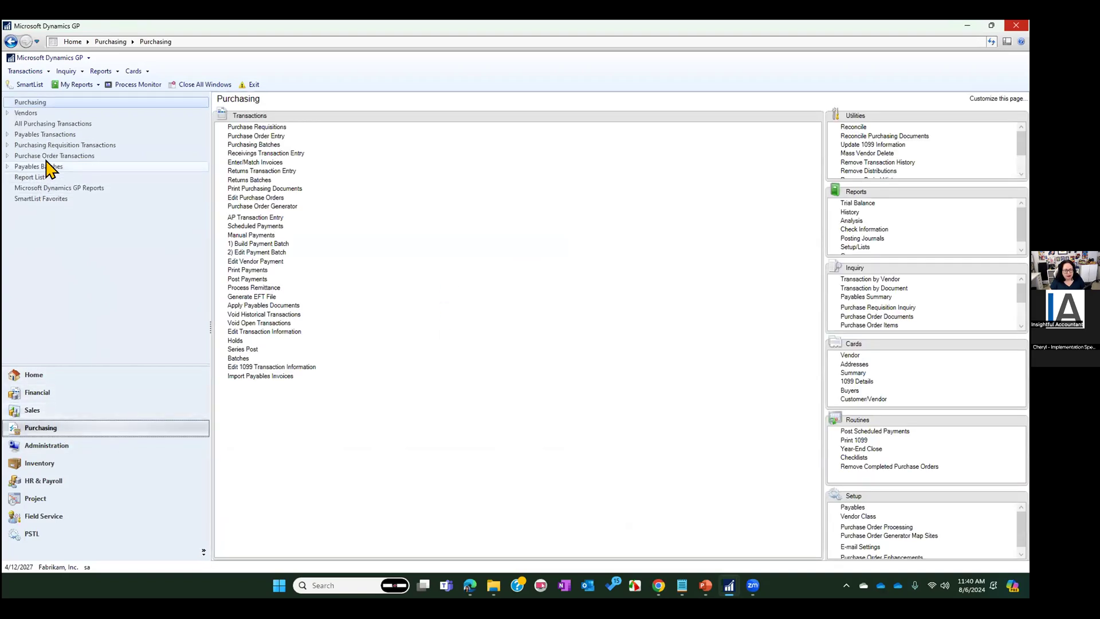
{"action": "left_click", "coordinate": [56, 137]}
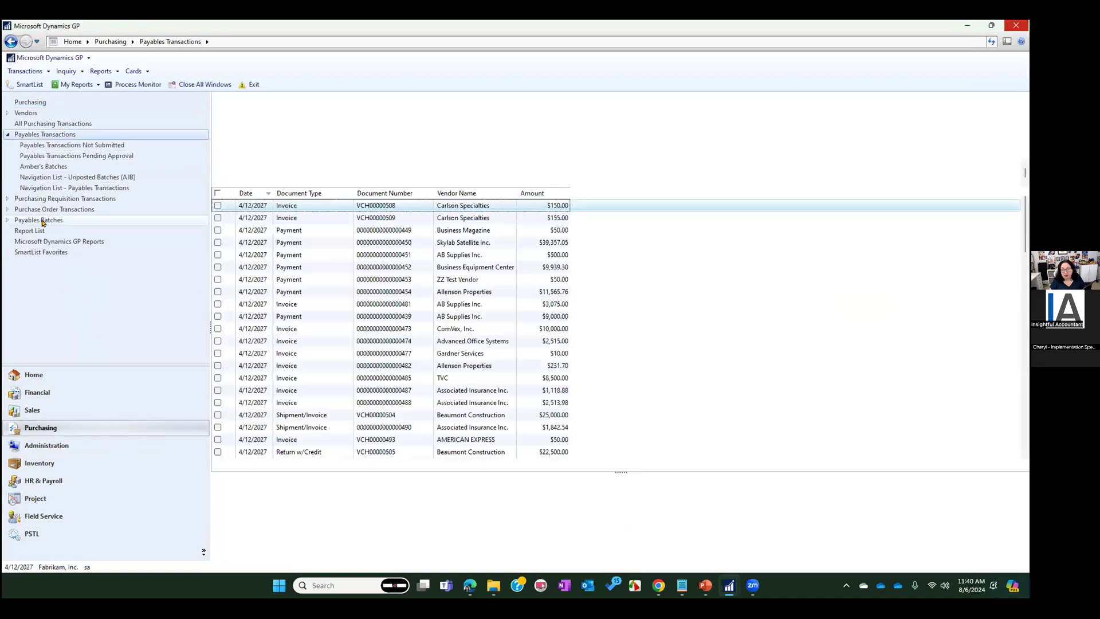
{"action": "left_click", "coordinate": [32, 223]}
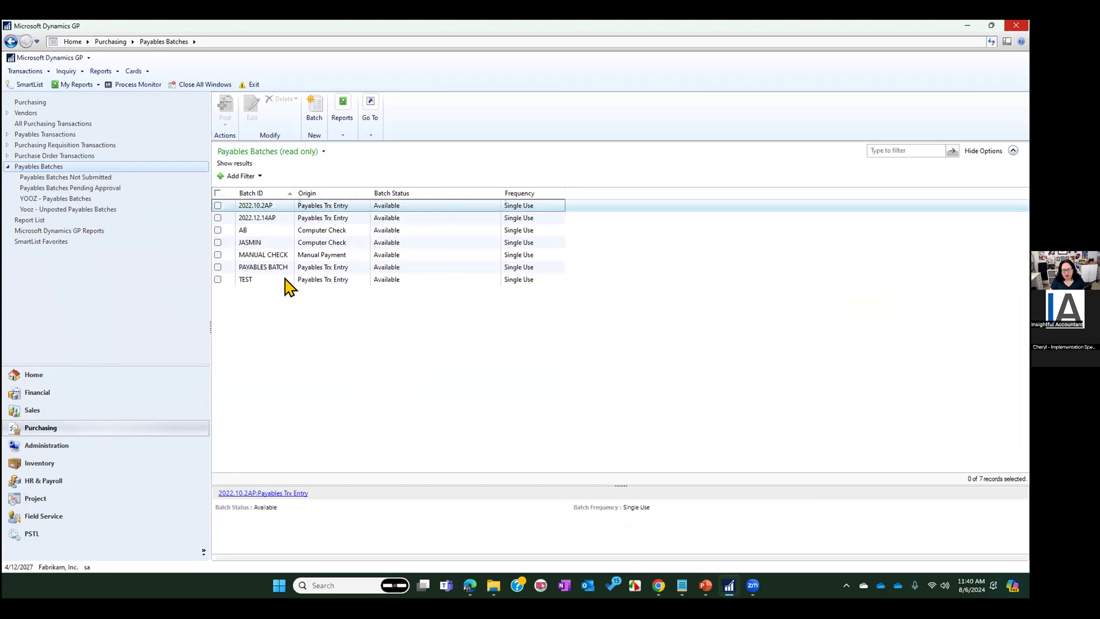
Switch to the PowerPoint slide show, advance to the Sample Edit List slide, and return to Microsoft Dynamics GP
{"action": "mouse_move", "coordinate": [655, 589]}
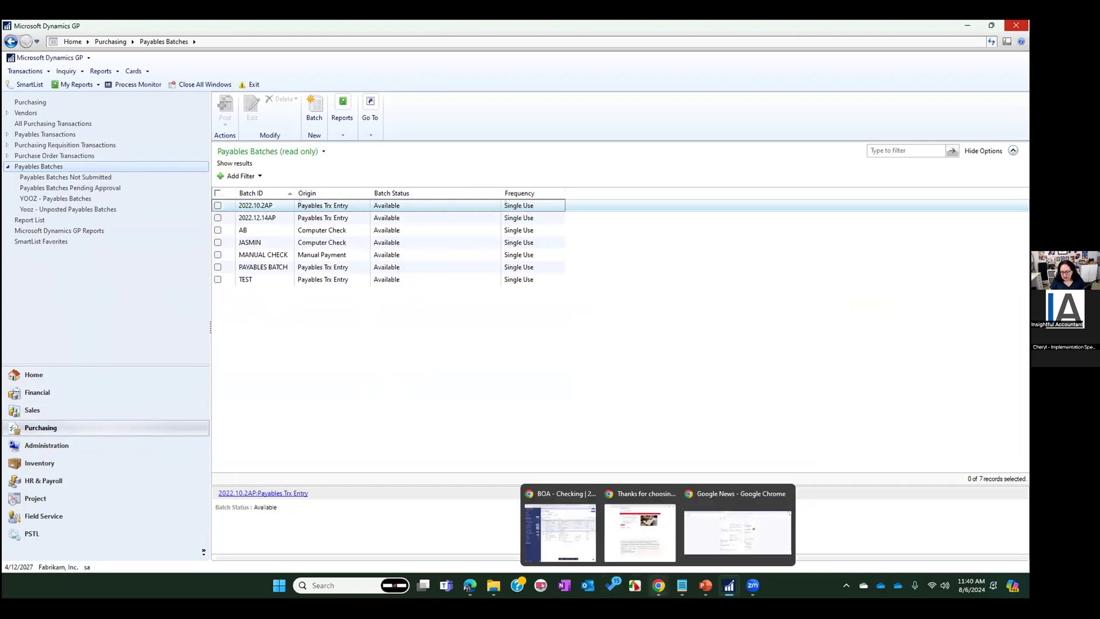
{"action": "mouse_move", "coordinate": [703, 590]}
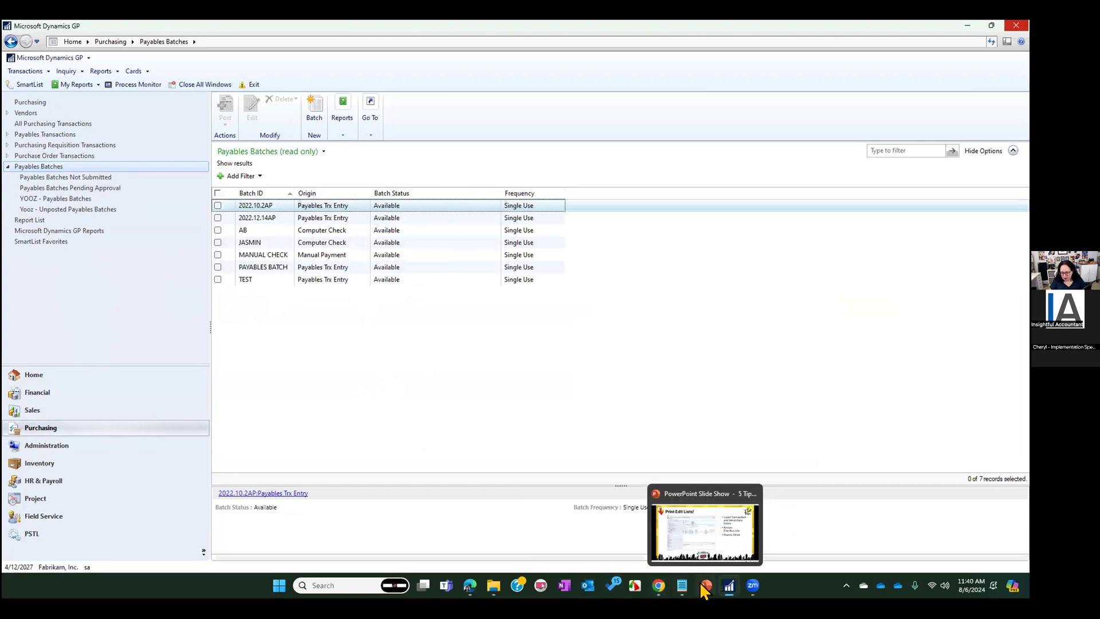
{"action": "left_click", "coordinate": [701, 546]}
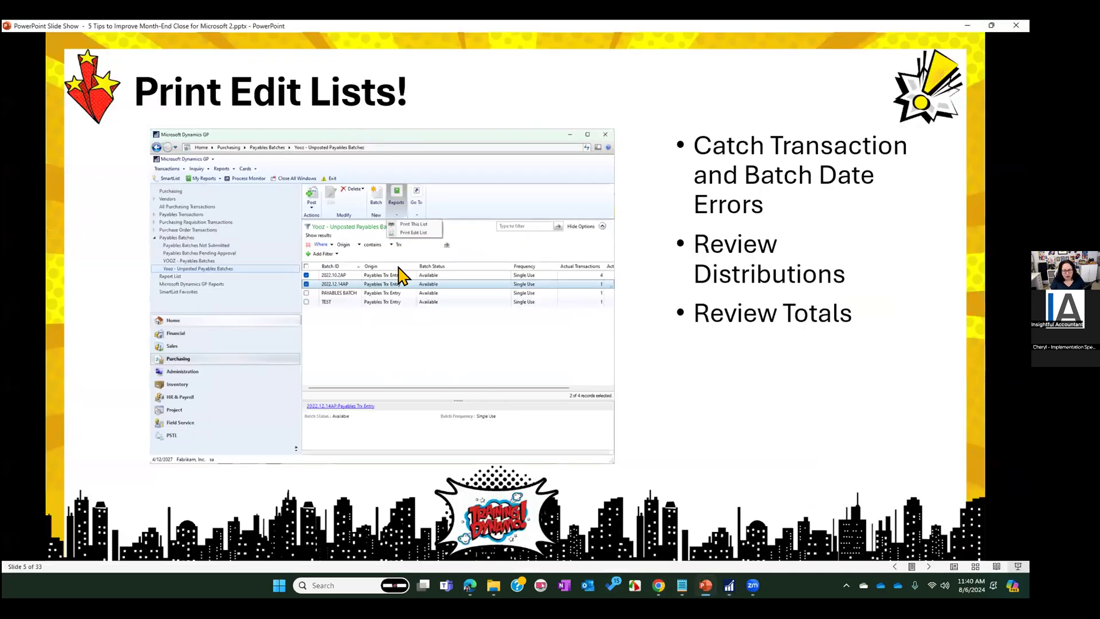
{"action": "left_click", "coordinate": [331, 224]}
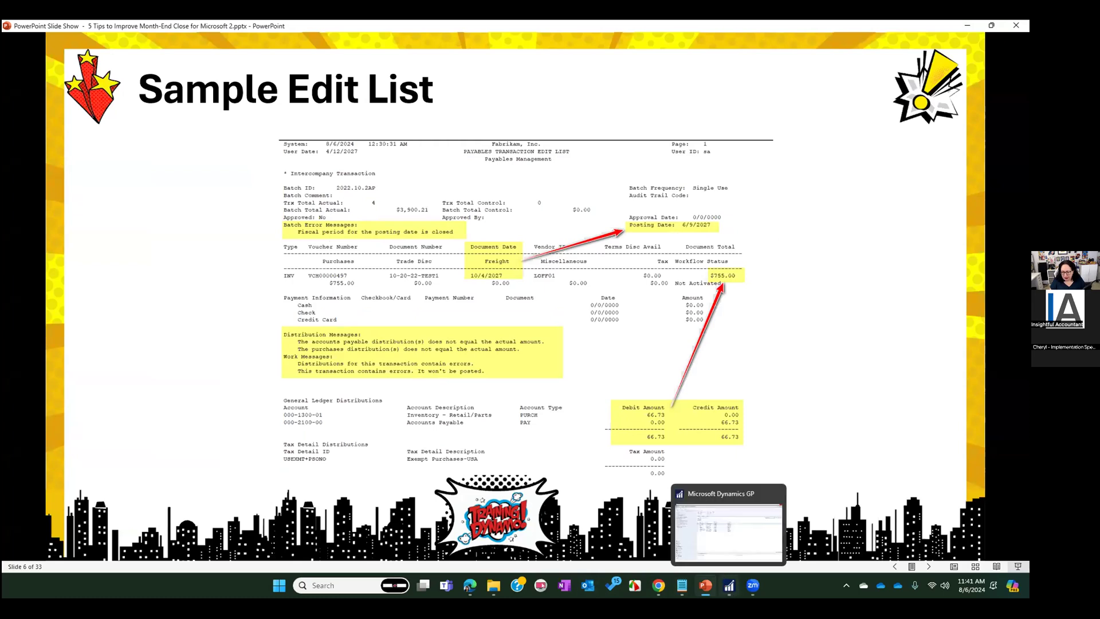
{"action": "left_click", "coordinate": [726, 586]}
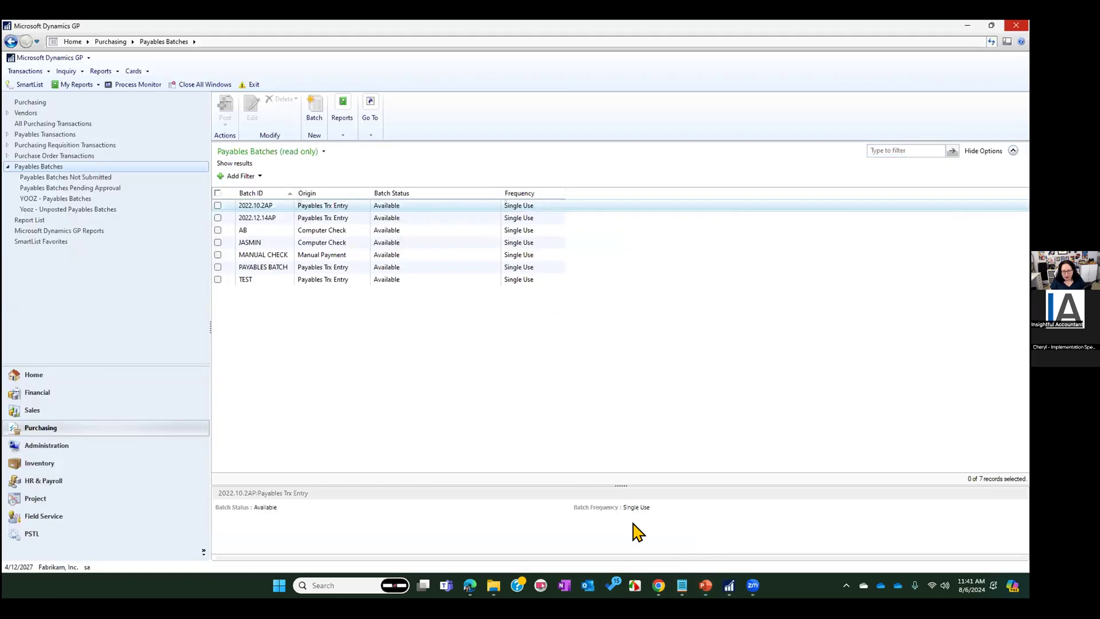
View the transactions in batch 2022.10.2AP from the Payables Batches list, and close the transactions window
{"action": "left_click", "coordinate": [218, 205]}
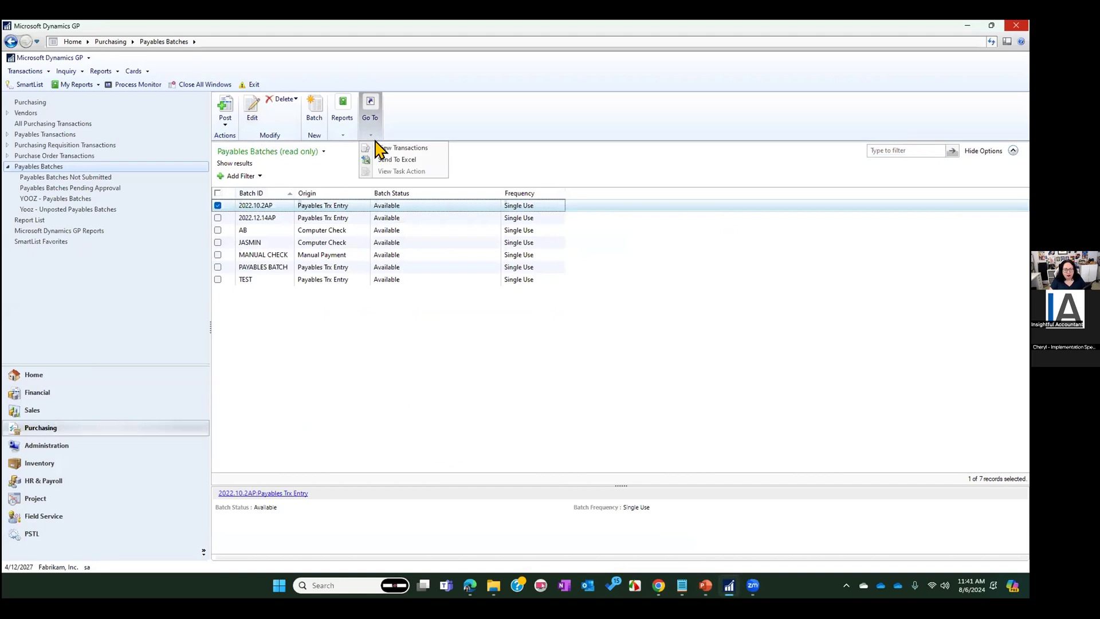
{"action": "left_click", "coordinate": [402, 148]}
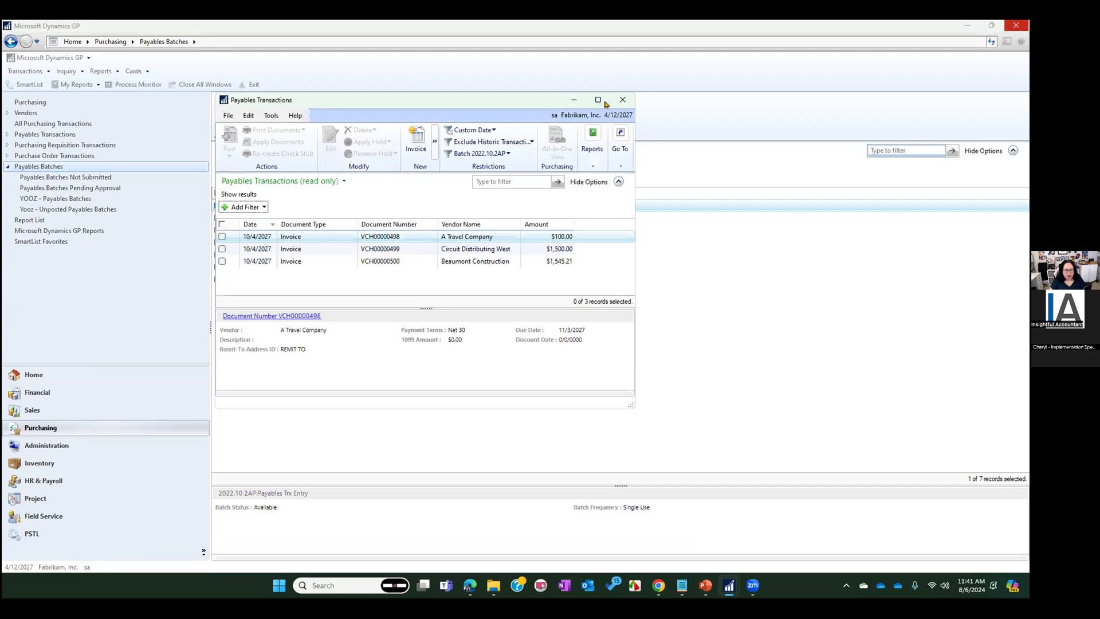
{"action": "left_click", "coordinate": [624, 101]}
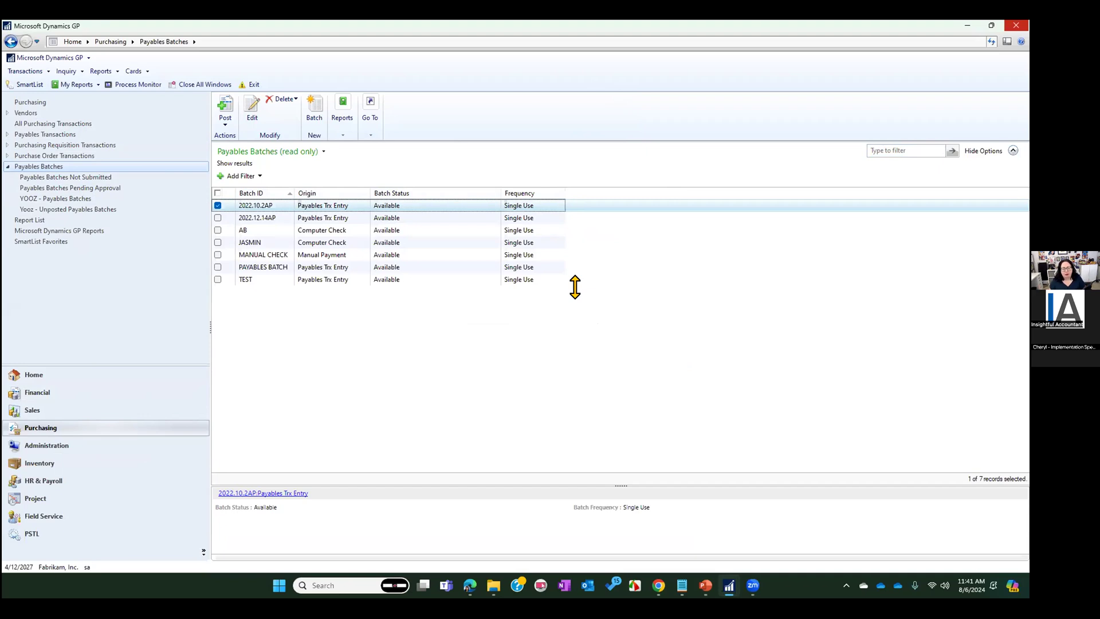
Look at the Business Analyzer options in the System Preferences under Administration, and close the window without changes
{"action": "left_click", "coordinate": [23, 443]}
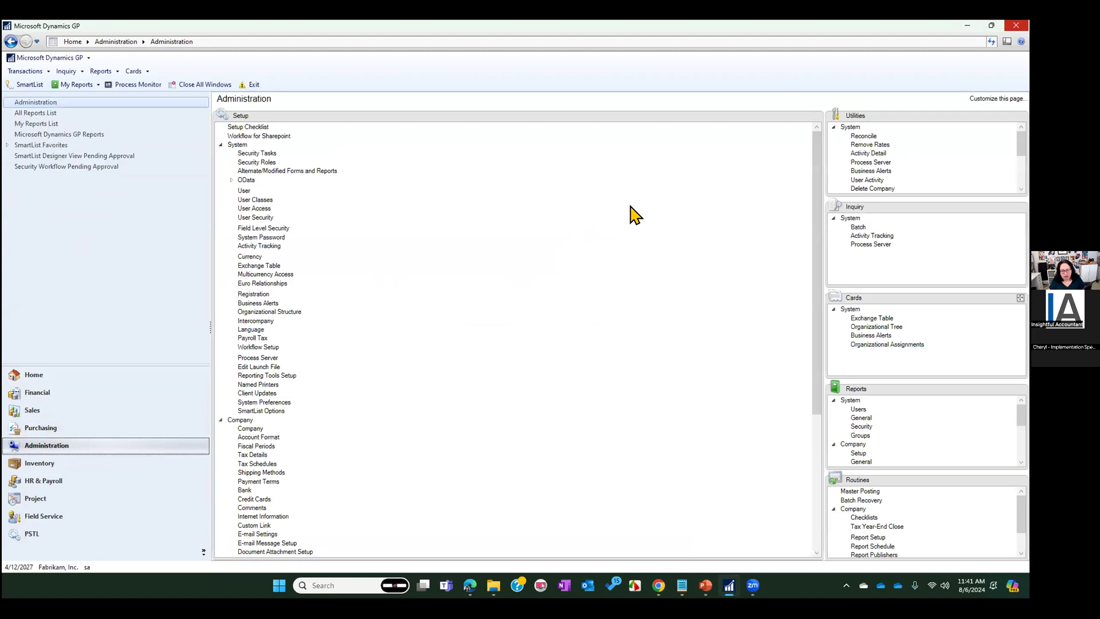
{"action": "left_click", "coordinate": [273, 403]}
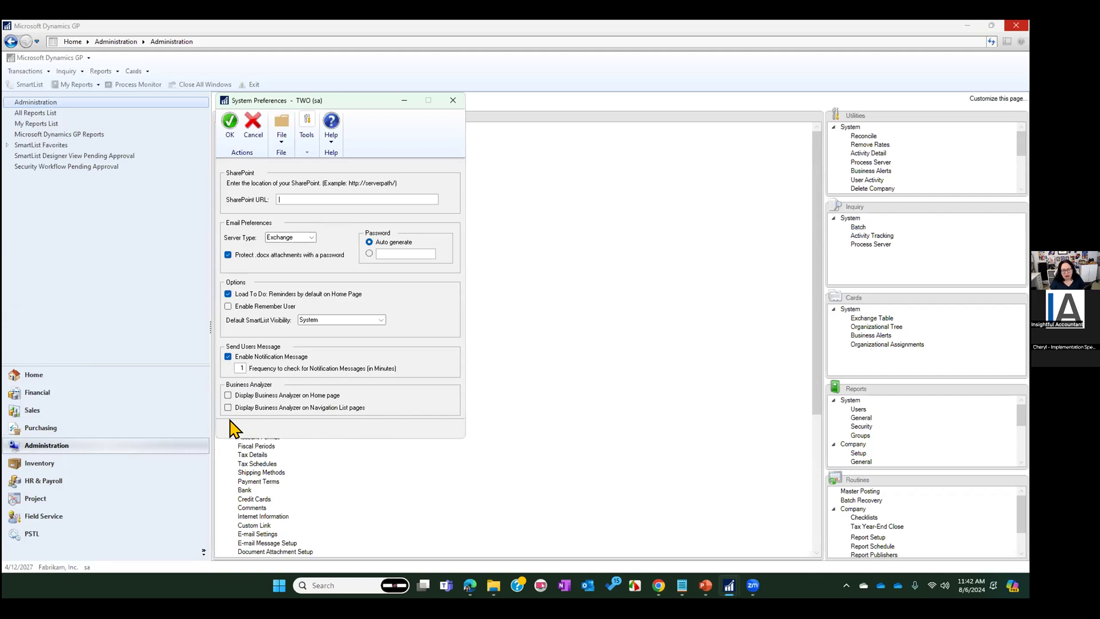
{"action": "left_click", "coordinate": [453, 100]}
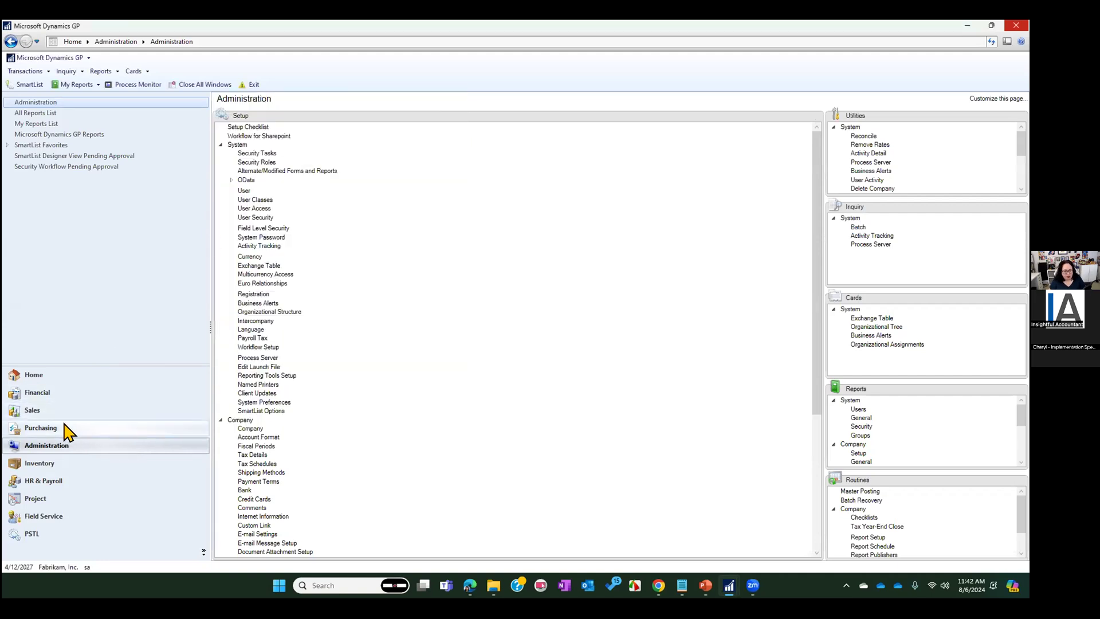
Open the YOOZ - Payables Batches list in Purchasing and print the edit list of batch 2022.10.2AP to the screen
{"action": "left_click", "coordinate": [139, 429]}
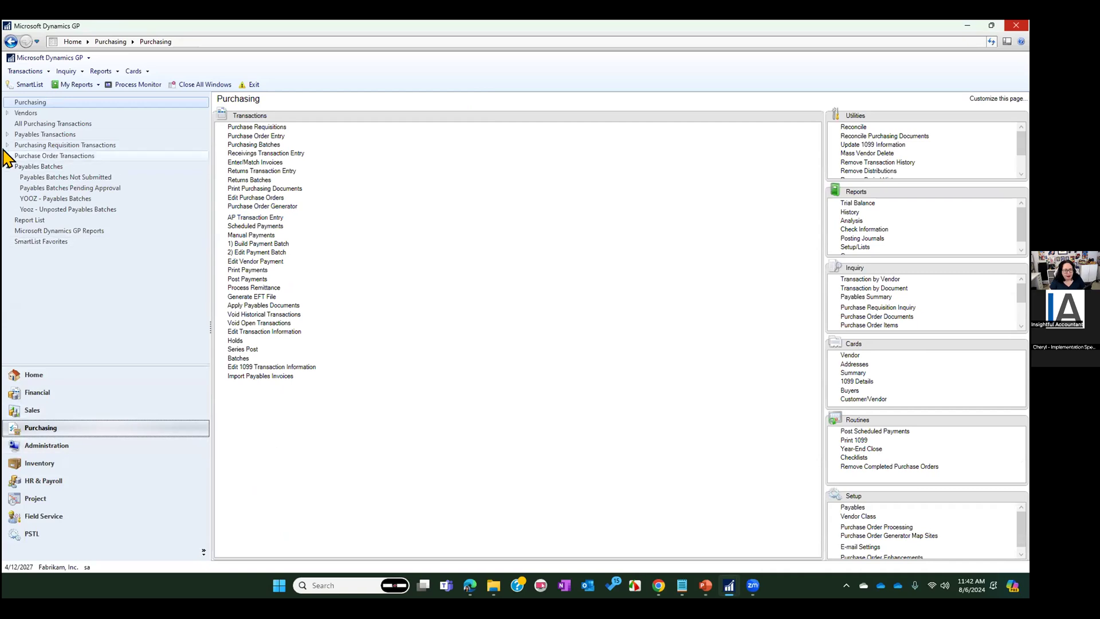
{"action": "left_click", "coordinate": [29, 200]}
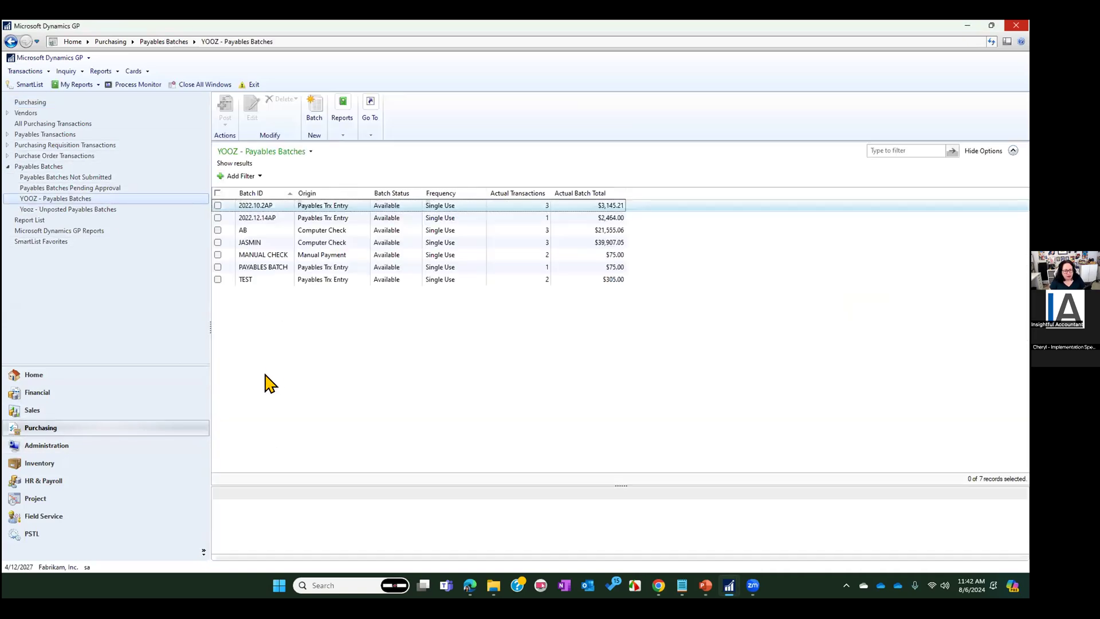
{"action": "left_click", "coordinate": [217, 206]}
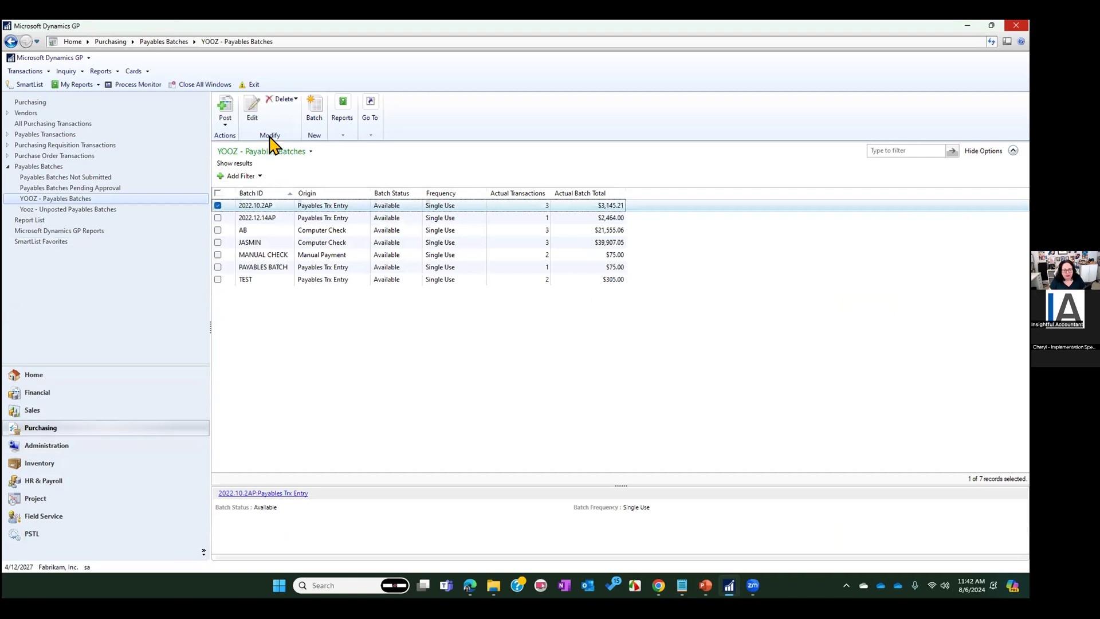
{"action": "left_click", "coordinate": [346, 119]}
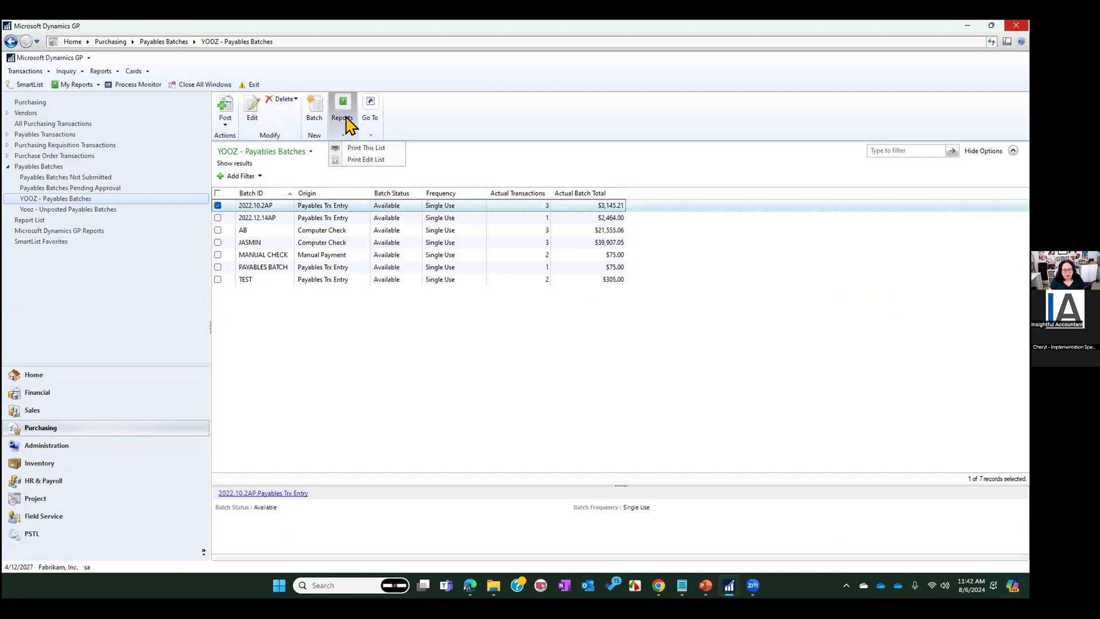
{"action": "left_click", "coordinate": [351, 160]}
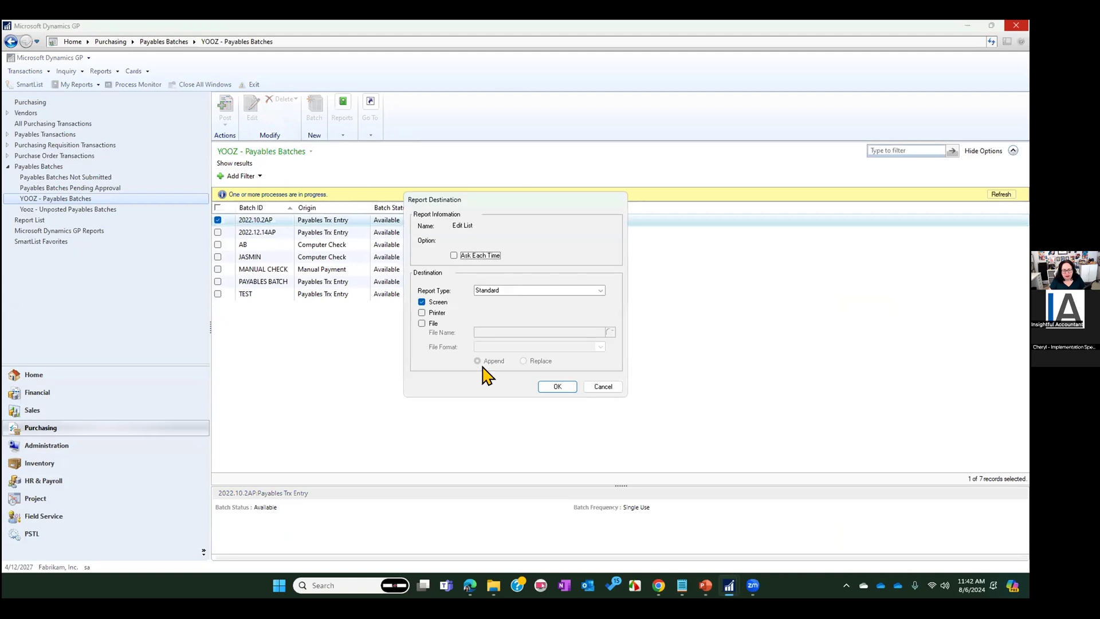
{"action": "left_click", "coordinate": [559, 387]}
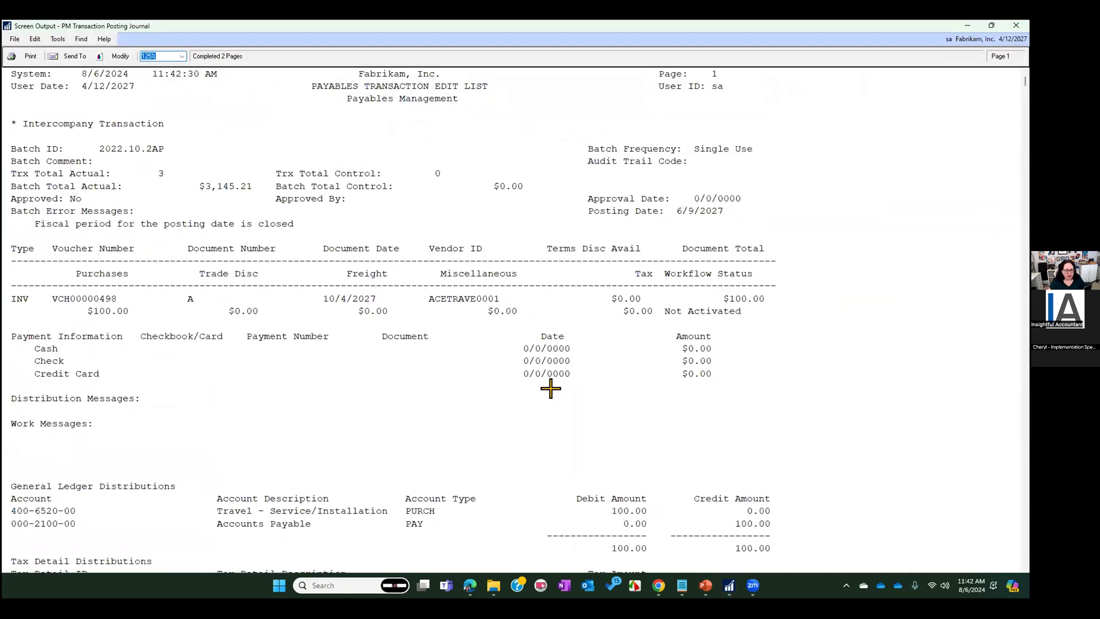
Examine the Payables Transaction Edit List for posting dates, distributions and error messages on each invoice, and close the report
{"action": "scroll", "coordinate": [332, 270], "scroll_direction": "down", "scroll_amount": 5}
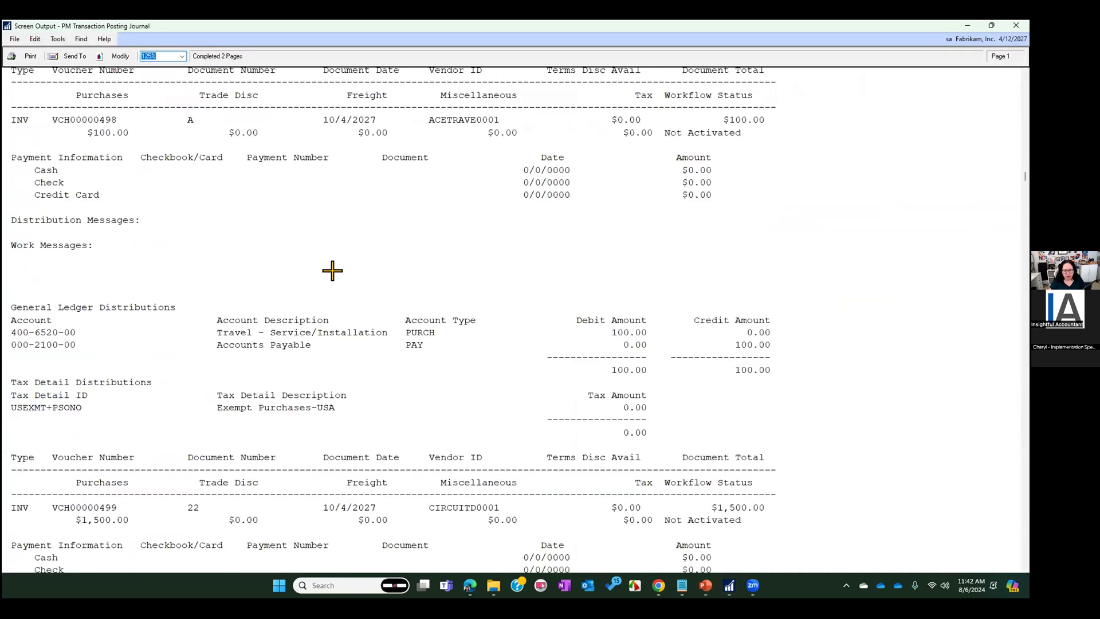
{"action": "scroll", "coordinate": [602, 282], "scroll_direction": "up", "scroll_amount": 1}
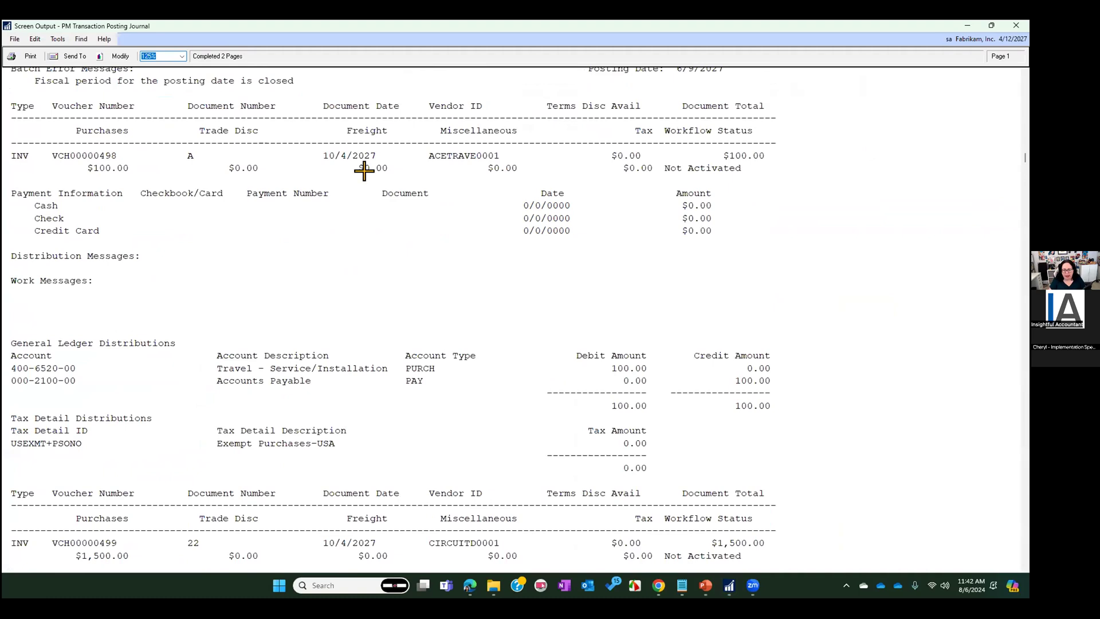
{"action": "scroll", "coordinate": [364, 170], "scroll_direction": "up", "scroll_amount": 2}
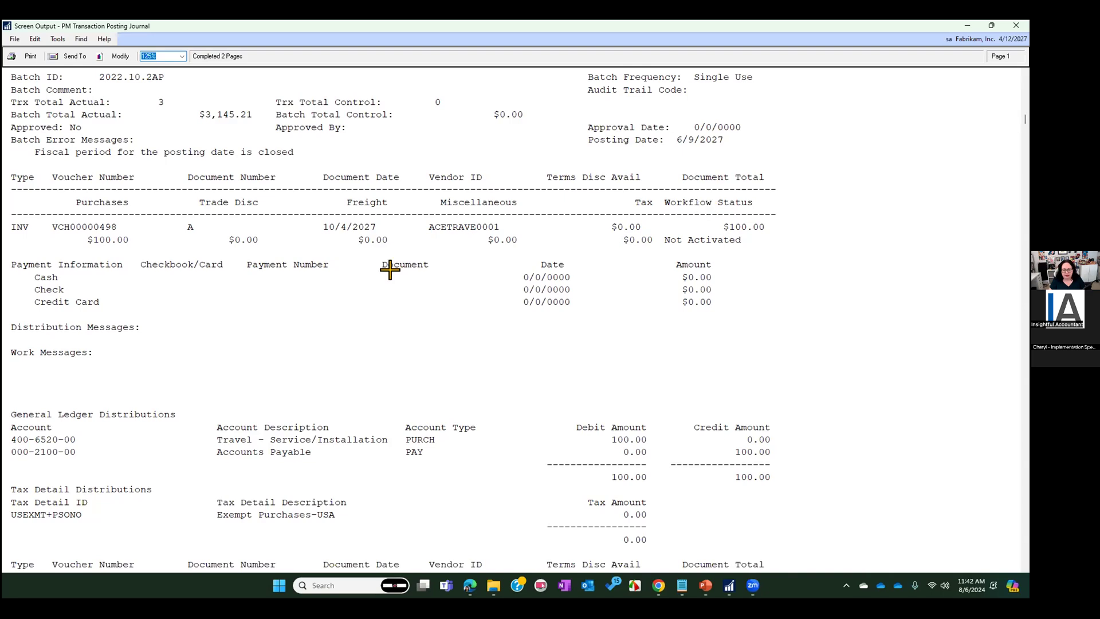
{"action": "scroll", "coordinate": [545, 261], "scroll_direction": "down", "scroll_amount": 3}
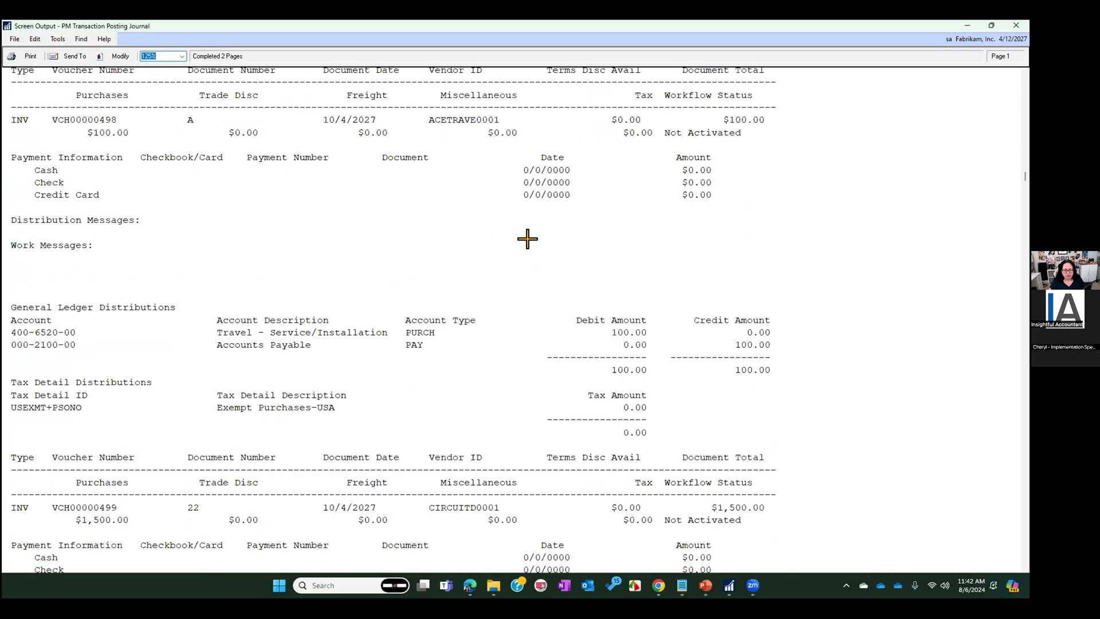
{"action": "scroll", "coordinate": [527, 239], "scroll_direction": "down", "scroll_amount": 9}
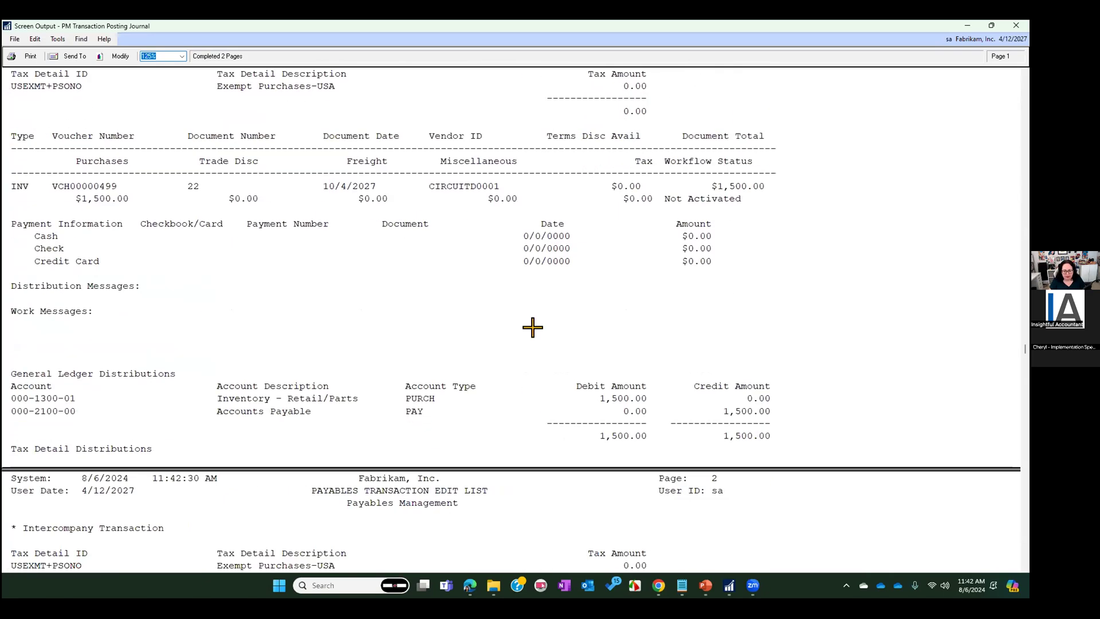
{"action": "scroll", "coordinate": [648, 252], "scroll_direction": "down", "scroll_amount": 9}
{"action": "scroll", "coordinate": [407, 388], "scroll_direction": "down", "scroll_amount": 4}
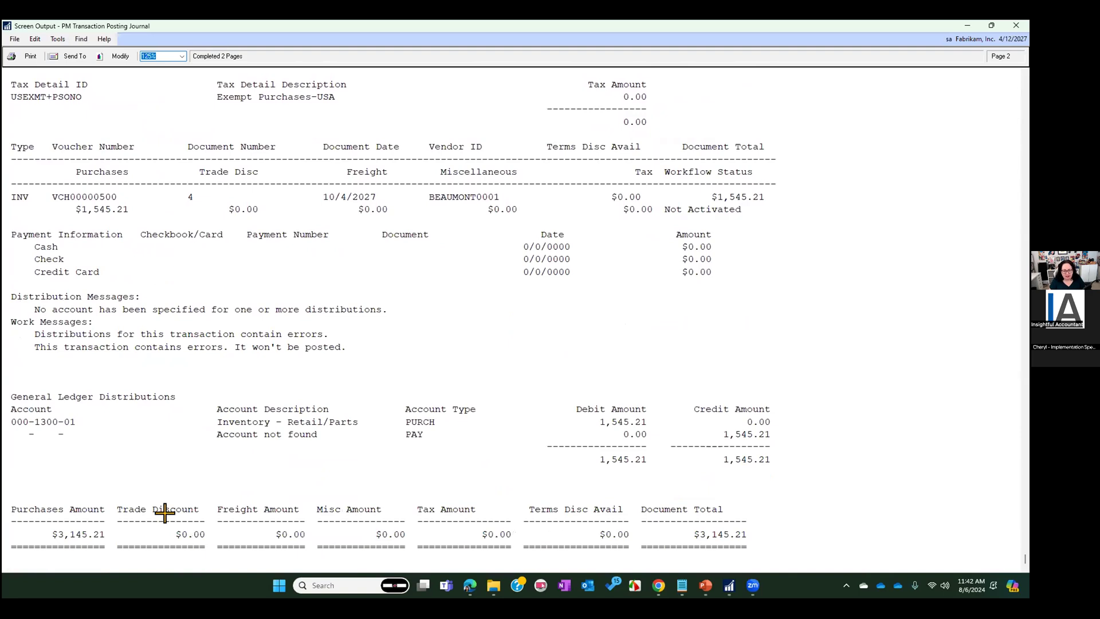
{"action": "scroll", "coordinate": [611, 354], "scroll_direction": "down", "scroll_amount": 9}
{"action": "scroll", "coordinate": [607, 344], "scroll_direction": "up", "scroll_amount": 8}
{"action": "scroll", "coordinate": [604, 333], "scroll_direction": "up", "scroll_amount": 15}
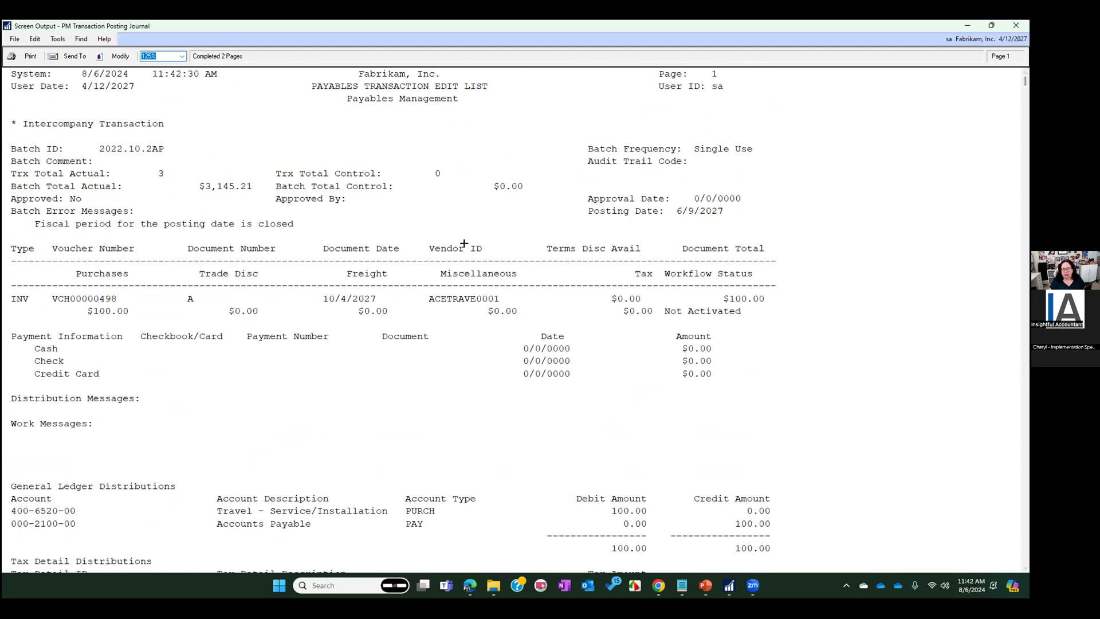
{"action": "left_click", "coordinate": [1015, 25]}
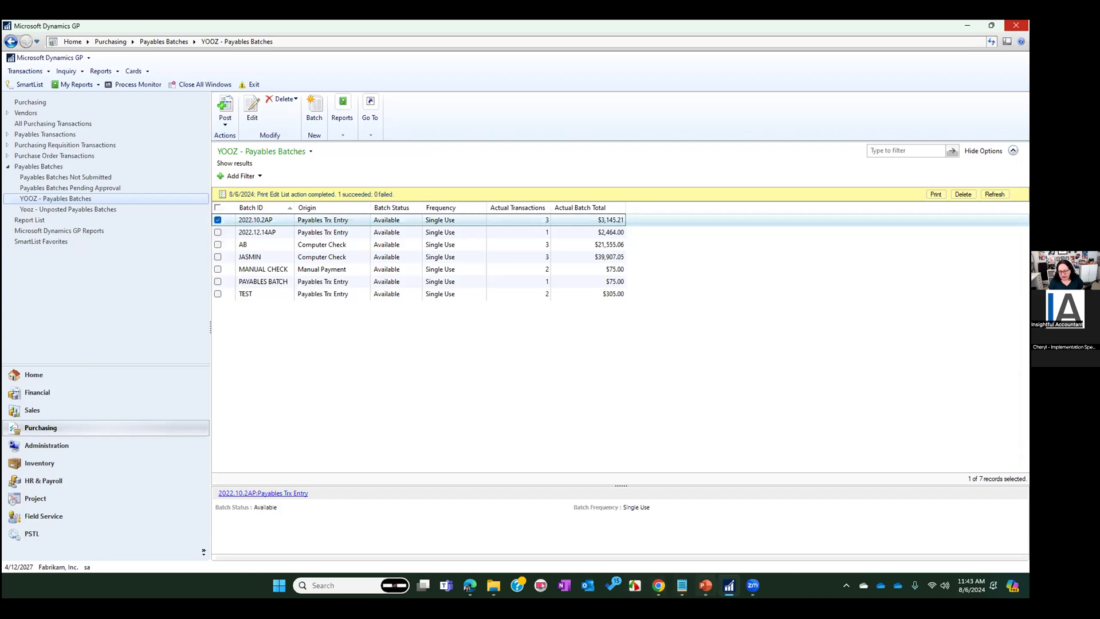
Switch to the PowerPoint slide show, advance to the Check Batch recovery and Master Posting slide, and return to Microsoft Dynamics GP
{"action": "left_click", "coordinate": [705, 586]}
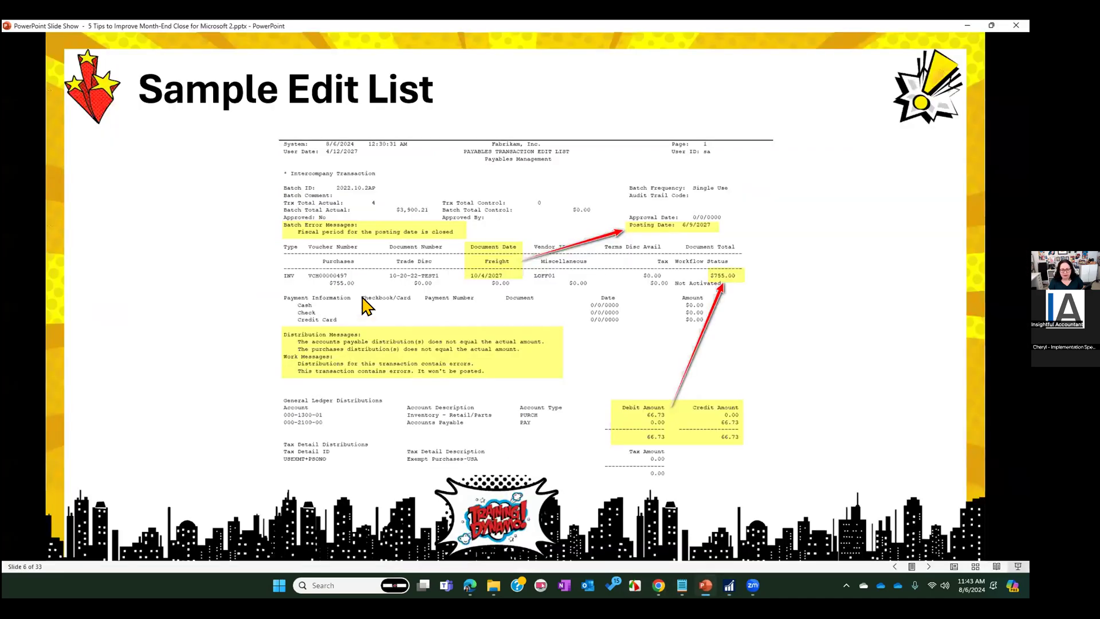
{"action": "left_click", "coordinate": [348, 230]}
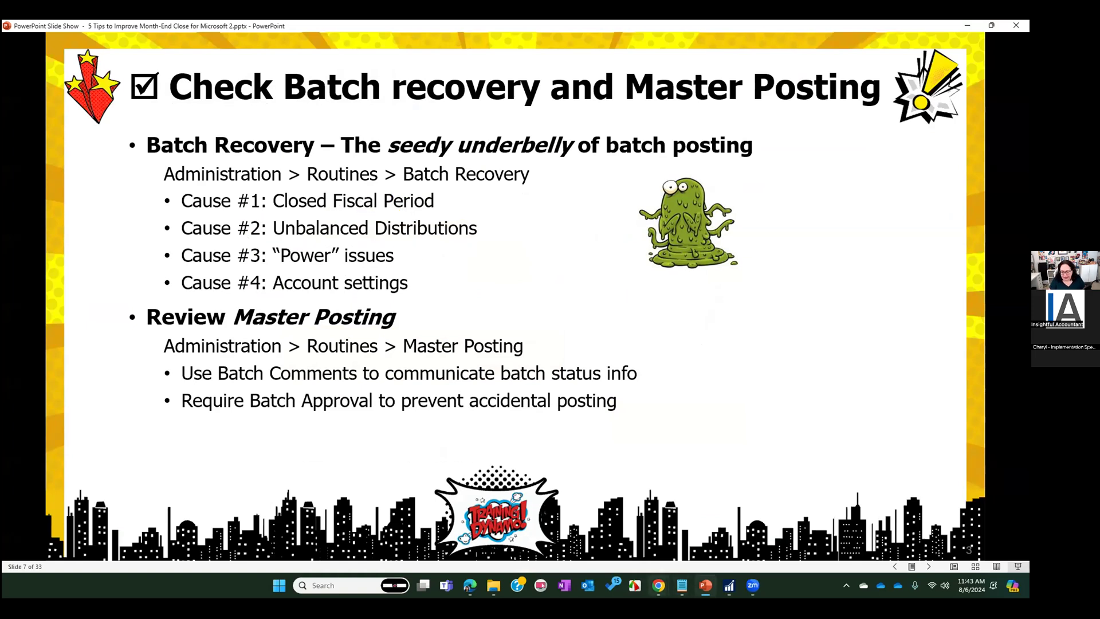
{"action": "left_click", "coordinate": [728, 585]}
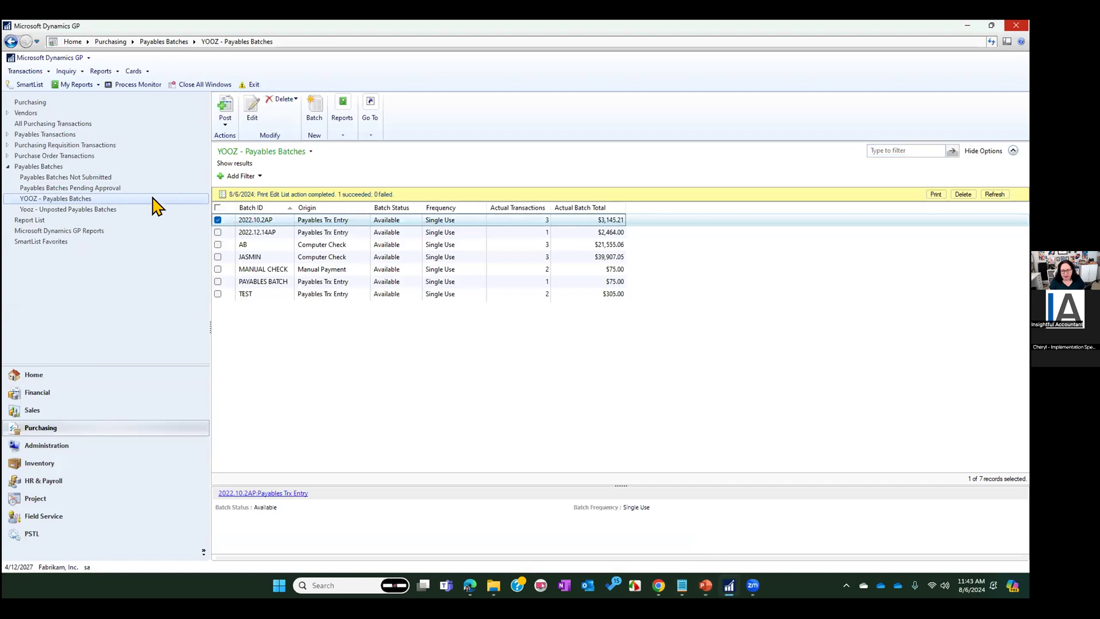
Enter a payables invoice in batch 2022.10.2AP for Attractive Telephone Co. with document number ISV SOCIETY and purchases of $0.10
{"action": "left_click", "coordinate": [36, 102]}
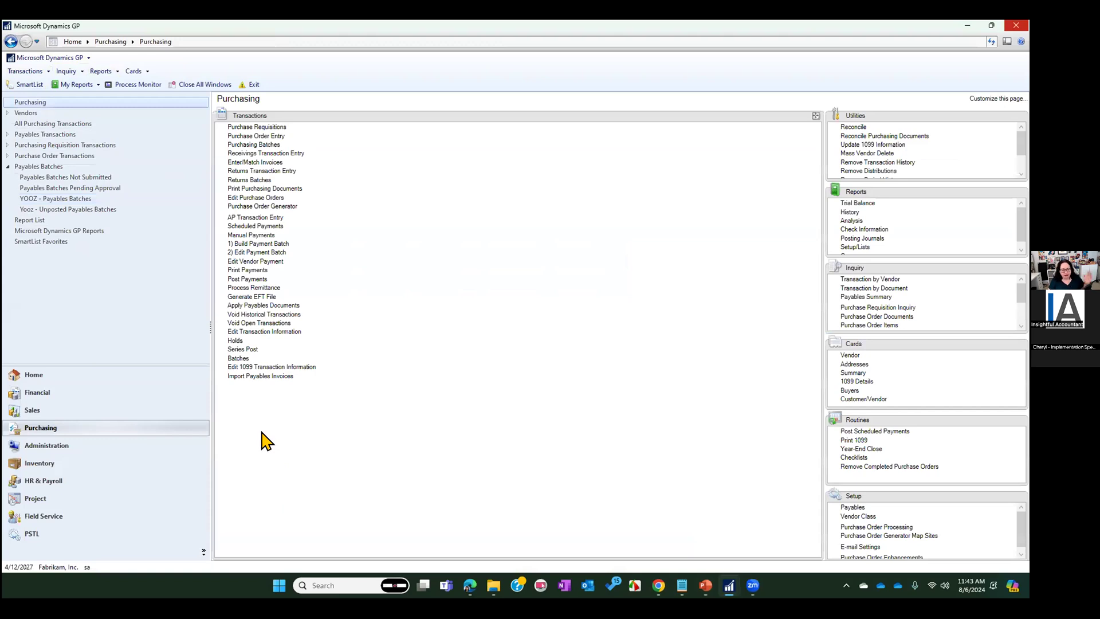
{"action": "left_click", "coordinate": [256, 218]}
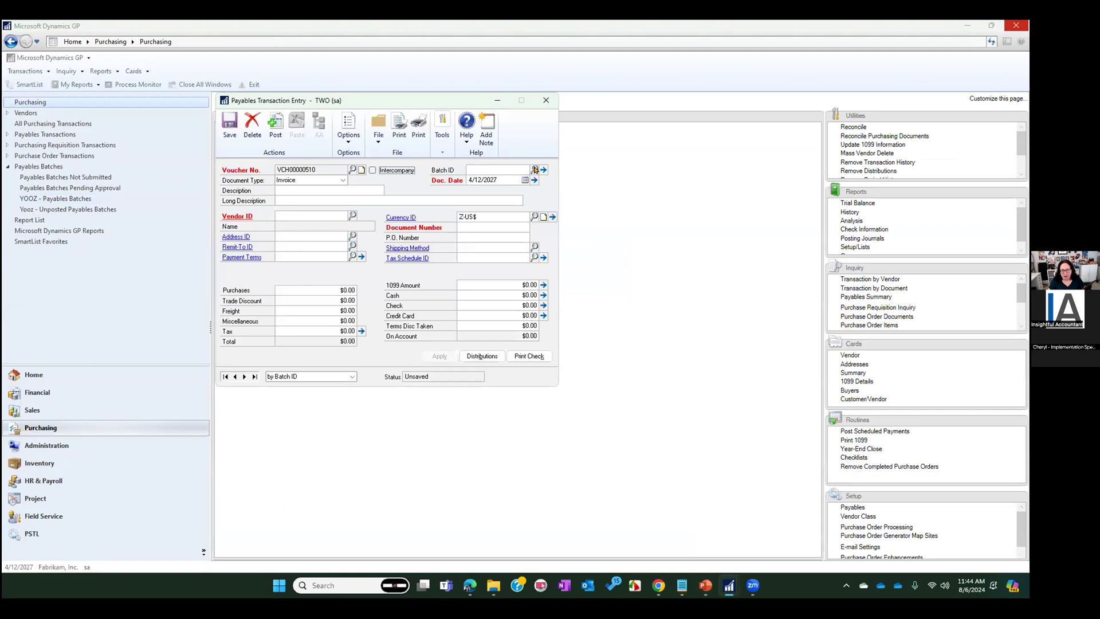
{"action": "left_click", "coordinate": [534, 170]}
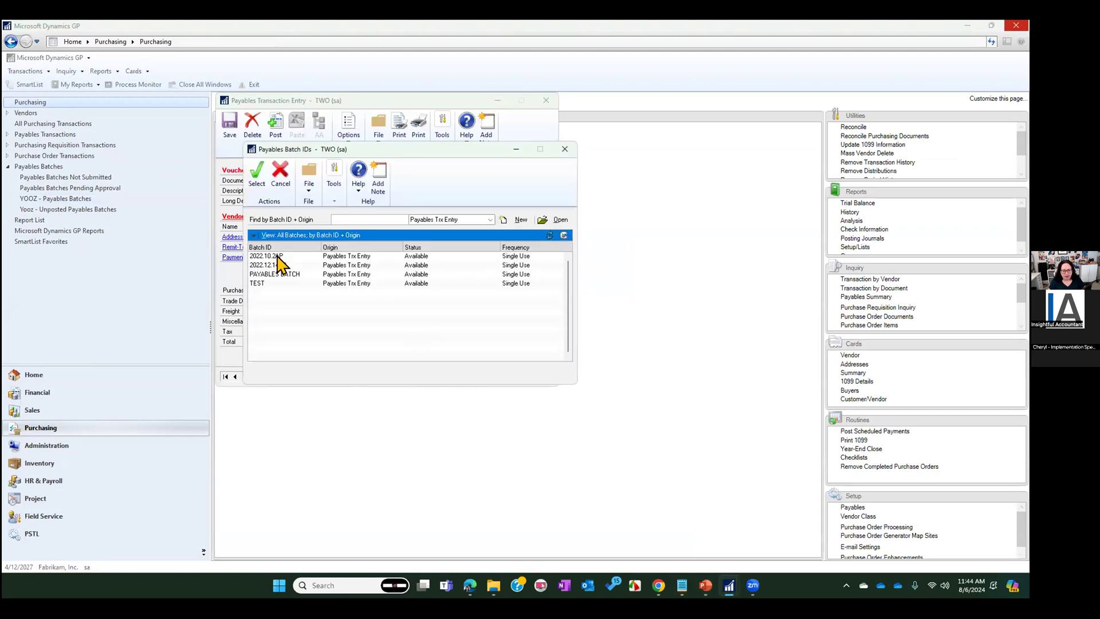
{"action": "double_click", "coordinate": [277, 256]}
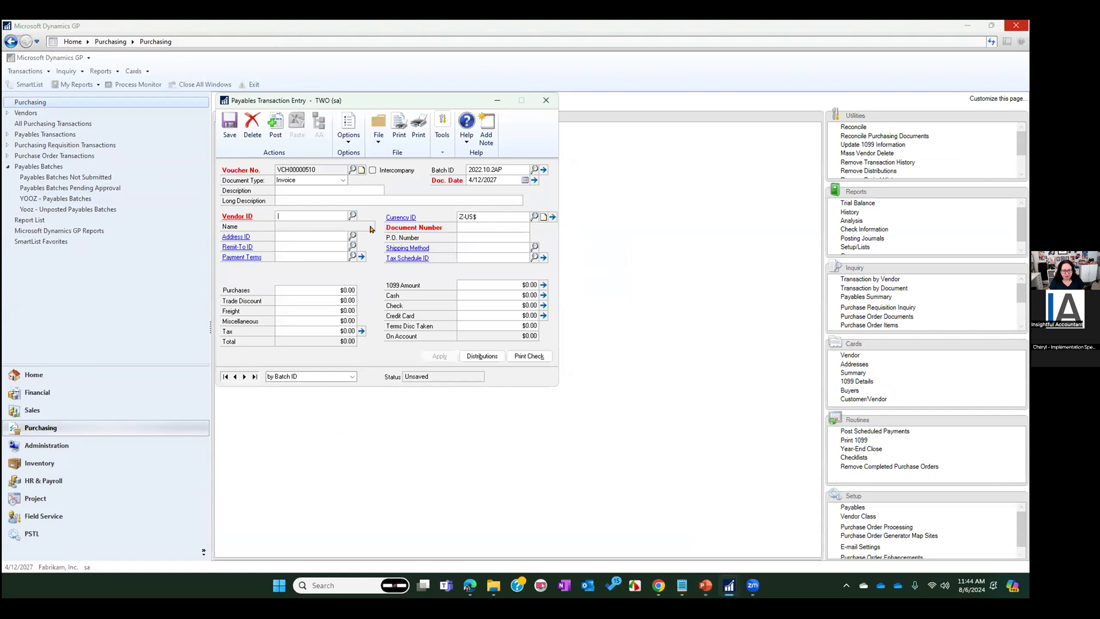
{"action": "left_click", "coordinate": [352, 216]}
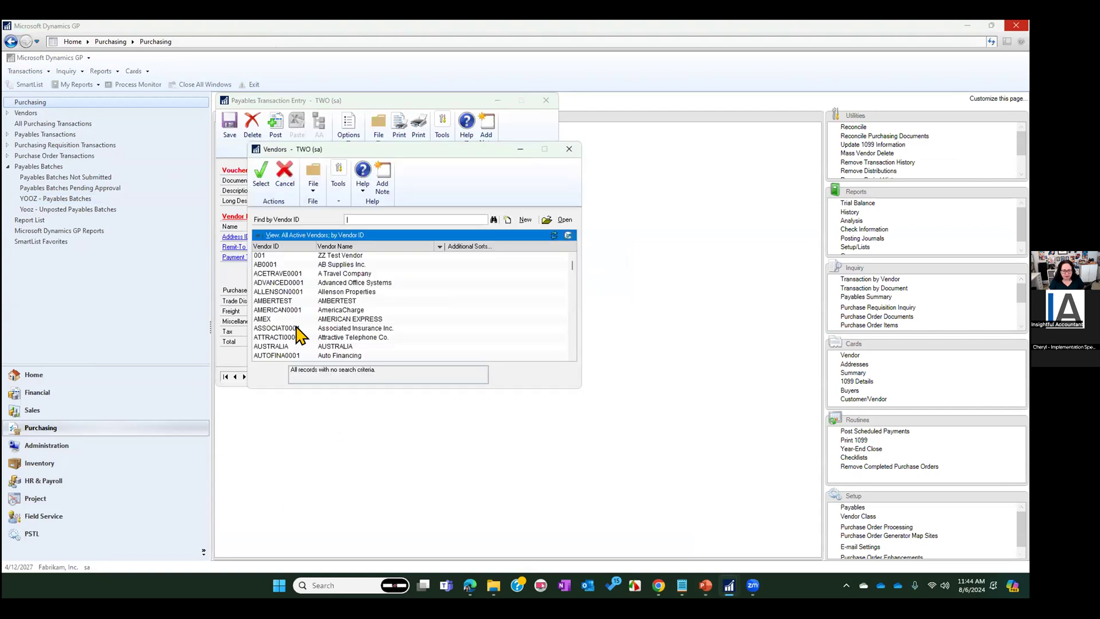
{"action": "double_click", "coordinate": [310, 338]}
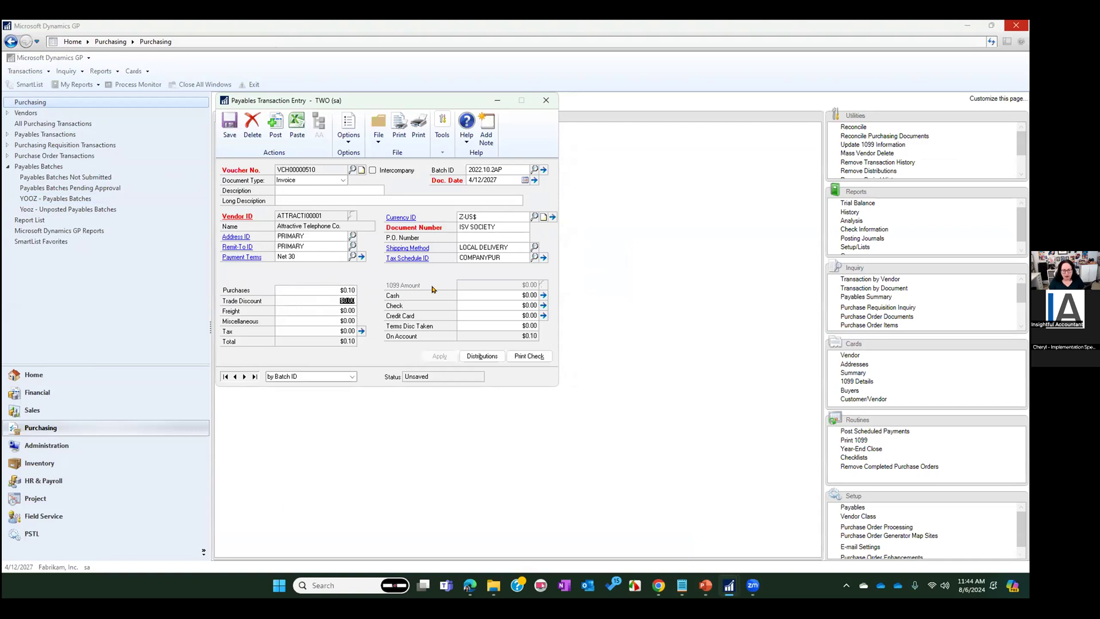
Check the invoice's account distributions, close them, and change the purchases amount to $10.00
{"action": "left_click", "coordinate": [481, 356]}
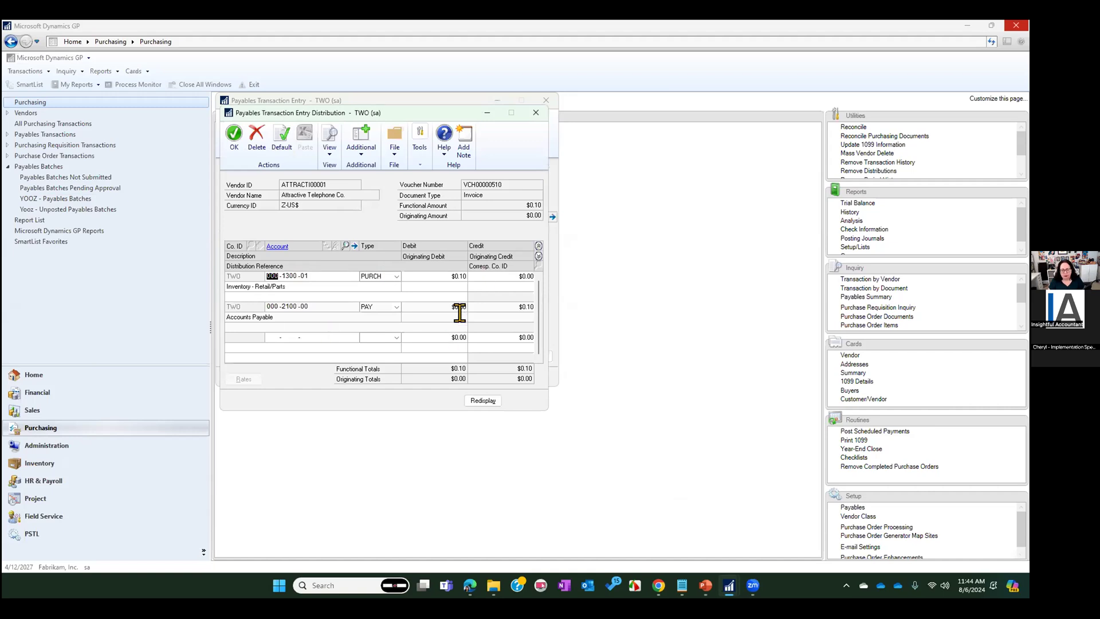
{"action": "left_click", "coordinate": [534, 113]}
{"action": "left_click", "coordinate": [329, 289]}
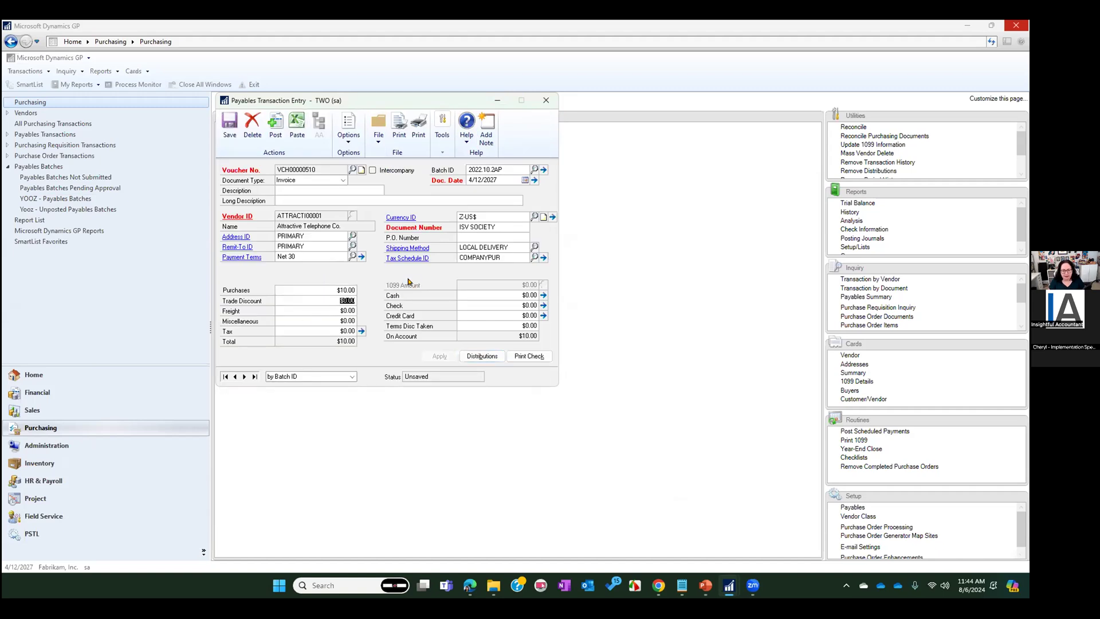
Save the invoice to the batch, continuing past the existing purchase order notice and accepting the distribution errors
{"action": "left_click", "coordinate": [229, 123]}
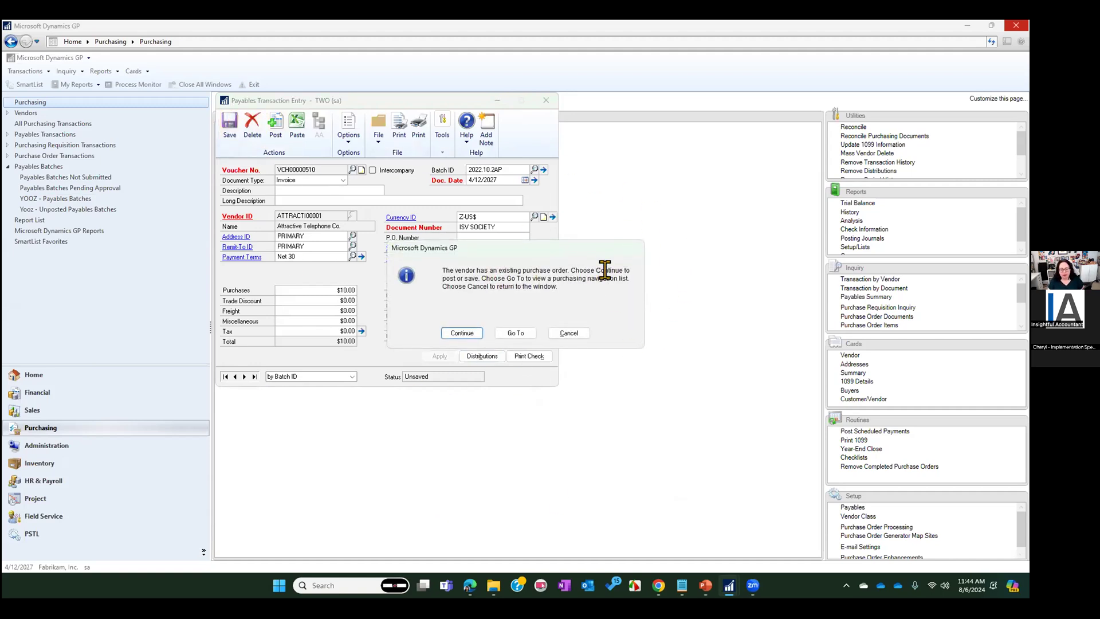
{"action": "left_click", "coordinate": [456, 330]}
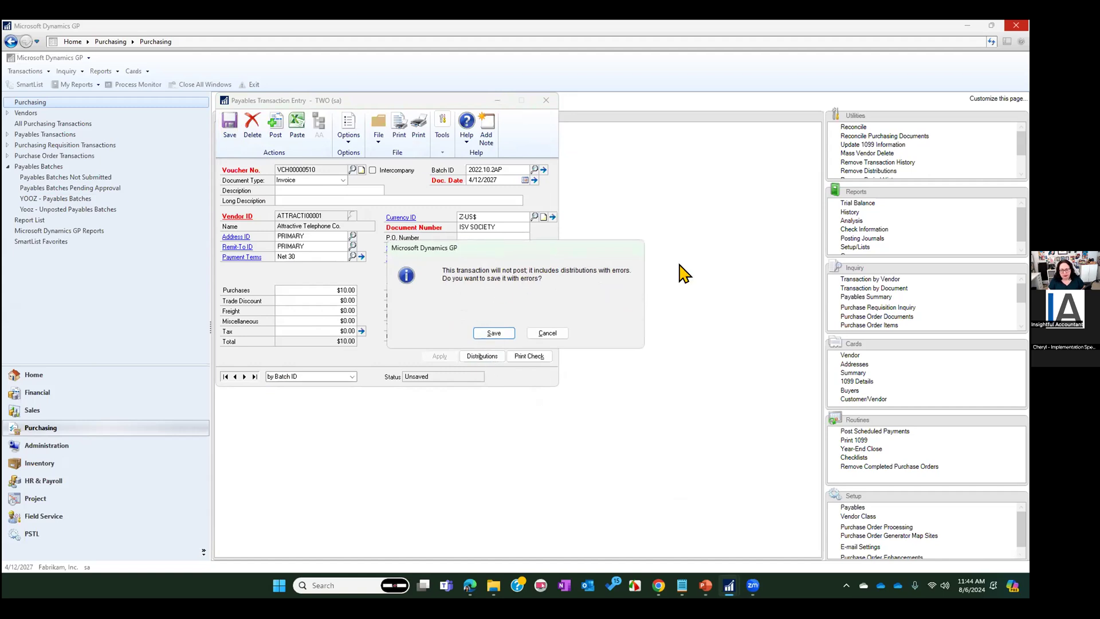
{"action": "left_click", "coordinate": [494, 333]}
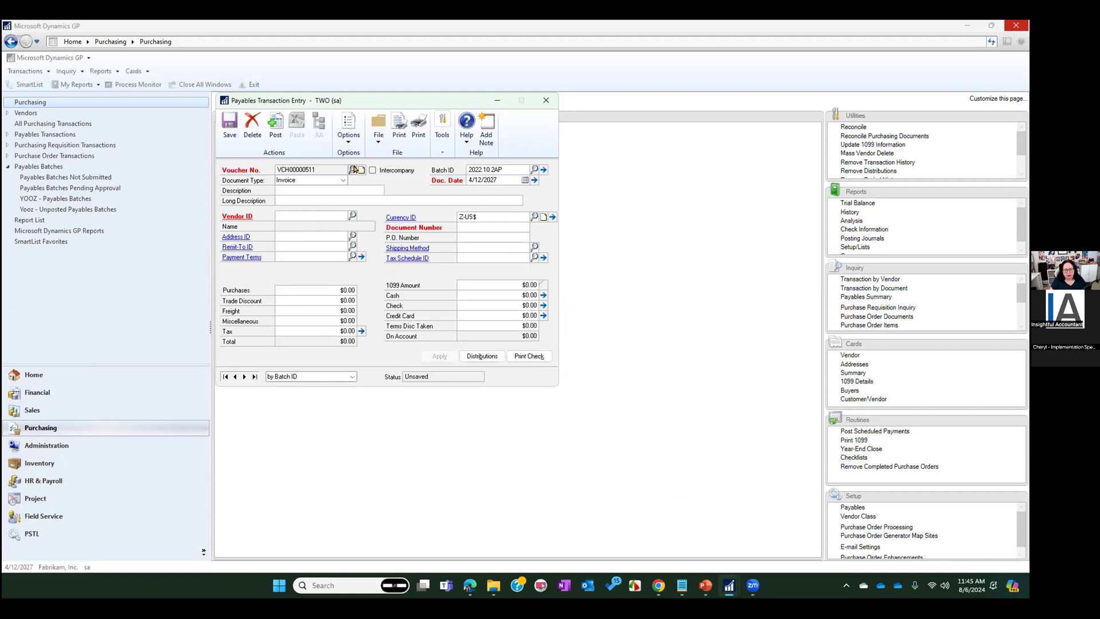
Reopen the saved Attractive Telephone Co. invoice with document number ISV SOCIETY by browsing the payables transactions by voucher number
{"action": "left_click", "coordinate": [353, 170]}
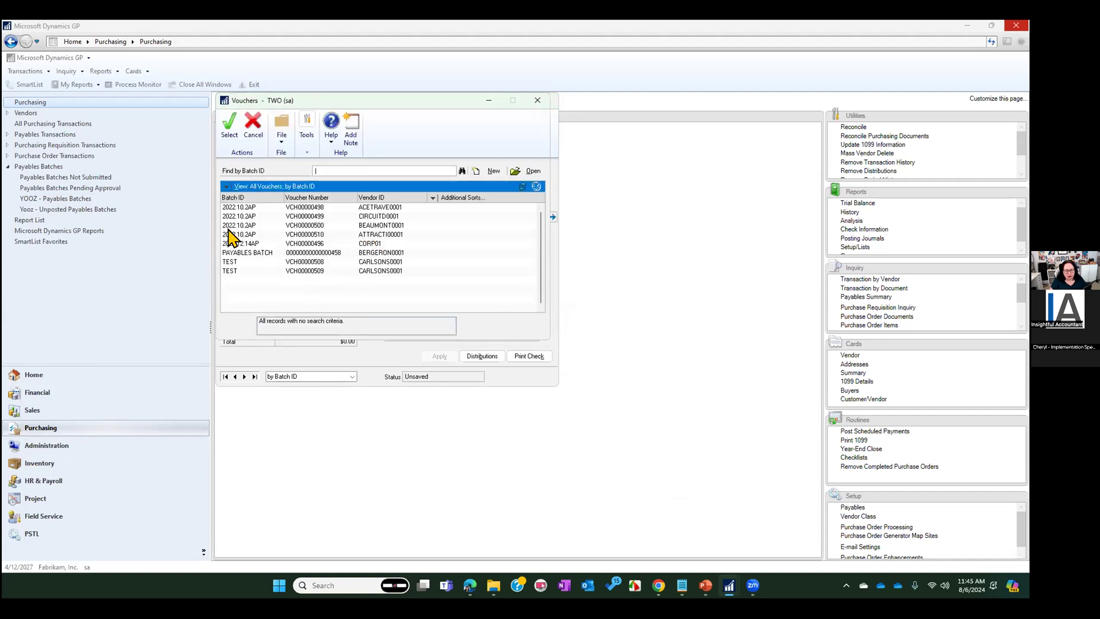
{"action": "double_click", "coordinate": [250, 226]}
{"action": "left_click", "coordinate": [235, 377]}
{"action": "left_click", "coordinate": [234, 376]}
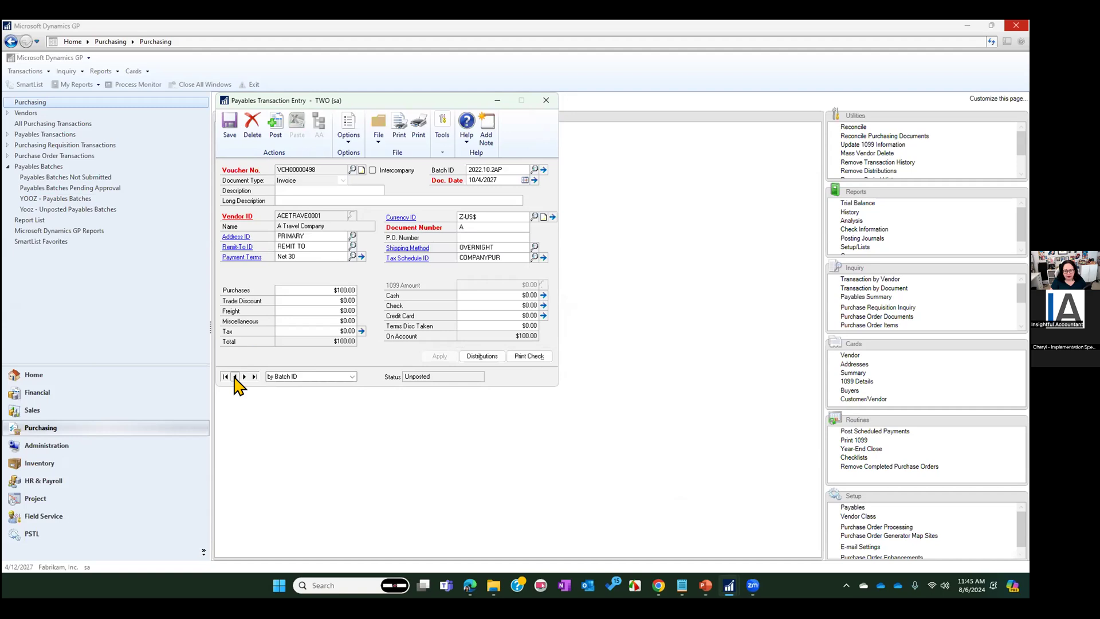
{"action": "left_click", "coordinate": [289, 376]}
{"action": "left_click", "coordinate": [313, 400]}
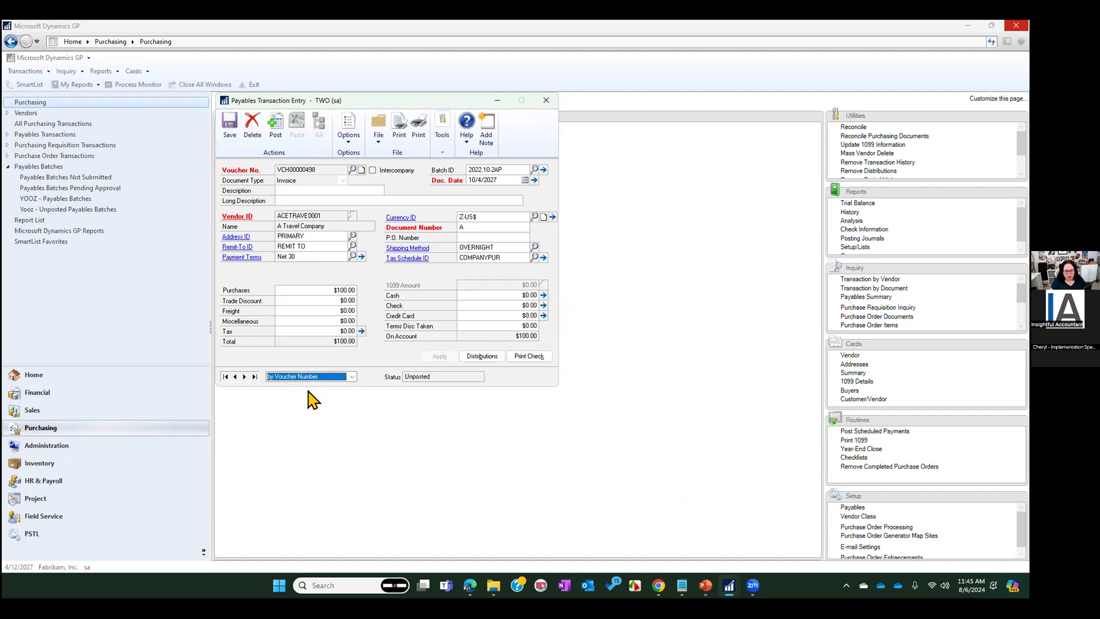
{"action": "left_click", "coordinate": [254, 376]}
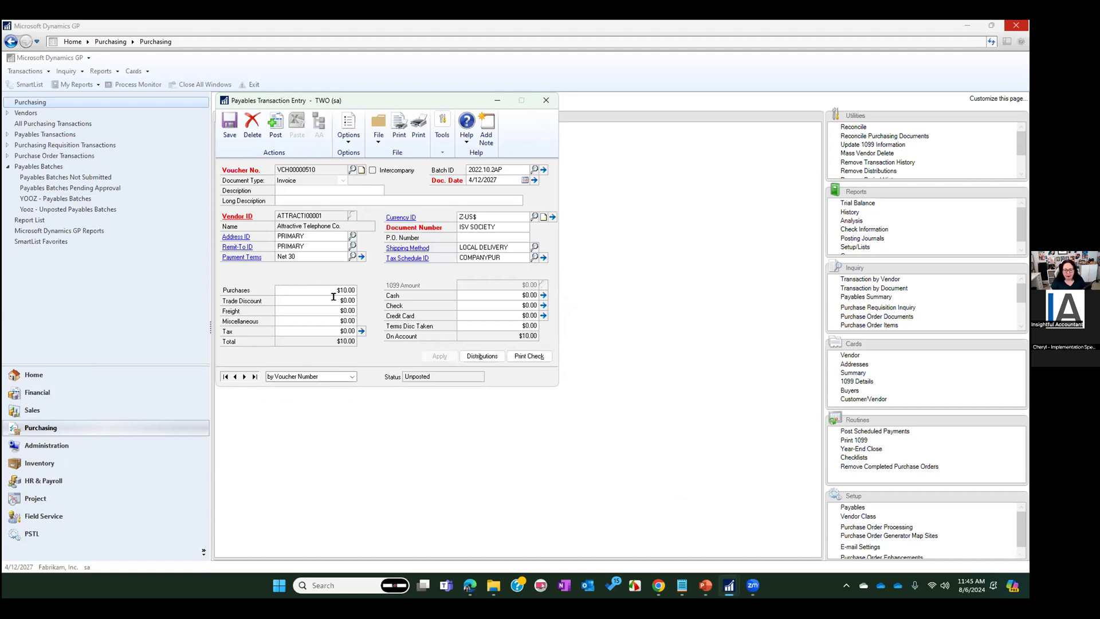
Reset the invoice's account distributions to their defaults, confirm replacing the existing entries, and accept the distributions
{"action": "left_click", "coordinate": [473, 357]}
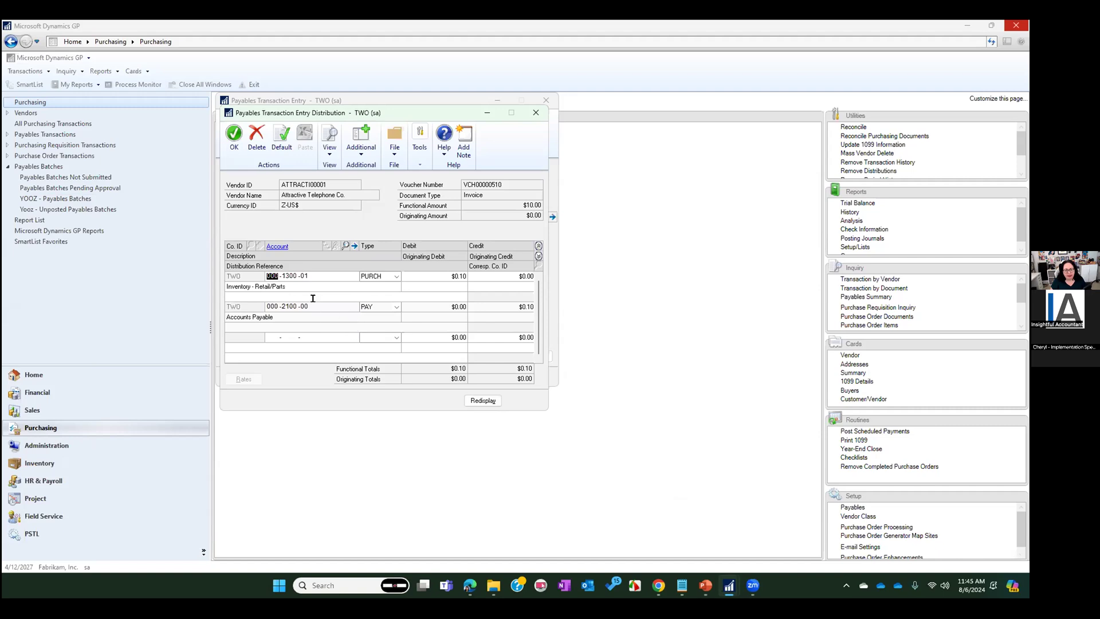
{"action": "left_click", "coordinate": [457, 272]}
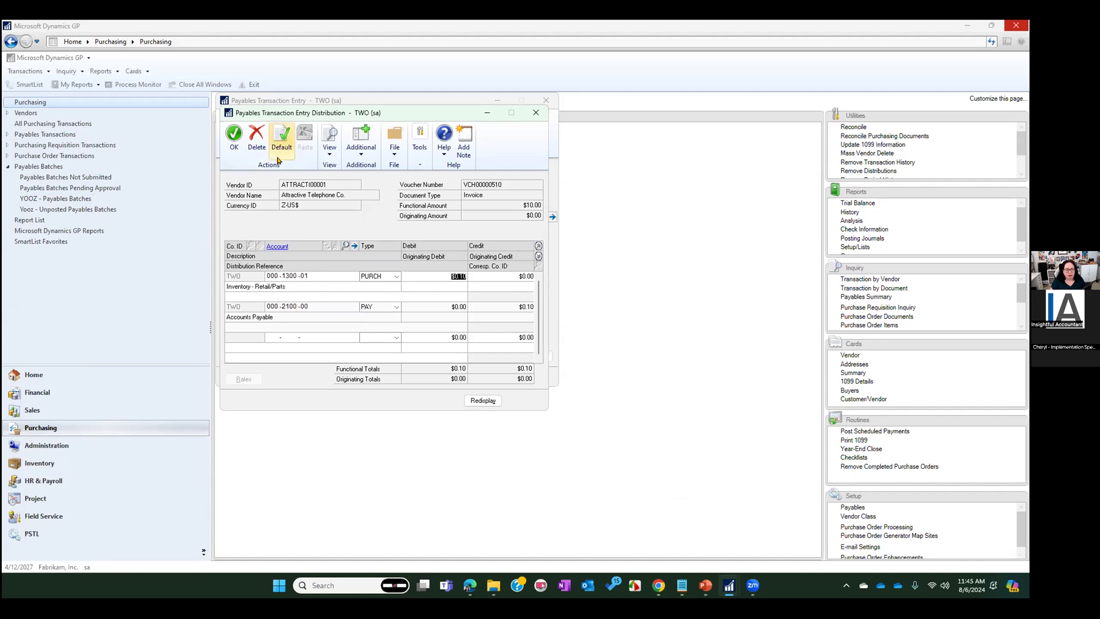
{"action": "left_click", "coordinate": [282, 137]}
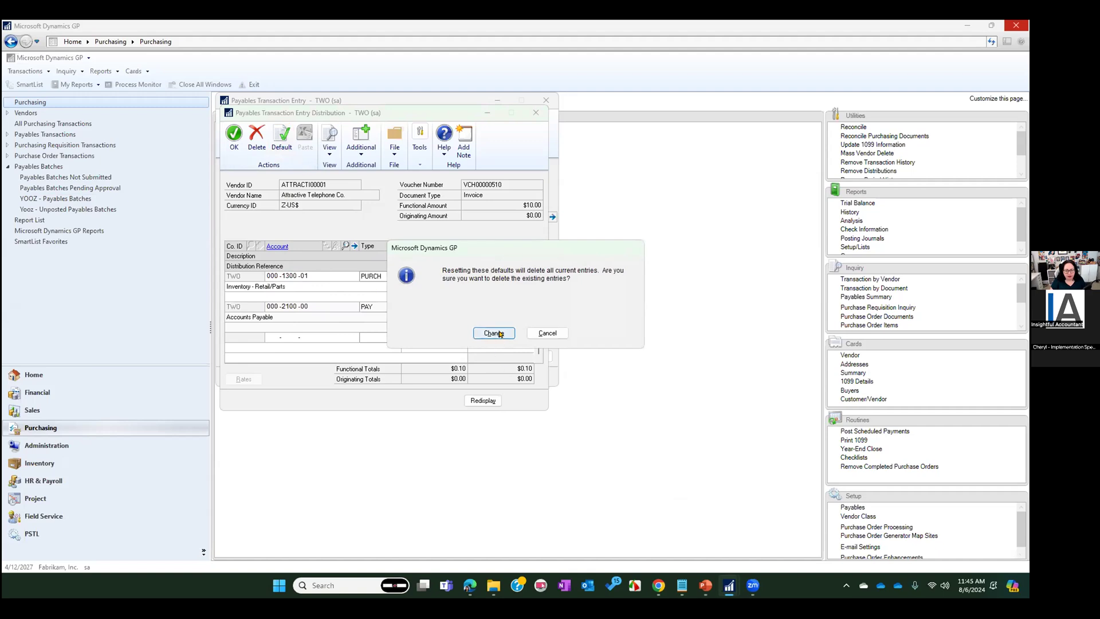
{"action": "left_click", "coordinate": [494, 333]}
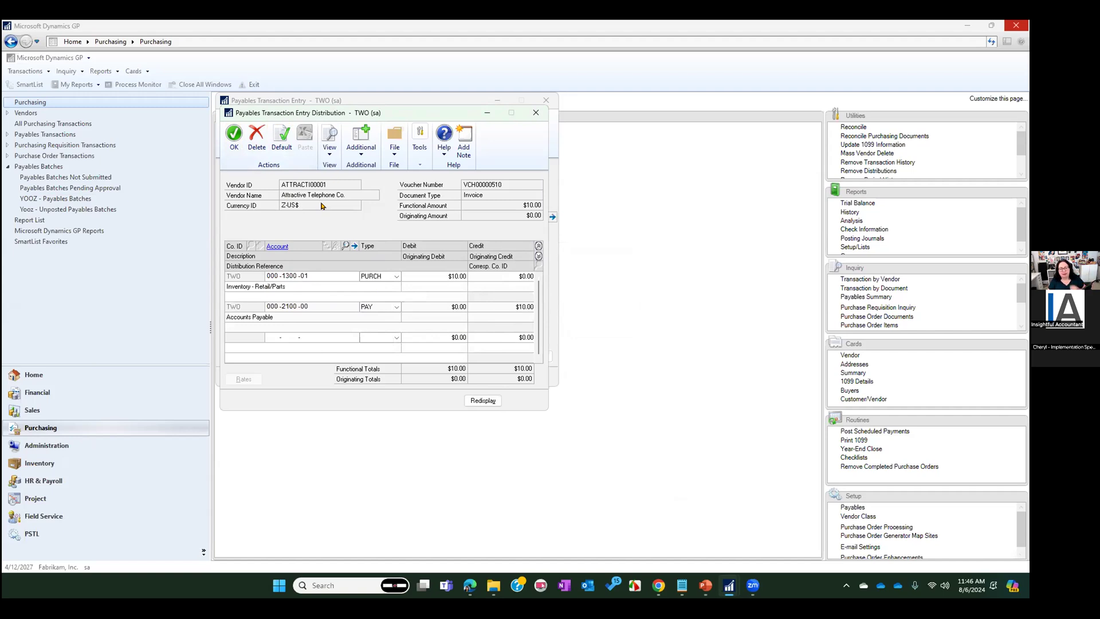
{"action": "left_click", "coordinate": [234, 136]}
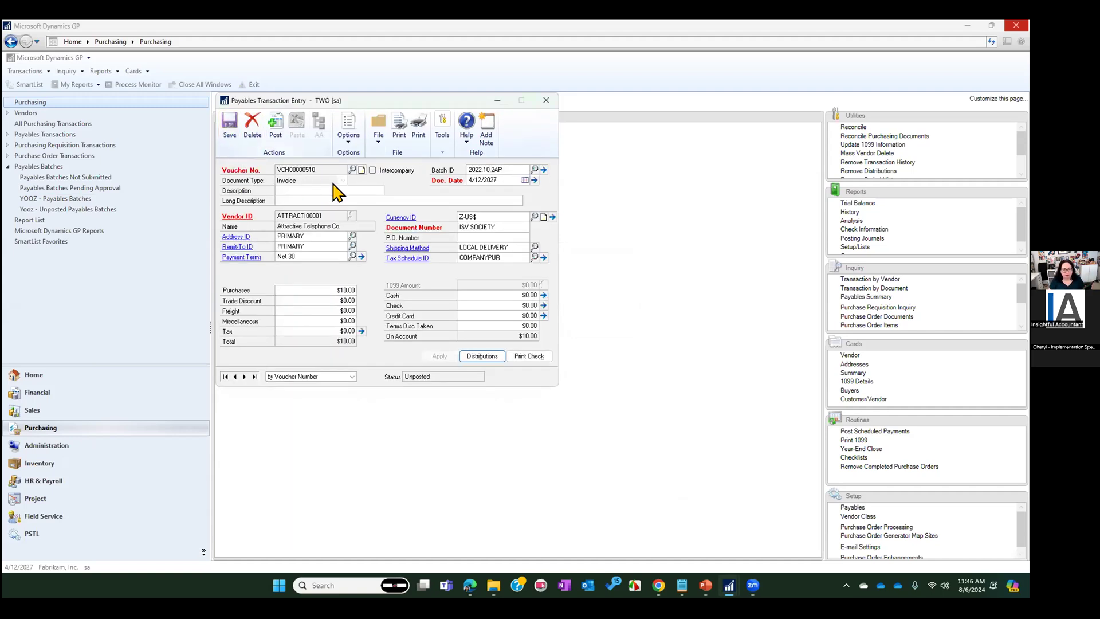
Save the invoice, go to the vendor's purchasing transactions from the existing purchase order notice, and inspect the $419.80 shipment
{"action": "left_click", "coordinate": [229, 124]}
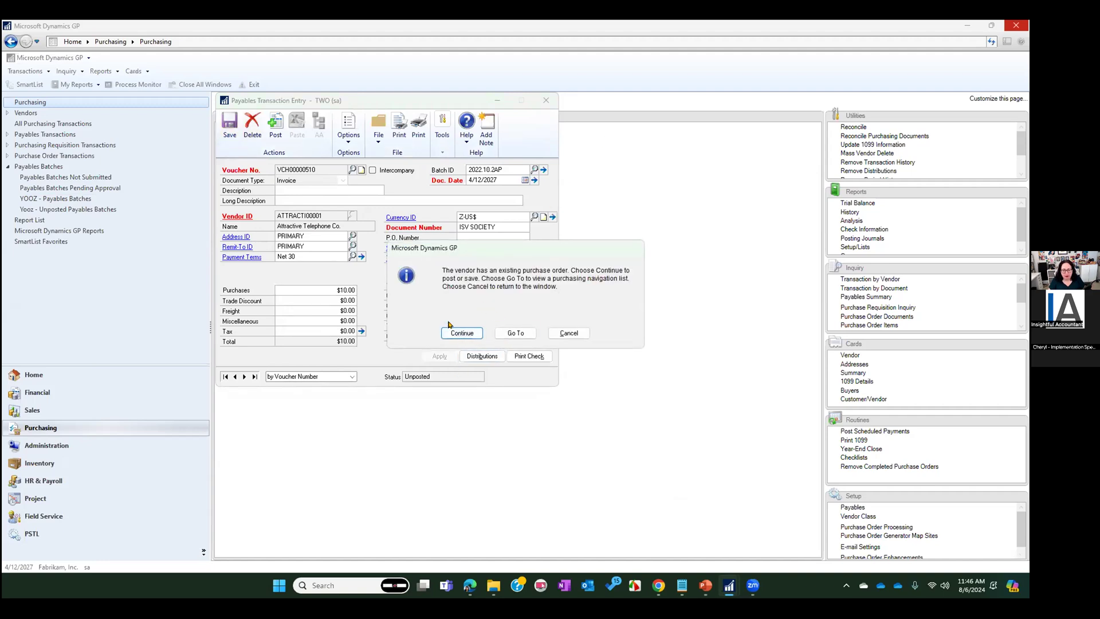
{"action": "left_click", "coordinate": [519, 332]}
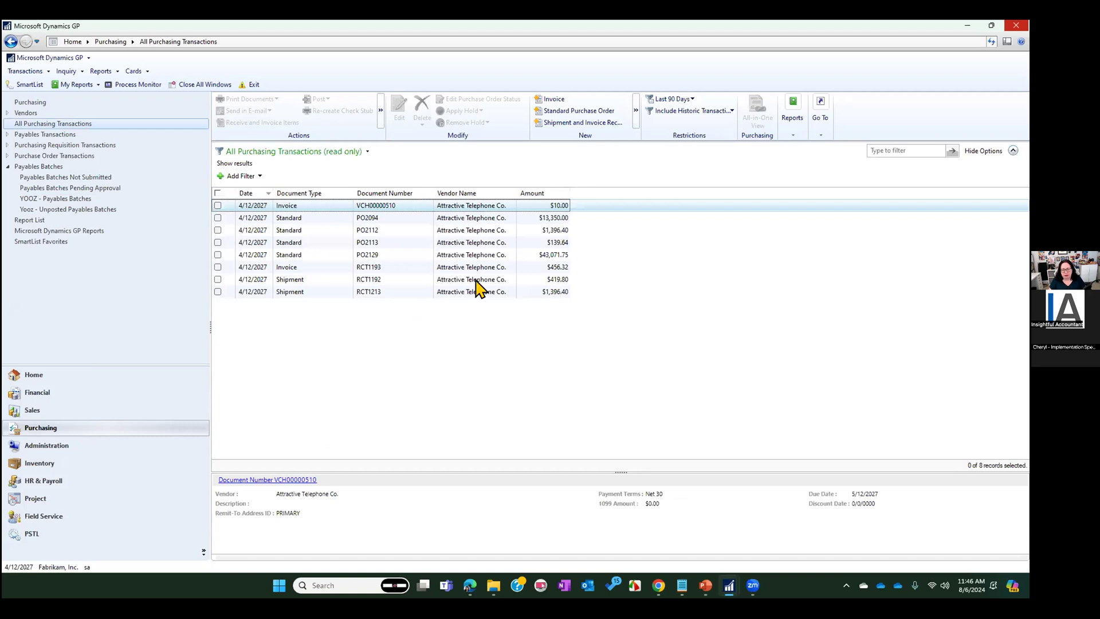
{"action": "left_click", "coordinate": [279, 280]}
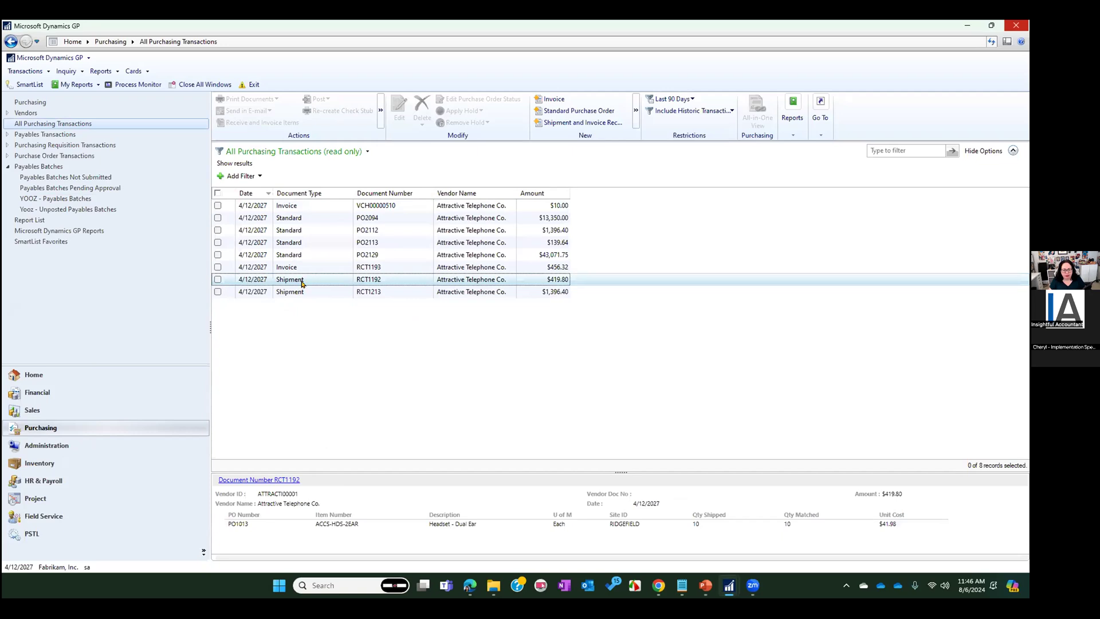
{"action": "left_click", "coordinate": [217, 280]}
{"action": "left_click", "coordinate": [218, 281]}
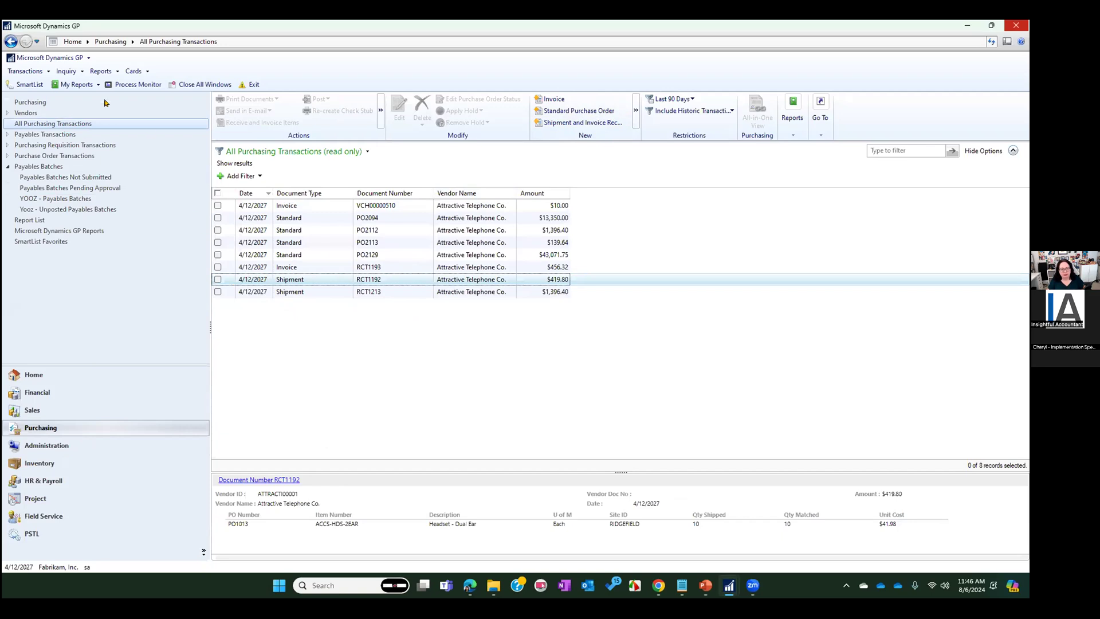
Review the Warn if Vendor has Existing Purchase Order option in Payables Management Setup, keeping it enabled, and close the setup
{"action": "left_click", "coordinate": [69, 103]}
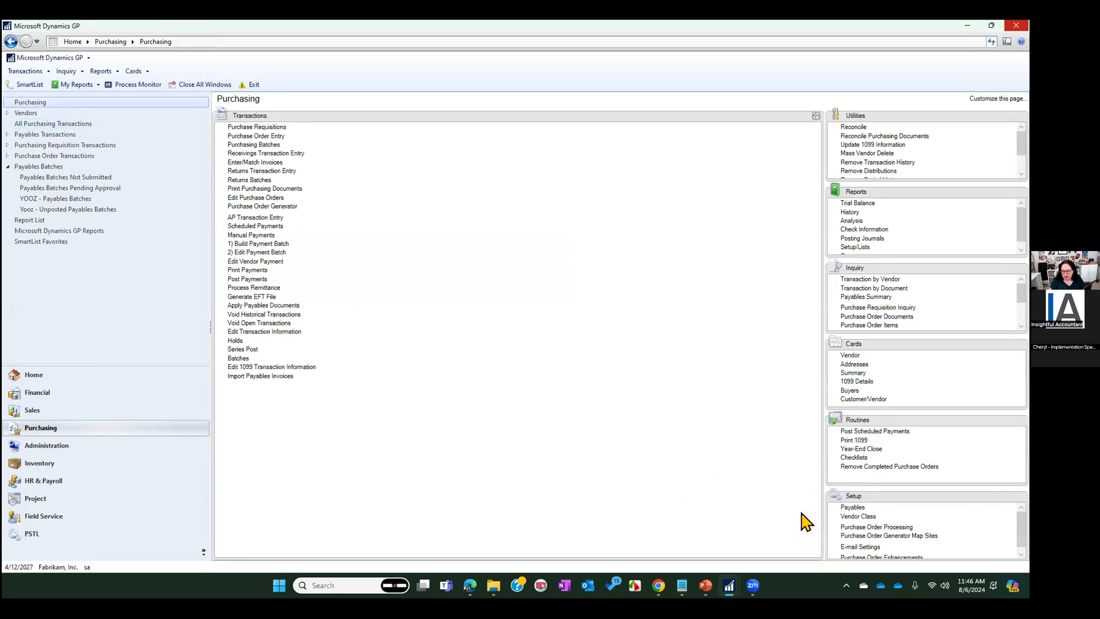
{"action": "left_click", "coordinate": [851, 507]}
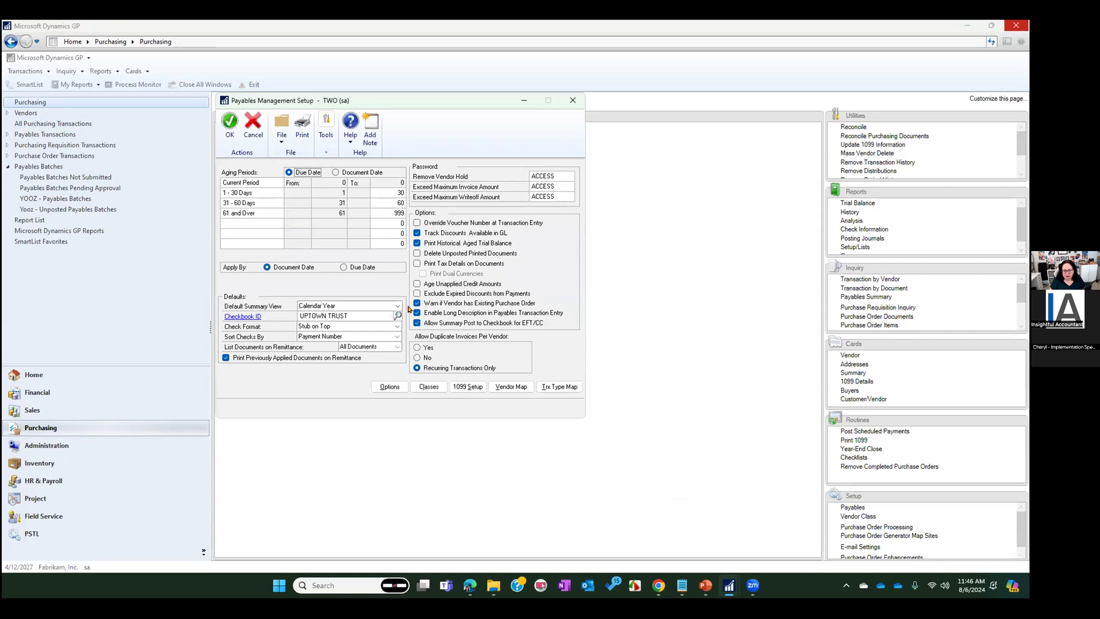
{"action": "left_click", "coordinate": [416, 323]}
{"action": "left_click", "coordinate": [431, 304]}
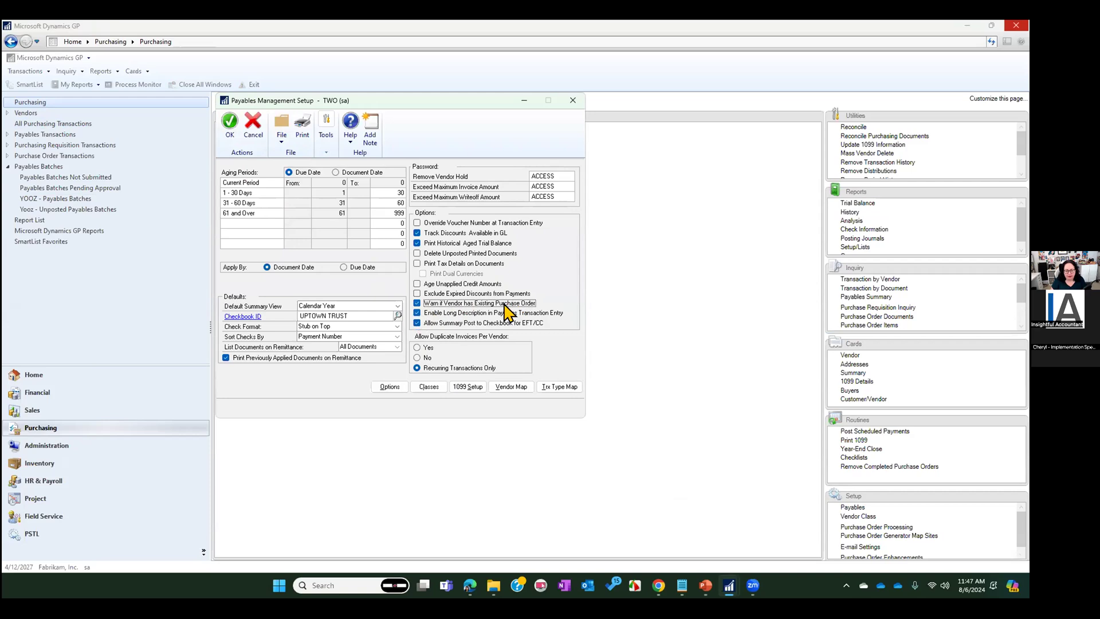
{"action": "left_click", "coordinate": [230, 122]}
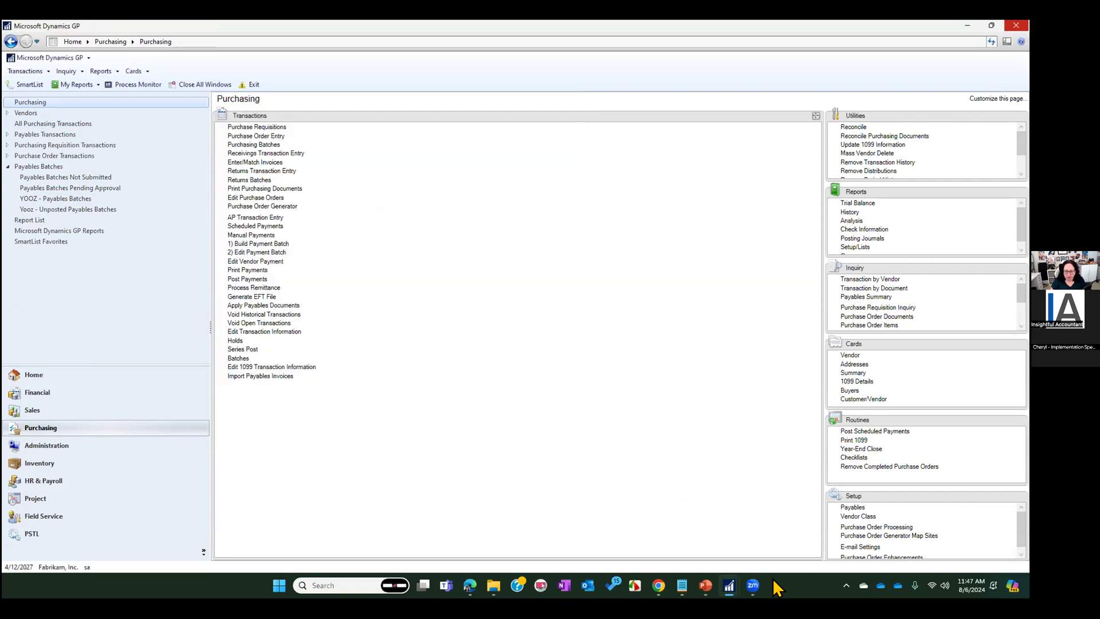
Switch to the PowerPoint slide show on the Check Batch recovery and Master Posting slide
{"action": "left_click", "coordinate": [706, 585]}
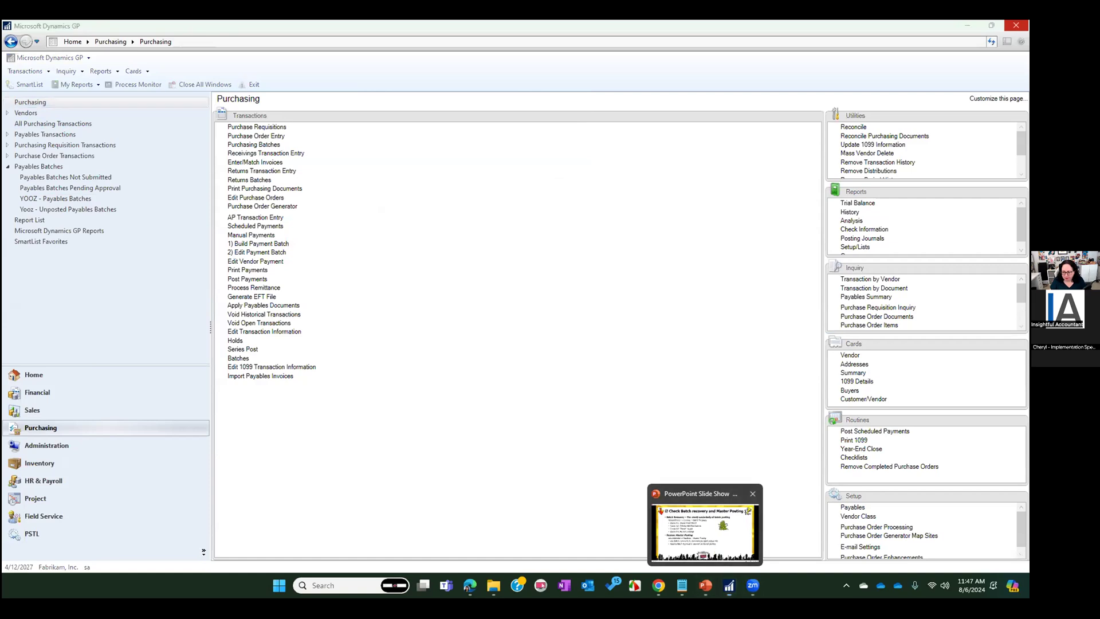
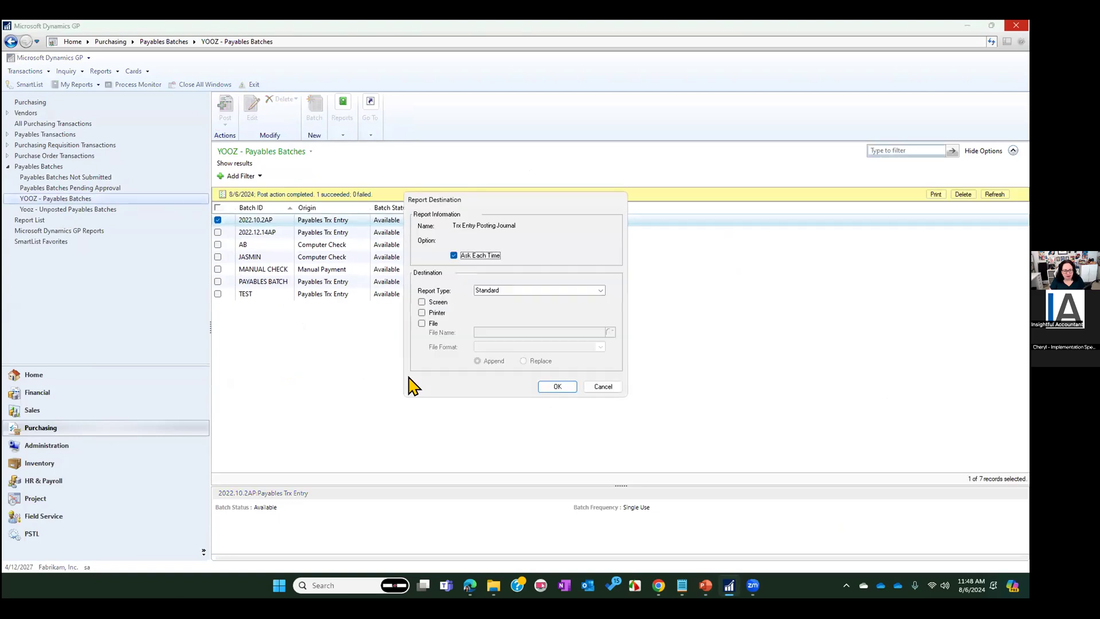
Output the Trx Entry Posting Journal to the screen, cancel the remaining posting reports, and dismiss the batch error notice
{"action": "left_click", "coordinate": [428, 301]}
{"action": "left_click", "coordinate": [558, 387]}
{"action": "left_click", "coordinate": [606, 387]}
{"action": "left_click", "coordinate": [607, 387]}
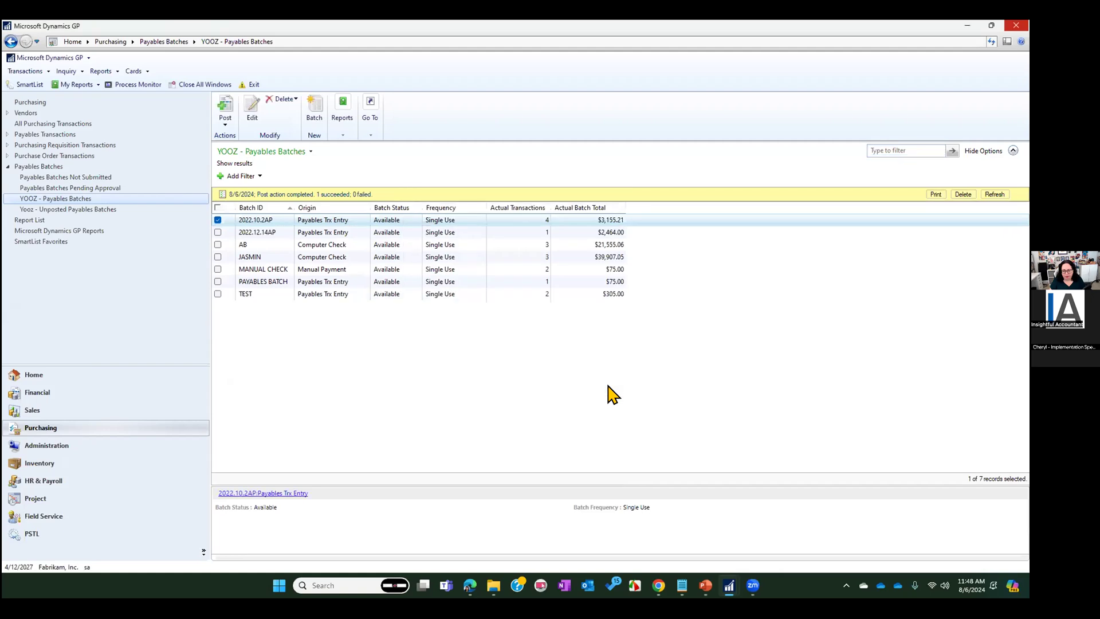
{"action": "left_click", "coordinate": [604, 386]}
{"action": "left_click", "coordinate": [606, 386]}
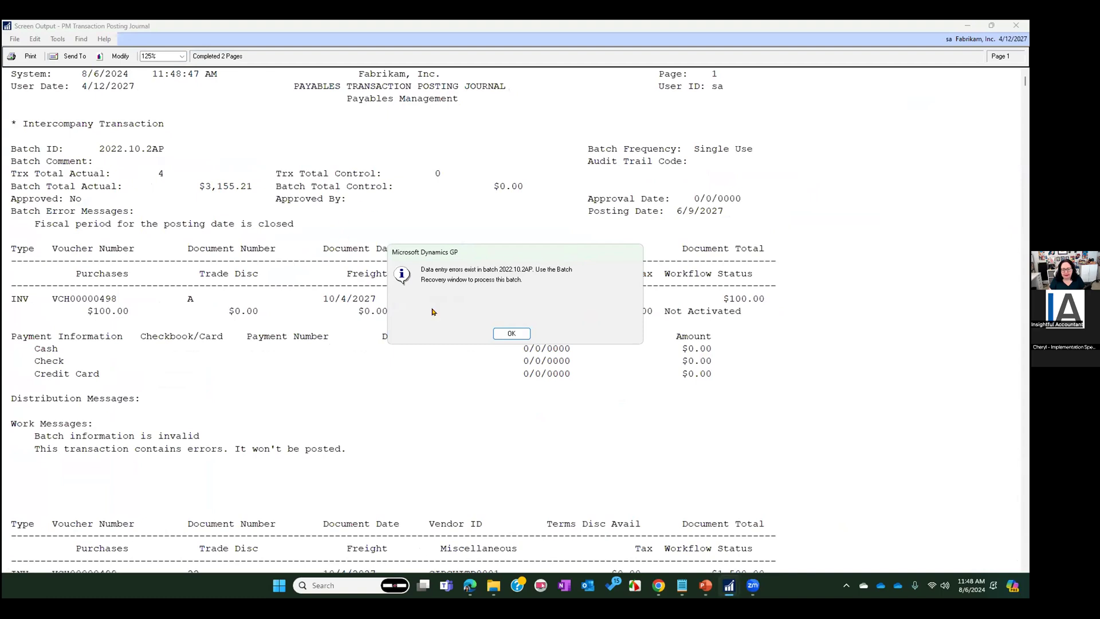
{"action": "left_click", "coordinate": [504, 333]}
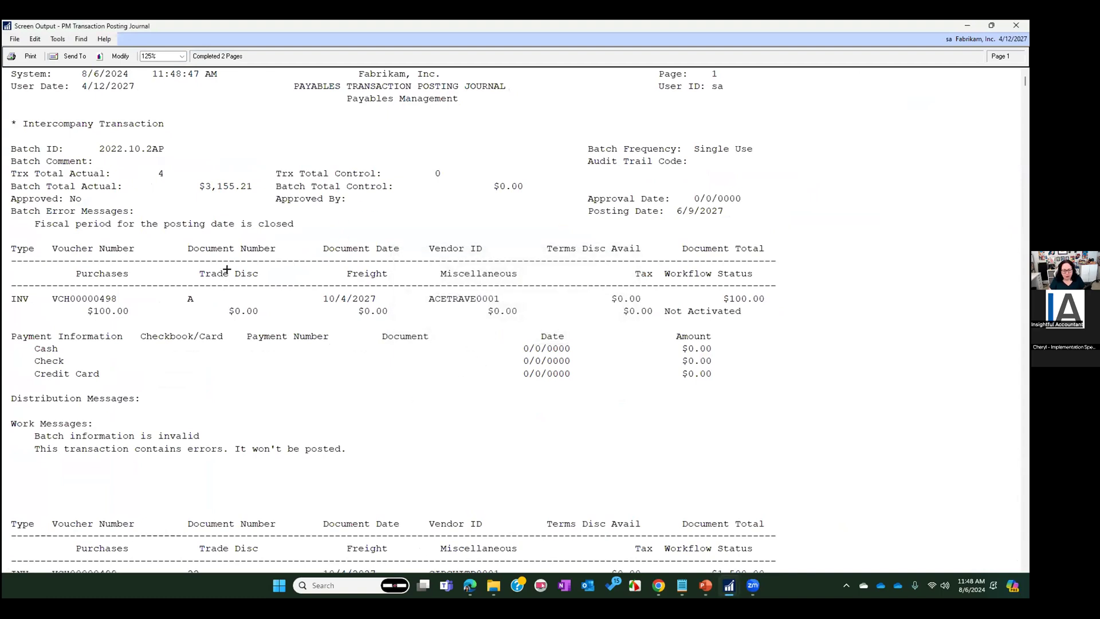
Read through the payables posting journal for batch 2022.10.2AP, checking its batch and work error messages, and close the report
{"action": "scroll", "coordinate": [227, 270], "scroll_direction": "down", "scroll_amount": 5}
{"action": "scroll", "coordinate": [240, 270], "scroll_direction": "up", "scroll_amount": 5}
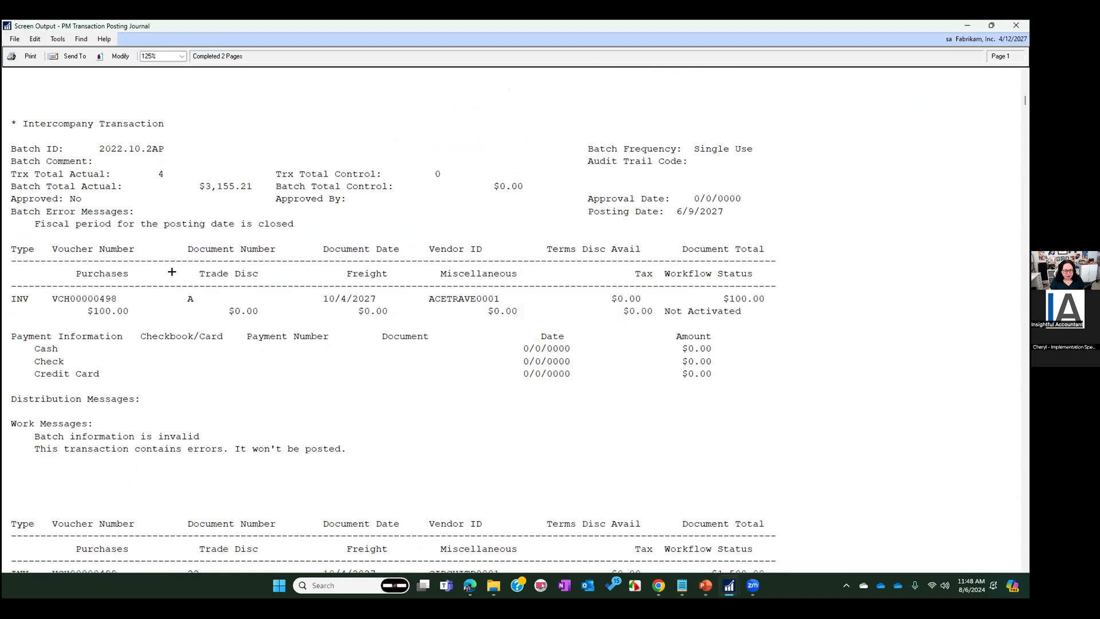
{"action": "scroll", "coordinate": [238, 377], "scroll_direction": "down", "scroll_amount": 15}
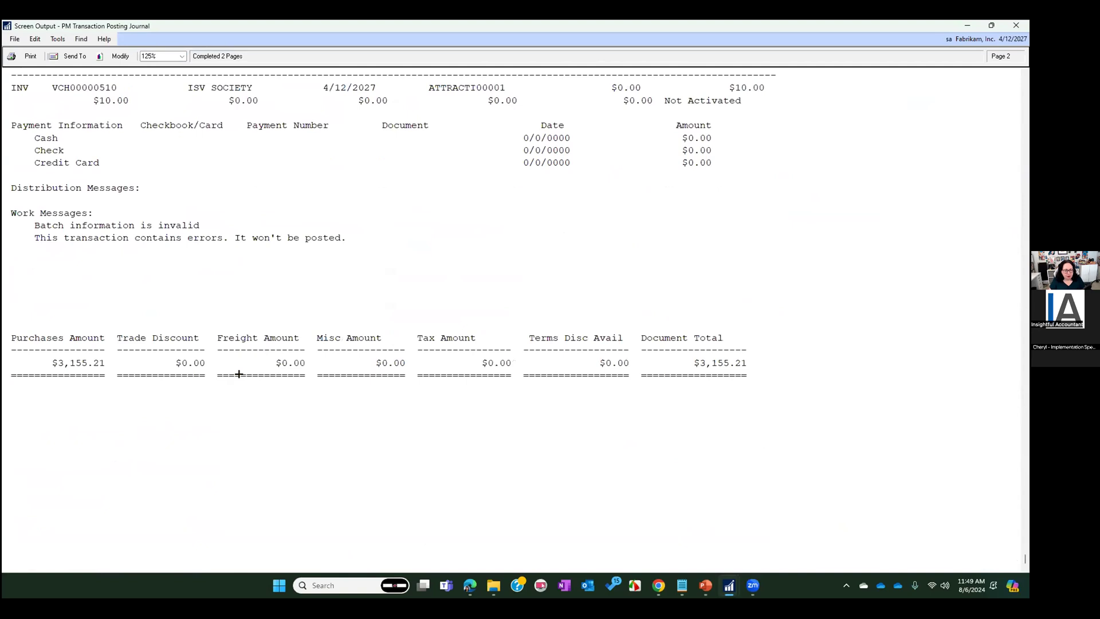
{"action": "scroll", "coordinate": [496, 277], "scroll_direction": "up", "scroll_amount": 4}
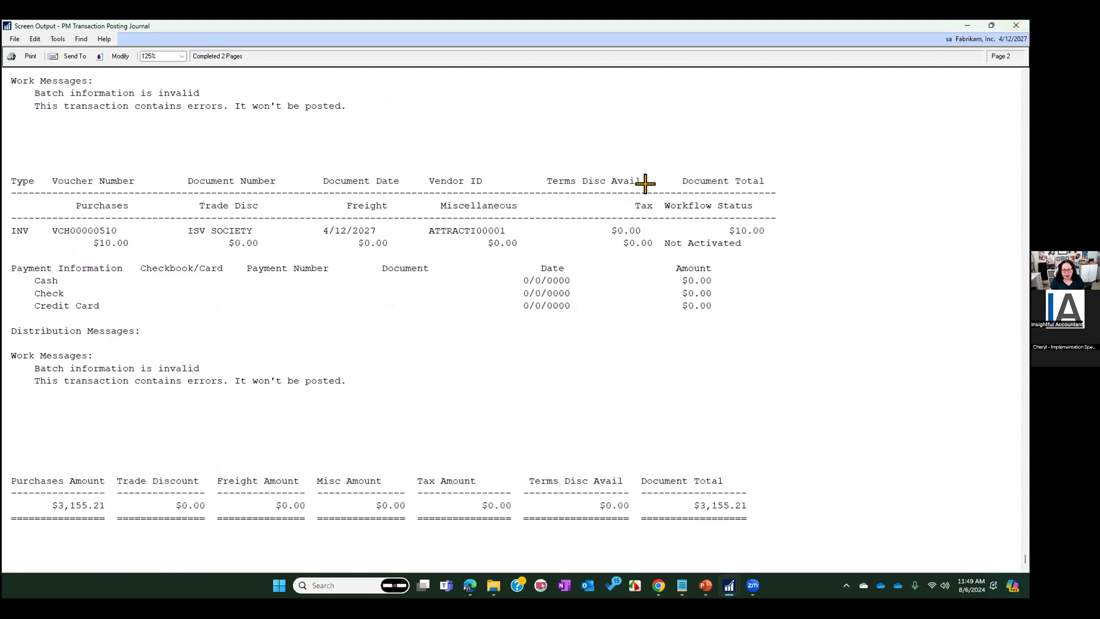
{"action": "scroll", "coordinate": [639, 209], "scroll_direction": "up", "scroll_amount": 10}
{"action": "scroll", "coordinate": [613, 263], "scroll_direction": "up", "scroll_amount": 12}
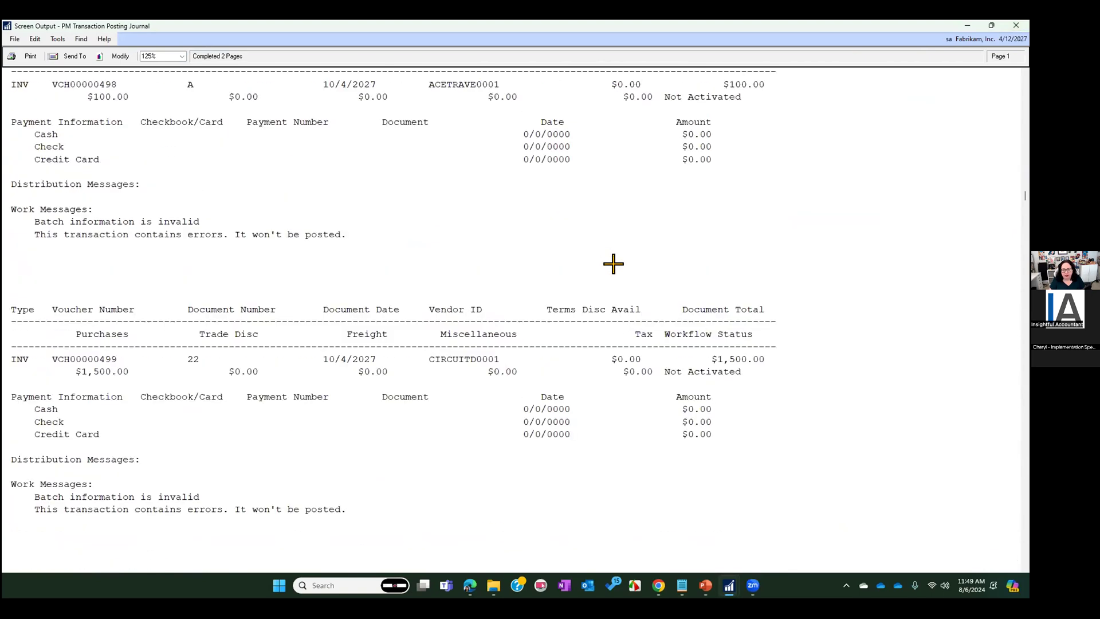
{"action": "left_click", "coordinate": [1016, 26]}
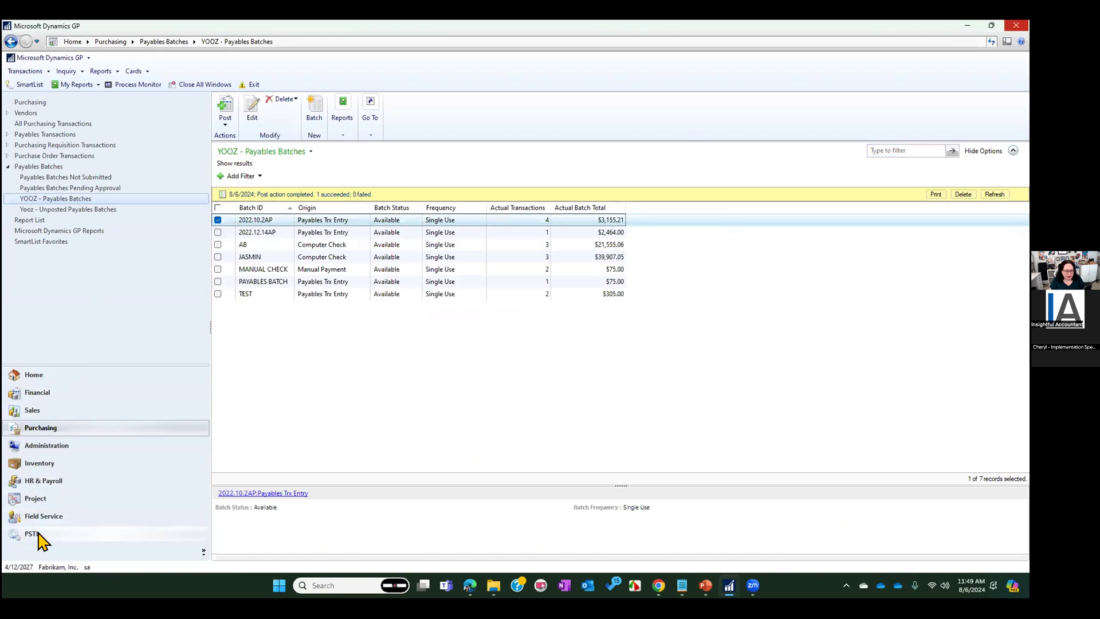
Open all fiscal periods for every series in 2027 in Fiscal Periods Setup and accept the change
{"action": "left_click", "coordinate": [73, 446]}
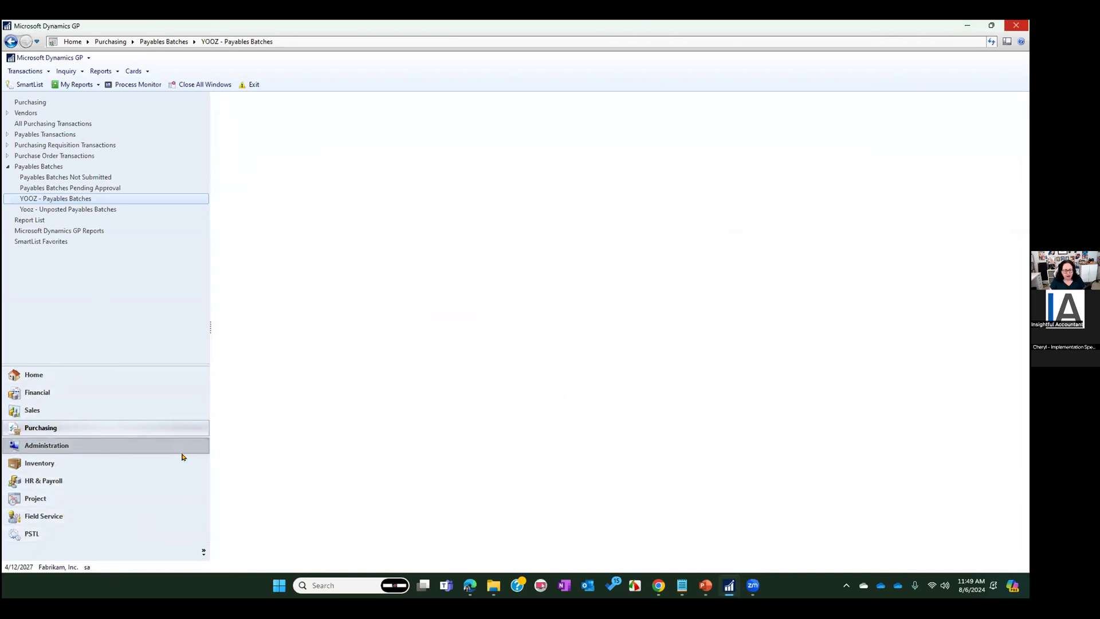
{"action": "left_click", "coordinate": [256, 446]}
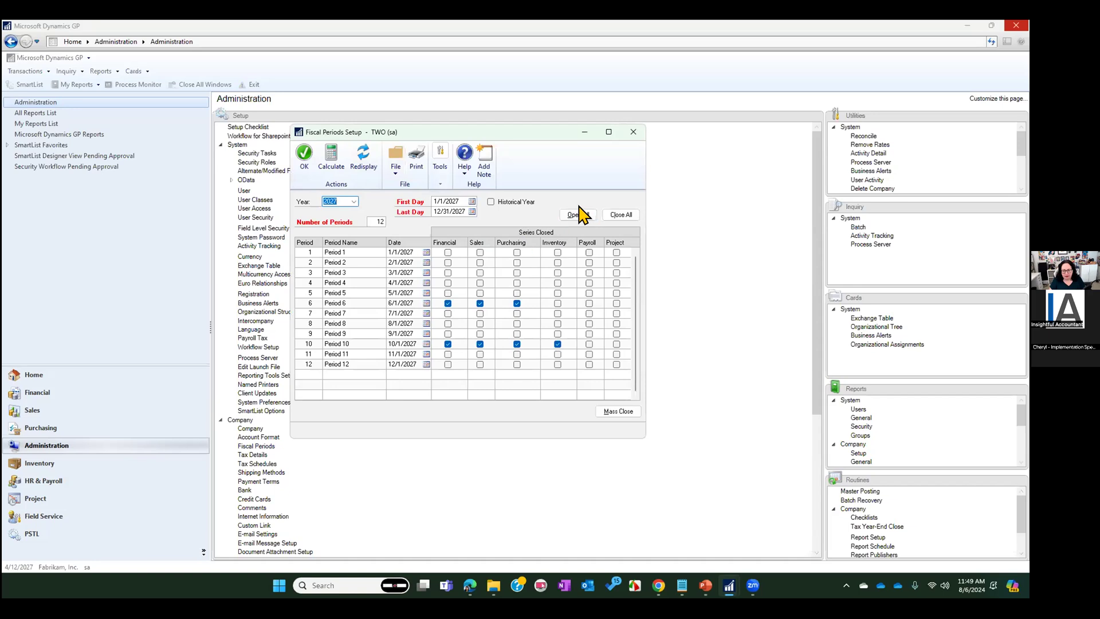
{"action": "left_click", "coordinate": [580, 214]}
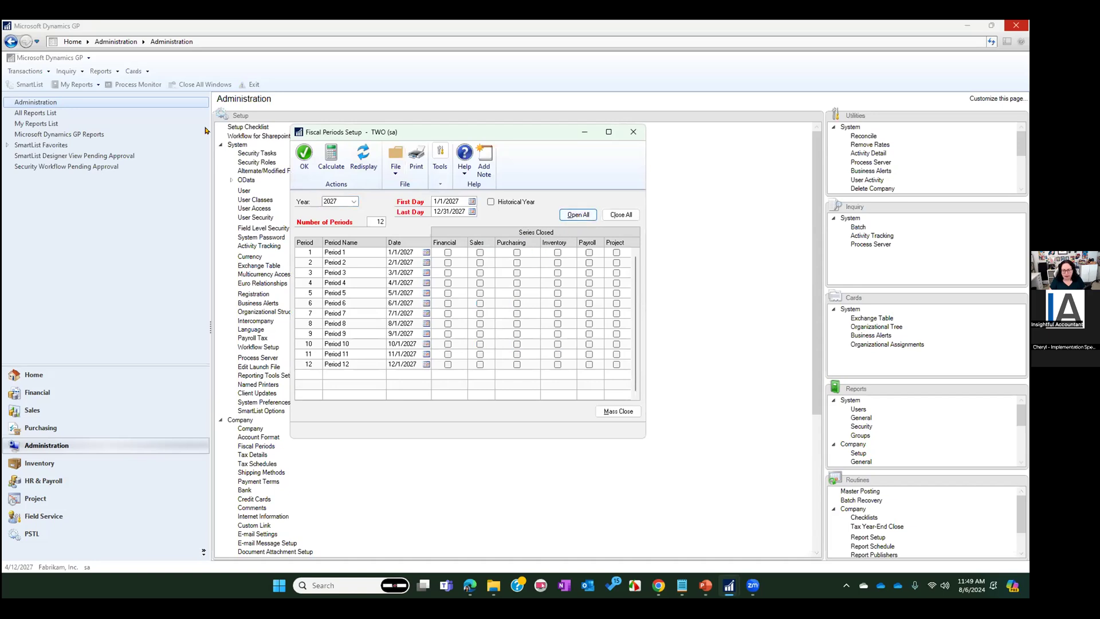
{"action": "left_click", "coordinate": [304, 154]}
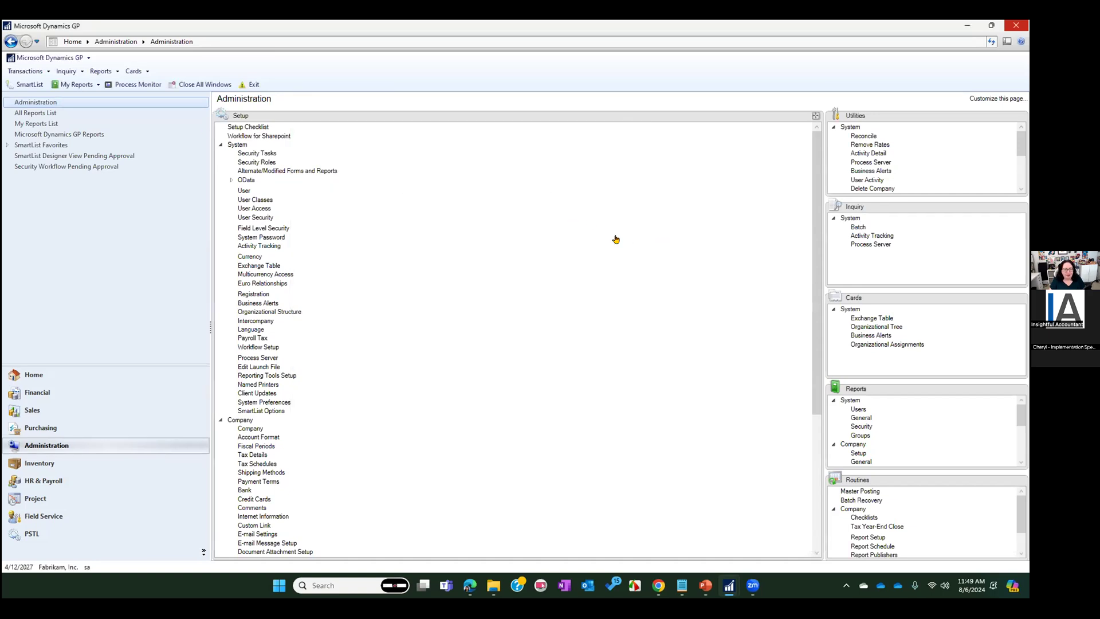
Return to the YOOZ - Payables Batches list, select batch 2022.10.2AP, and try to print its edit list
{"action": "left_click", "coordinate": [43, 427]}
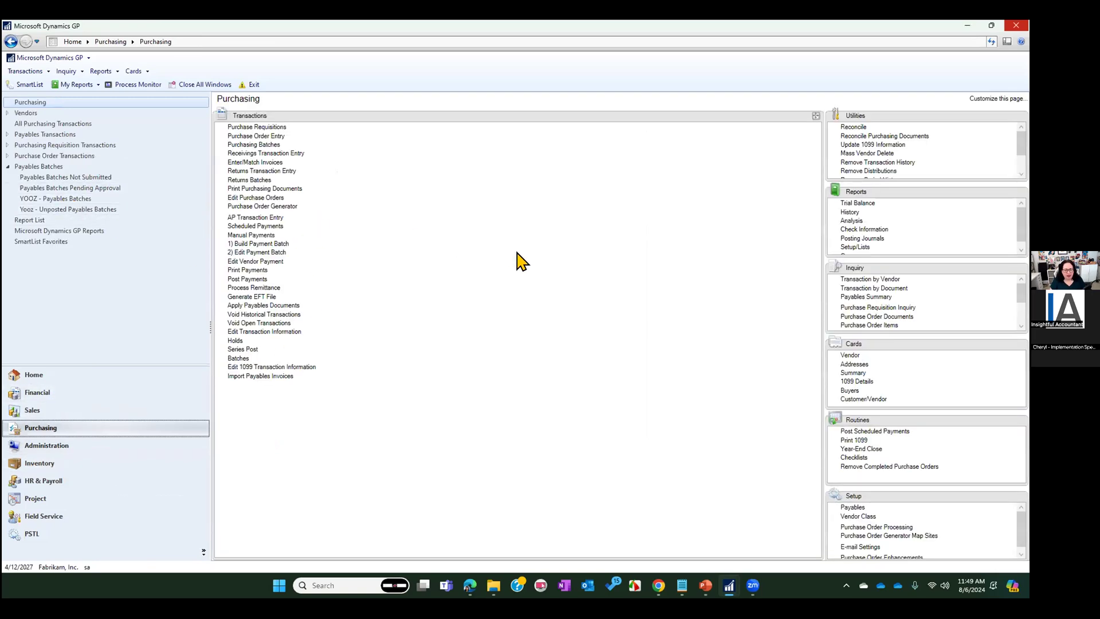
{"action": "left_click", "coordinate": [46, 199]}
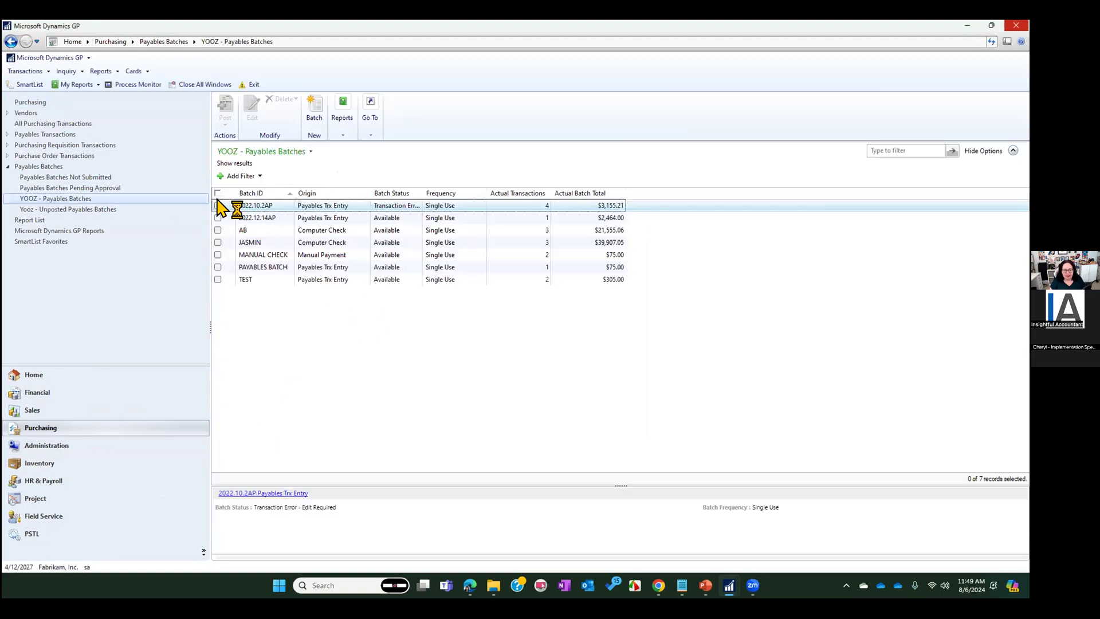
{"action": "left_click", "coordinate": [218, 205]}
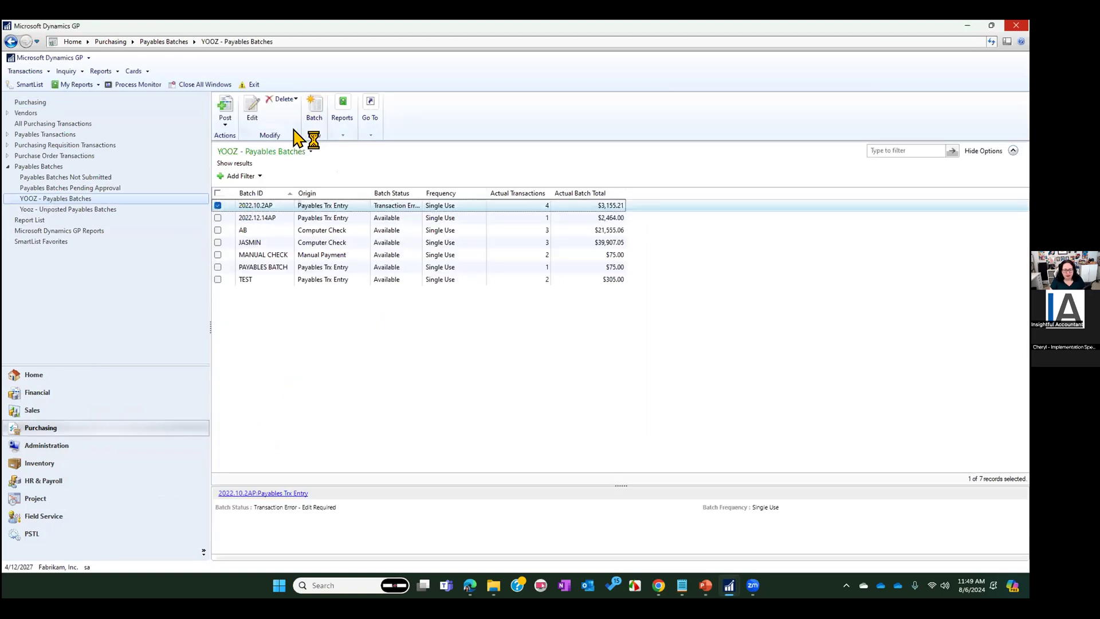
{"action": "left_click", "coordinate": [343, 135]}
{"action": "left_click", "coordinate": [376, 147]}
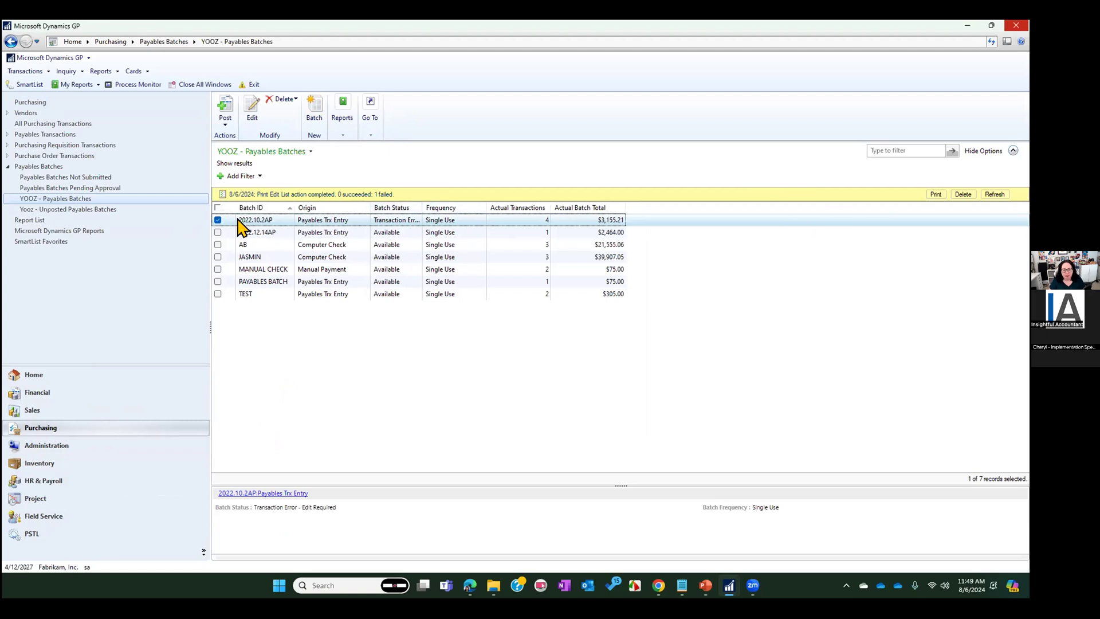
Clear the selection of batch 2022.10.2AP and widen the Batch Status column to fit its full text
{"action": "left_click", "coordinate": [219, 220]}
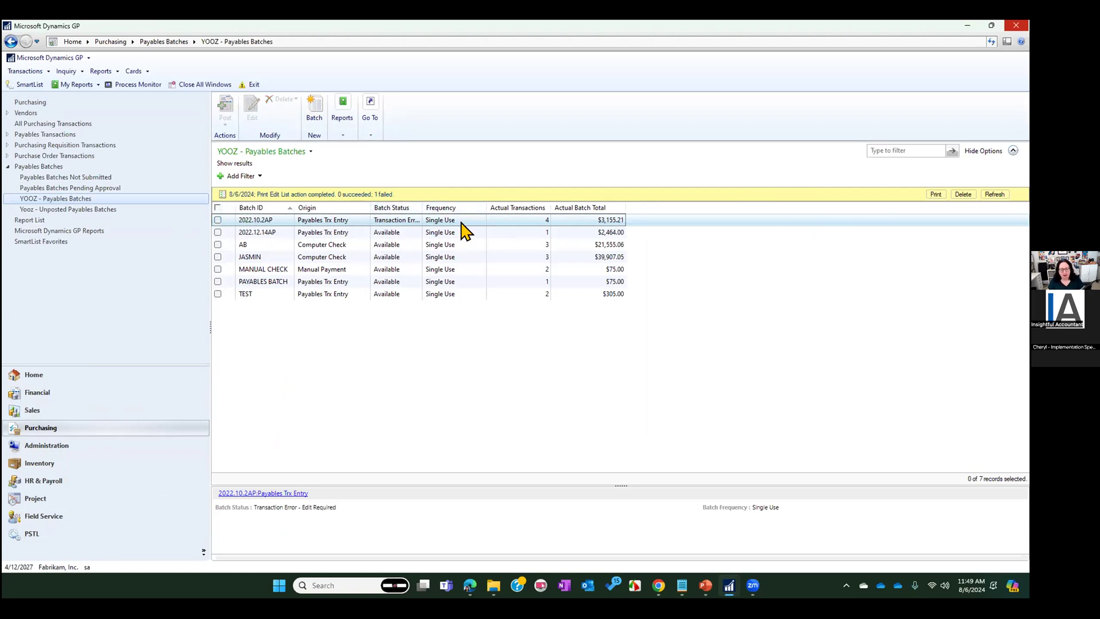
{"action": "double_click", "coordinate": [421, 208]}
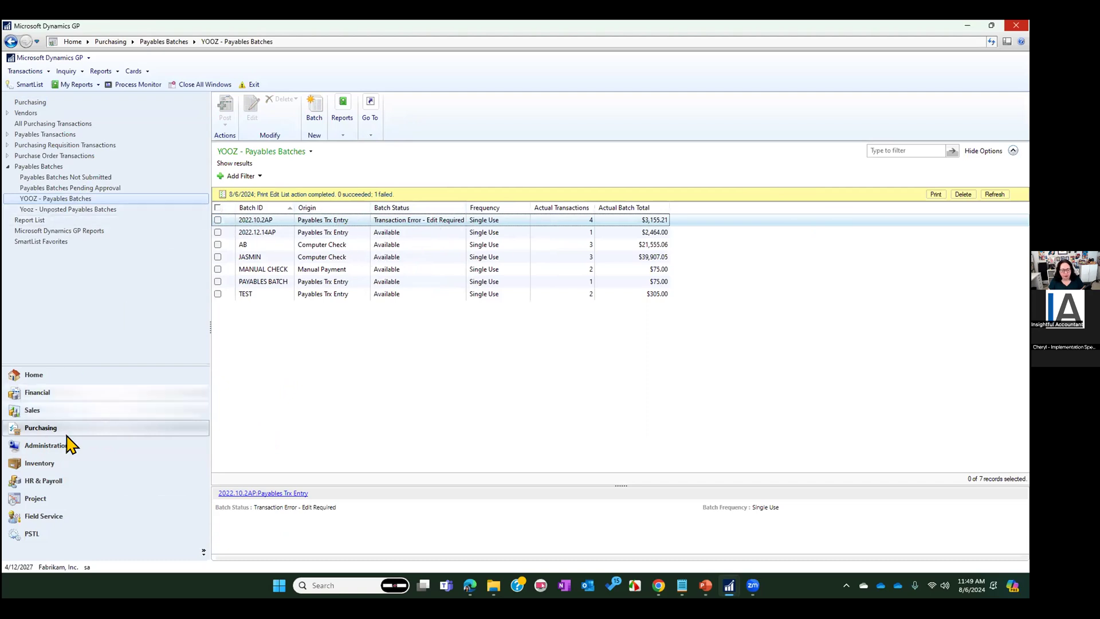
Go to the Administration page and expand its Routines section into the main area
{"action": "left_click", "coordinate": [49, 447]}
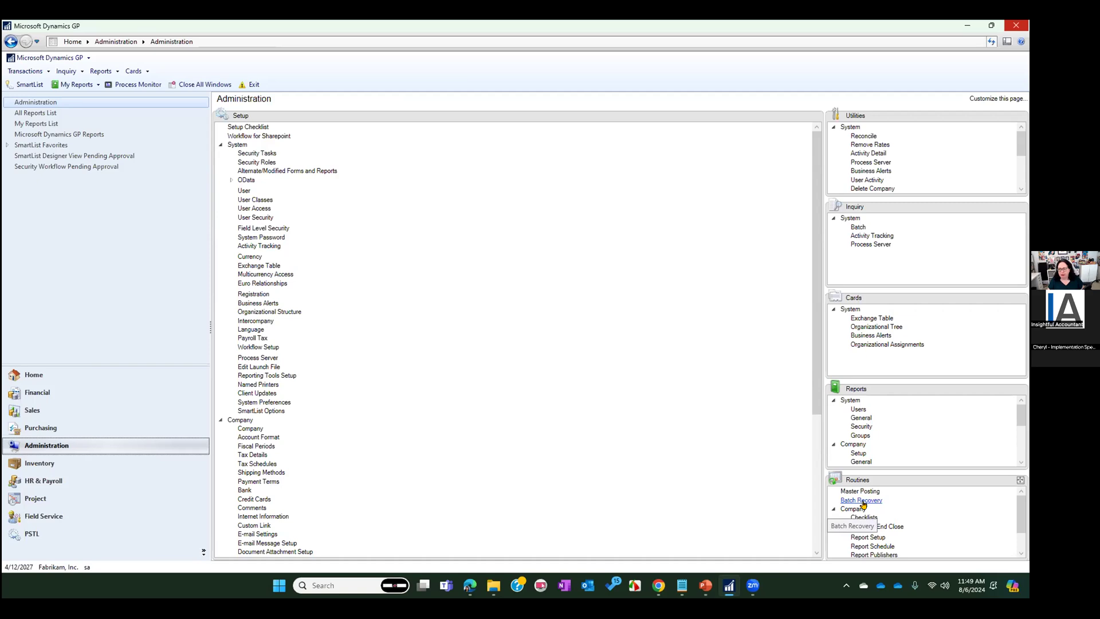
{"action": "left_click", "coordinate": [1021, 479]}
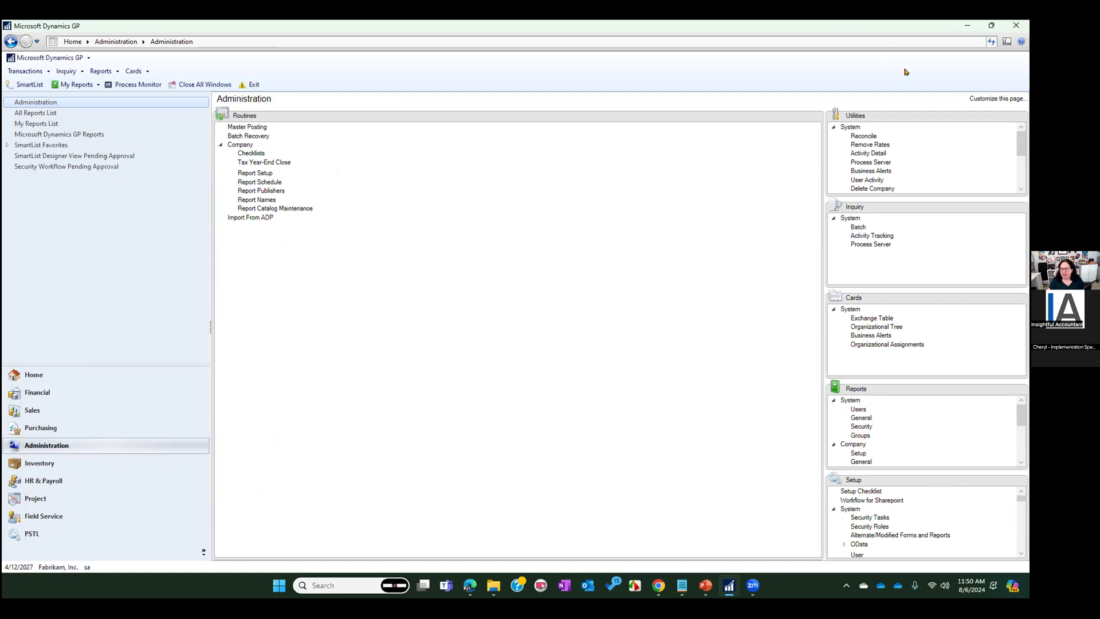
Look up Batch Recovery in the help index, open the topic on continuing batches posted with errors, and highlight the navigation path
{"action": "left_click", "coordinate": [1019, 42]}
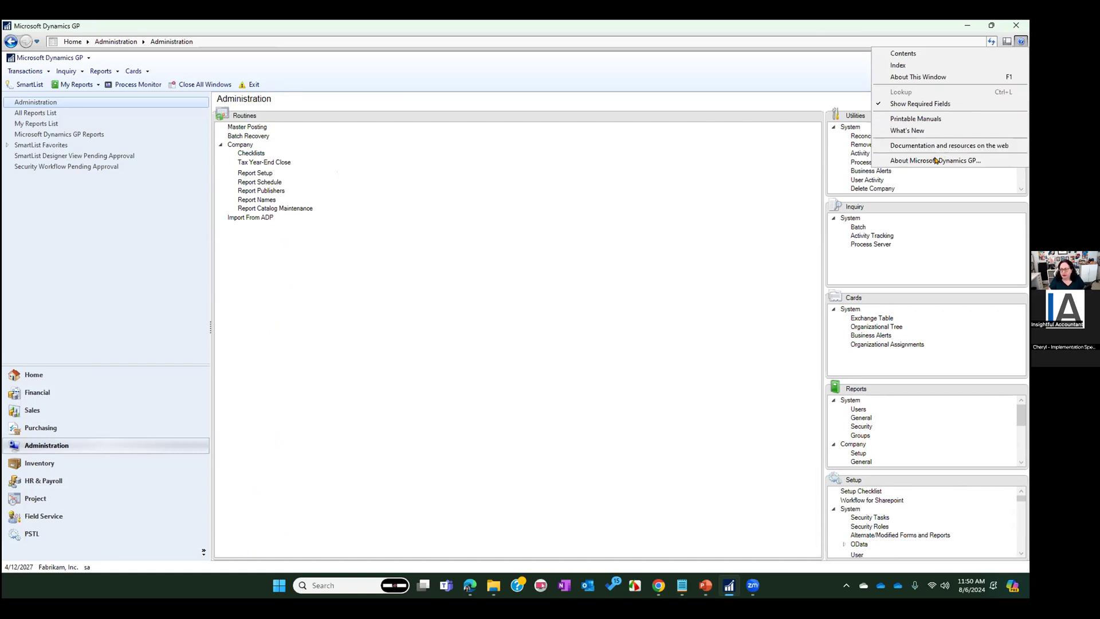
{"action": "left_click", "coordinate": [919, 67]}
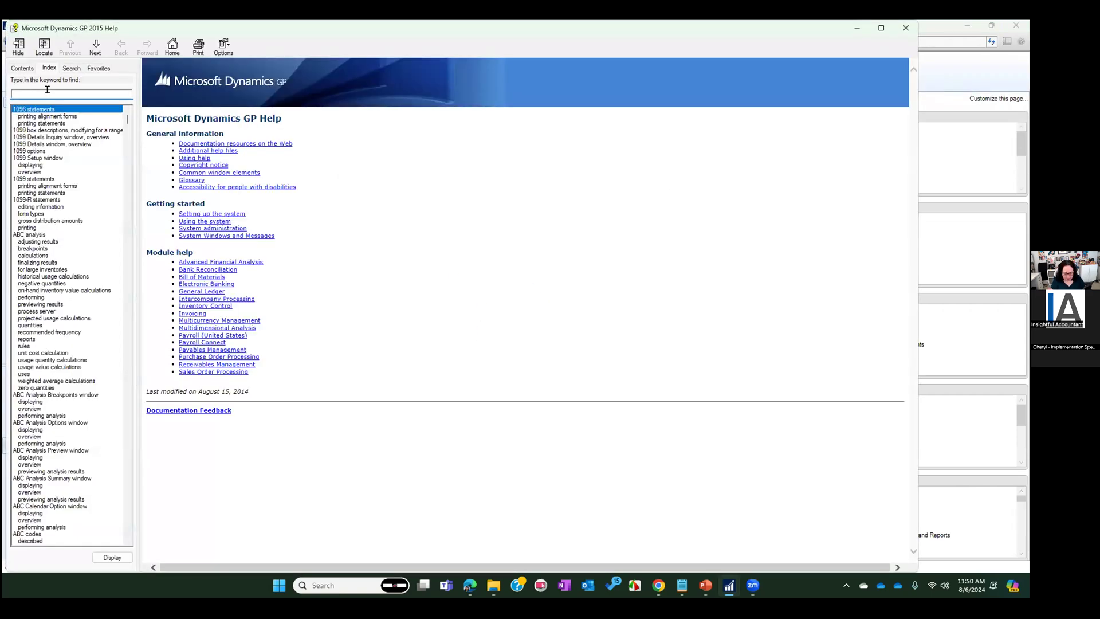
{"action": "type", "text": "Batch Re"}
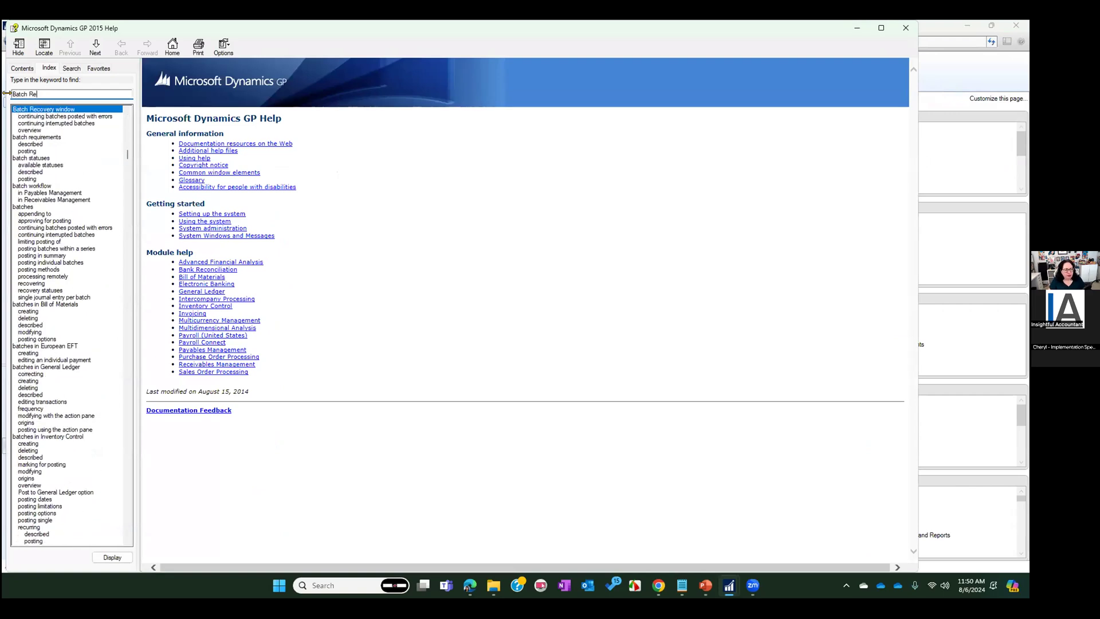
{"action": "left_click", "coordinate": [84, 117]}
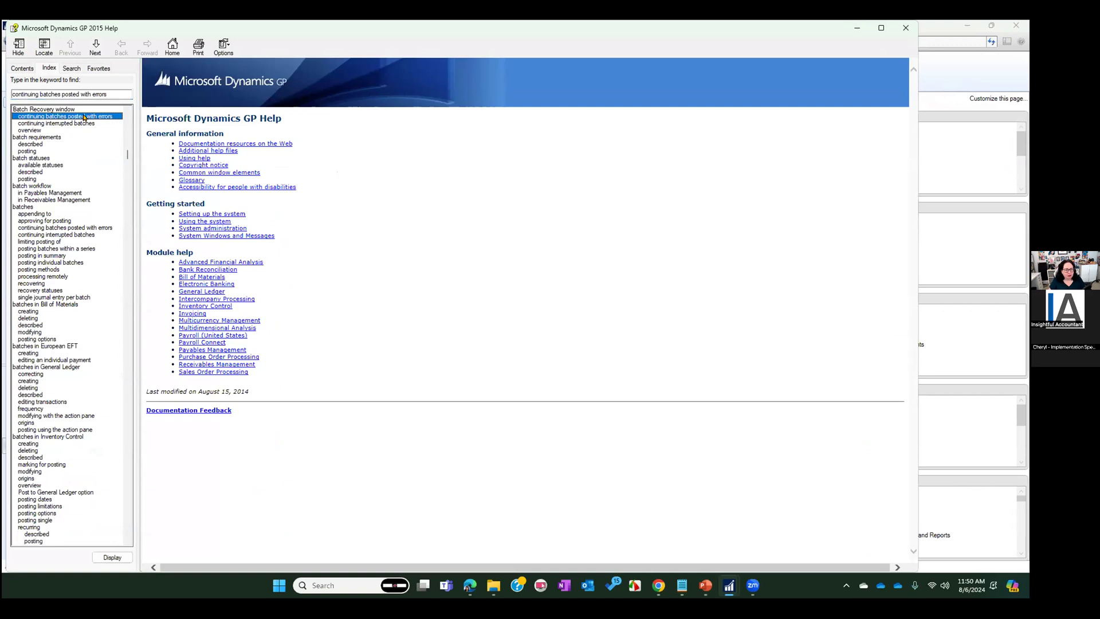
{"action": "double_click", "coordinate": [84, 117]}
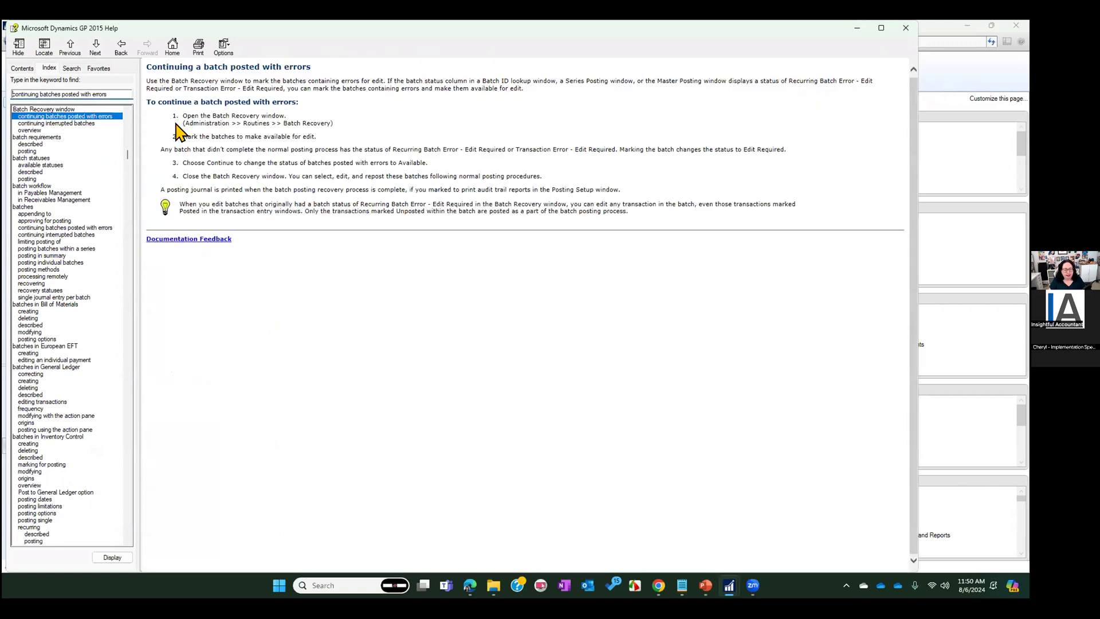
{"action": "left_click_drag", "start_coordinate": [182, 123], "coordinate": [394, 132]}
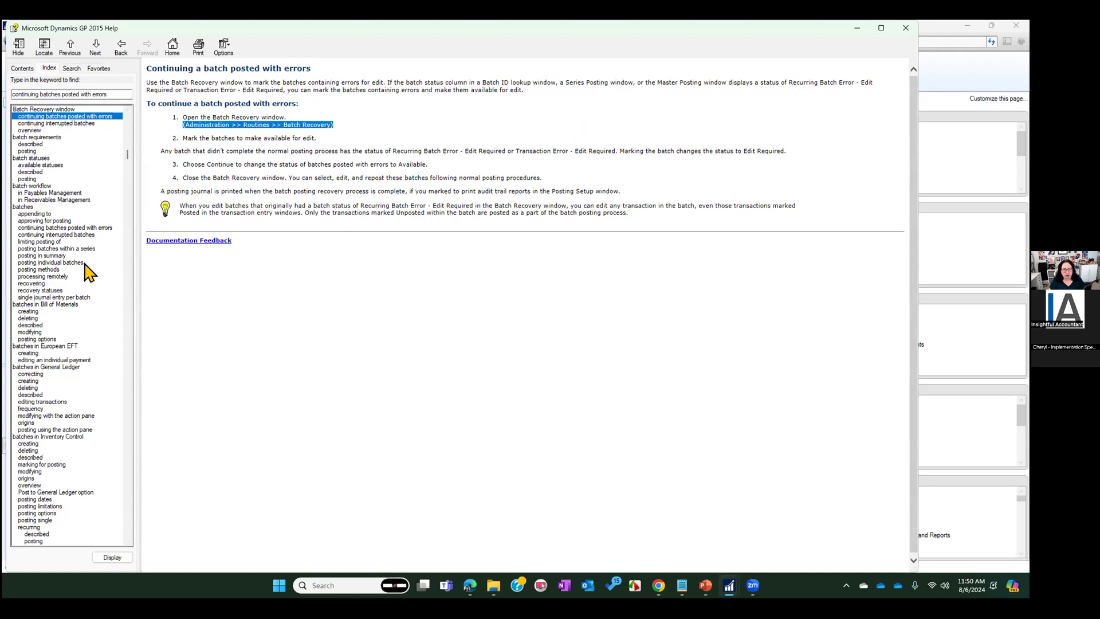
Add the current help topic to the favorites under the name Batch Recovery and close the help
{"action": "left_click", "coordinate": [99, 67]}
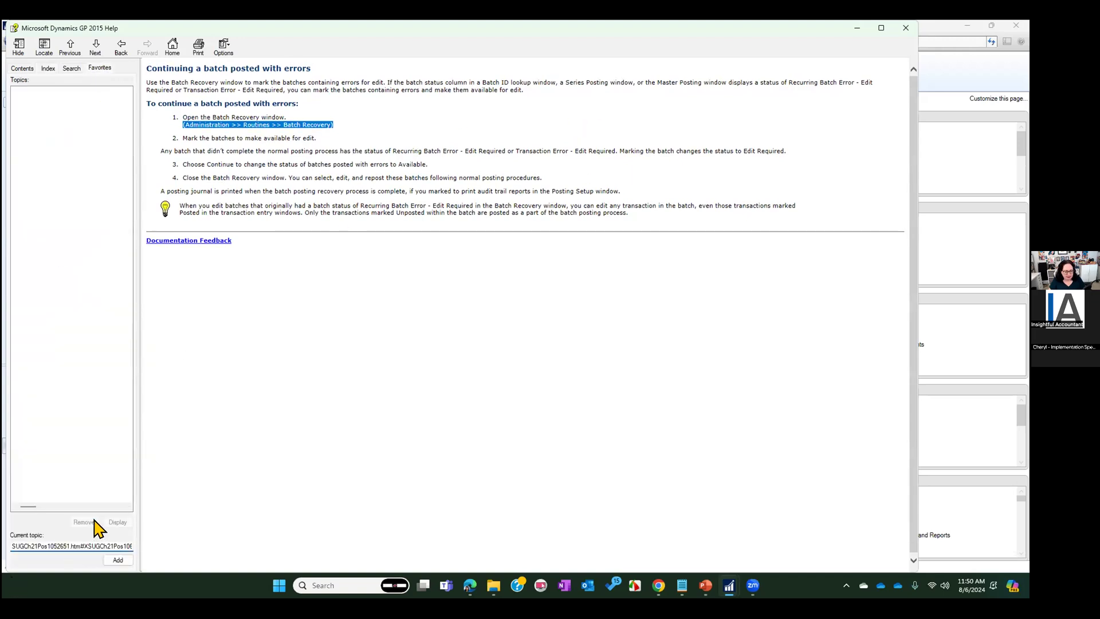
{"action": "double_click", "coordinate": [70, 542]}
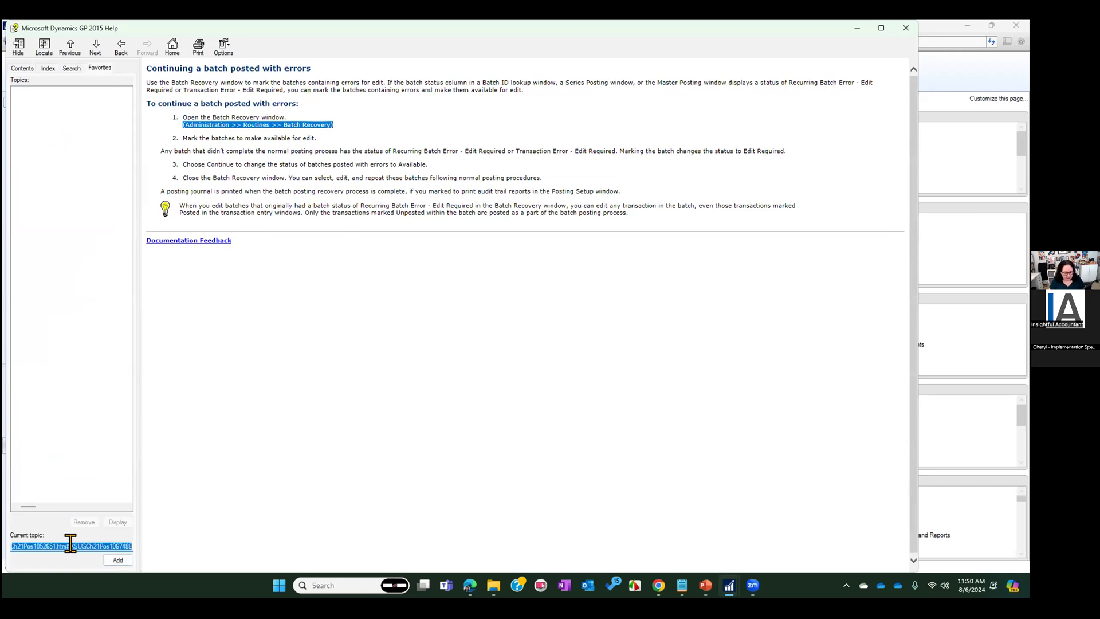
{"action": "type", "text": "Batch Recovery"}
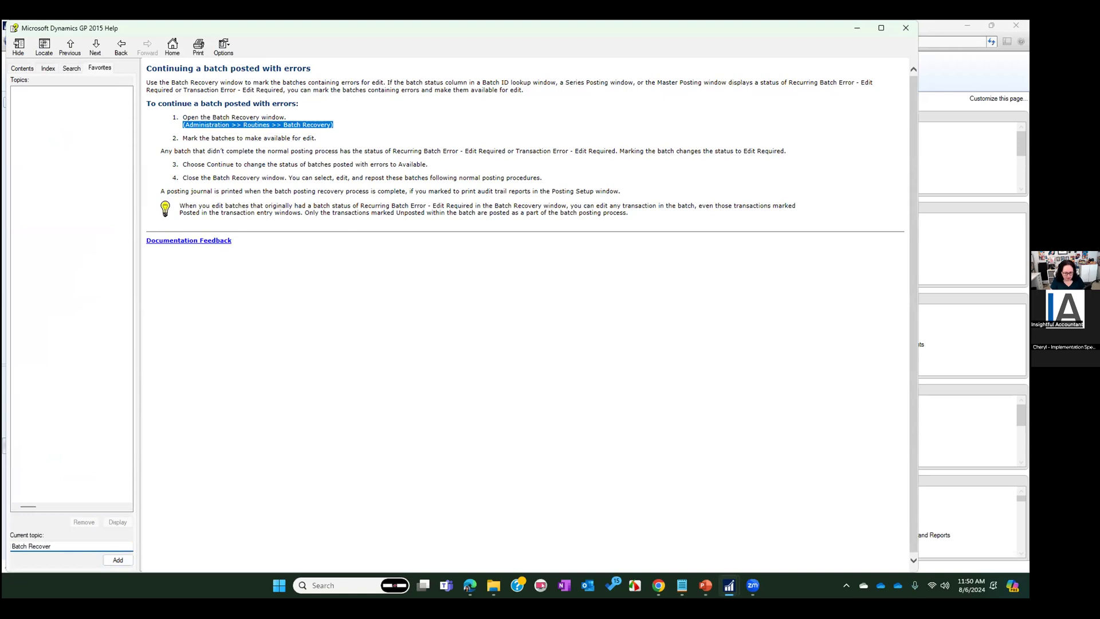
{"action": "left_click", "coordinate": [119, 561]}
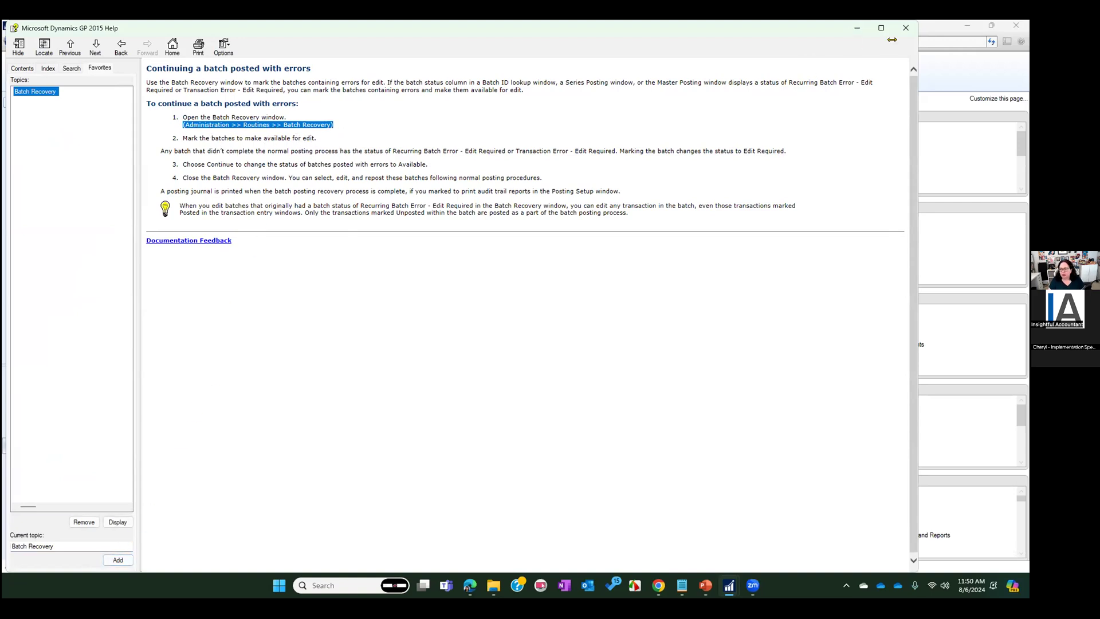
{"action": "left_click", "coordinate": [903, 27]}
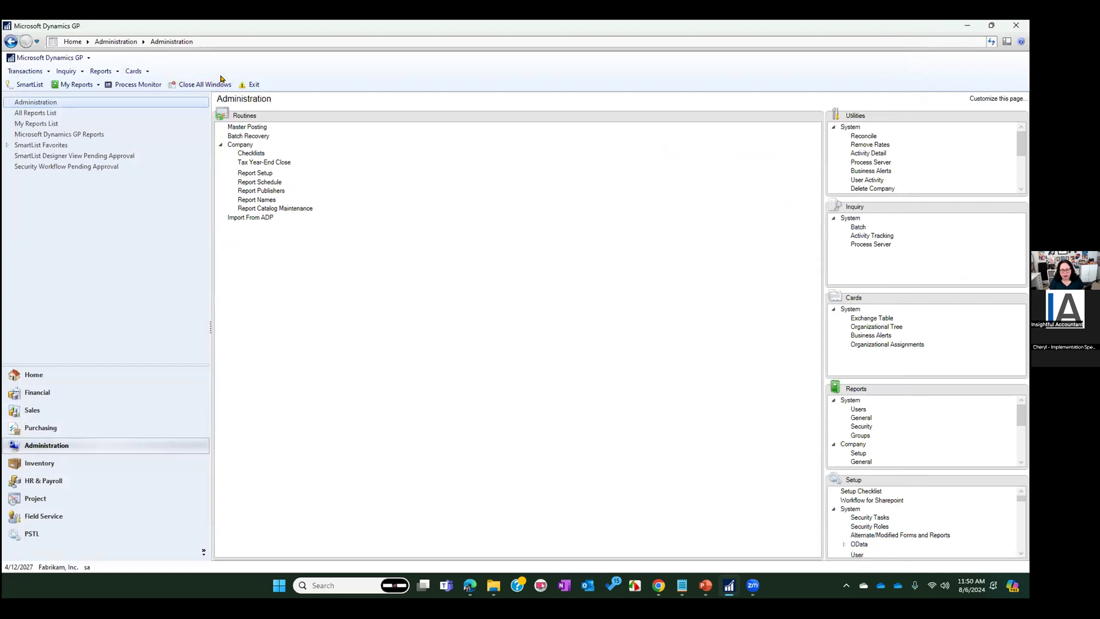
Open the Batch Recovery window, add it to the shortcuts, and go to the home page to view the new shortcut
{"action": "left_click", "coordinate": [255, 136]}
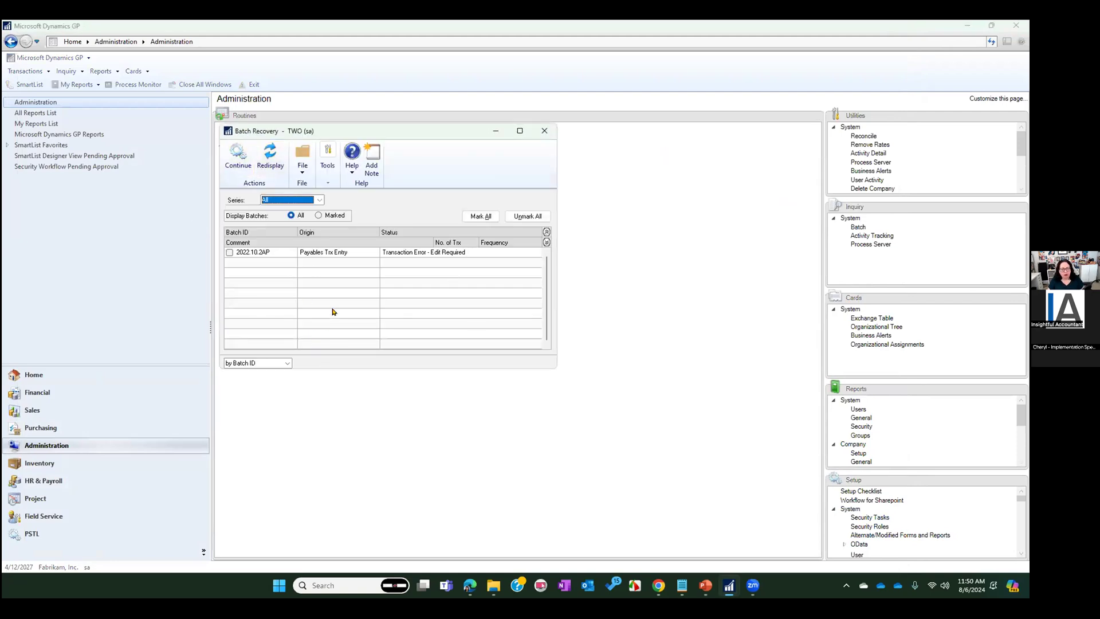
{"action": "left_click", "coordinate": [305, 153]}
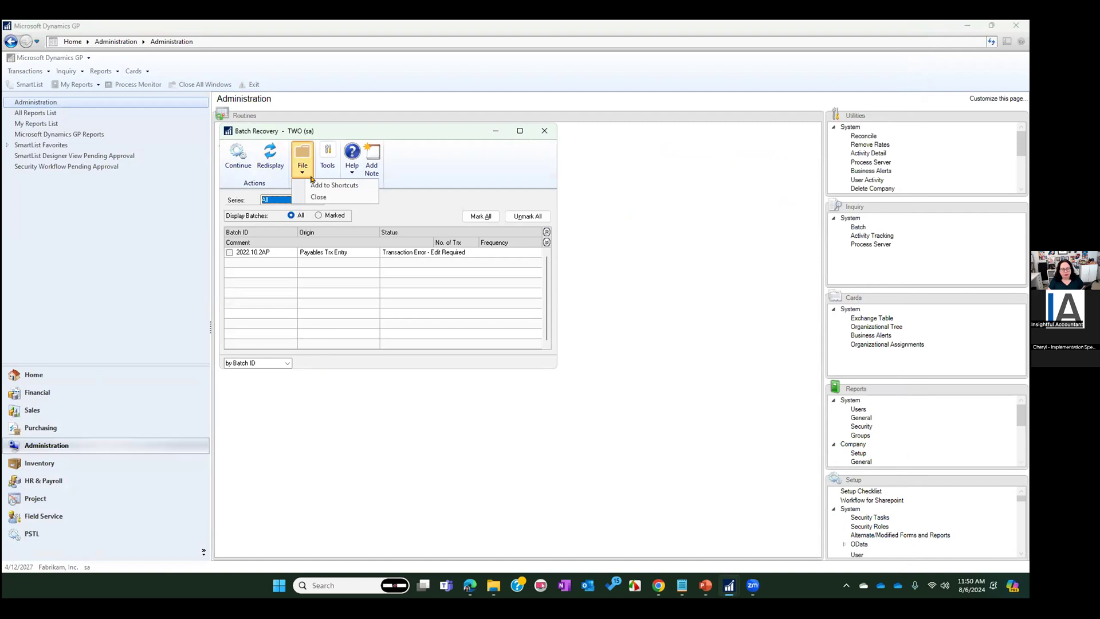
{"action": "left_click", "coordinate": [312, 185]}
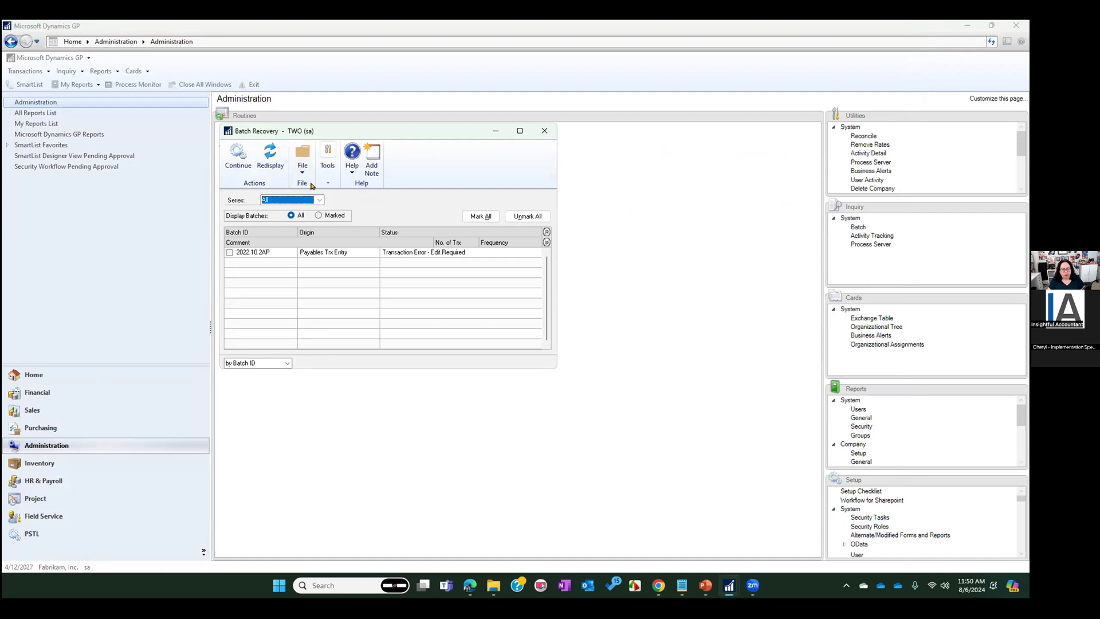
{"action": "left_click", "coordinate": [77, 380]}
{"action": "left_click", "coordinate": [65, 373]}
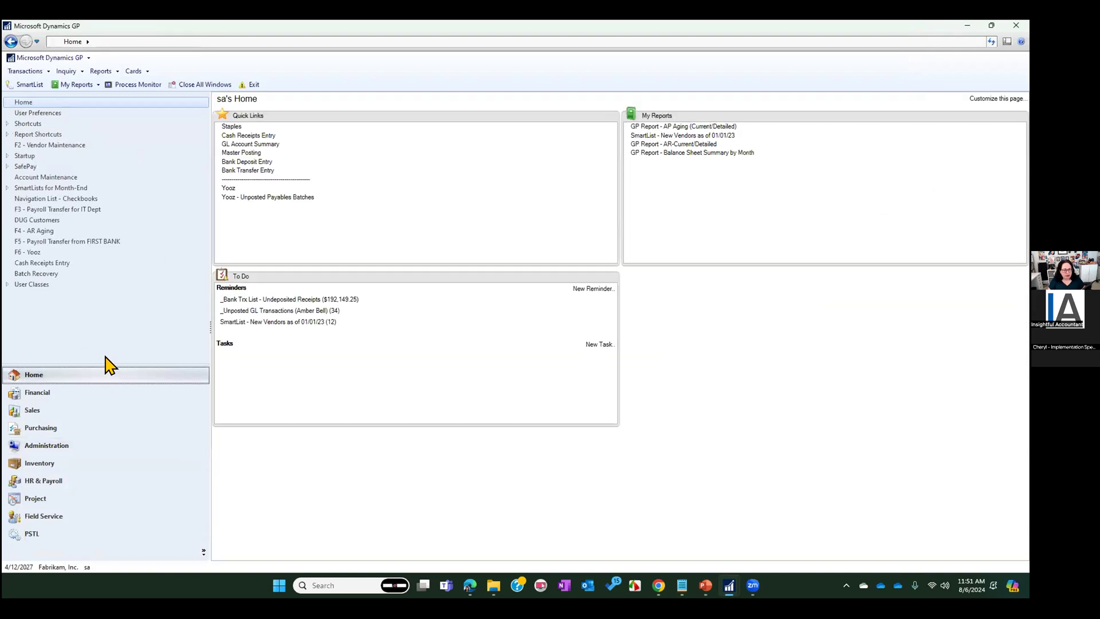
Open Batch Recovery from the home page shortcut, mark batch 2022.10.2AP, continue its processing, and close the window
{"action": "left_click", "coordinate": [32, 275]}
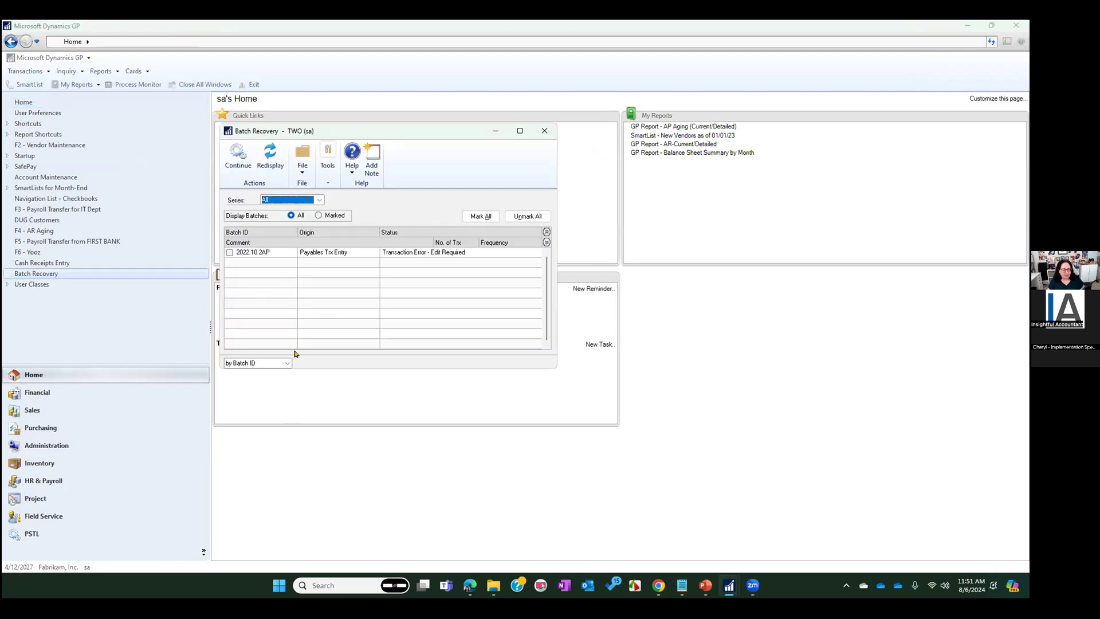
{"action": "left_click", "coordinate": [229, 252]}
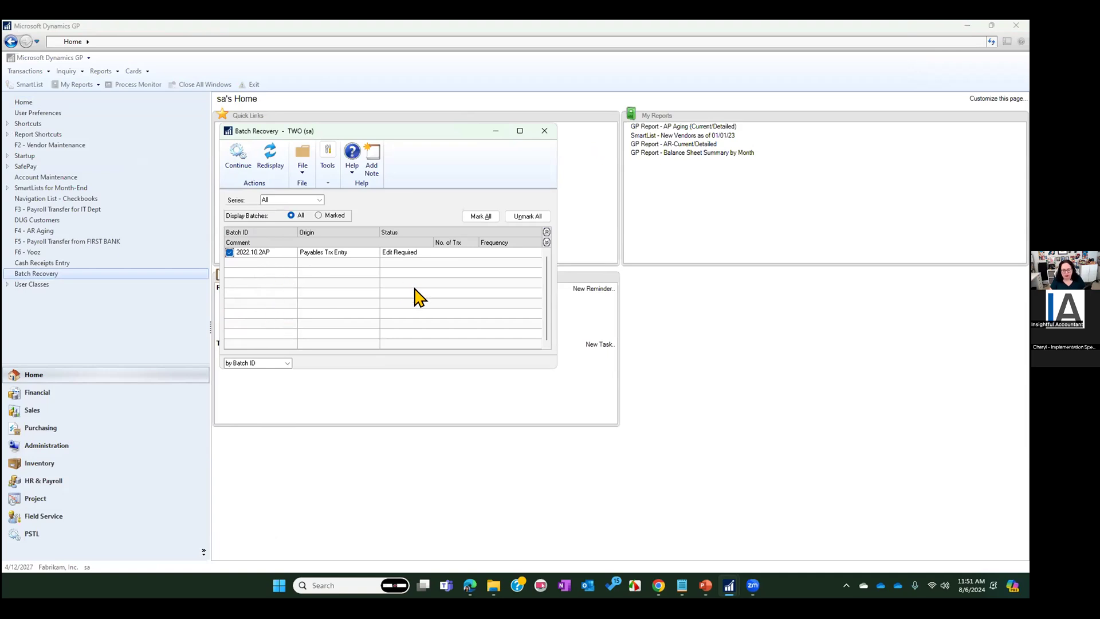
{"action": "left_click", "coordinate": [237, 155]}
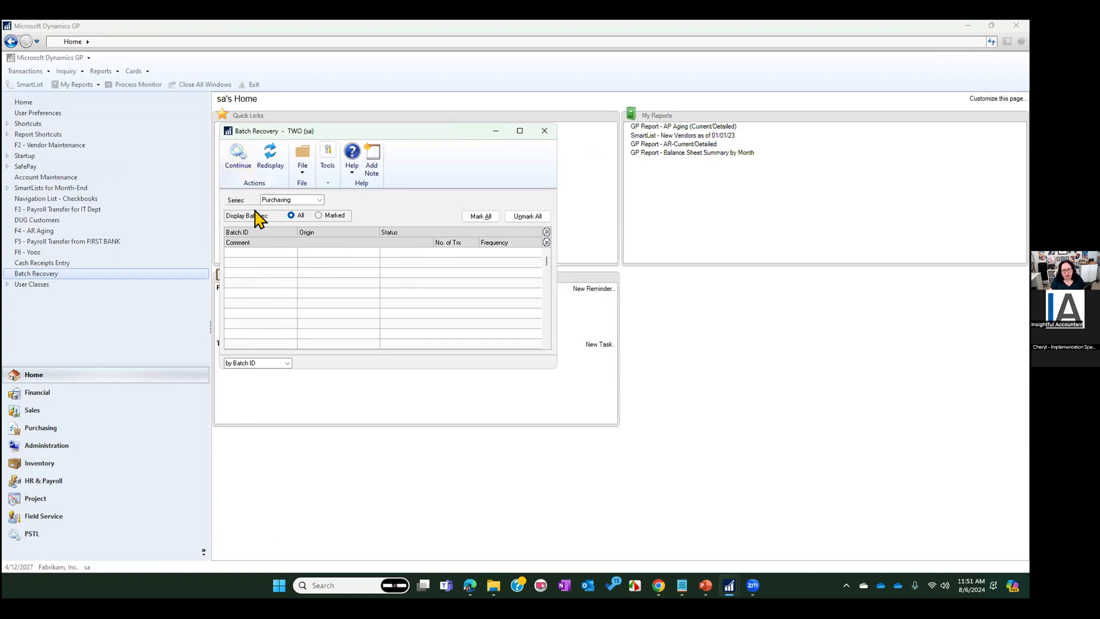
{"action": "left_click", "coordinate": [543, 131]}
Open the YOOZ - Payables Batches list under Purchasing, mark batch 2022.10.2AP, and print its edit list to the screen
{"action": "left_click", "coordinate": [52, 427]}
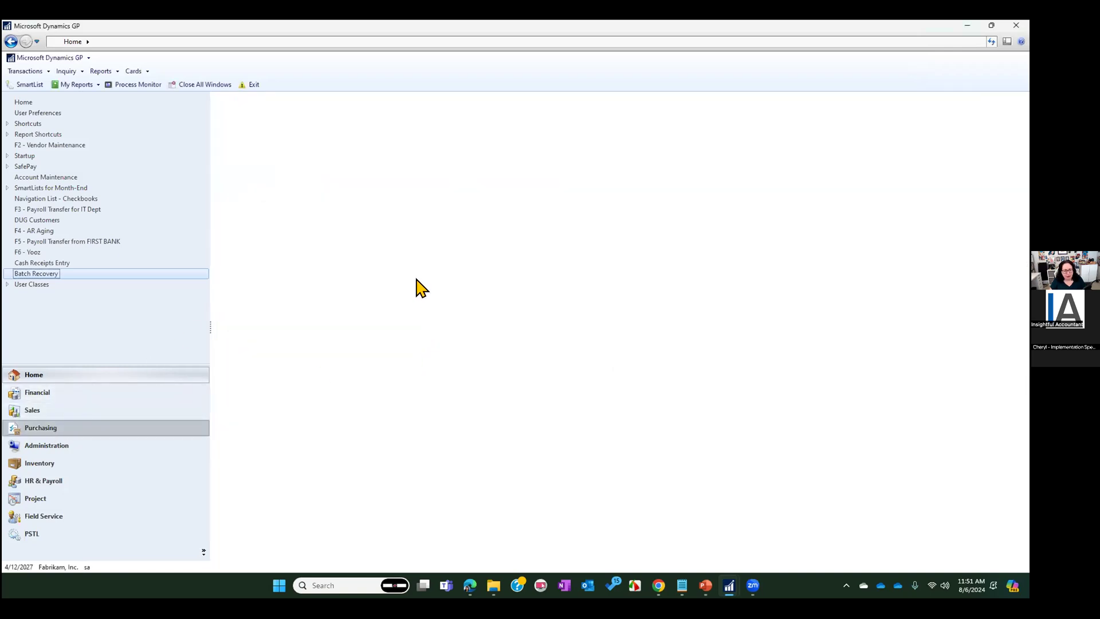
{"action": "left_click", "coordinate": [56, 199]}
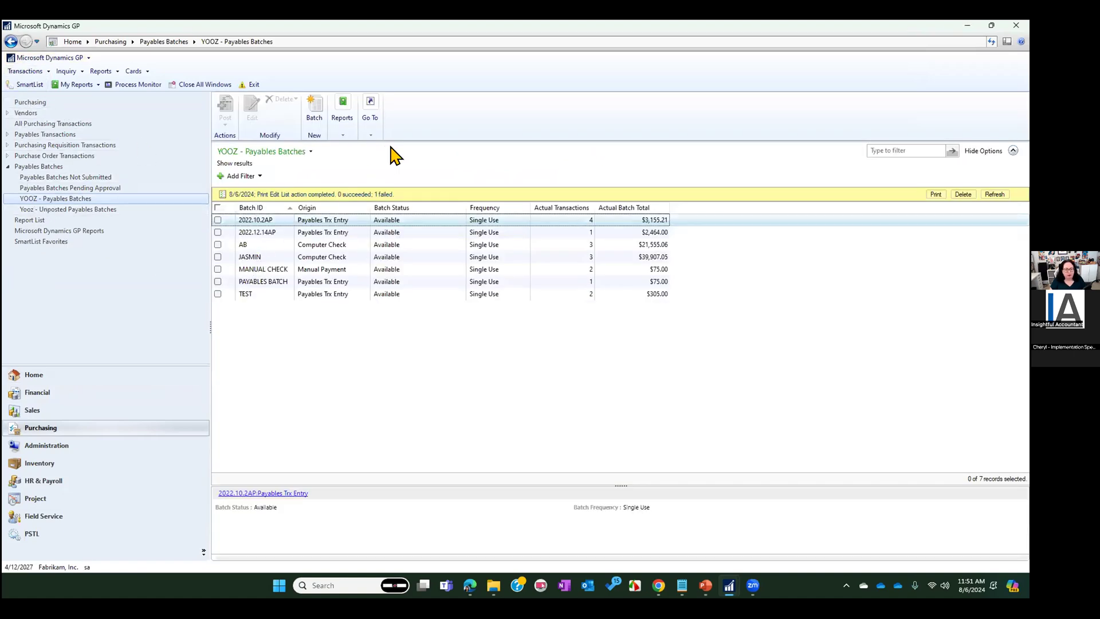
{"action": "left_click", "coordinate": [217, 220]}
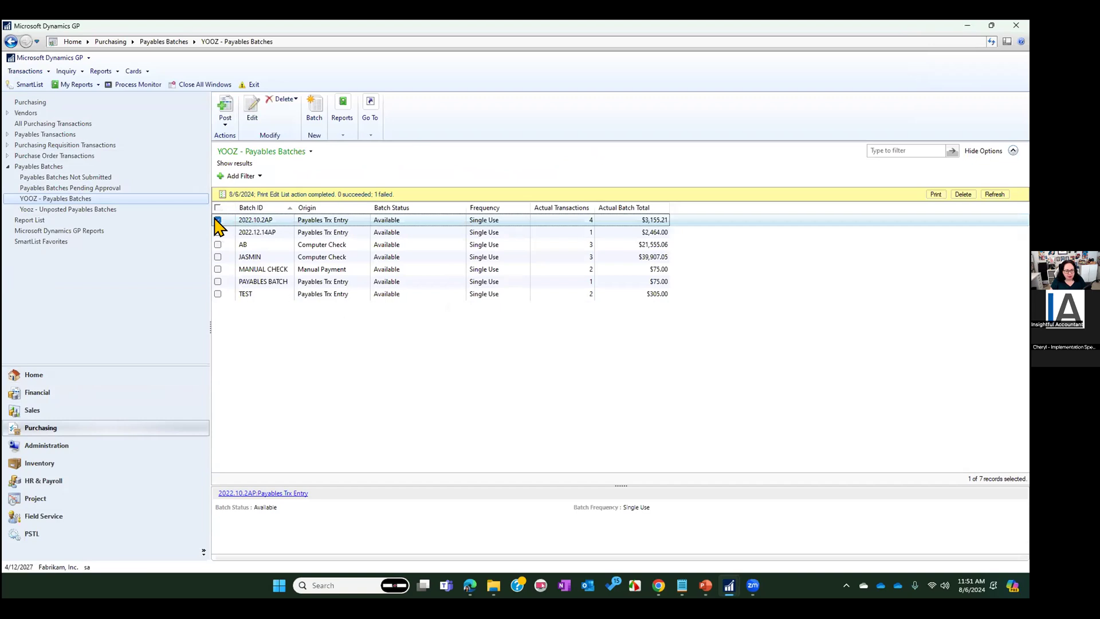
{"action": "left_click", "coordinate": [344, 132]}
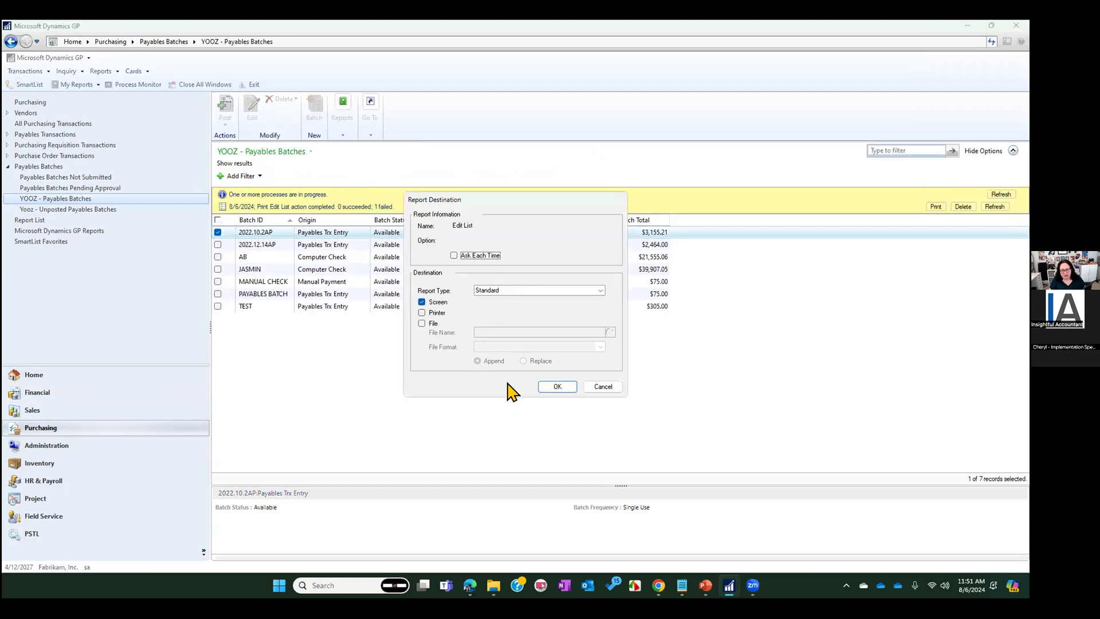
{"action": "left_click", "coordinate": [560, 385]}
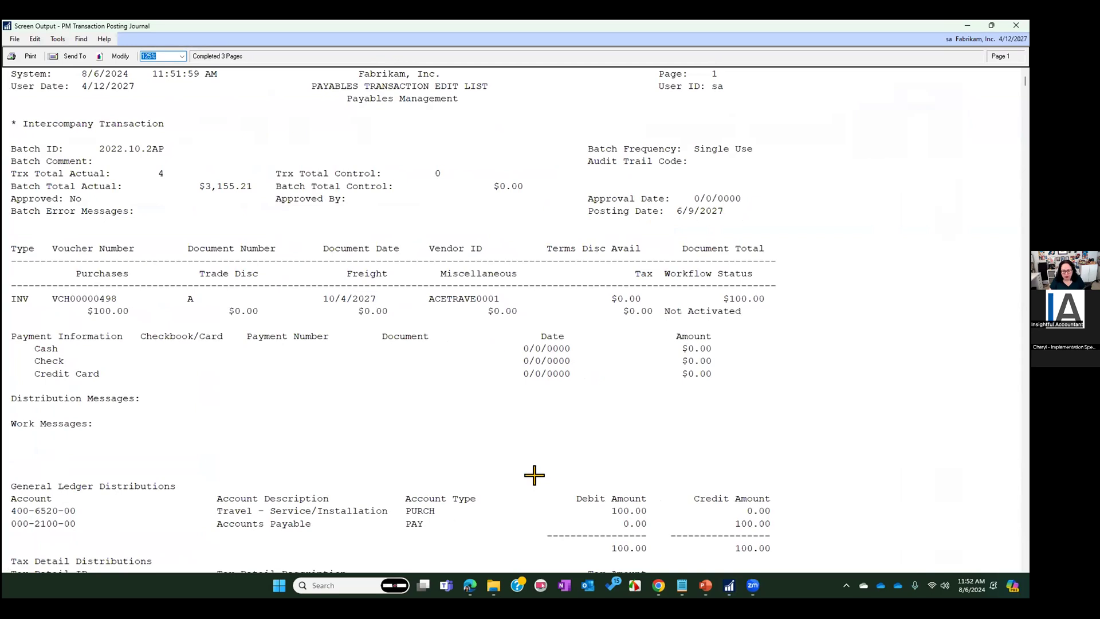
Look through the payables transaction edit list and search it for "error"
{"action": "scroll", "coordinate": [508, 462], "scroll_direction": "down", "scroll_amount": 6}
{"action": "scroll", "coordinate": [507, 462], "scroll_direction": "down", "scroll_amount": 19}
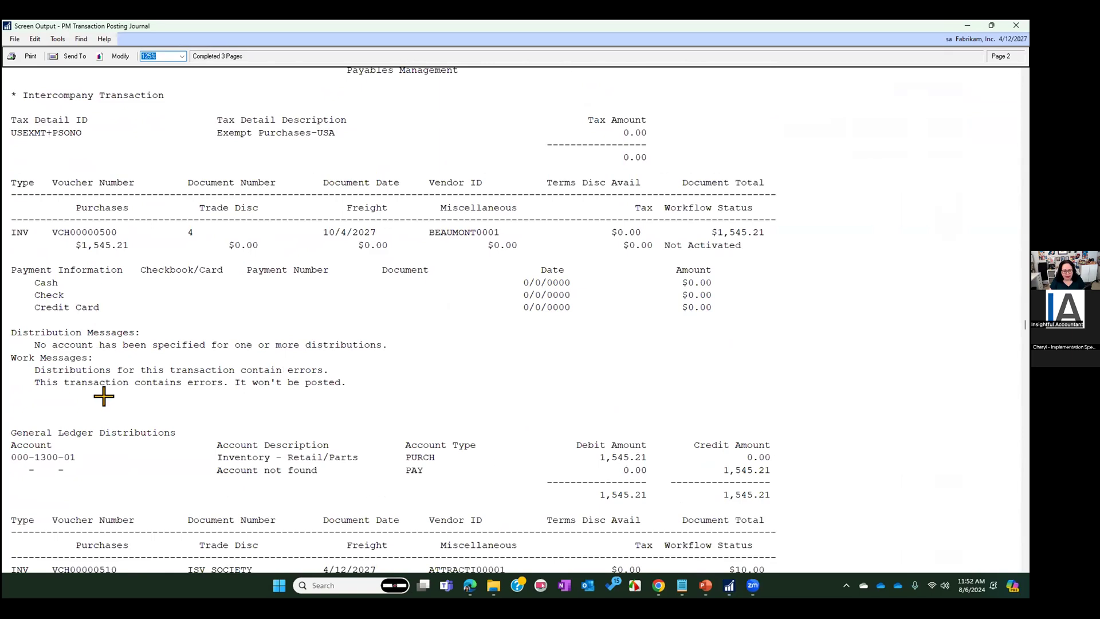
{"action": "scroll", "coordinate": [401, 375], "scroll_direction": "up", "scroll_amount": 20}
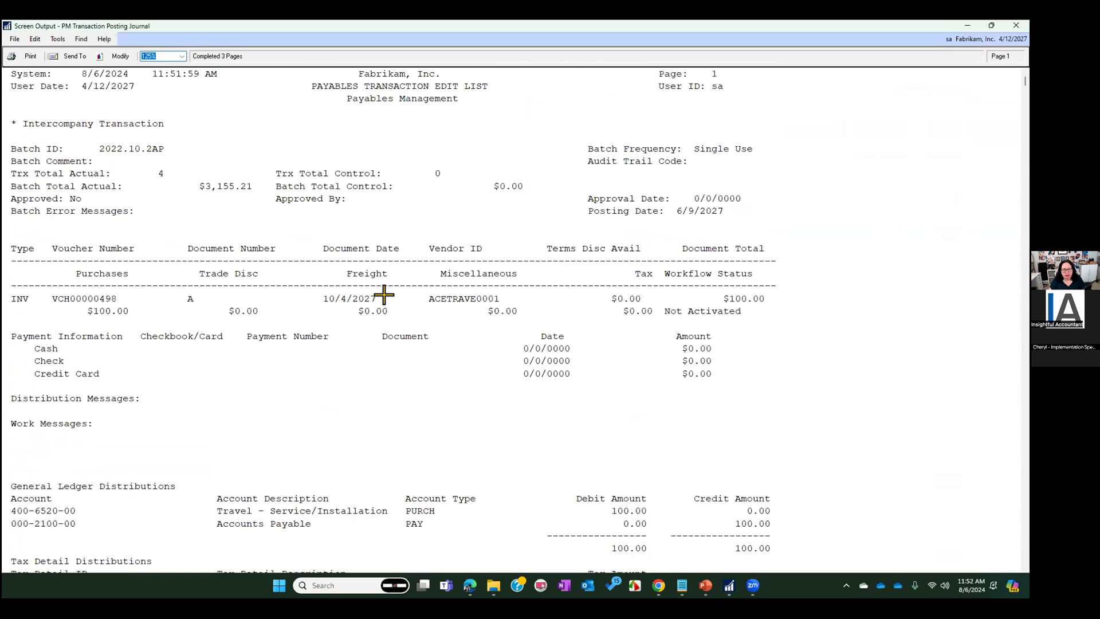
{"action": "left_click", "coordinate": [80, 39]}
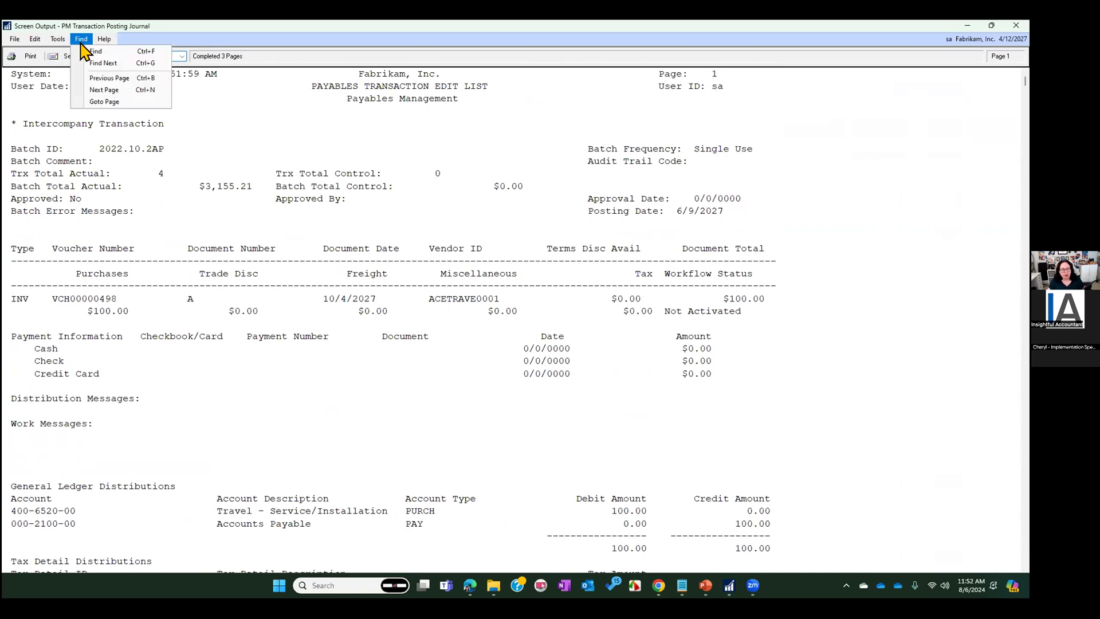
{"action": "left_click", "coordinate": [87, 48]}
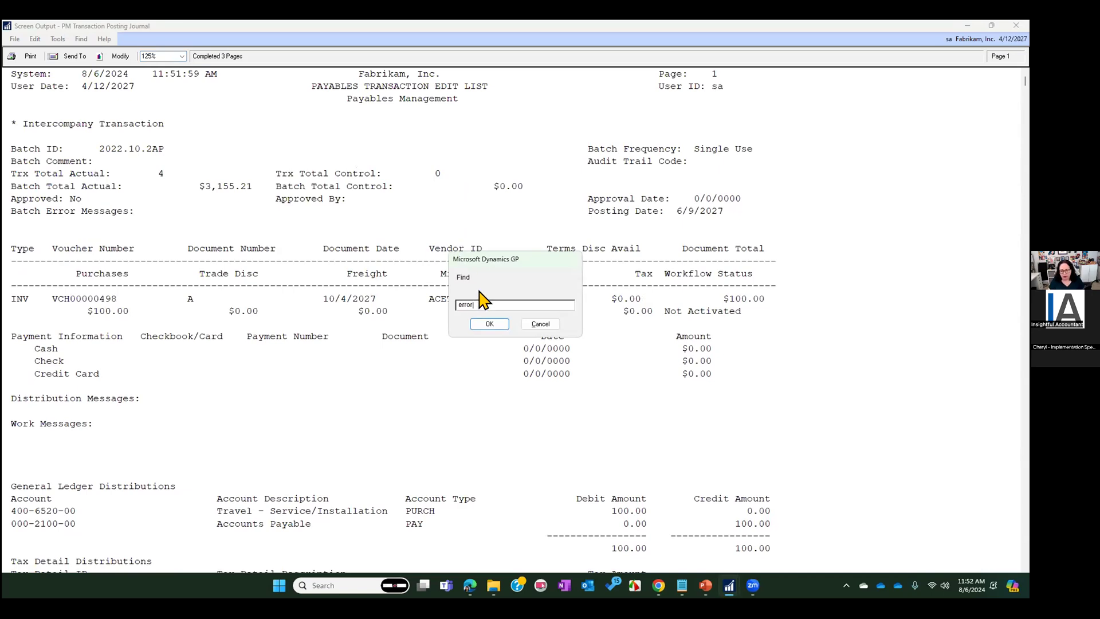
{"action": "left_click", "coordinate": [489, 325]}
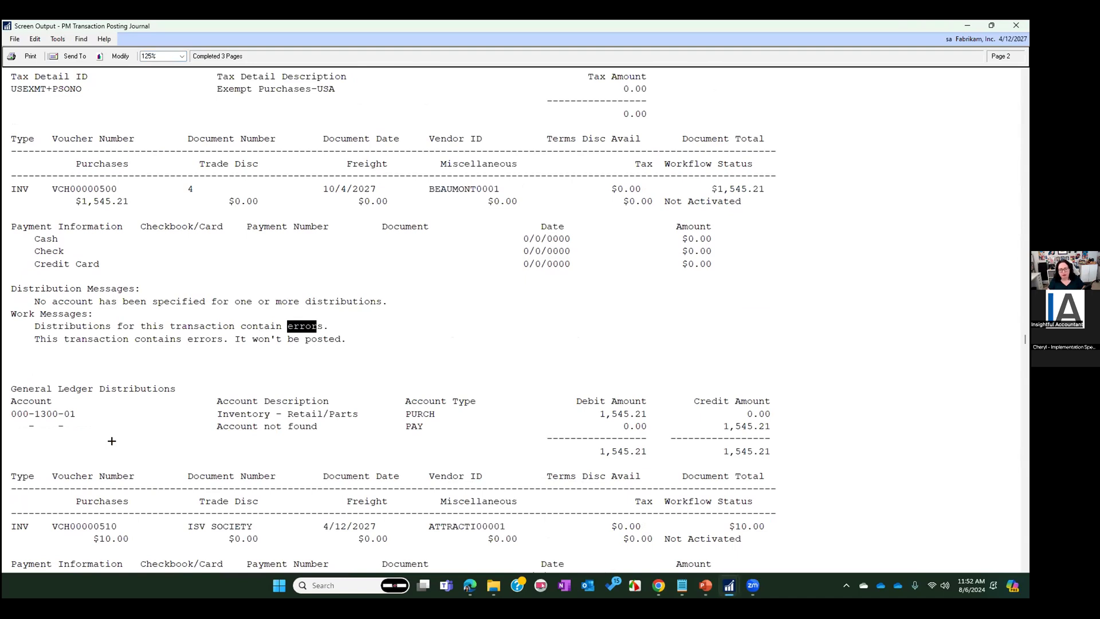
Highlight the $1,545.21 invoice with its distribution and work messages in the edit list, and close the report
{"action": "left_click", "coordinate": [81, 39]}
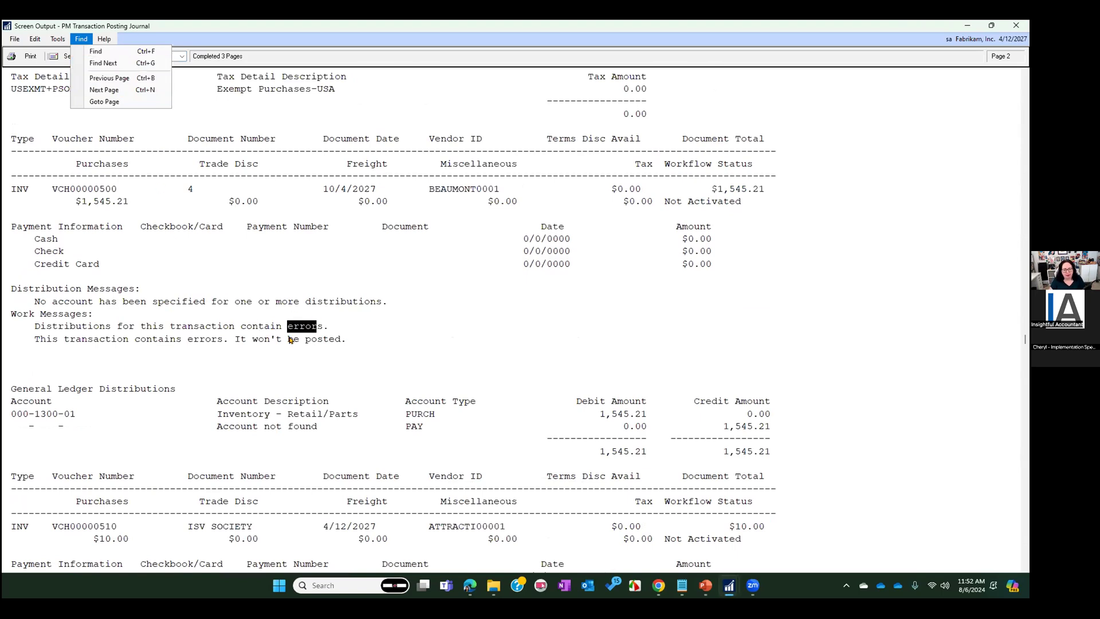
{"action": "left_click_drag", "start_coordinate": [388, 319], "coordinate": [637, 291]}
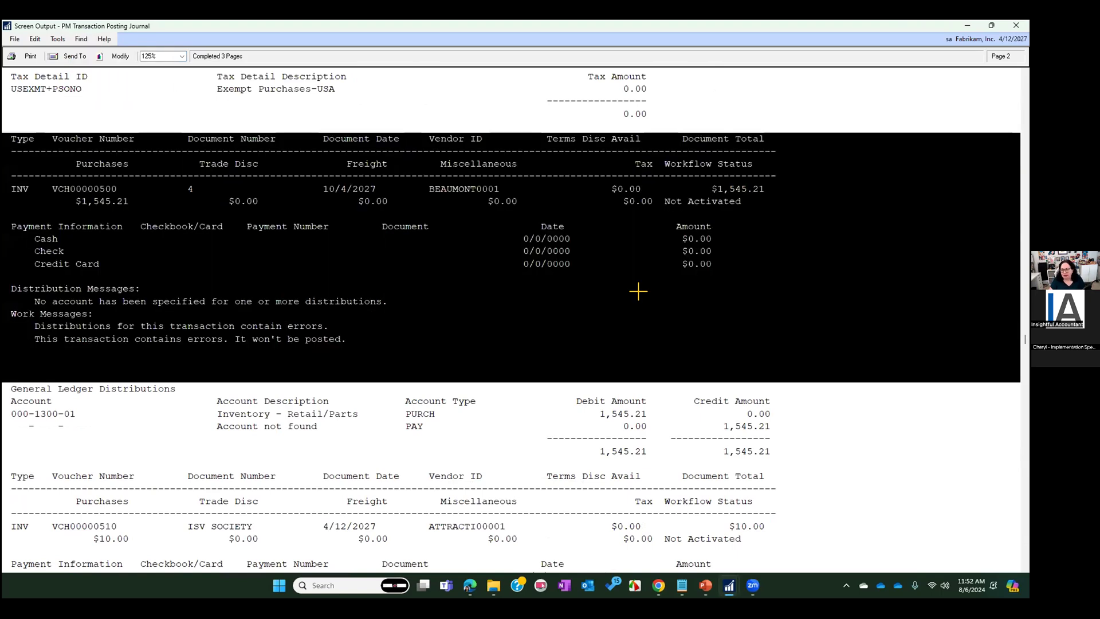
{"action": "left_click", "coordinate": [1016, 25]}
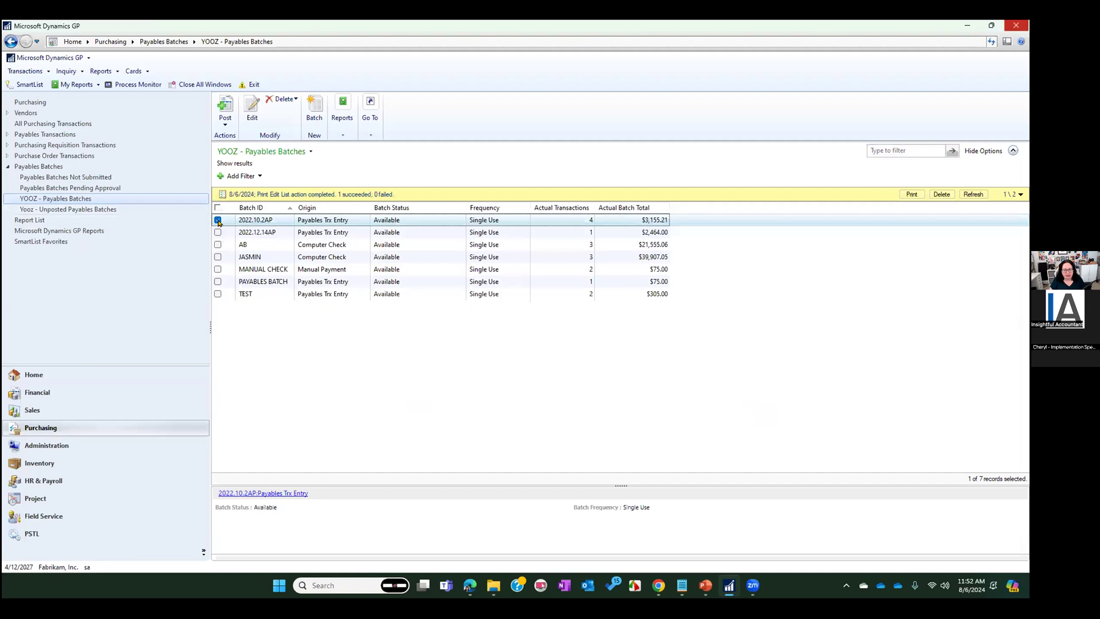
Post batch 2022.10.2AP, dismiss the report destination prompts and the message, and close the posting journal
{"action": "left_click", "coordinate": [226, 114]}
{"action": "left_click", "coordinate": [298, 166]}
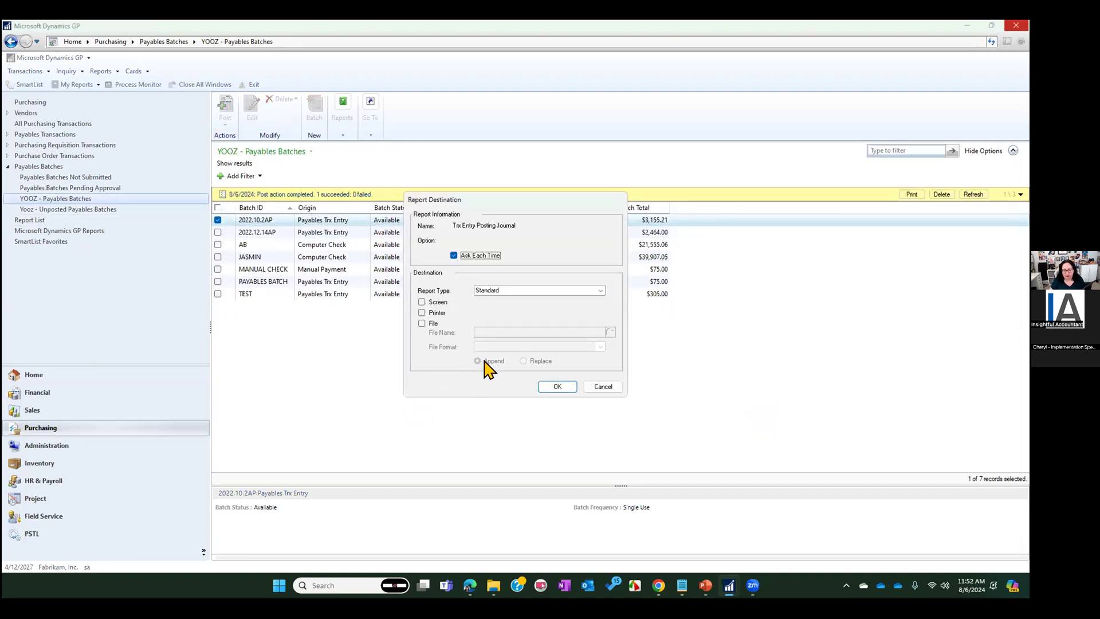
{"action": "left_click", "coordinate": [557, 386]}
{"action": "left_click", "coordinate": [598, 386]}
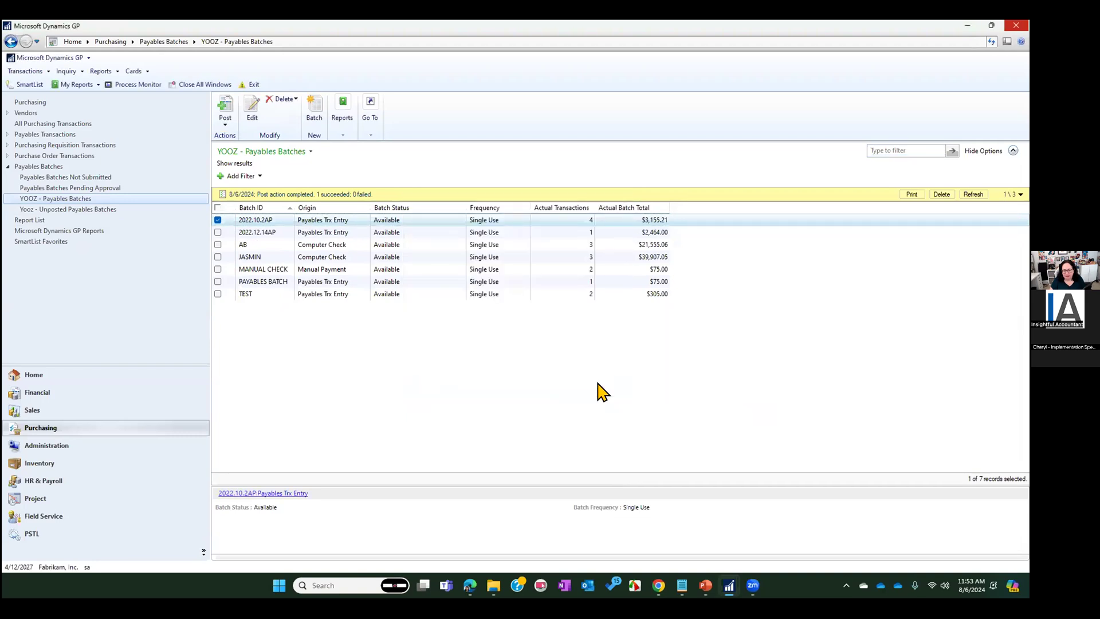
{"action": "left_click", "coordinate": [598, 386]}
{"action": "left_click", "coordinate": [599, 386]}
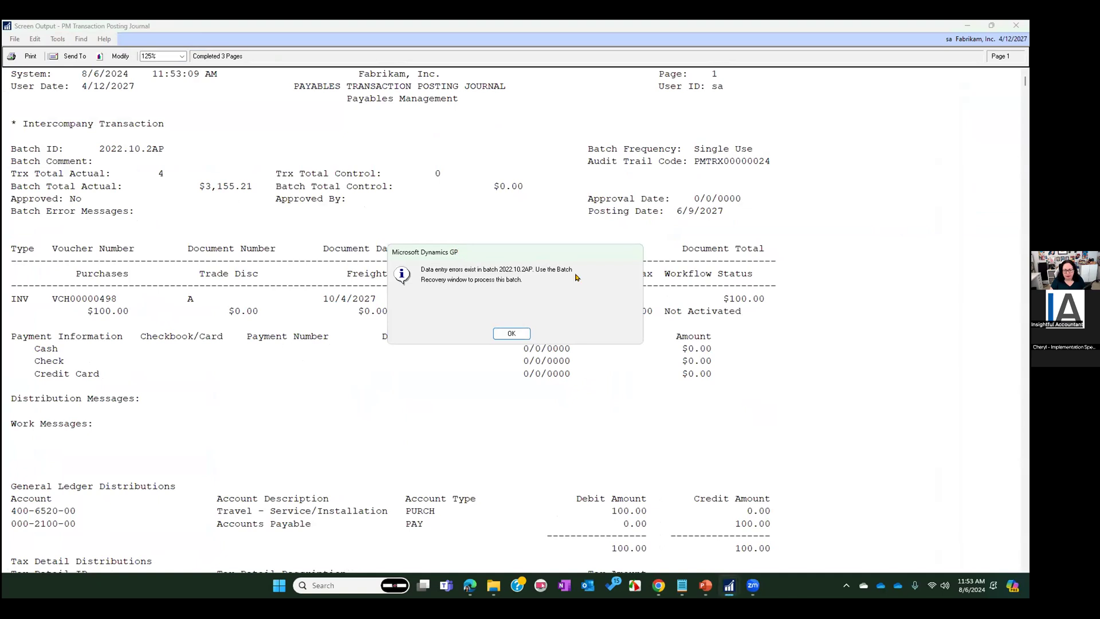
{"action": "left_click", "coordinate": [507, 333]}
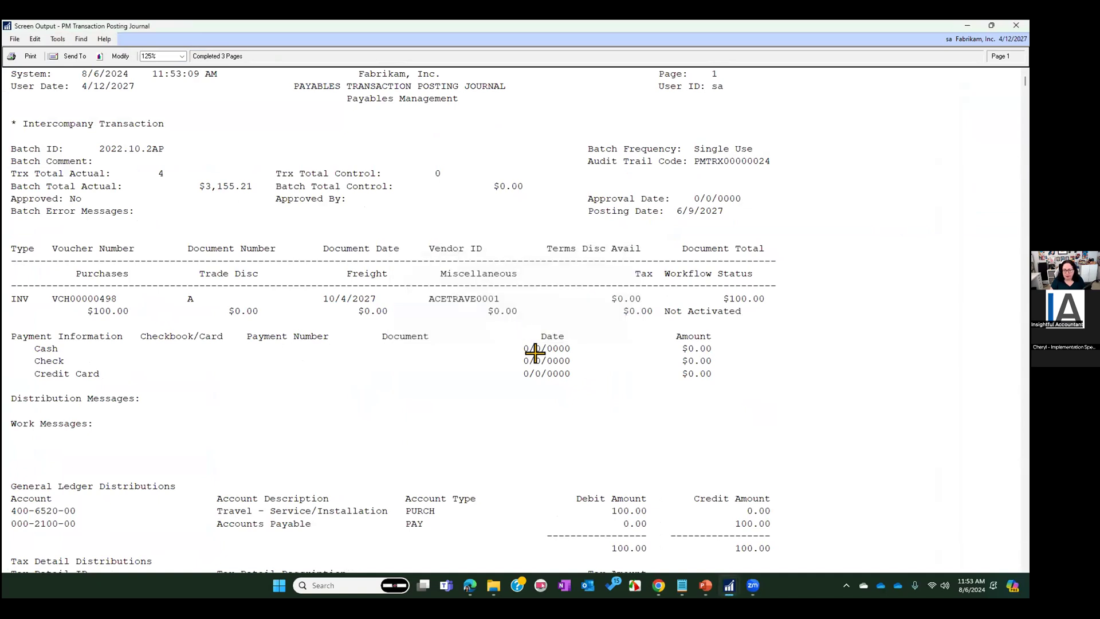
{"action": "left_click", "coordinate": [1016, 25]}
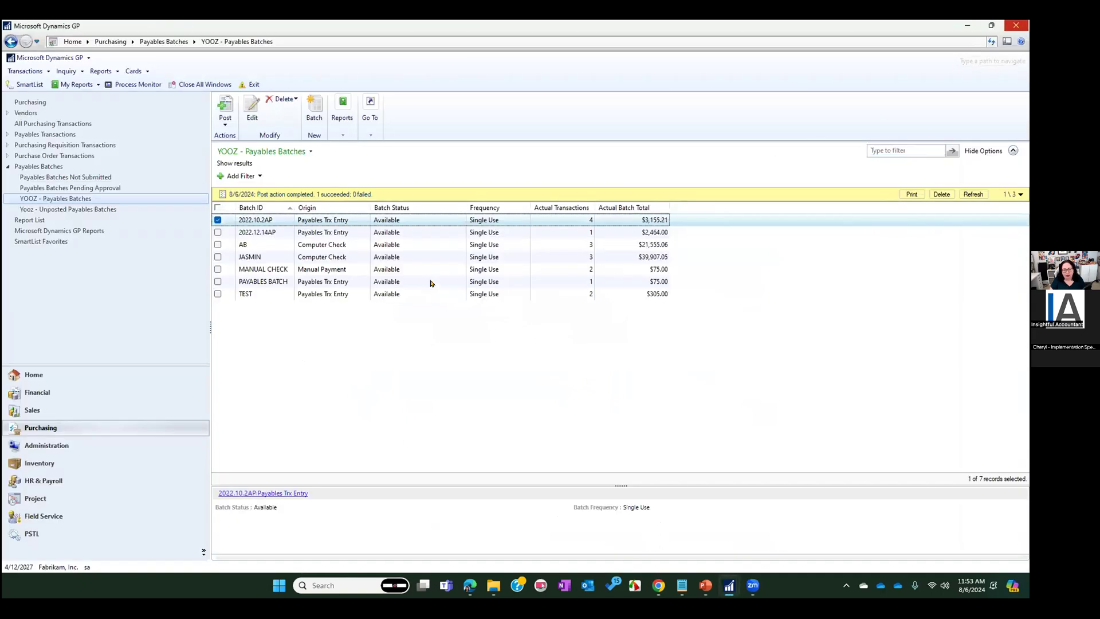
Refresh the payables batches list, mark batch 2022.10.2AP, and view its transactions
{"action": "left_click", "coordinate": [273, 155]}
{"action": "left_click", "coordinate": [258, 284]}
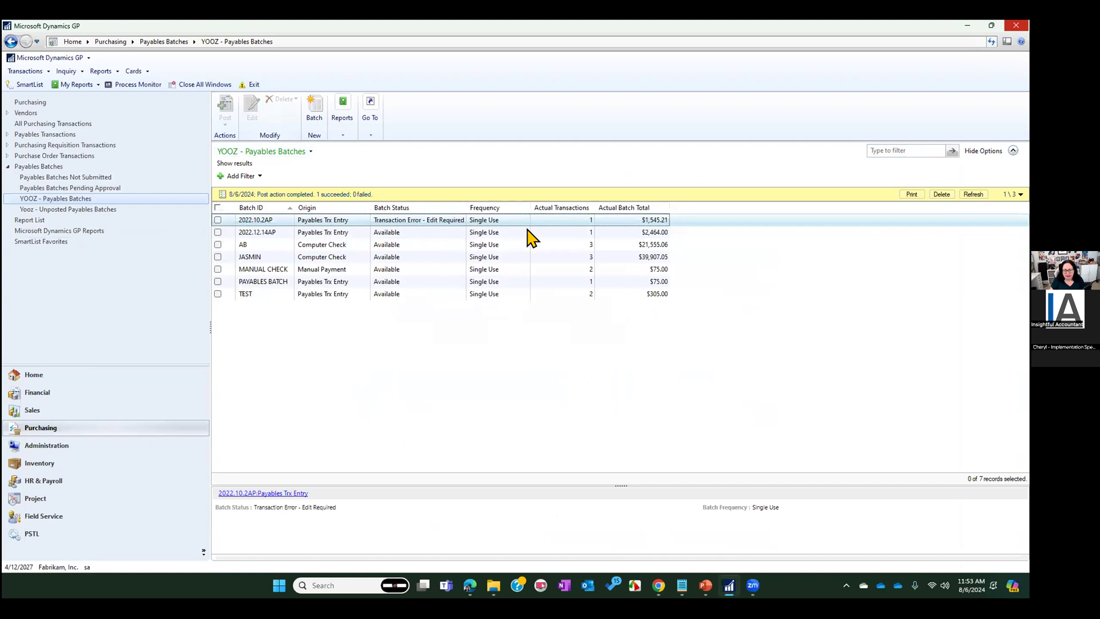
{"action": "left_click", "coordinate": [217, 220]}
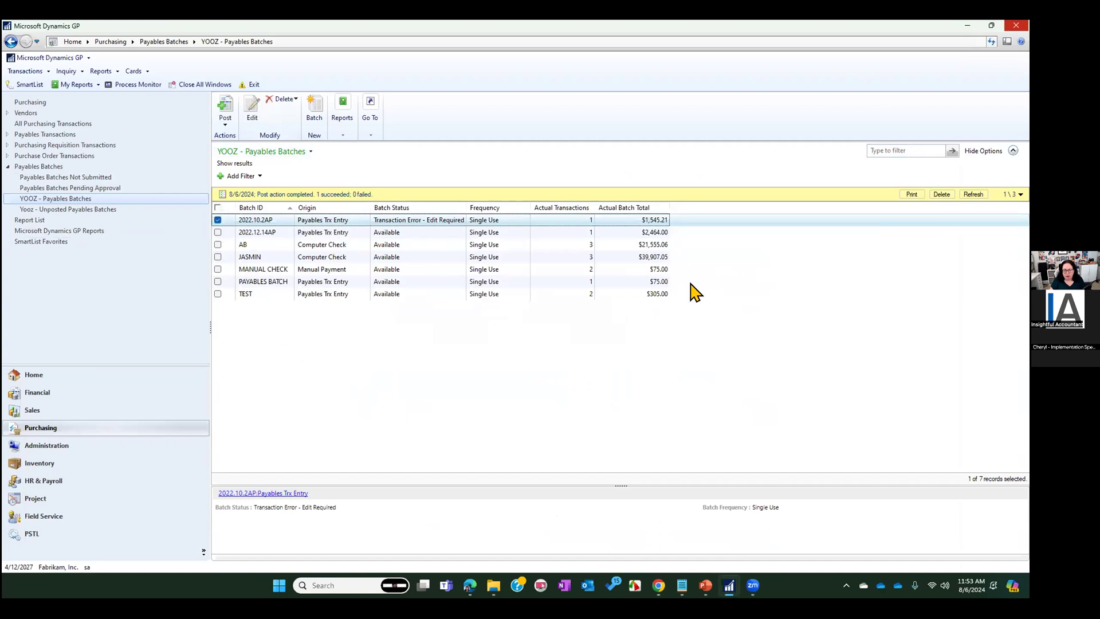
{"action": "left_click", "coordinate": [371, 135]}
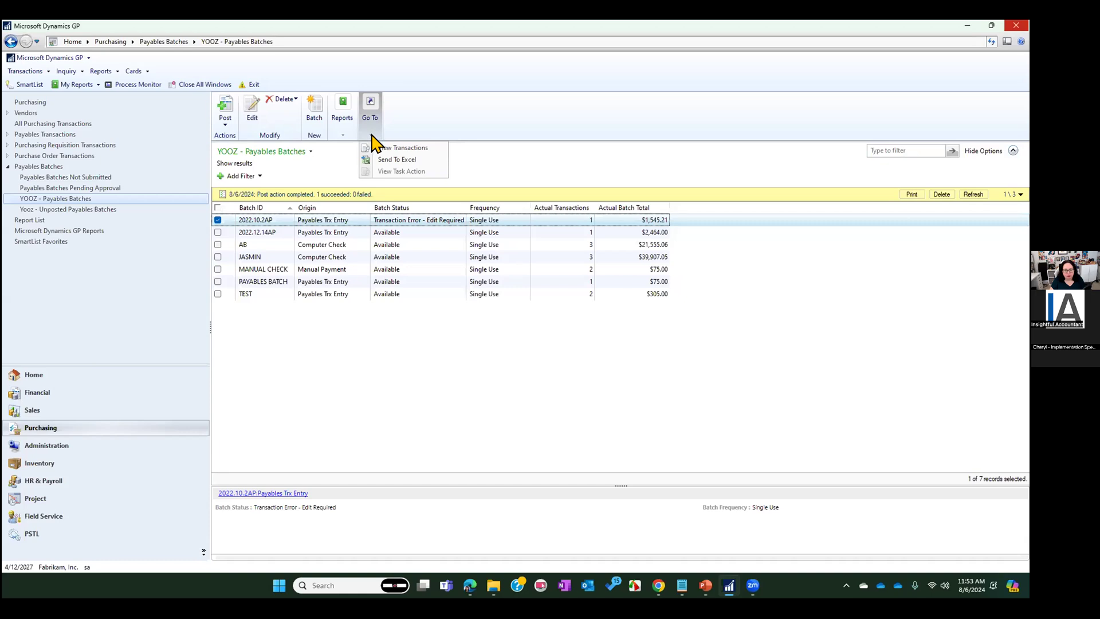
{"action": "left_click", "coordinate": [395, 148]}
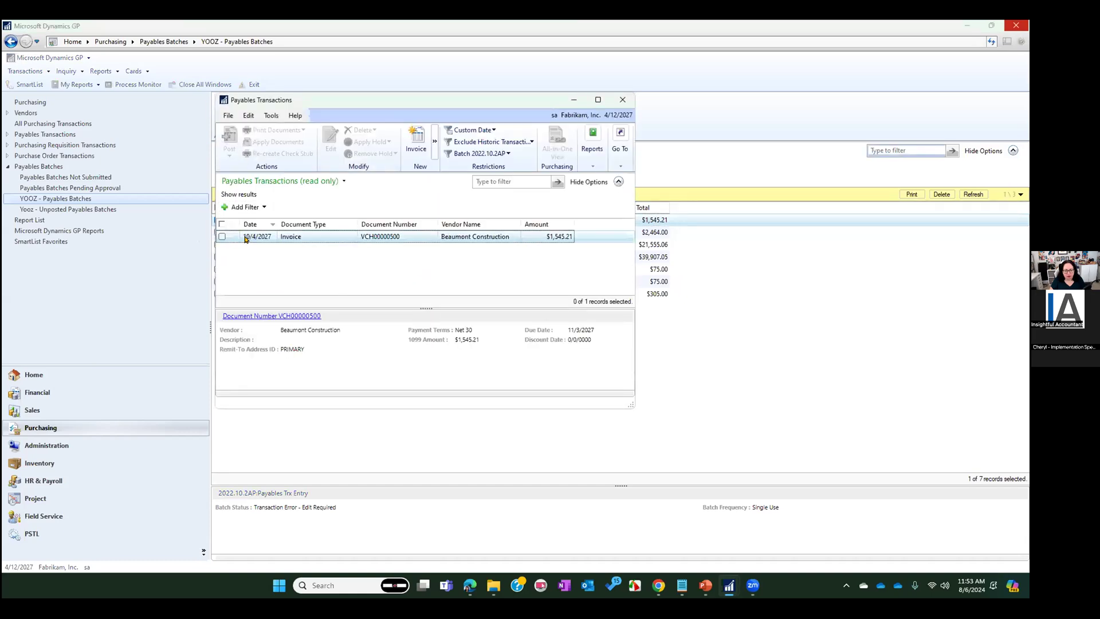
Try to open the Beaumont Construction invoice for editing, and close the transaction entry and Payables Transactions windows
{"action": "double_click", "coordinate": [245, 237]}
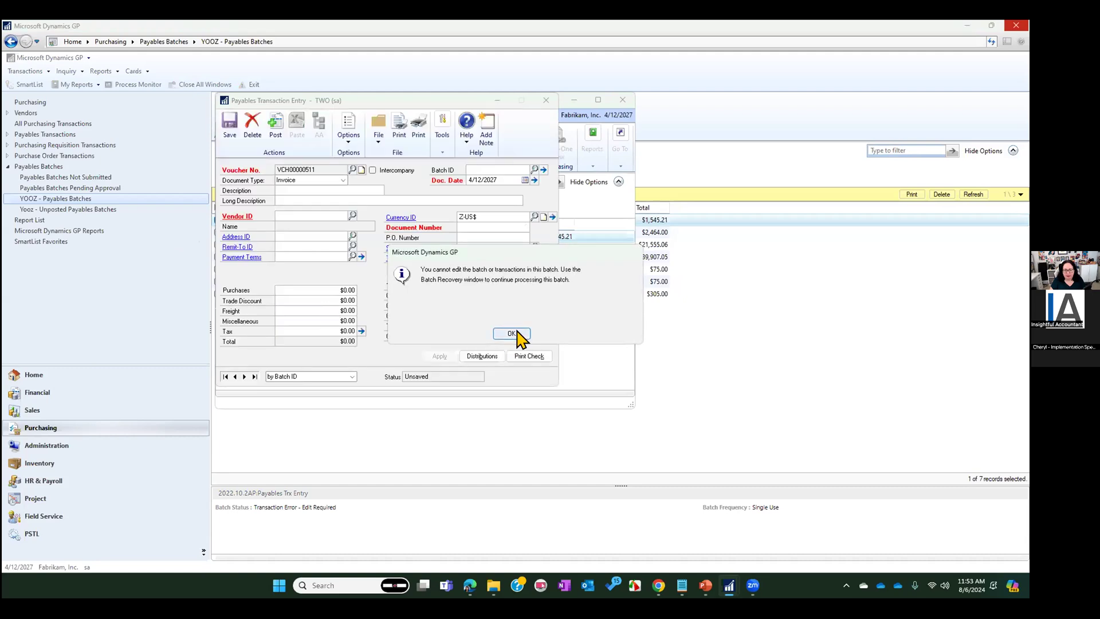
{"action": "left_click", "coordinate": [518, 335]}
{"action": "left_click", "coordinate": [545, 100]}
{"action": "left_click", "coordinate": [625, 95]}
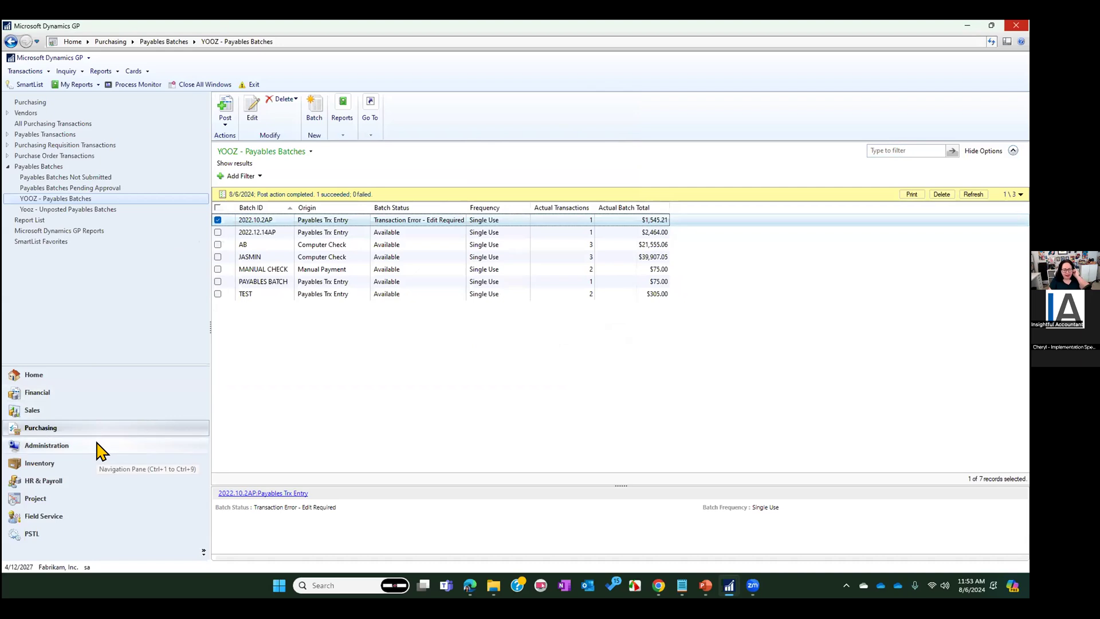
Return to the home page, view the Batch Recovery window through its shortcut, and close it
{"action": "left_click", "coordinate": [49, 373]}
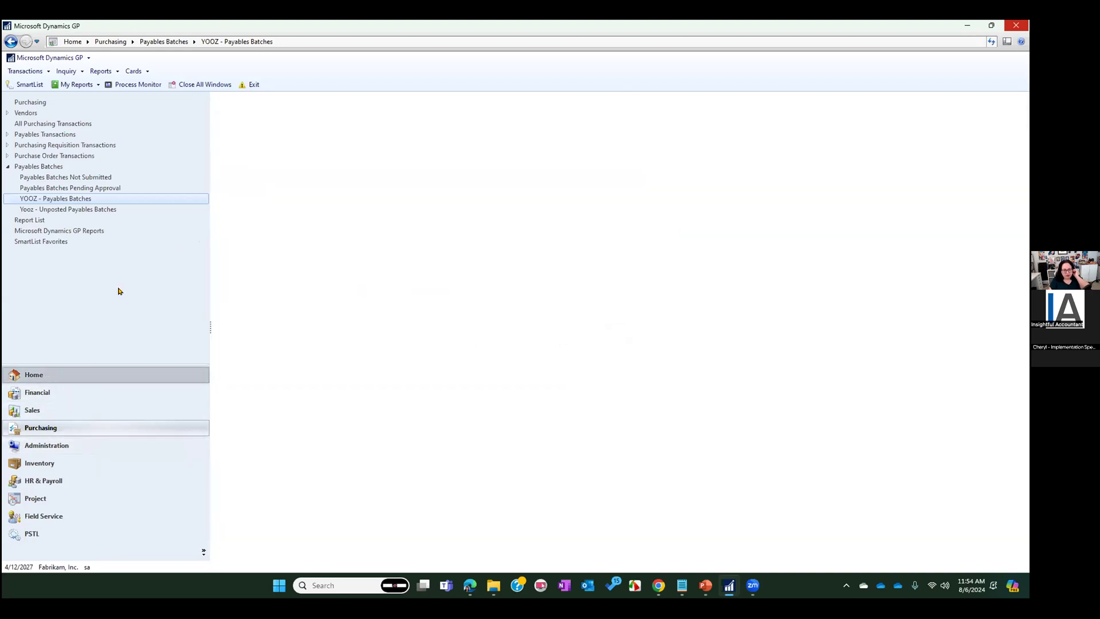
{"action": "left_click", "coordinate": [52, 274]}
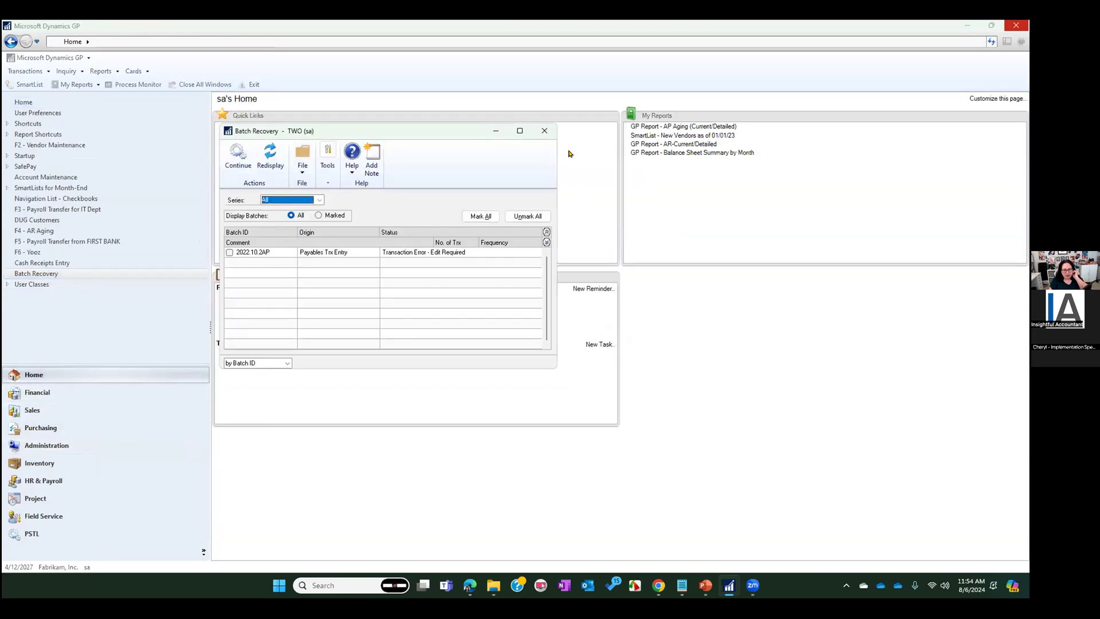
{"action": "left_click", "coordinate": [544, 130]}
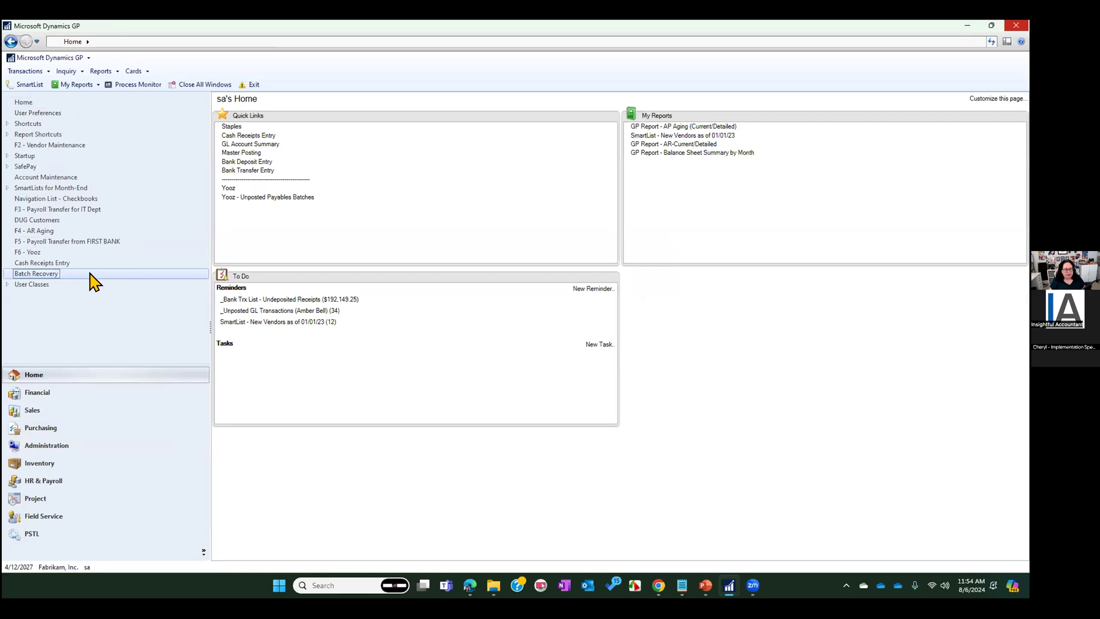
Assign the keyboard shortcut F11 to the Batch Recovery shortcut and rename it F11 - Batch Recovery
{"action": "right_click", "coordinate": [94, 281]}
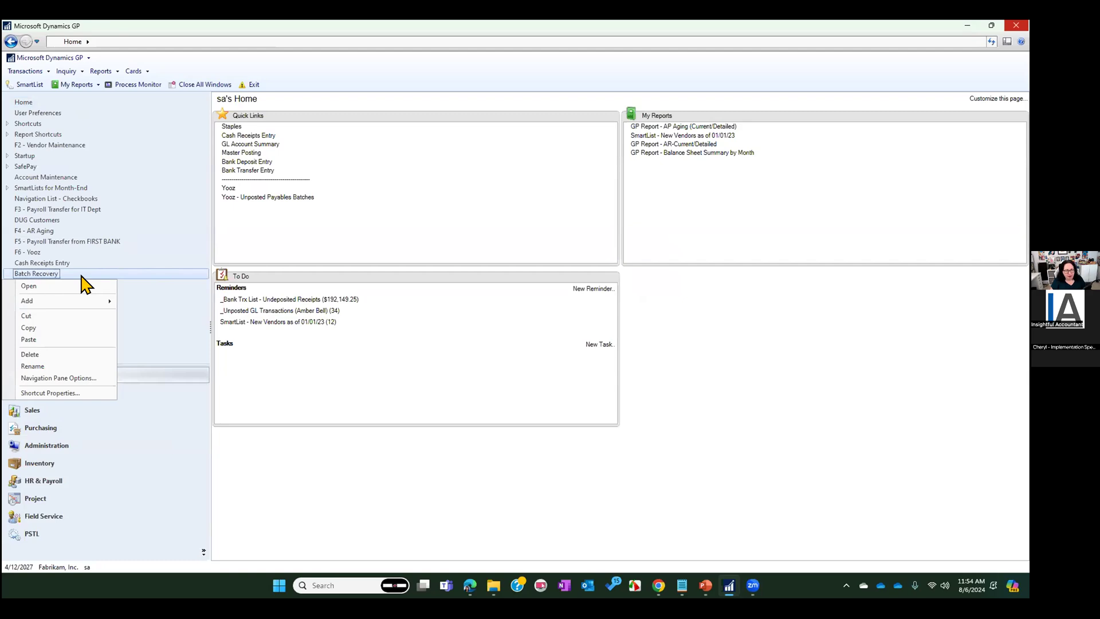
{"action": "left_click", "coordinate": [83, 393]}
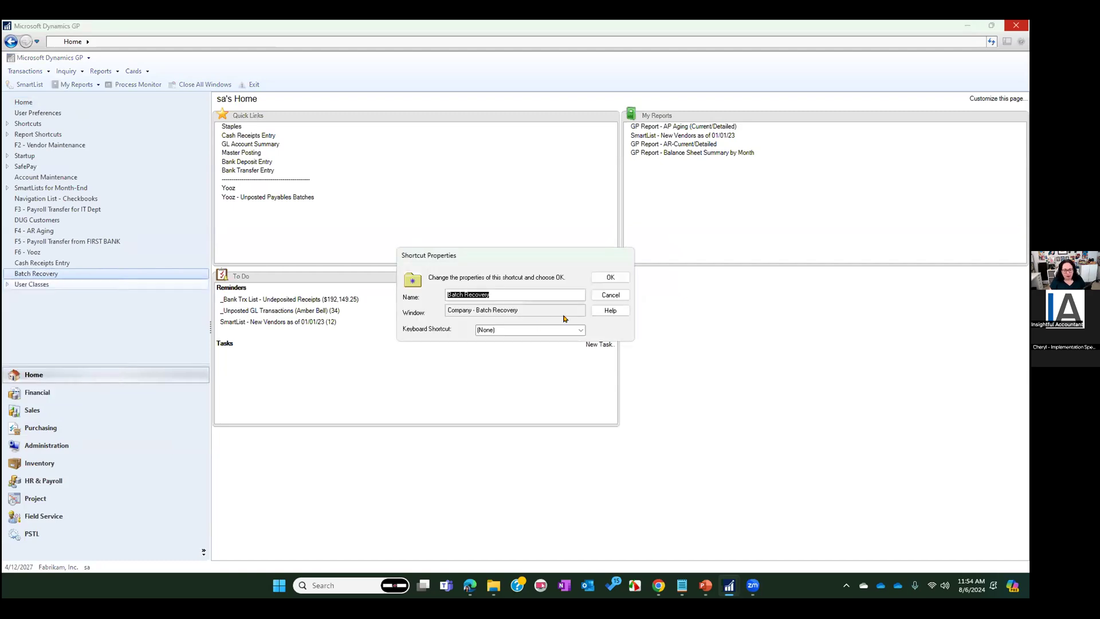
{"action": "left_click", "coordinate": [547, 330]}
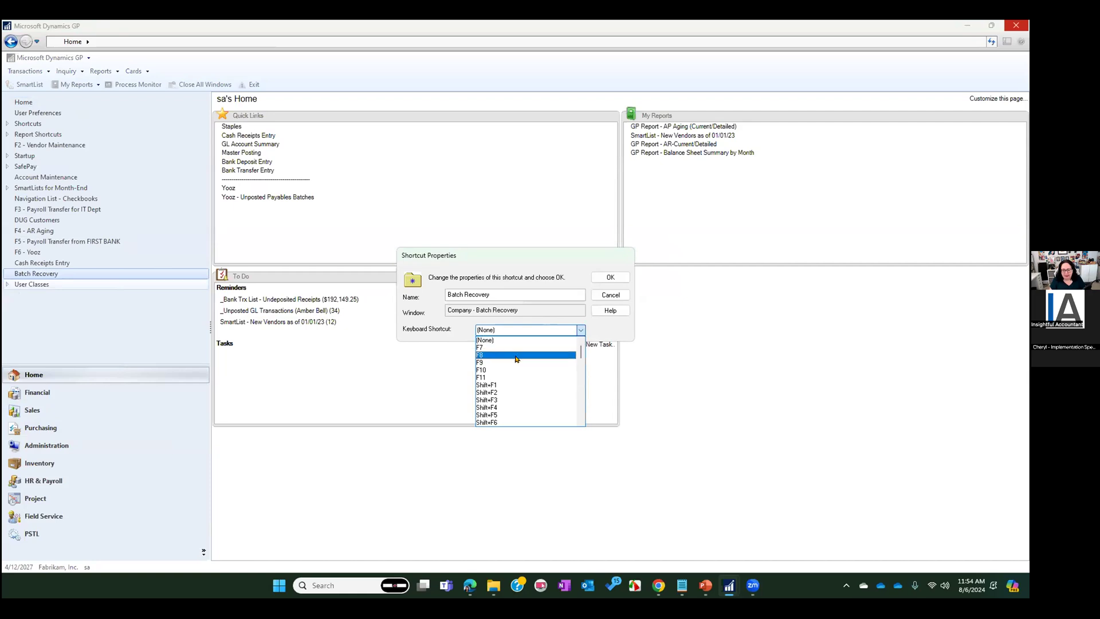
{"action": "left_click", "coordinate": [495, 377]}
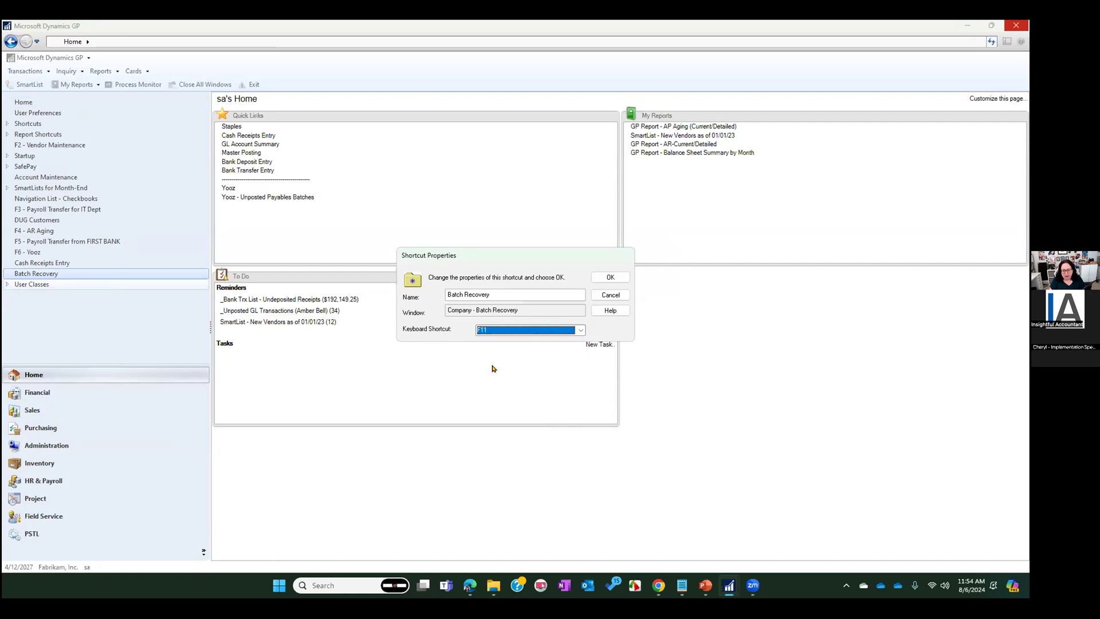
{"action": "left_click", "coordinate": [445, 290]}
{"action": "key", "text": "Home"}
{"action": "type", "text": "F11 -"}
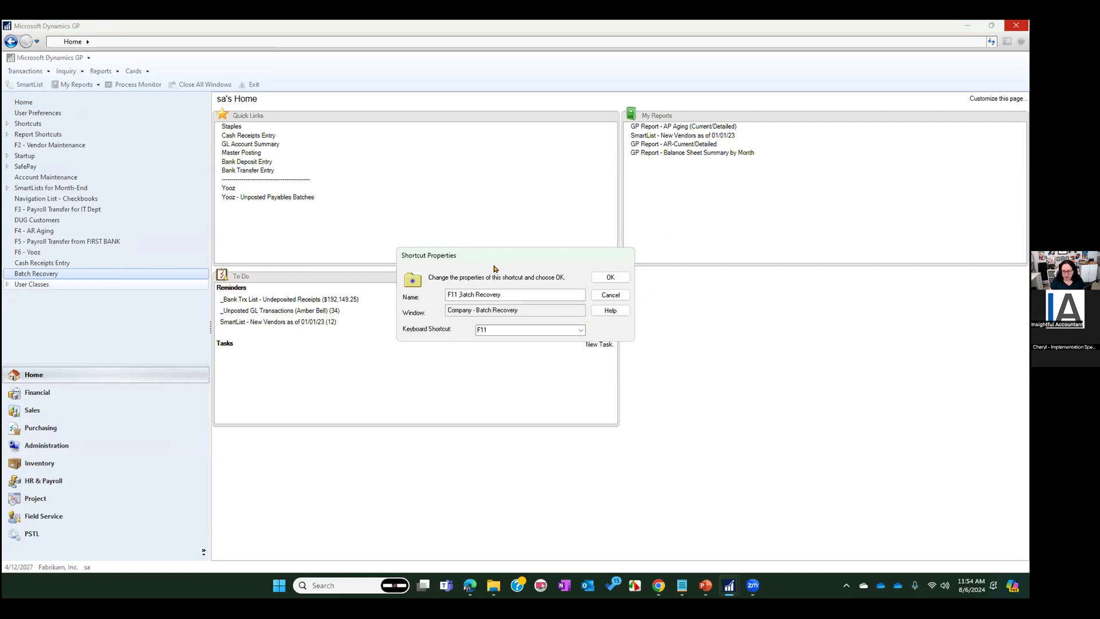
{"action": "left_click", "coordinate": [609, 277]}
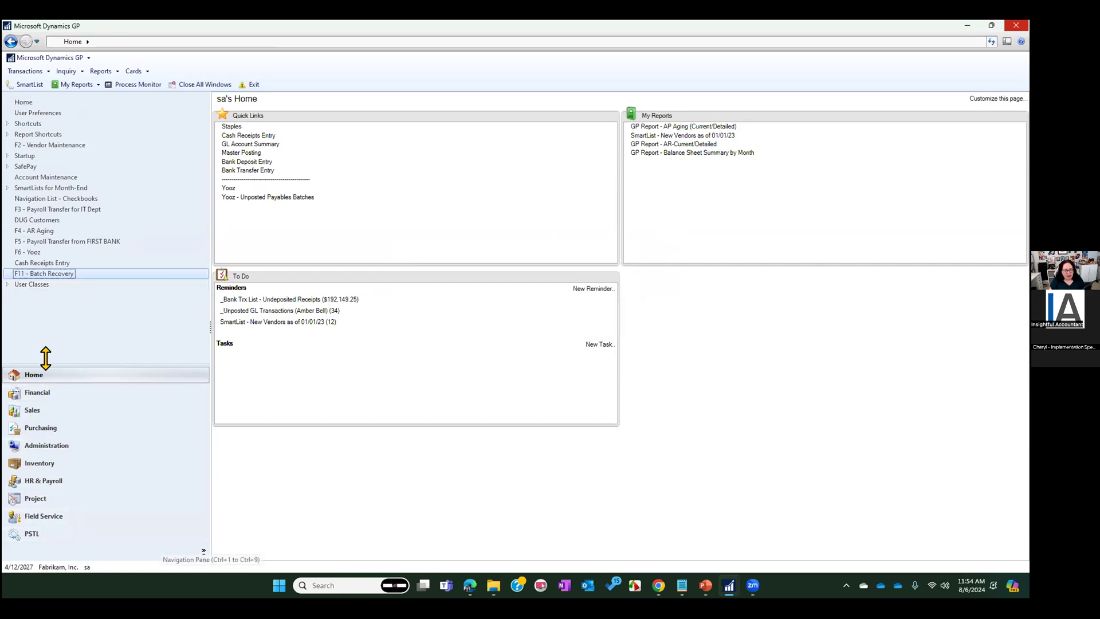
Go to the Purchasing page, process batch 2022.10.2AP through Batch Recovery, and close the recovery window
{"action": "left_click", "coordinate": [709, 586]}
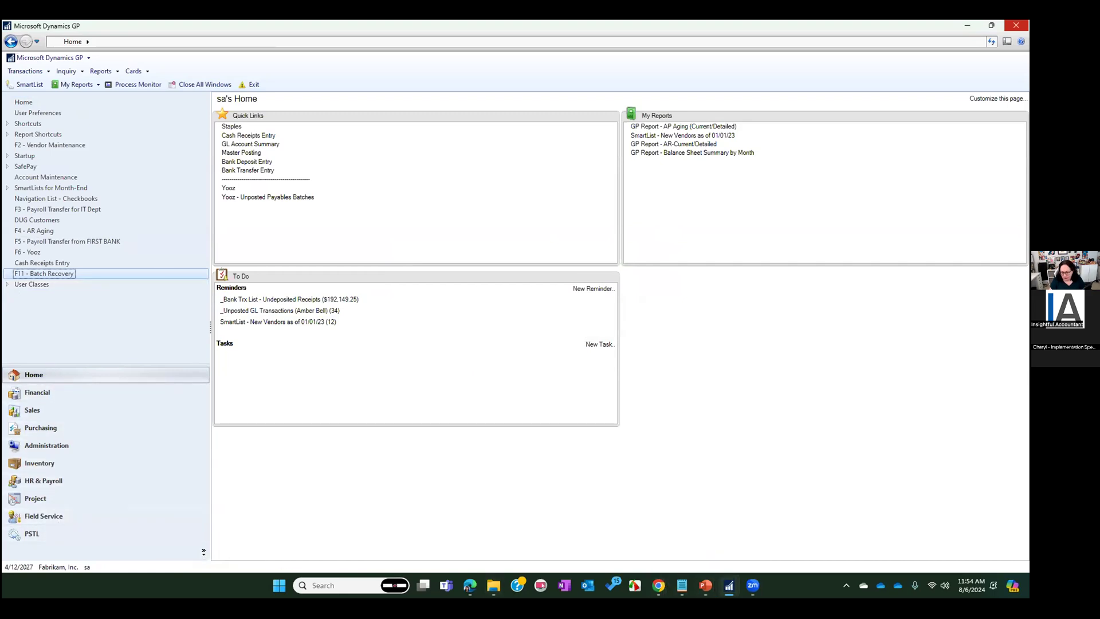
{"action": "left_click", "coordinate": [728, 585]}
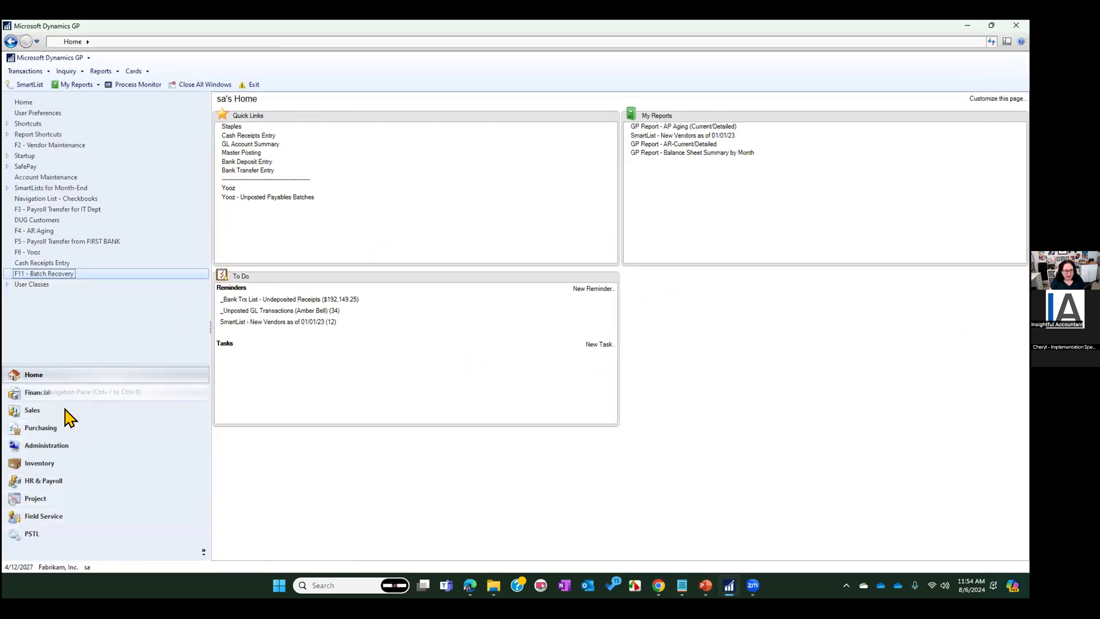
{"action": "left_click", "coordinate": [41, 429]}
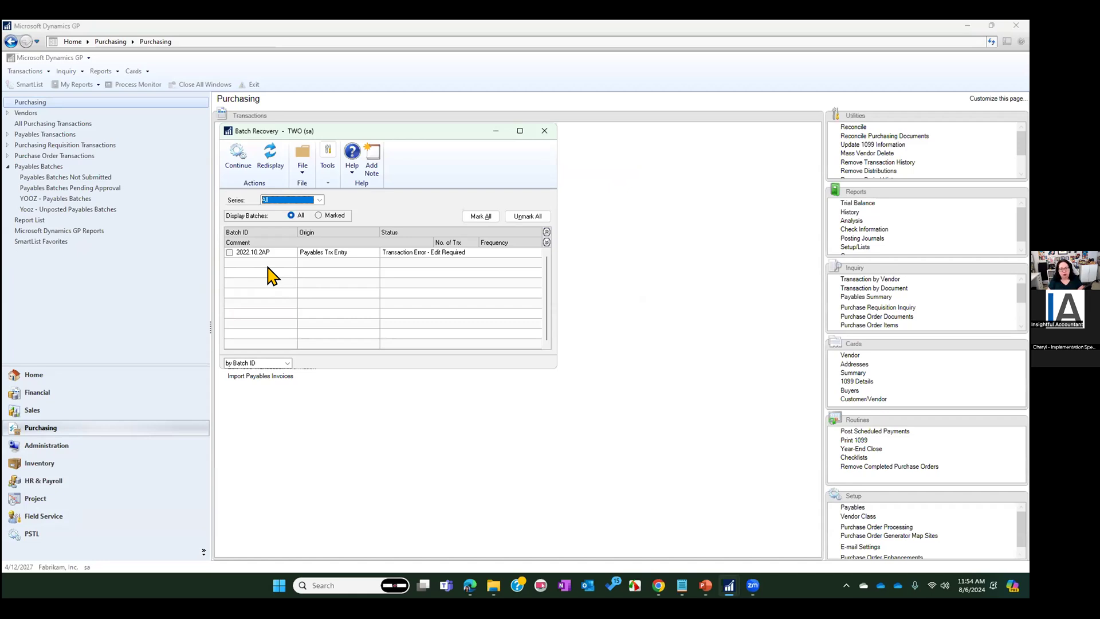
{"action": "left_click", "coordinate": [230, 252]}
{"action": "left_click", "coordinate": [244, 154]}
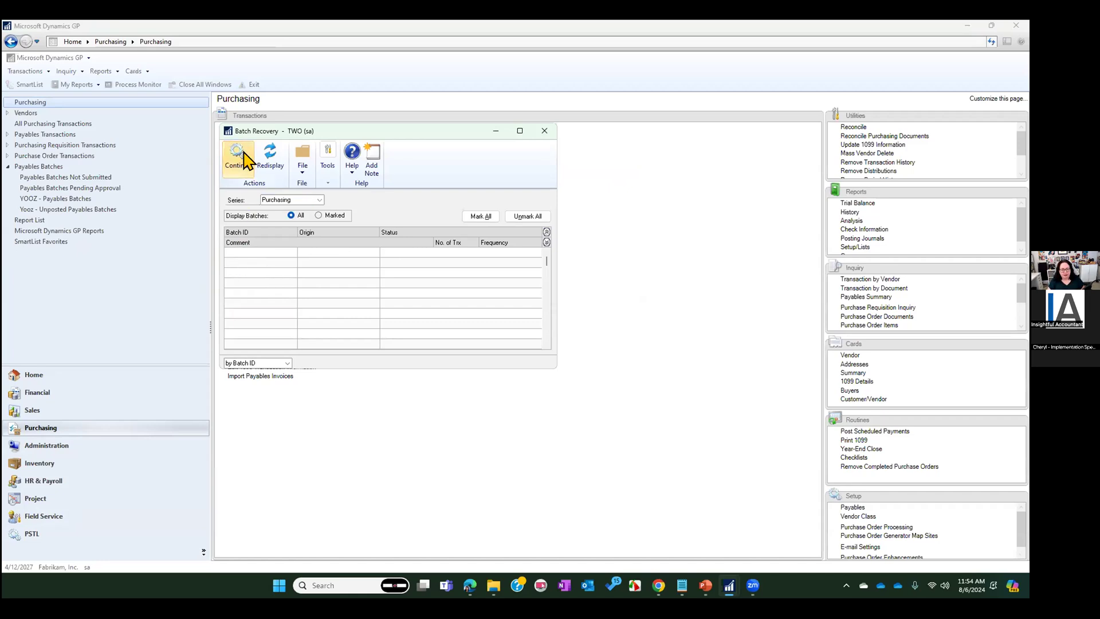
{"action": "left_click", "coordinate": [544, 131]}
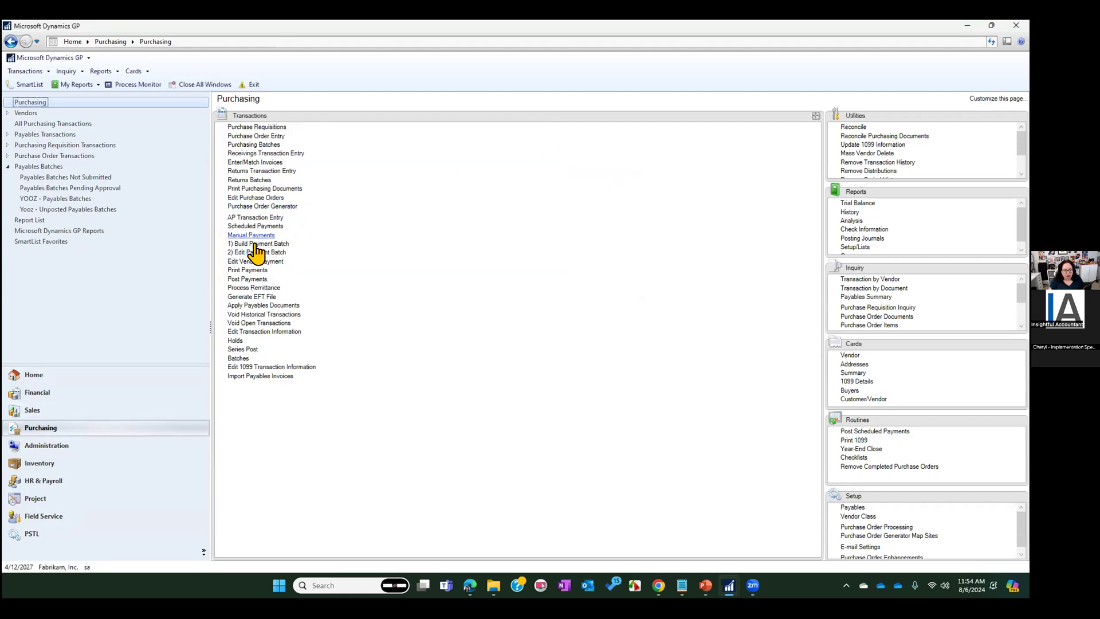
Open Payables Batch Entry and load batch 2022.10.2AP from the batch lookup
{"action": "left_click", "coordinate": [238, 359]}
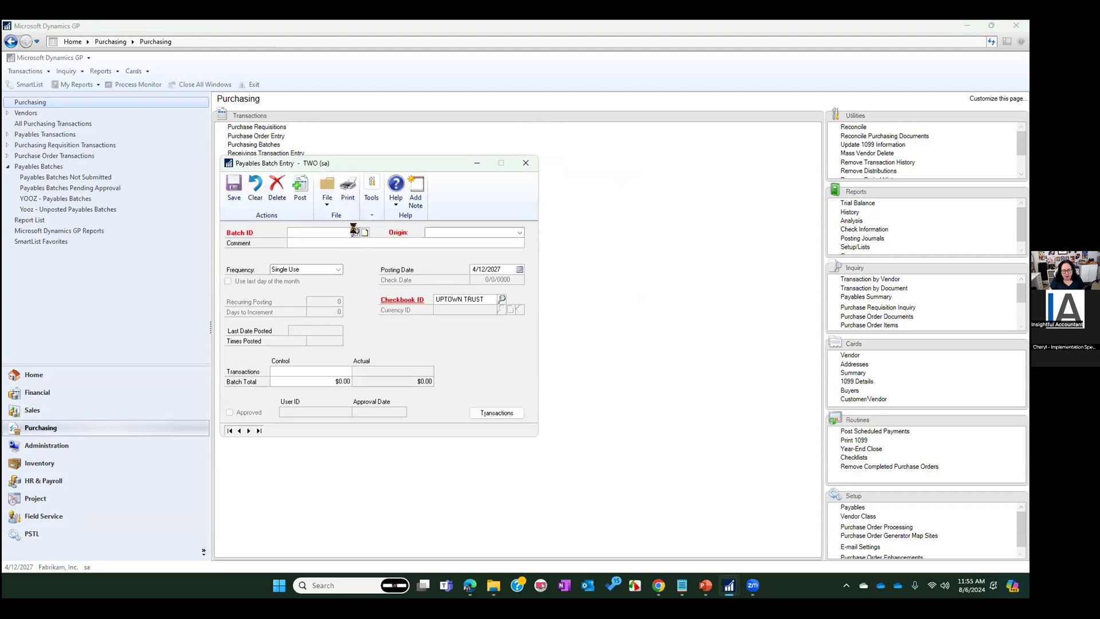
{"action": "left_click", "coordinate": [354, 231]}
{"action": "double_click", "coordinate": [284, 265]}
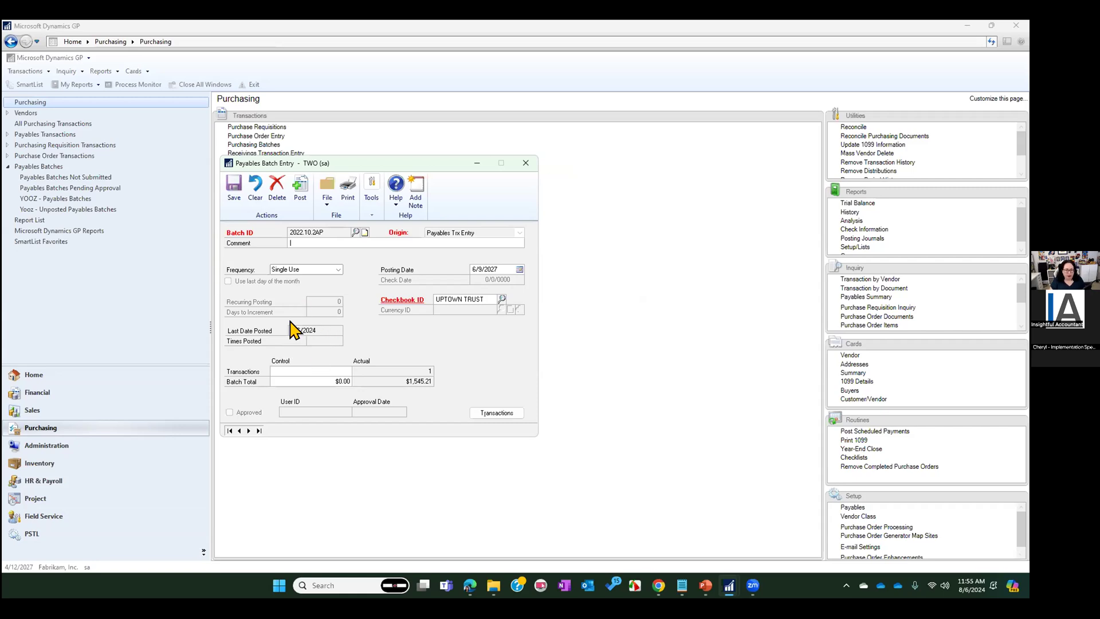
Print the batch's Transaction Edit List to the screen as a Standard report, review its messages and distributions, and close it
{"action": "left_click", "coordinate": [348, 188]}
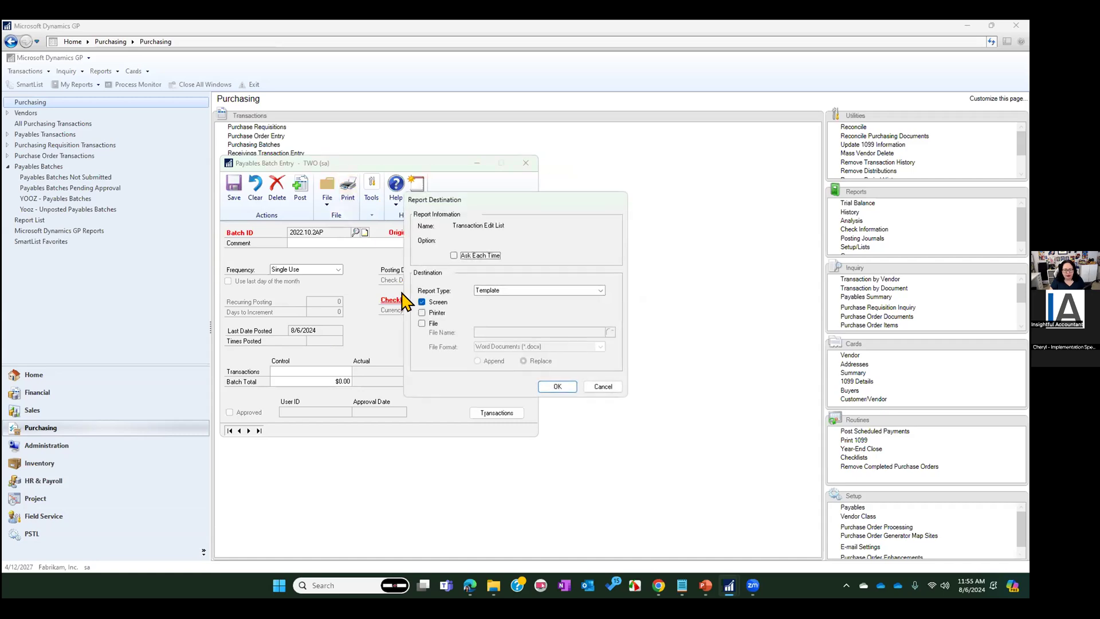
{"action": "left_click", "coordinate": [497, 290]}
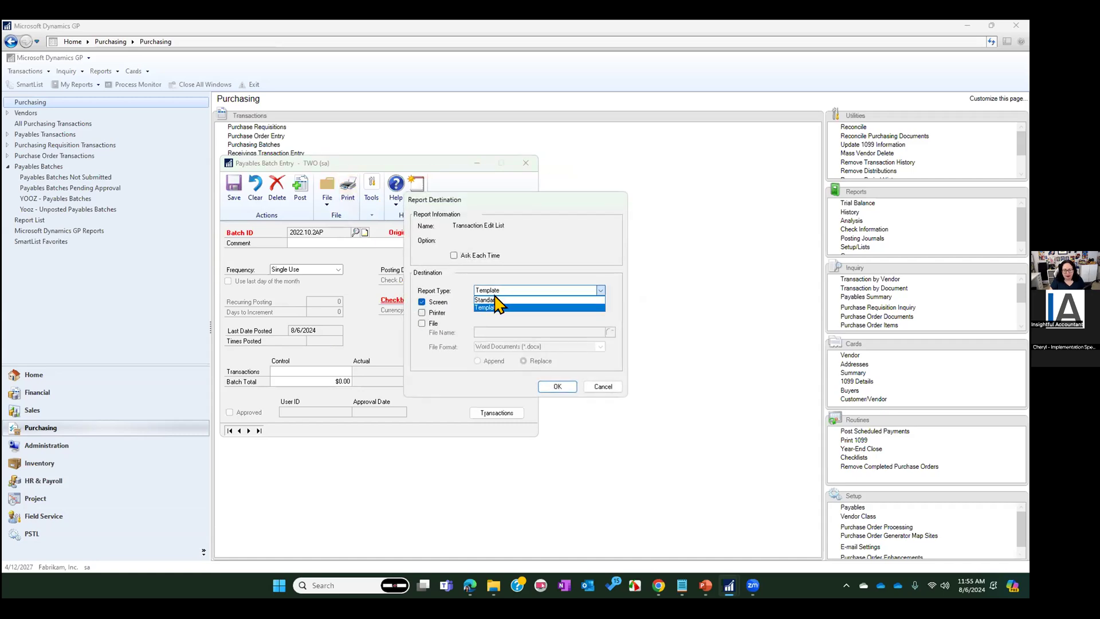
{"action": "left_click", "coordinate": [493, 299]}
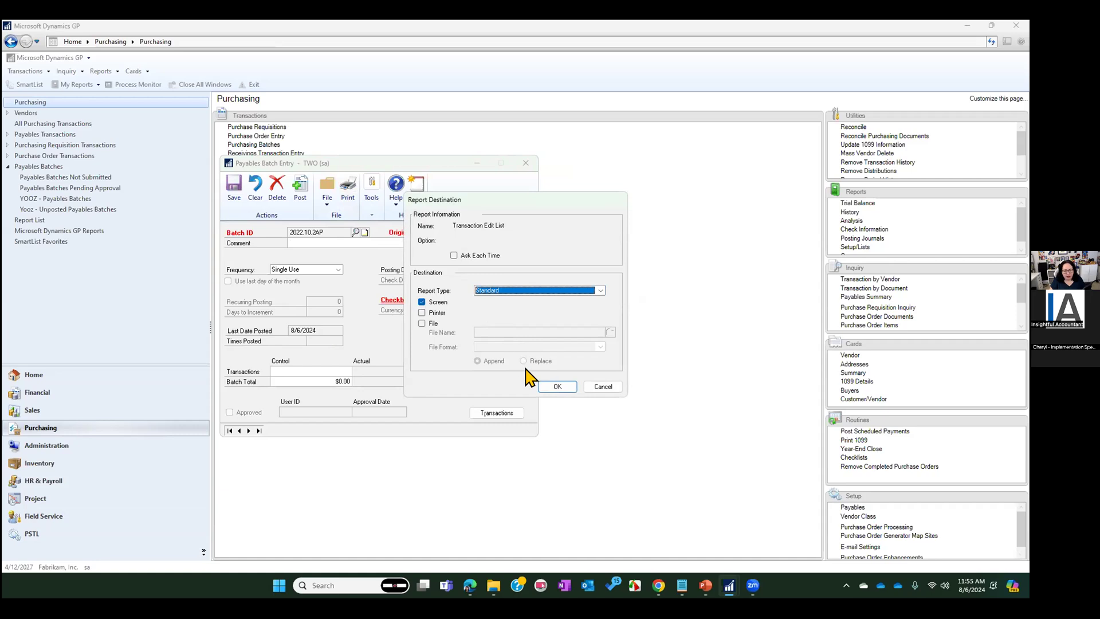
{"action": "left_click", "coordinate": [551, 386]}
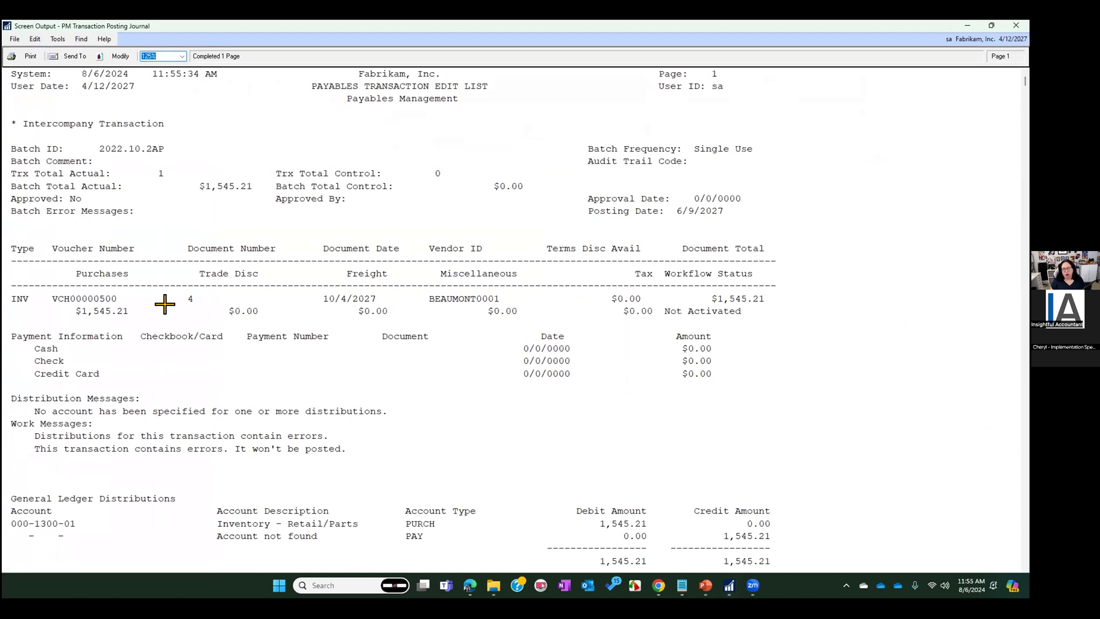
{"action": "scroll", "coordinate": [164, 305], "scroll_direction": "down", "scroll_amount": 5}
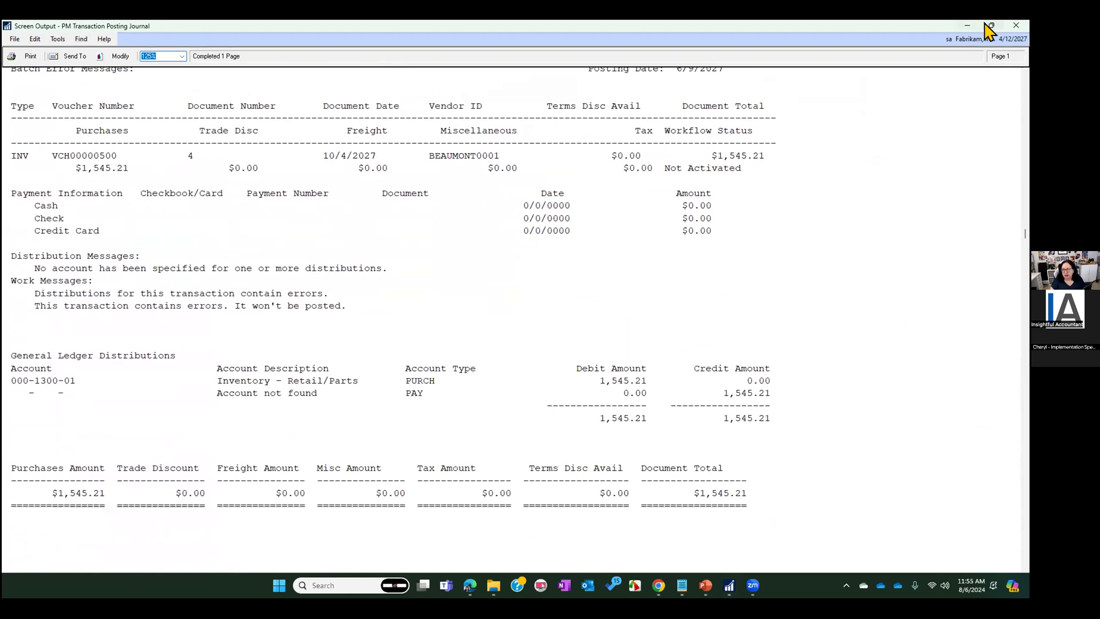
{"action": "left_click", "coordinate": [1016, 26]}
Open the batch's transactions, load the Beaumont Construction voucher VCH00000500, and display its distributions
{"action": "left_click", "coordinate": [487, 418]}
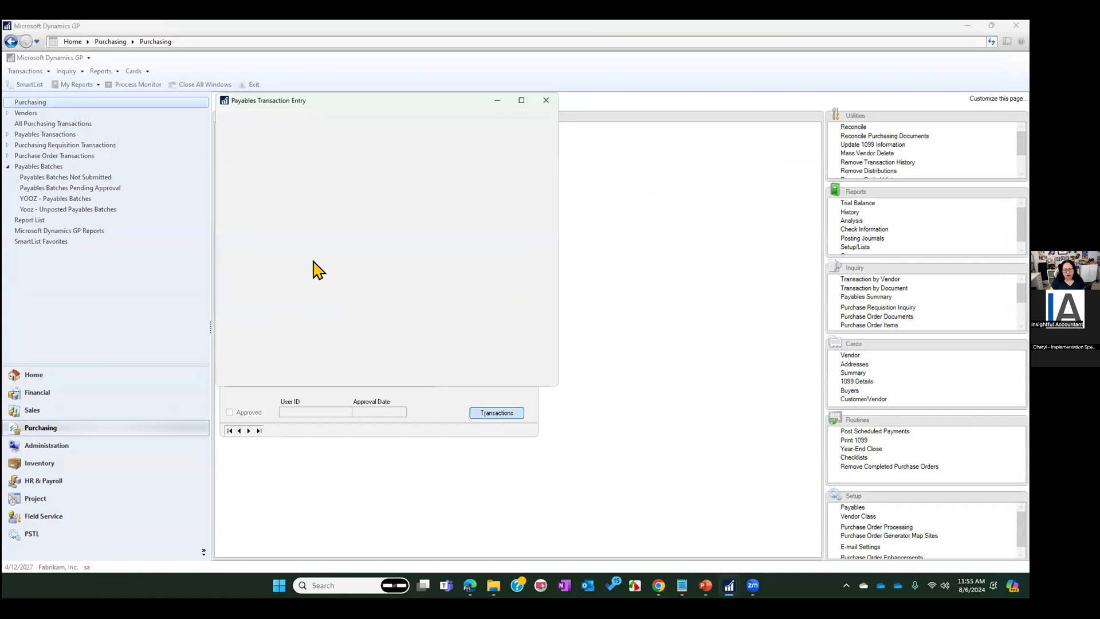
{"action": "left_click", "coordinate": [352, 169]}
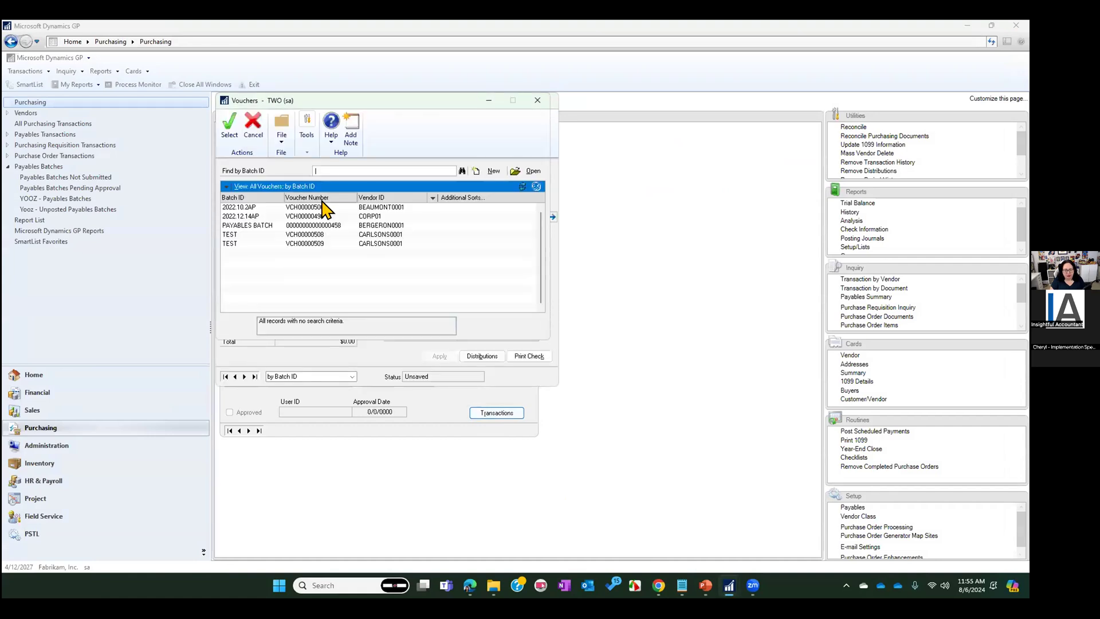
{"action": "double_click", "coordinate": [303, 208]}
{"action": "left_click", "coordinate": [482, 356]}
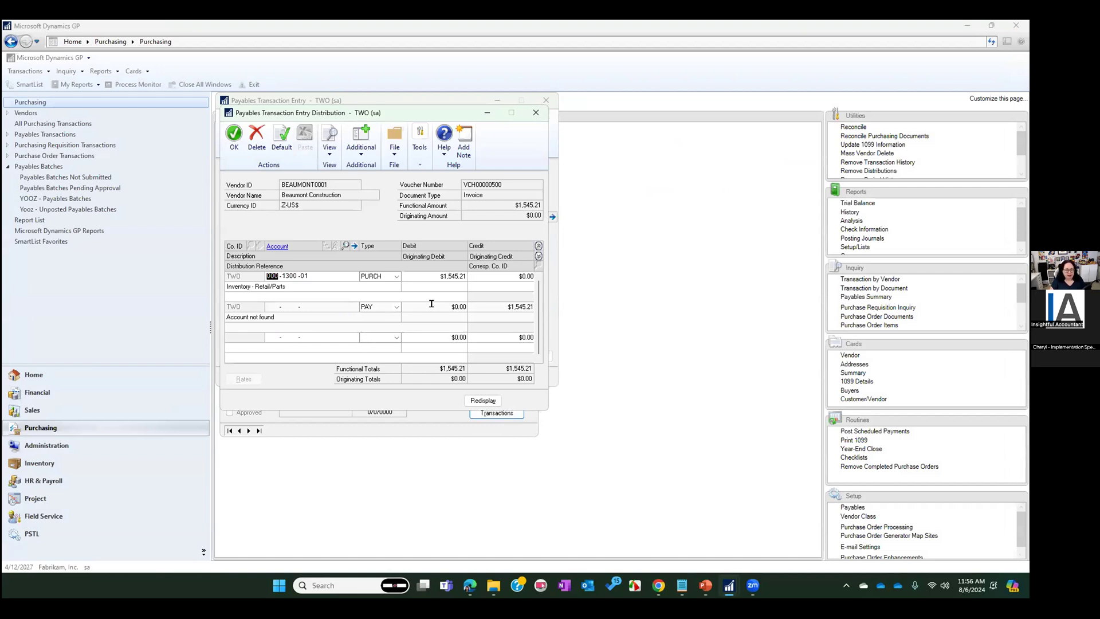
Reset the voucher's distributions to the defaults, save the invoice, and close the transaction and batch entry windows
{"action": "left_click", "coordinate": [282, 140]}
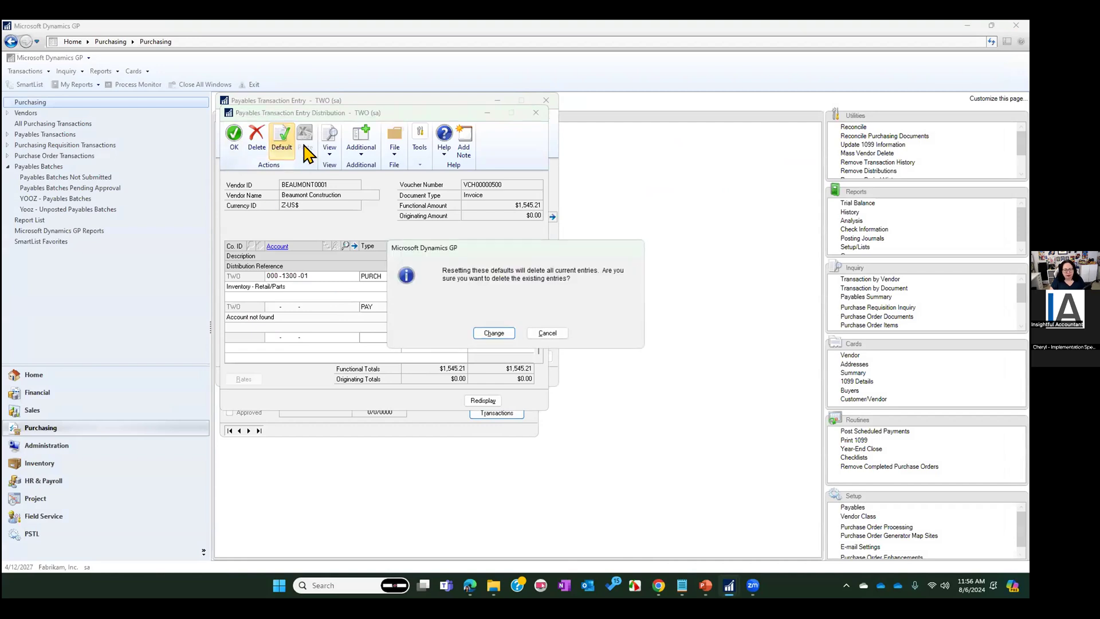
{"action": "left_click", "coordinate": [507, 334]}
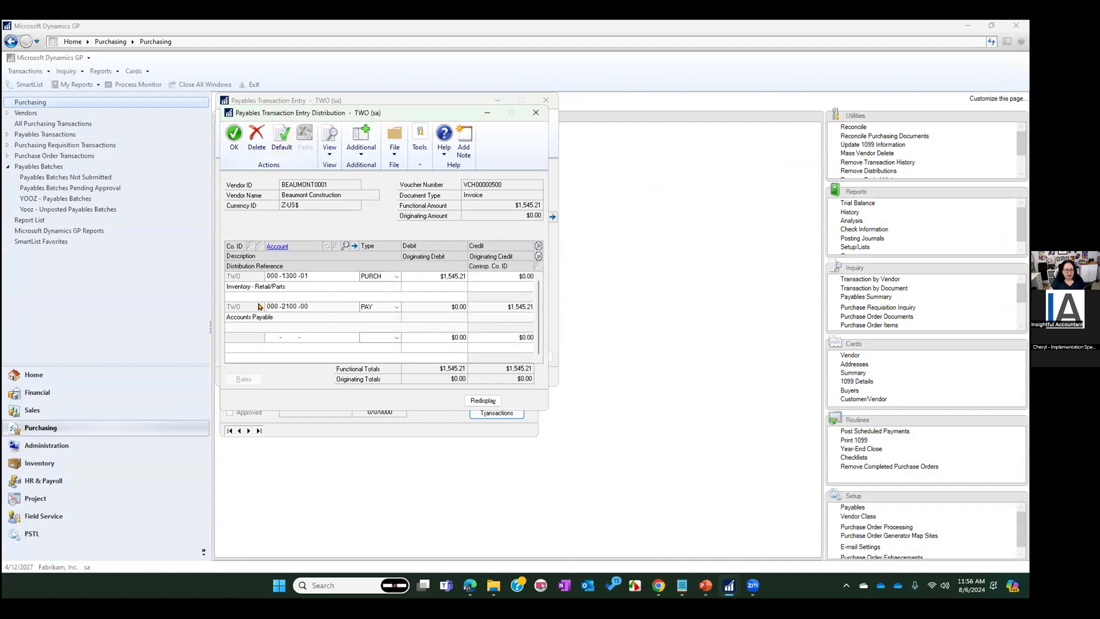
{"action": "left_click", "coordinate": [234, 138]}
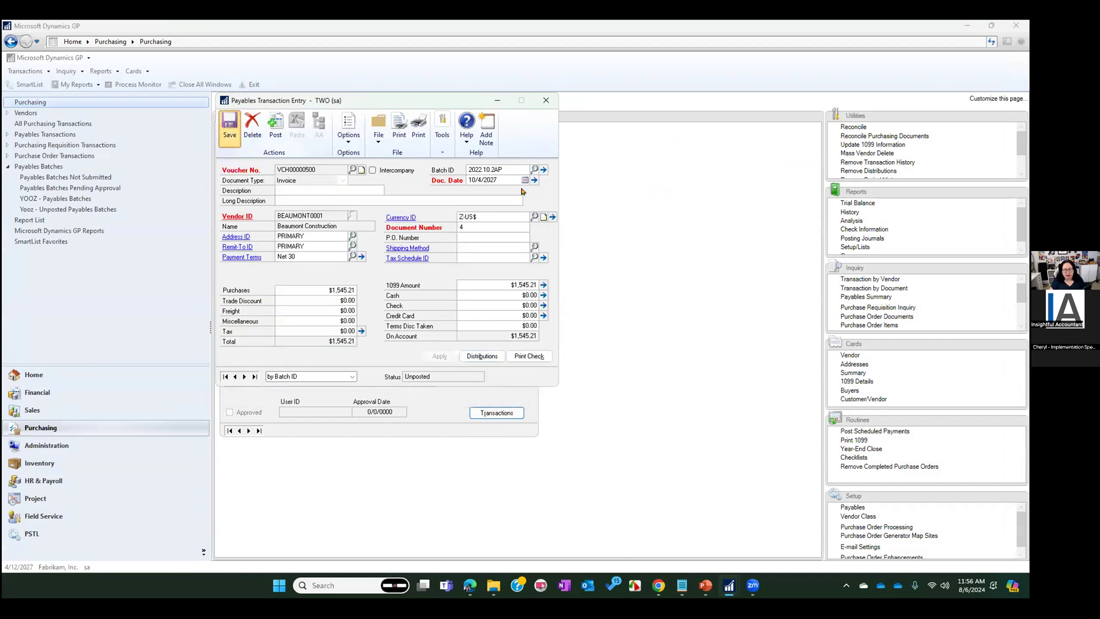
{"action": "left_click", "coordinate": [464, 333]}
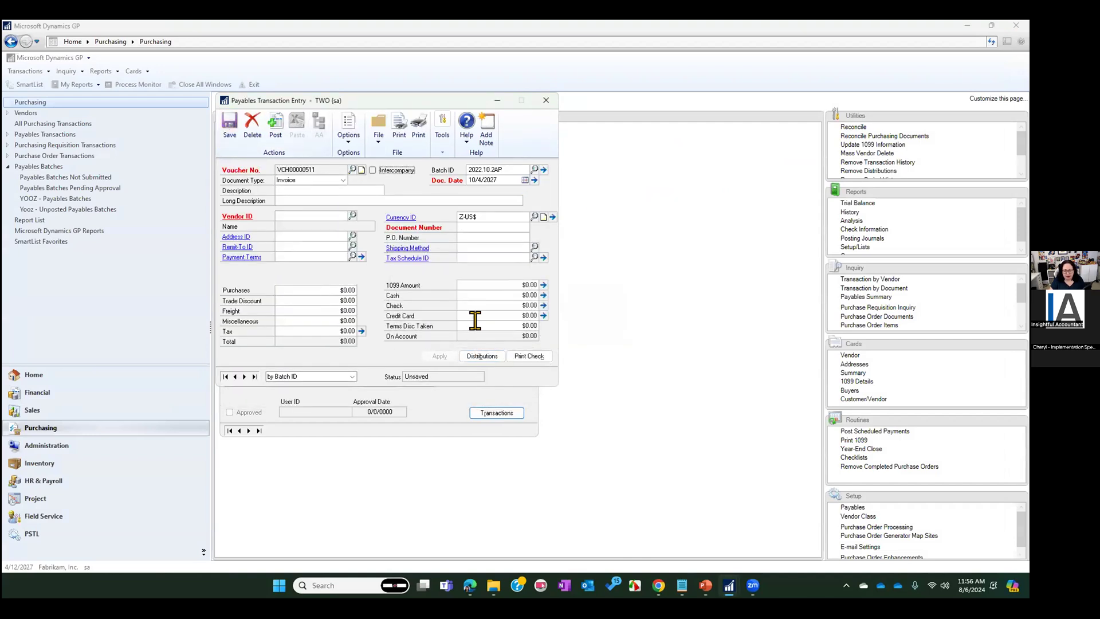
{"action": "left_click", "coordinate": [547, 101]}
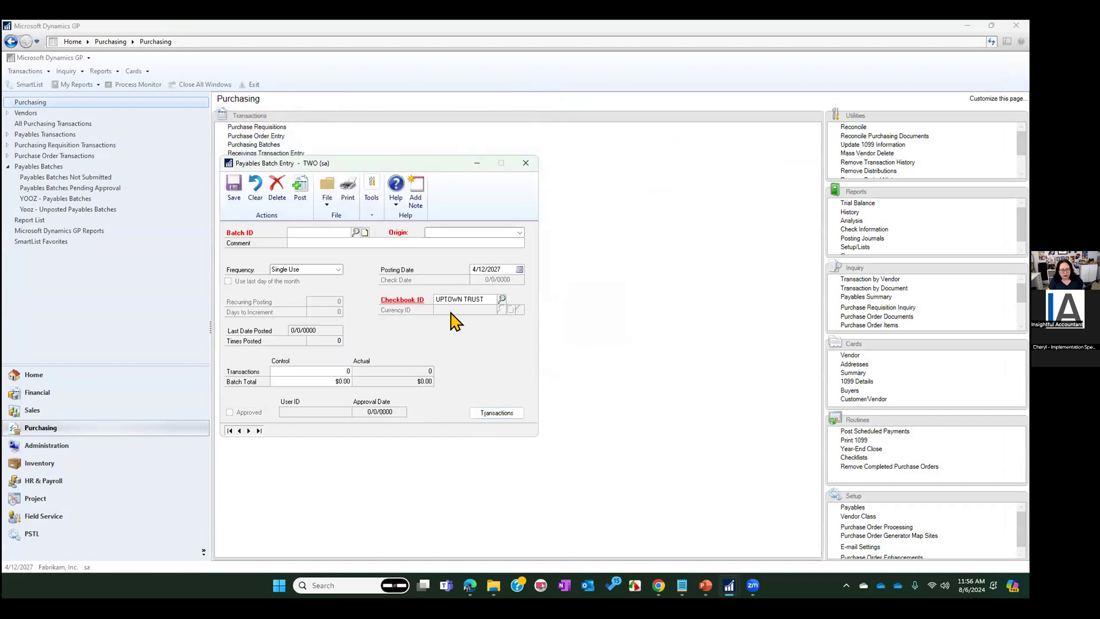
{"action": "left_click", "coordinate": [524, 163]}
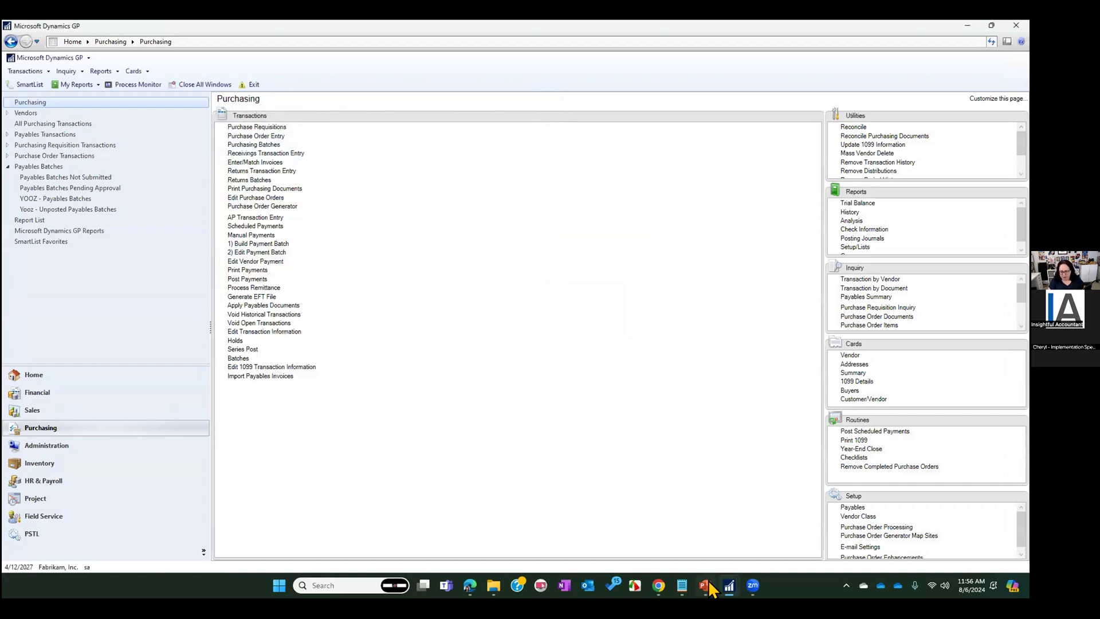
Switch briefly to the PowerPoint slides, return to Dynamics GP, and open Master Posting in a taller window
{"action": "left_click", "coordinate": [711, 583]}
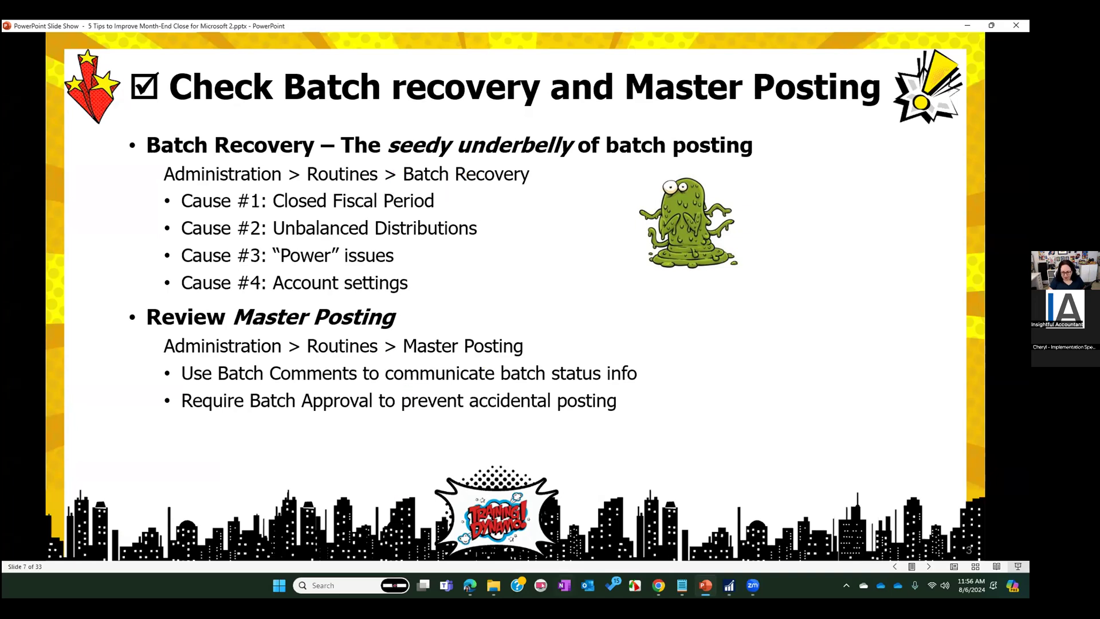
{"action": "left_click", "coordinate": [727, 586]}
{"action": "left_click", "coordinate": [63, 446]}
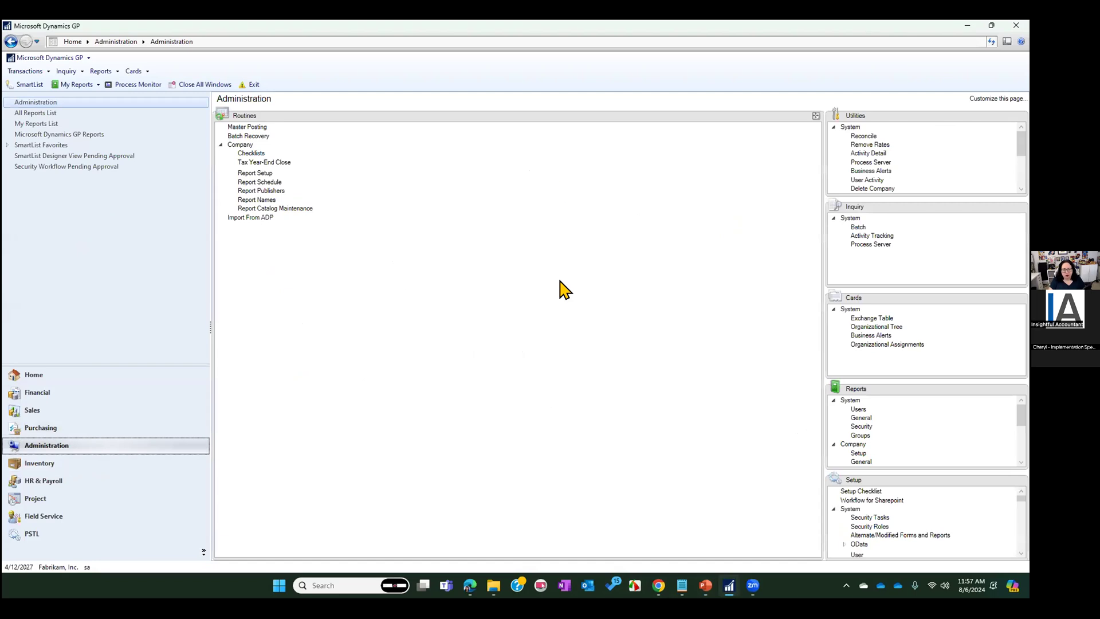
{"action": "left_click", "coordinate": [246, 126]}
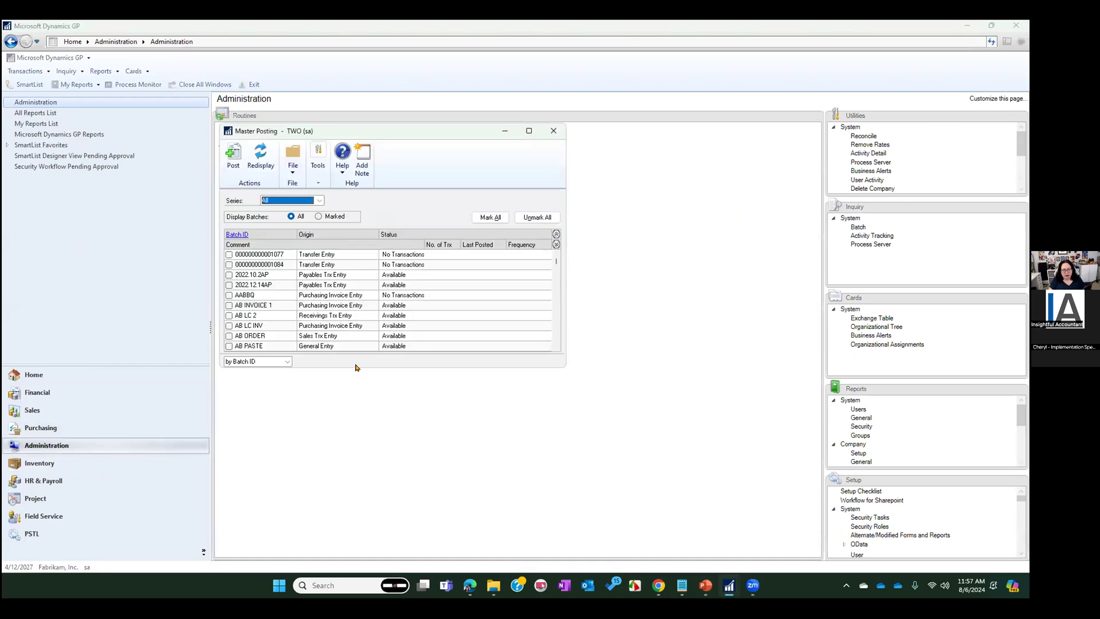
{"action": "left_click_drag", "start_coordinate": [348, 367], "coordinate": [358, 550]}
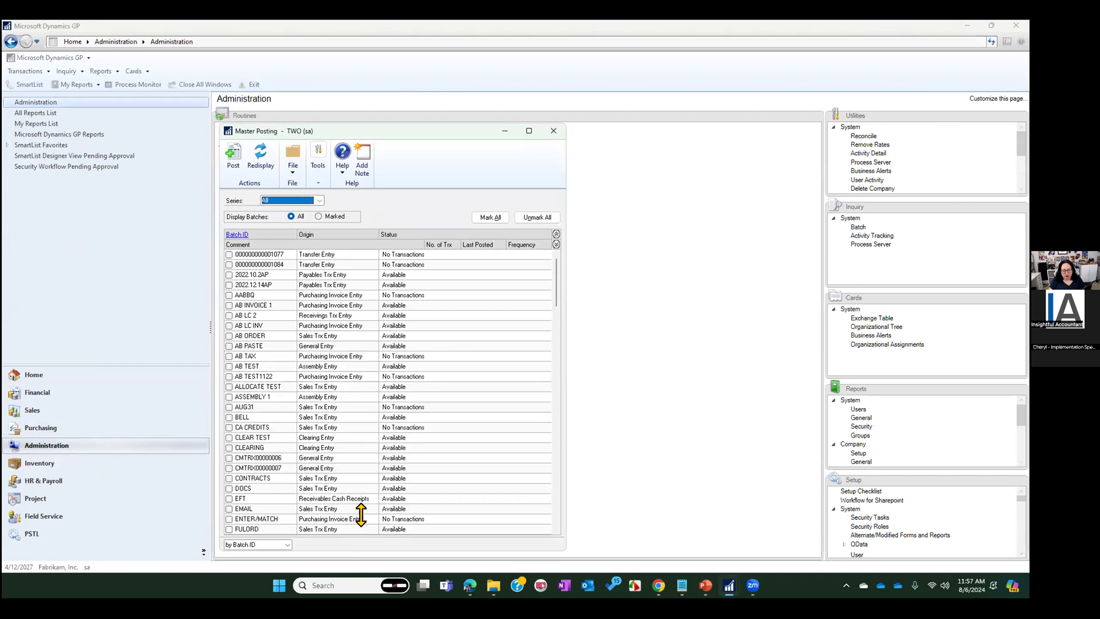
Filter the Master Posting batches by the Inventory series and by the Purchasing series, and try to mark batch AB TAX
{"action": "left_click", "coordinate": [318, 199]}
{"action": "left_click", "coordinate": [284, 239]}
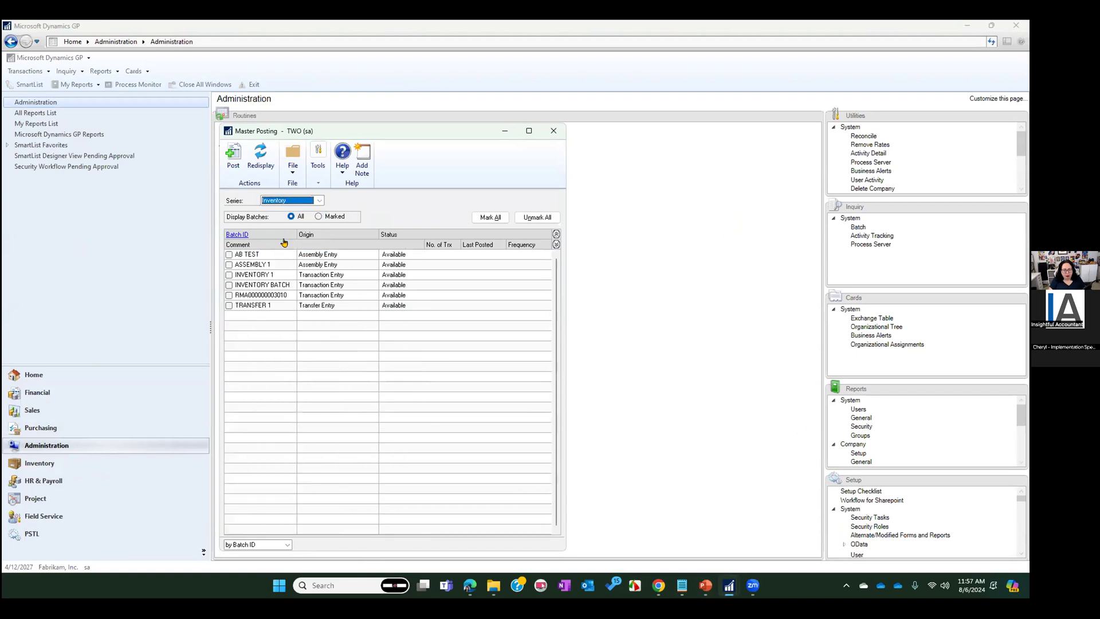
{"action": "left_click", "coordinate": [315, 201]}
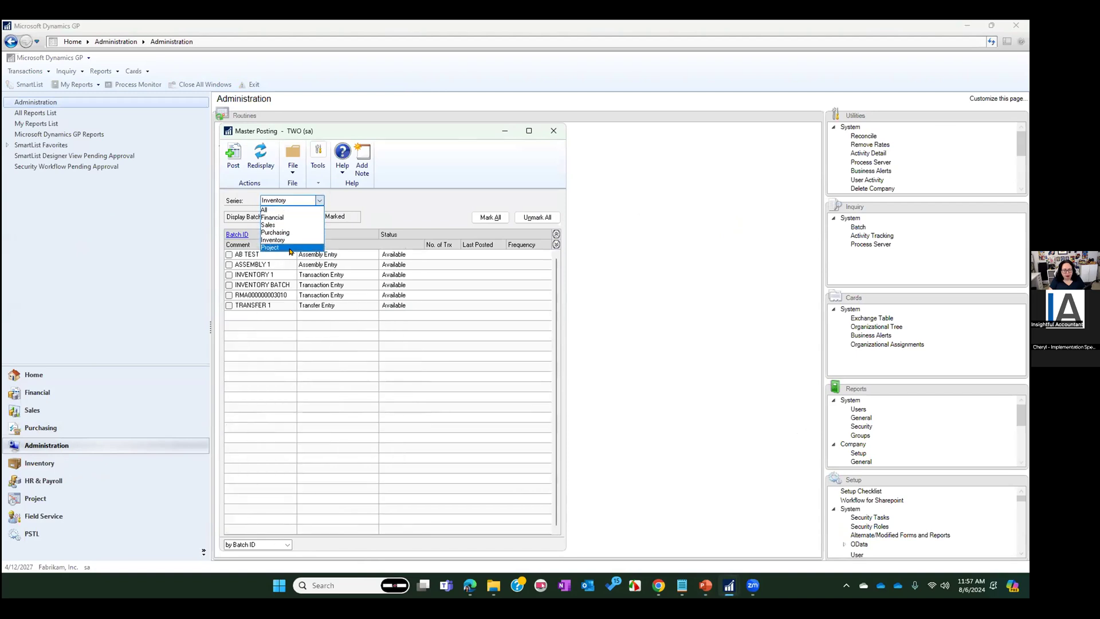
{"action": "left_click", "coordinate": [292, 232]}
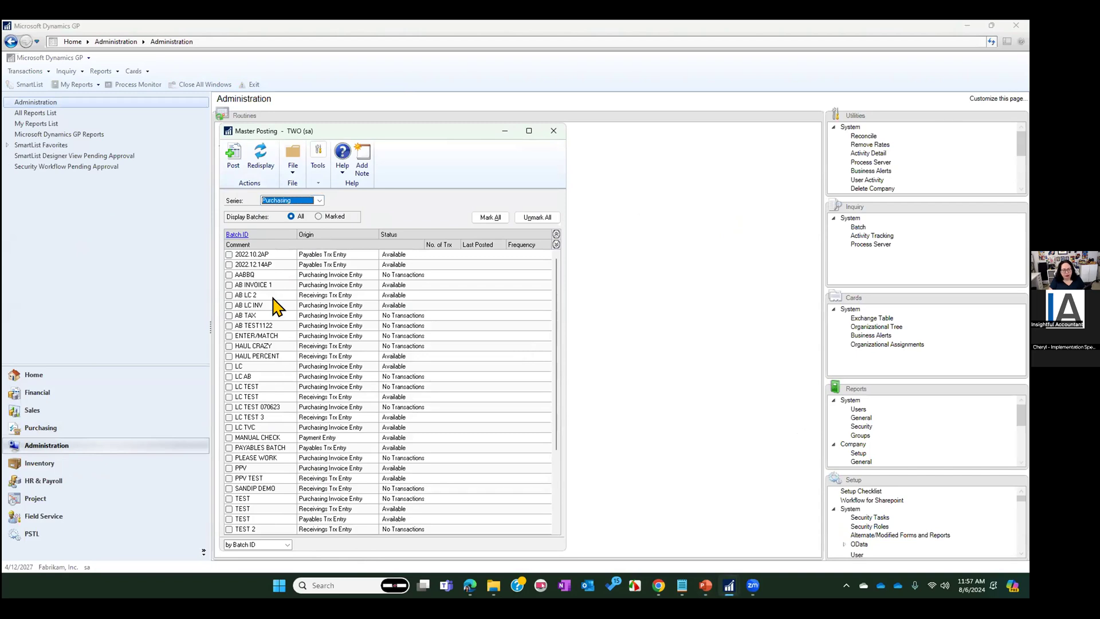
{"action": "left_click", "coordinate": [229, 315]}
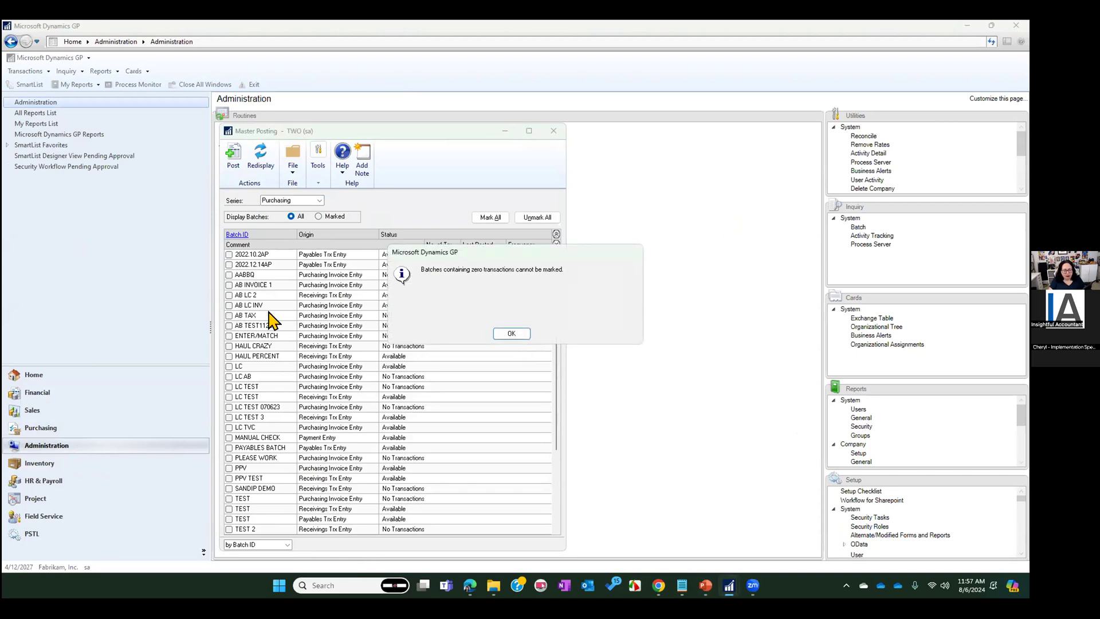
Delete the empty purchasing batch AB TAX, then refresh the Master Posting batch list and close it
{"action": "left_click", "coordinate": [513, 335]}
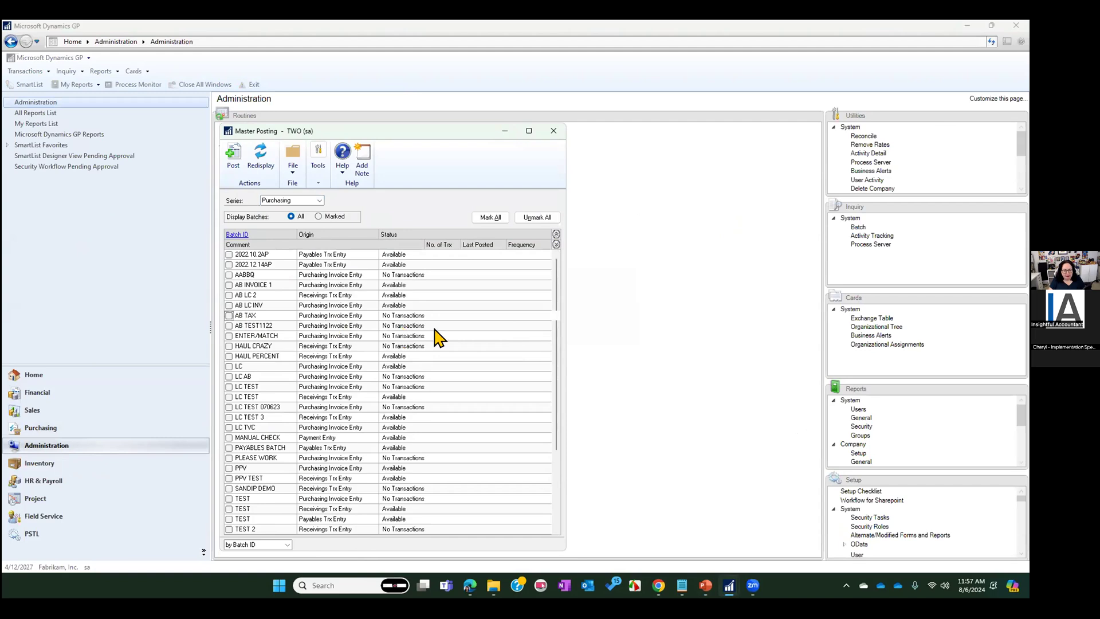
{"action": "left_click", "coordinate": [229, 235]}
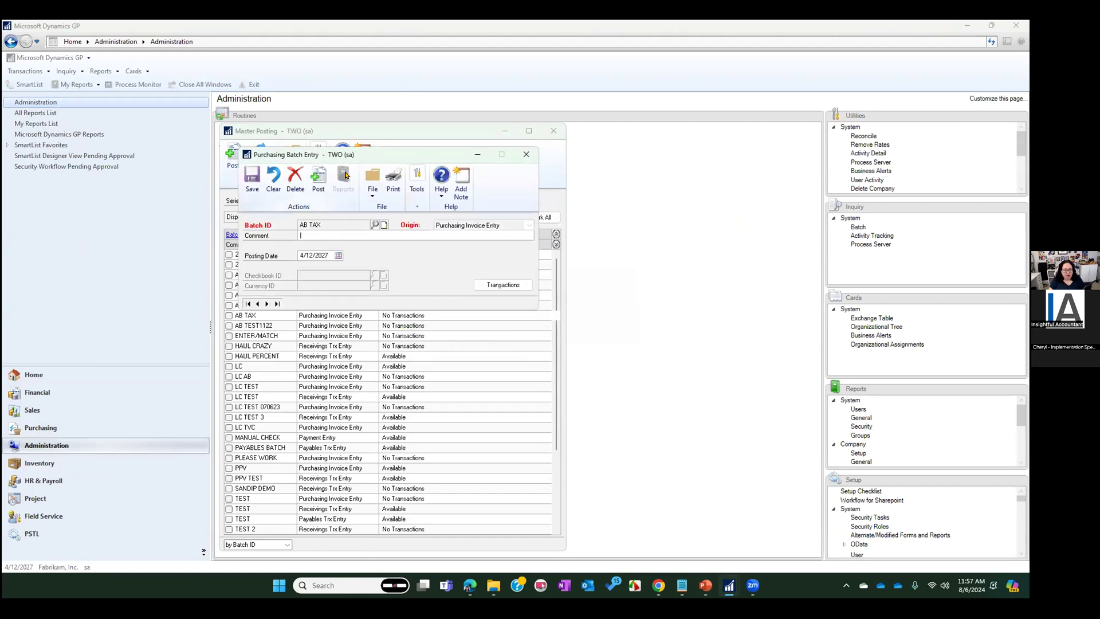
{"action": "left_click", "coordinate": [295, 178]}
{"action": "left_click", "coordinate": [492, 336]}
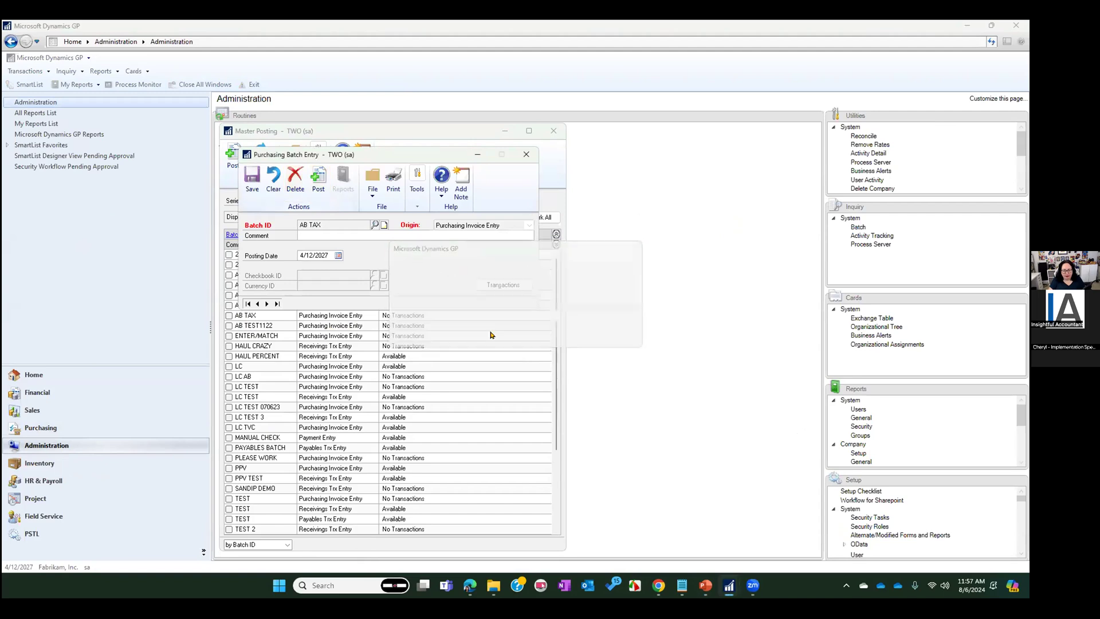
{"action": "left_click", "coordinate": [526, 155]}
{"action": "left_click", "coordinate": [260, 154]}
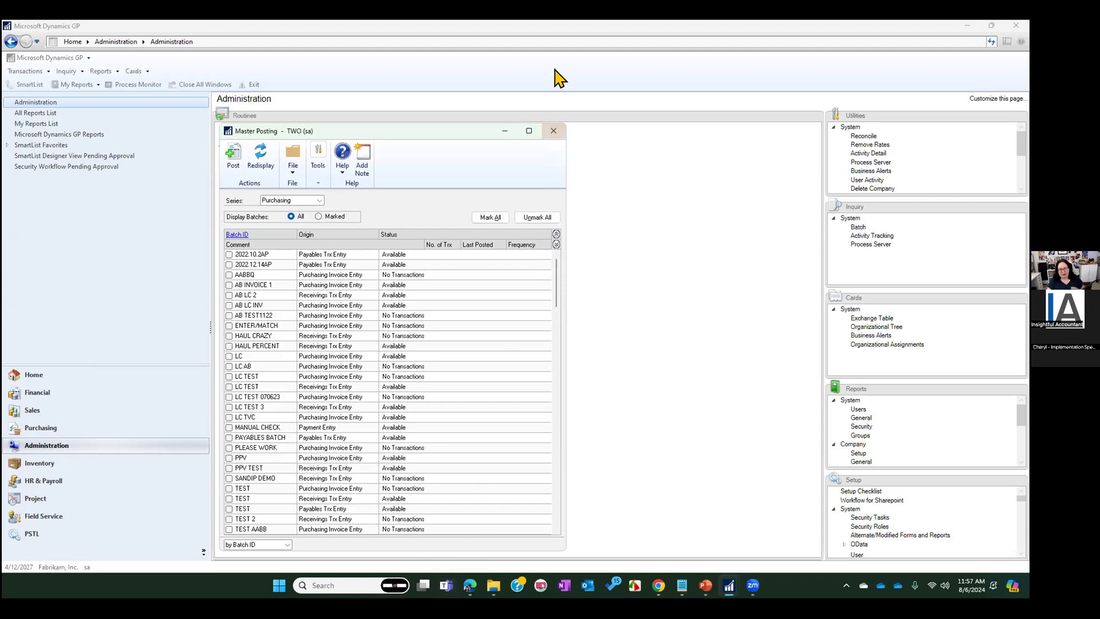
{"action": "left_click", "coordinate": [553, 131]}
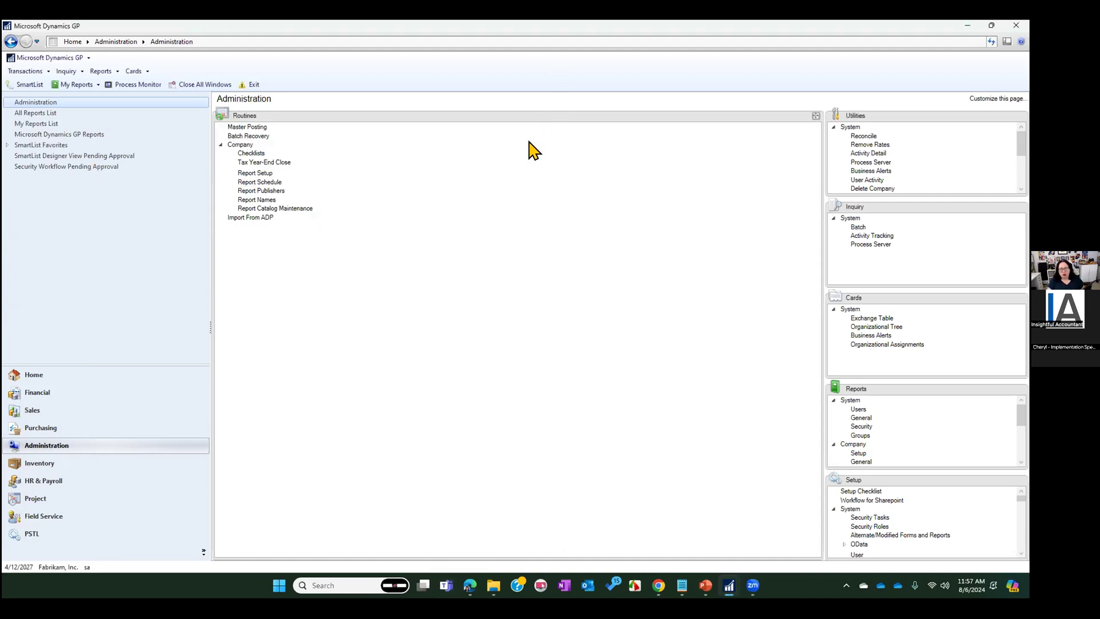
Open SmartList and display the Transactions by Vendor favorite under the Purchasing series' Payables Transactions
{"action": "left_click", "coordinate": [23, 84]}
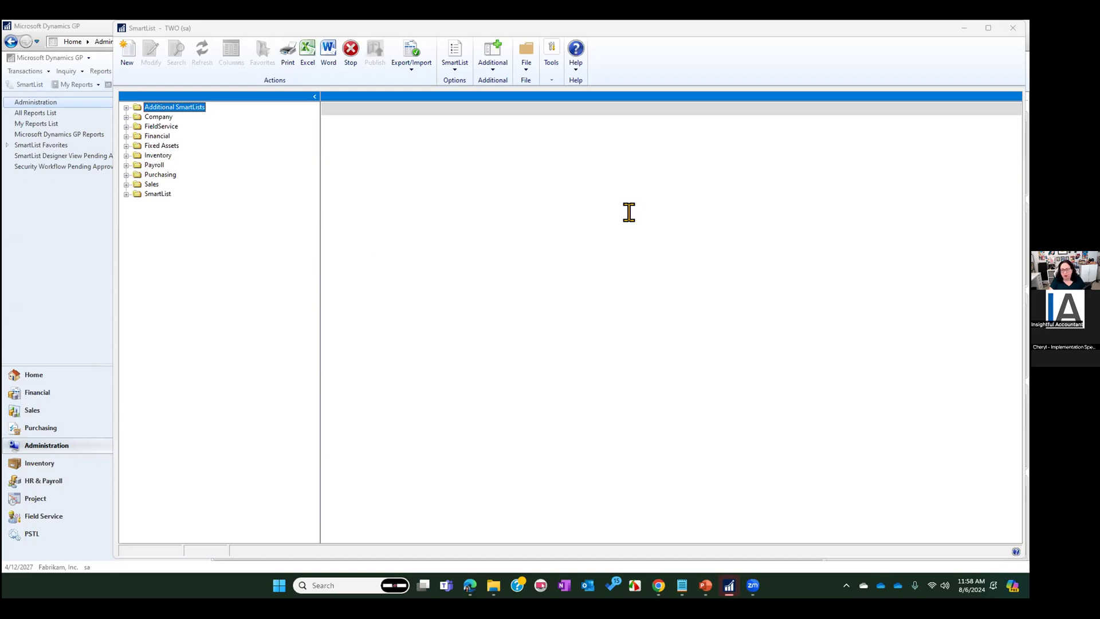
{"action": "left_click", "coordinate": [126, 175]}
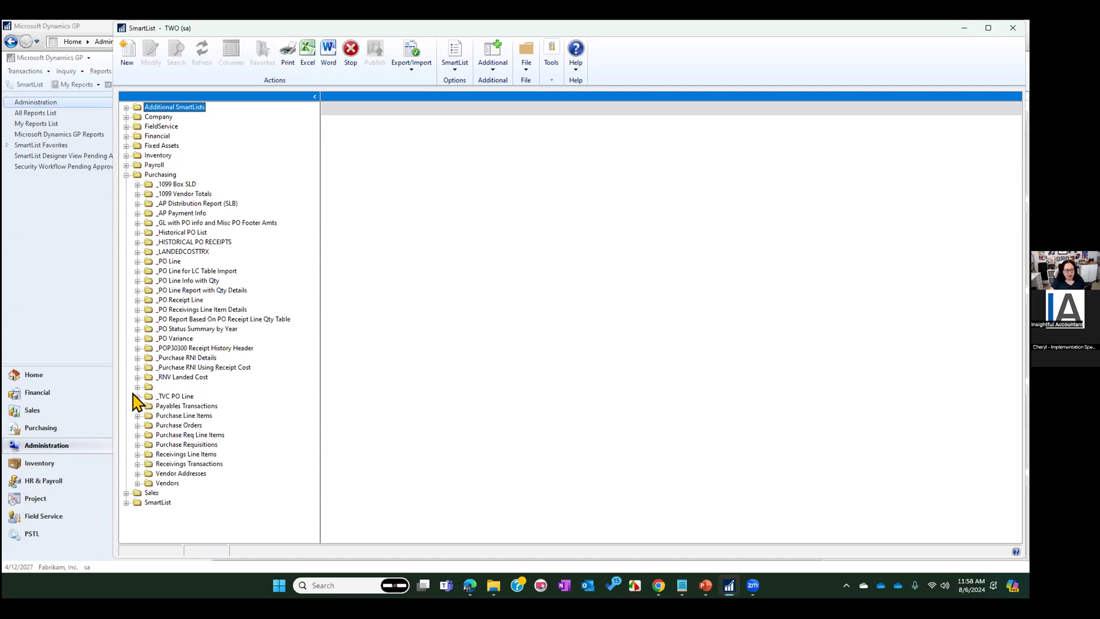
{"action": "left_click", "coordinate": [164, 407]}
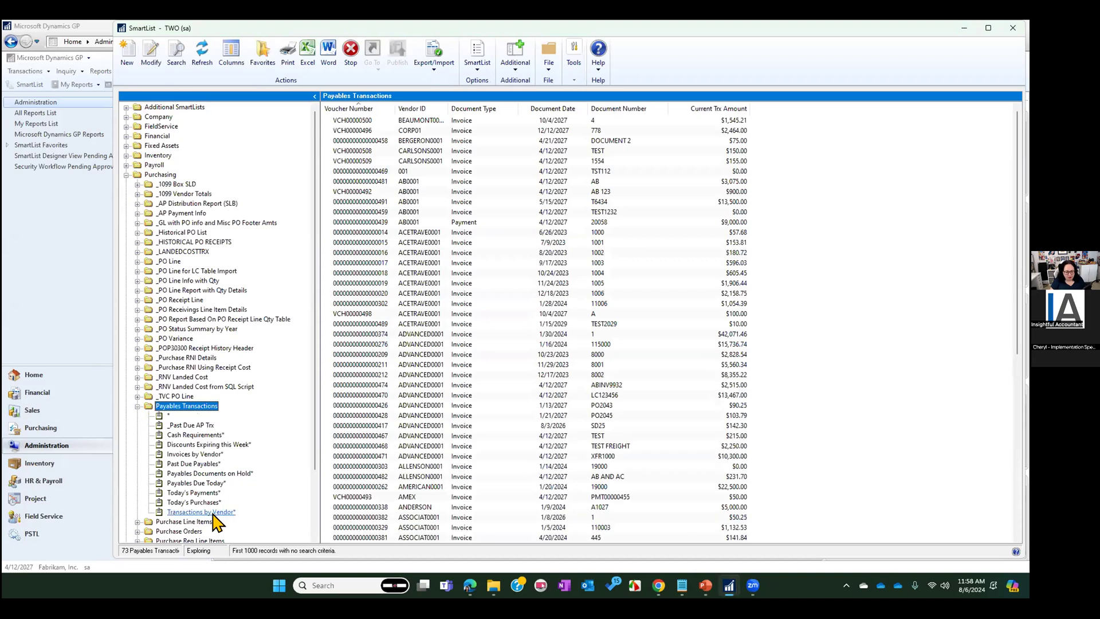
{"action": "left_click", "coordinate": [209, 513]}
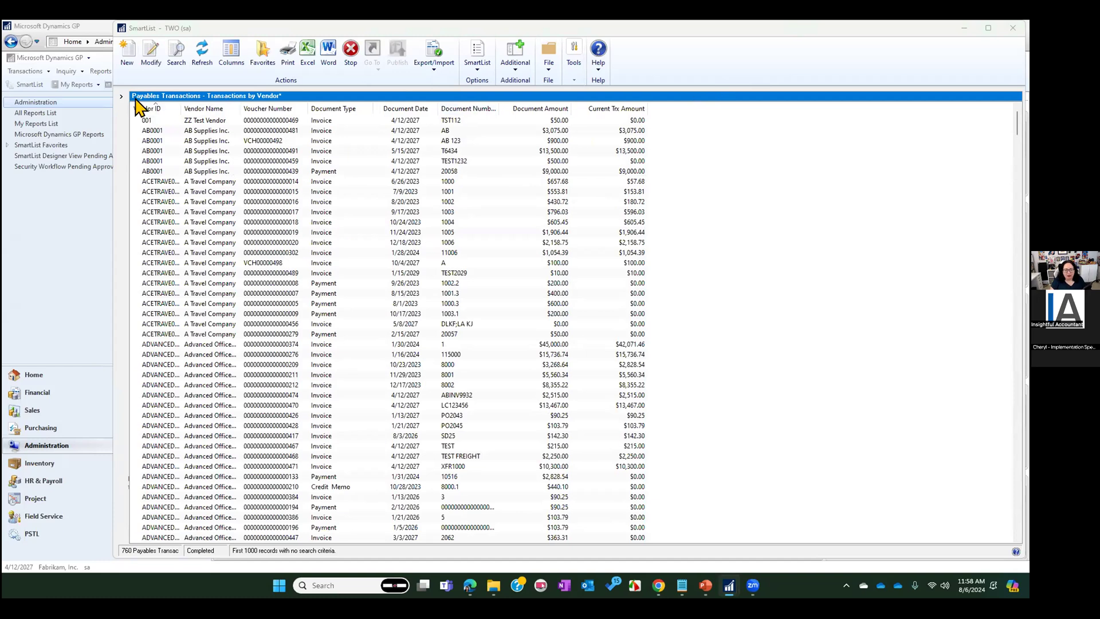
Add the Batch Number column to the Transactions by Vendor list and make it the first column
{"action": "left_click", "coordinate": [231, 55]}
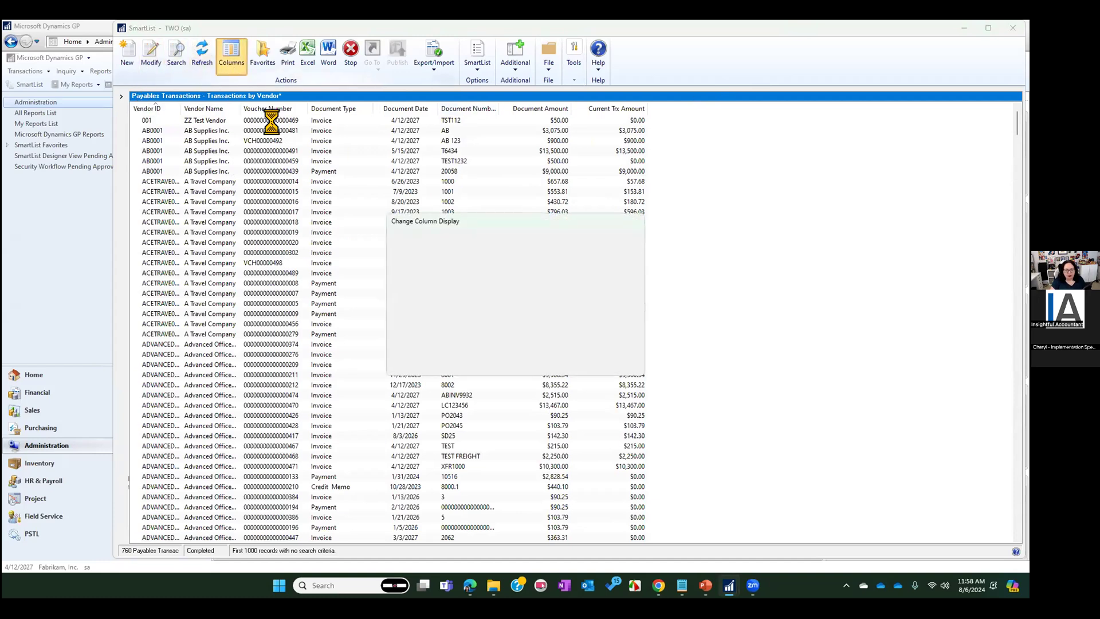
{"action": "left_click", "coordinate": [417, 360]}
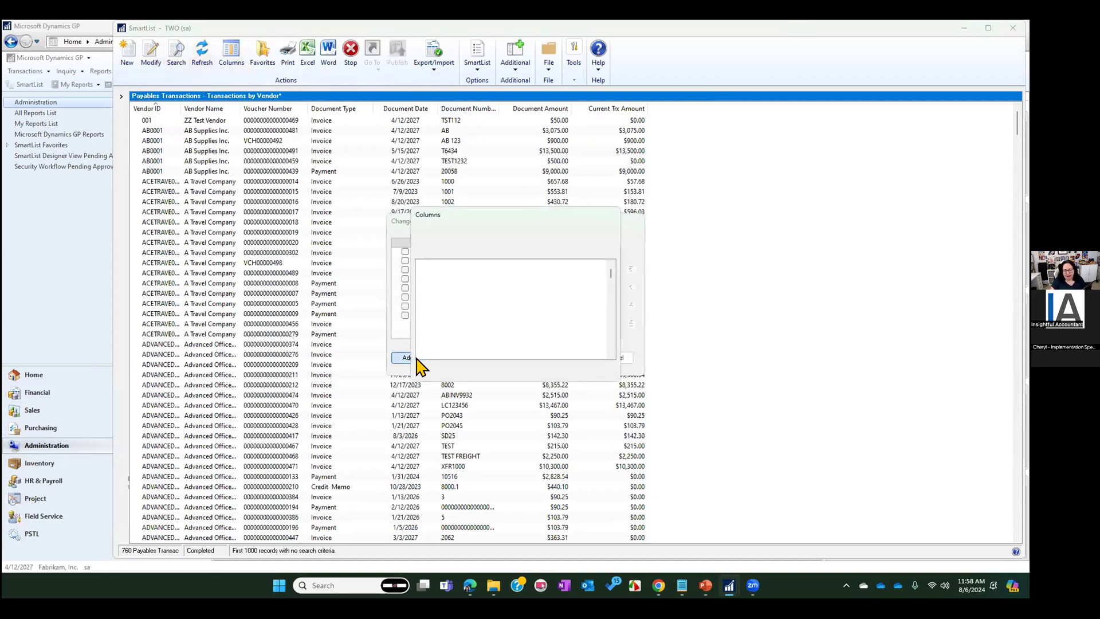
{"action": "left_click", "coordinate": [435, 316]}
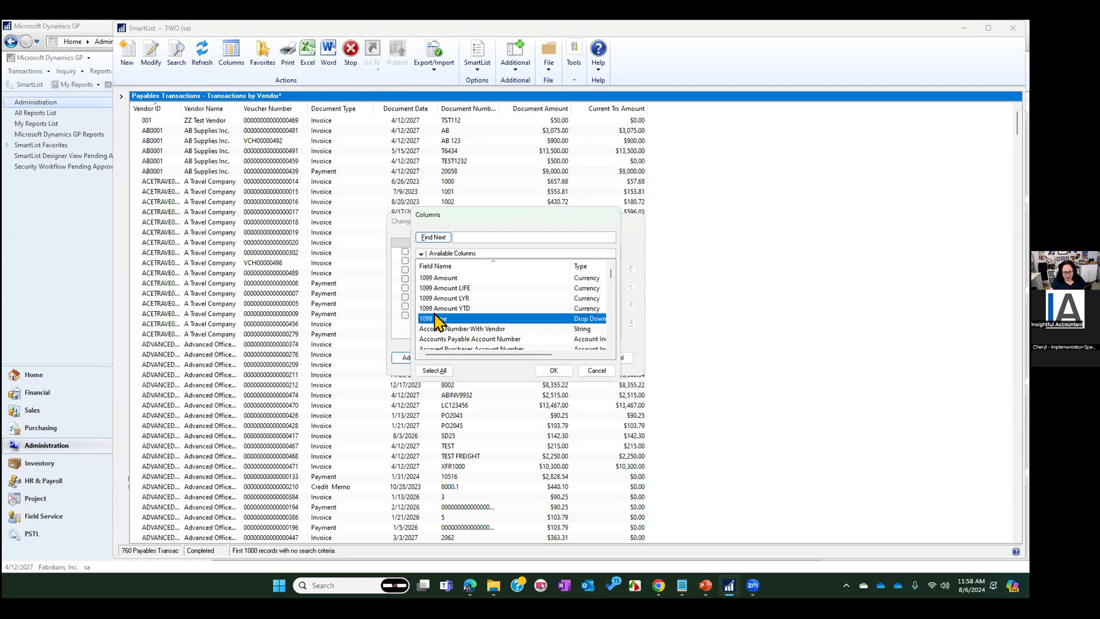
{"action": "key", "text": "b"}
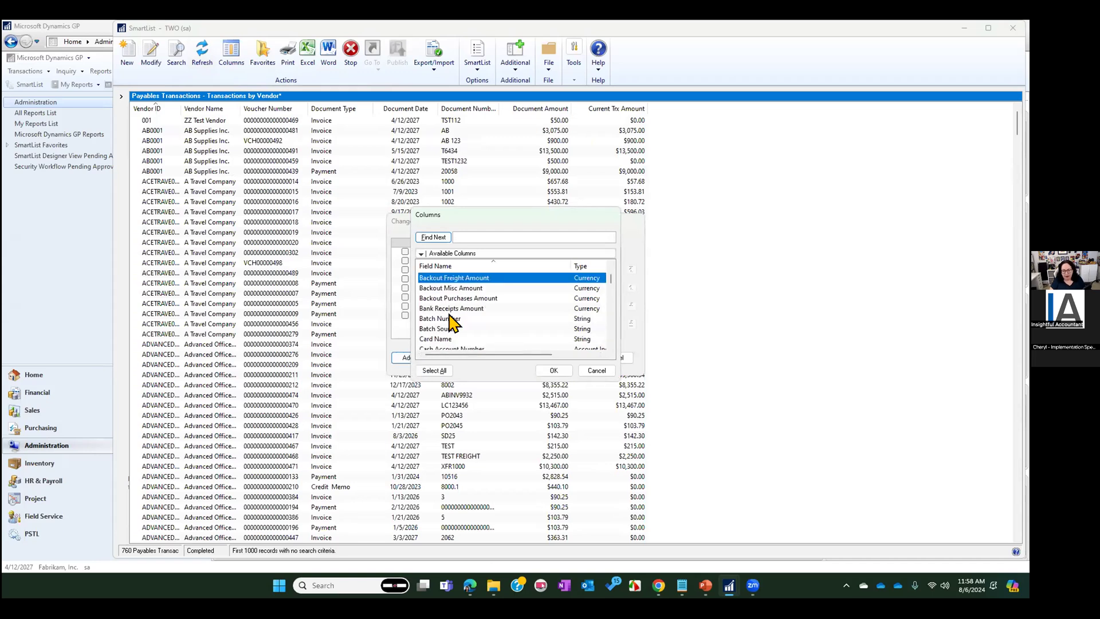
{"action": "double_click", "coordinate": [447, 316]}
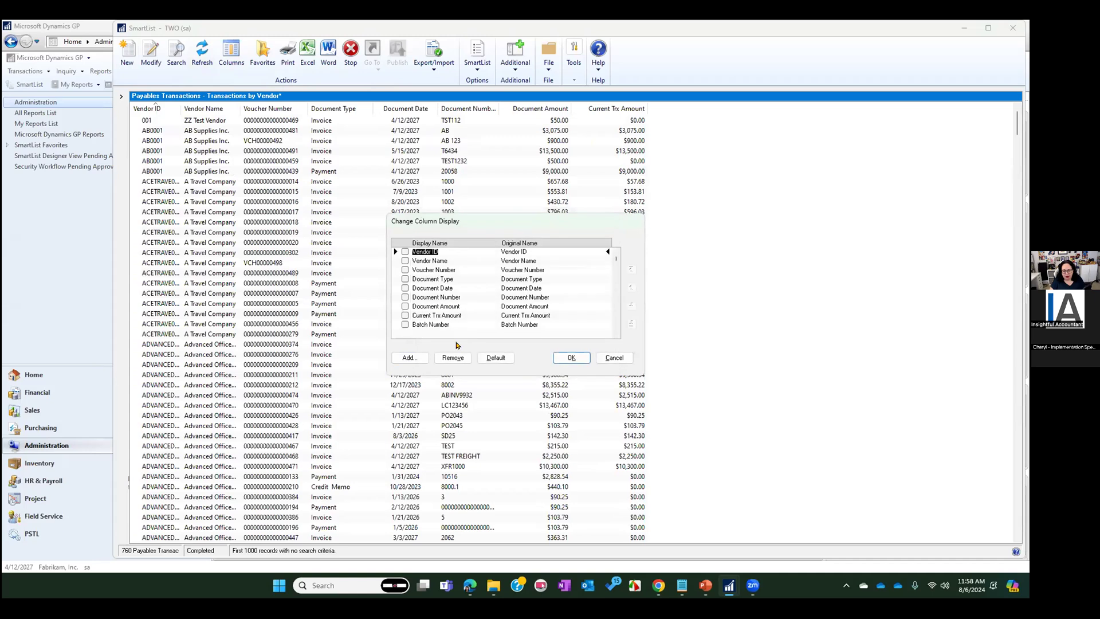
{"action": "left_click", "coordinate": [405, 326]}
{"action": "left_click", "coordinate": [629, 272]}
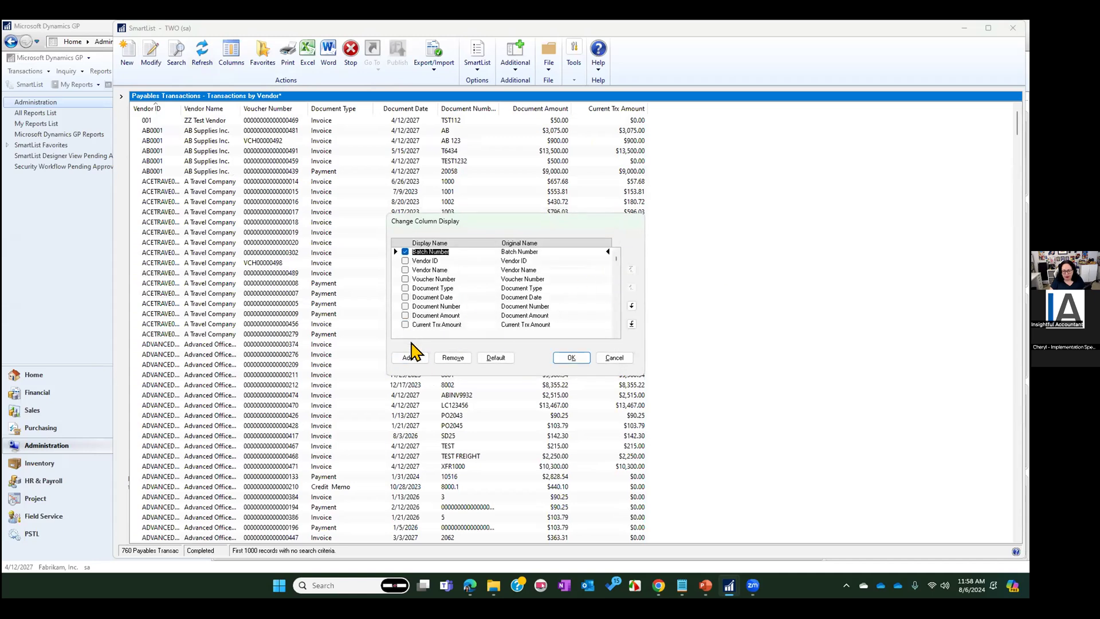
{"action": "left_click", "coordinate": [406, 253]}
Add the Document Status column to the list and apply the column changes
{"action": "left_click", "coordinate": [409, 357]}
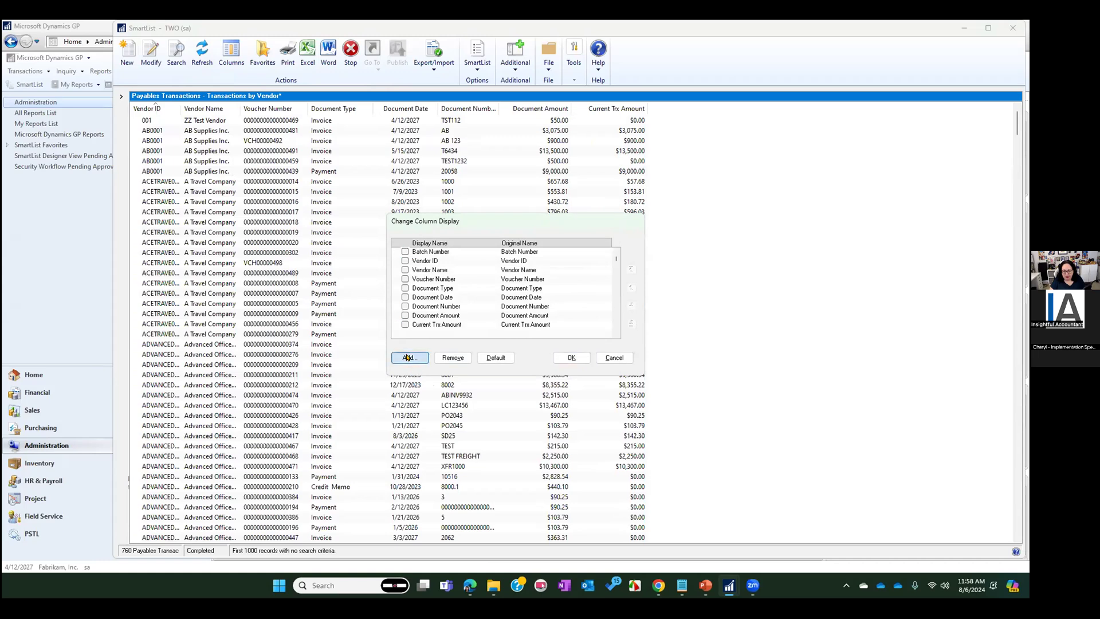
{"action": "left_click", "coordinate": [451, 318]}
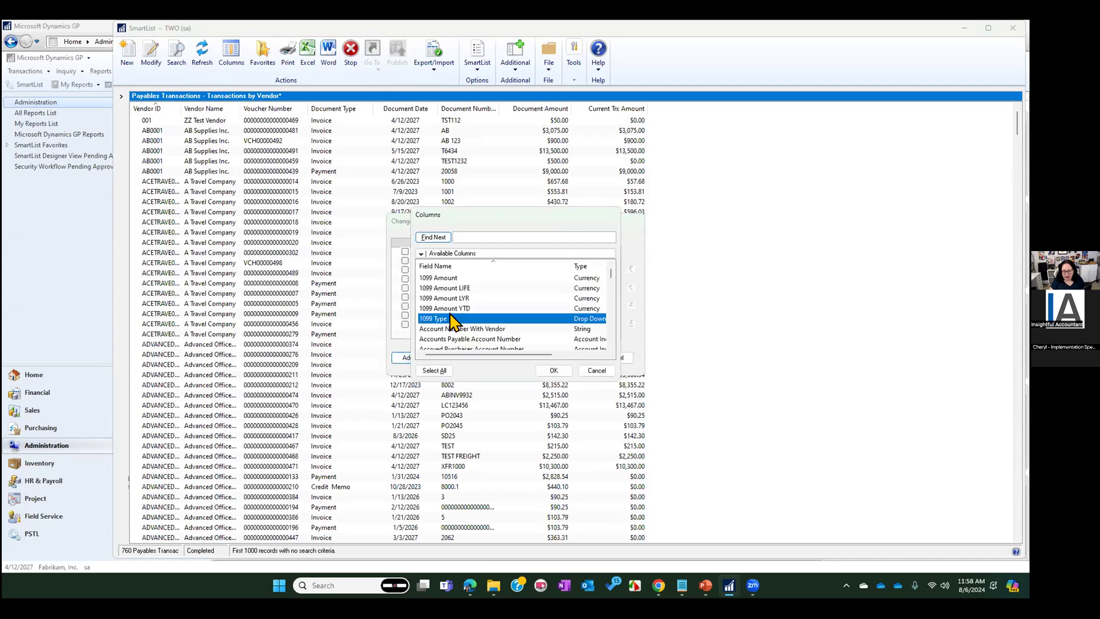
{"action": "scroll", "coordinate": [451, 315], "scroll_direction": "down", "scroll_amount": 10}
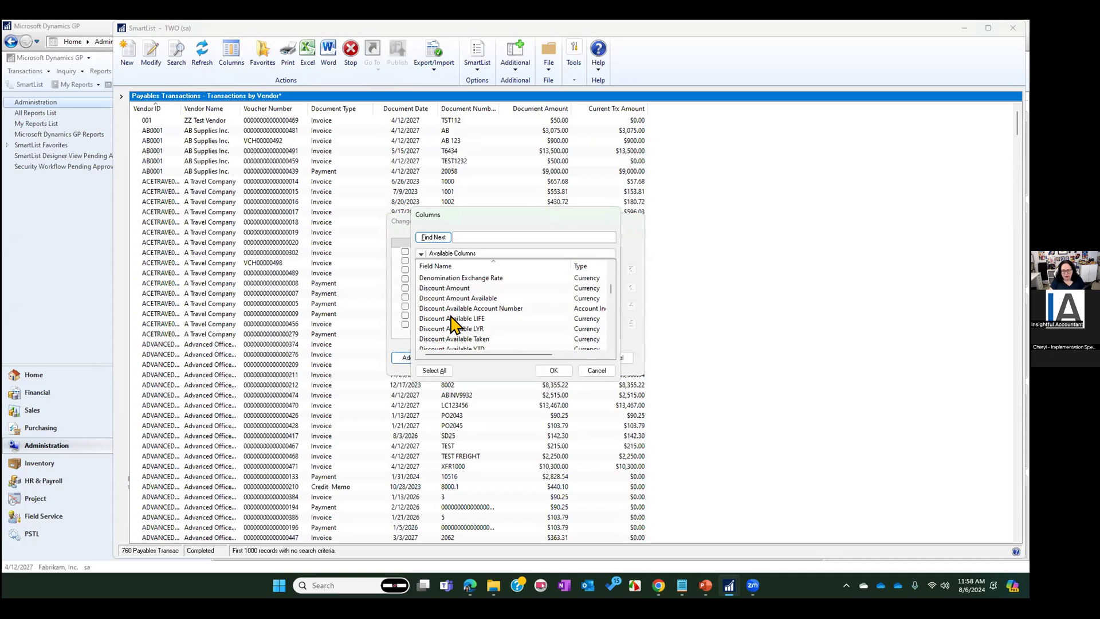
{"action": "double_click", "coordinate": [450, 309]}
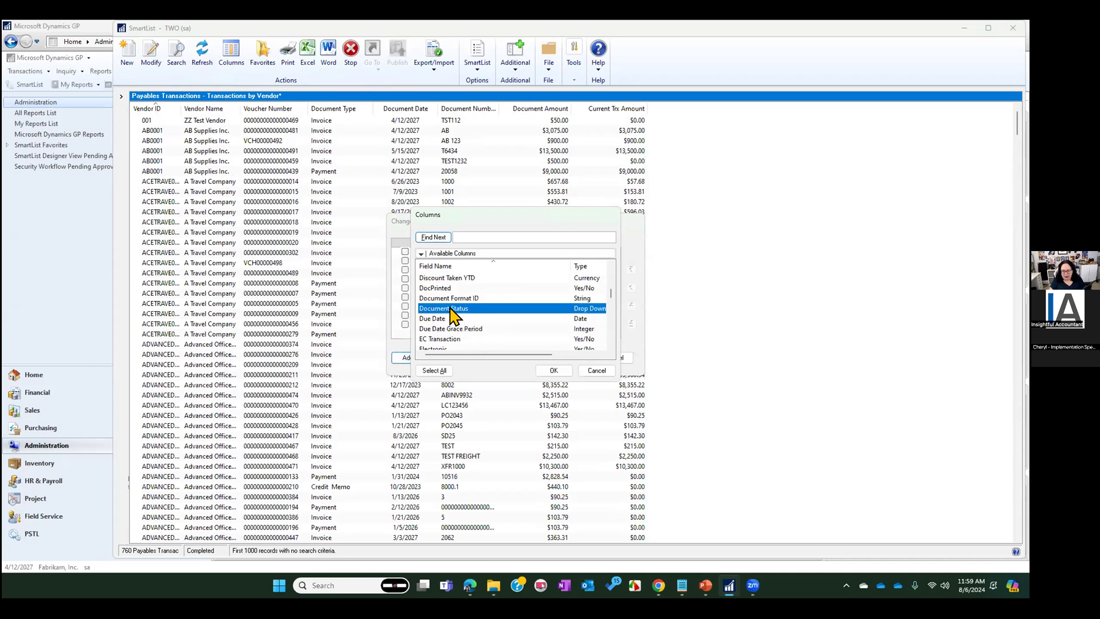
{"action": "left_click", "coordinate": [570, 358]}
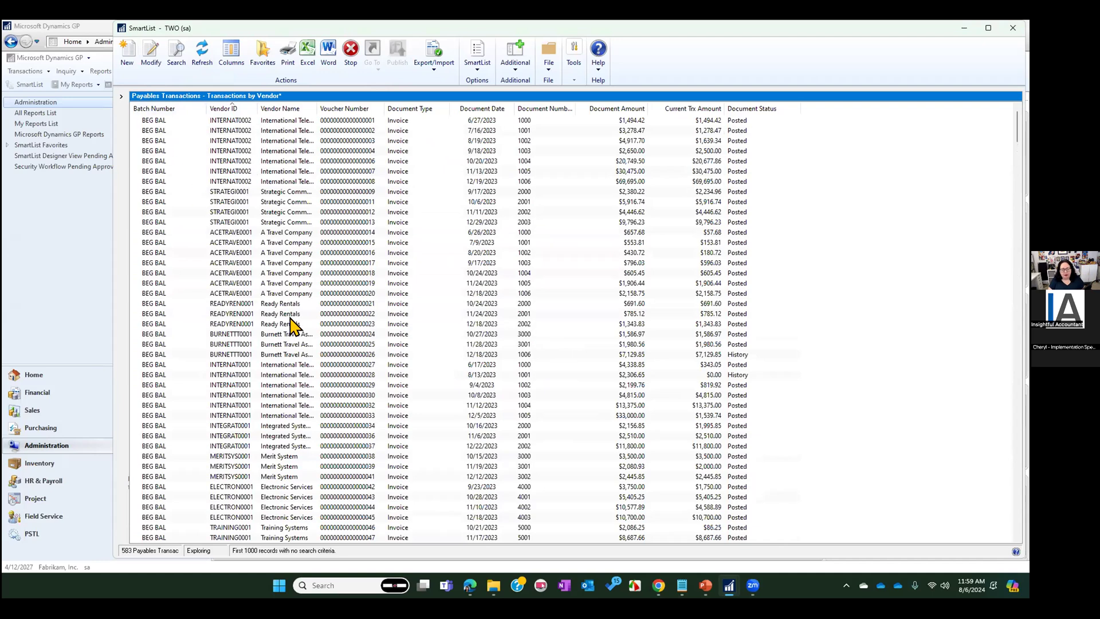
Save the list as a favorite with a reminder, named "SmartList - Unposted AP" and visible to User ID
{"action": "left_click", "coordinate": [263, 54]}
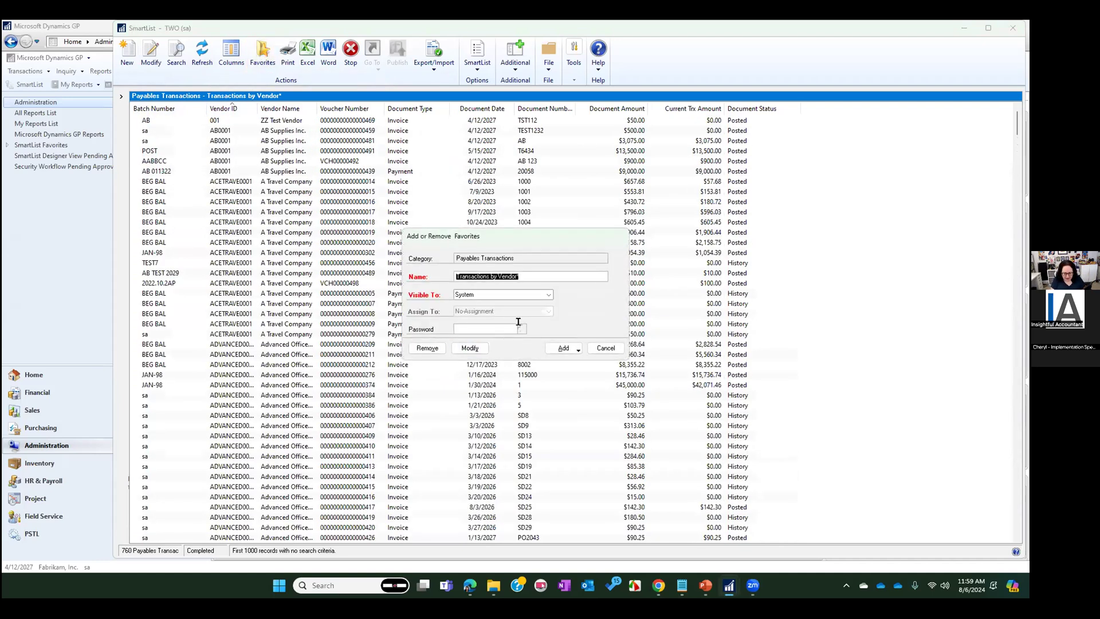
{"action": "type", "text": "Unposted AP"}
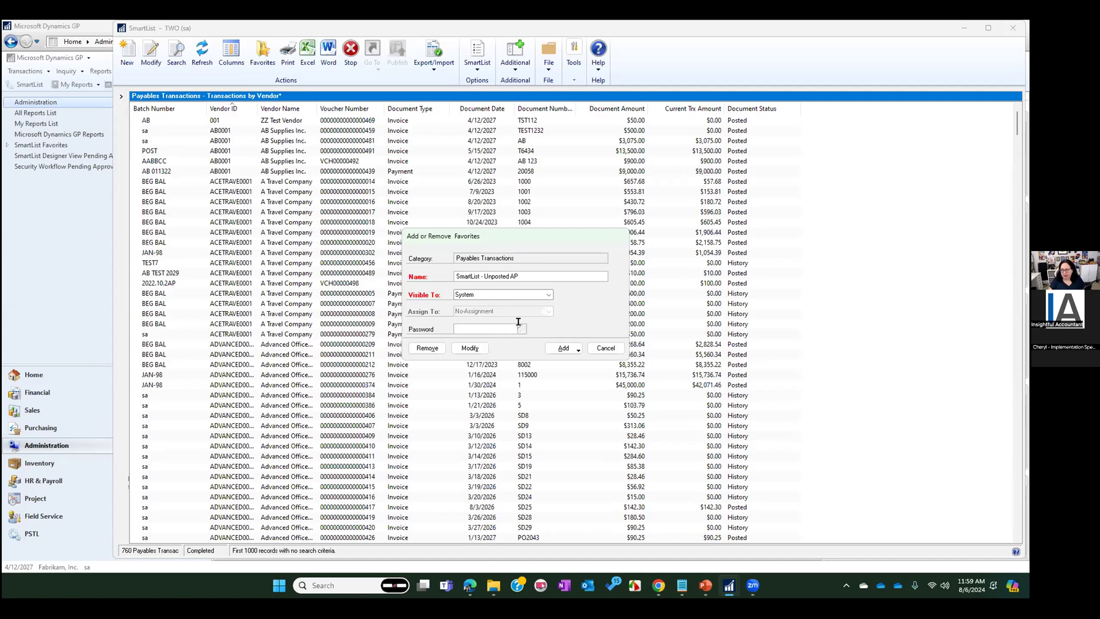
{"action": "left_click", "coordinate": [534, 297]}
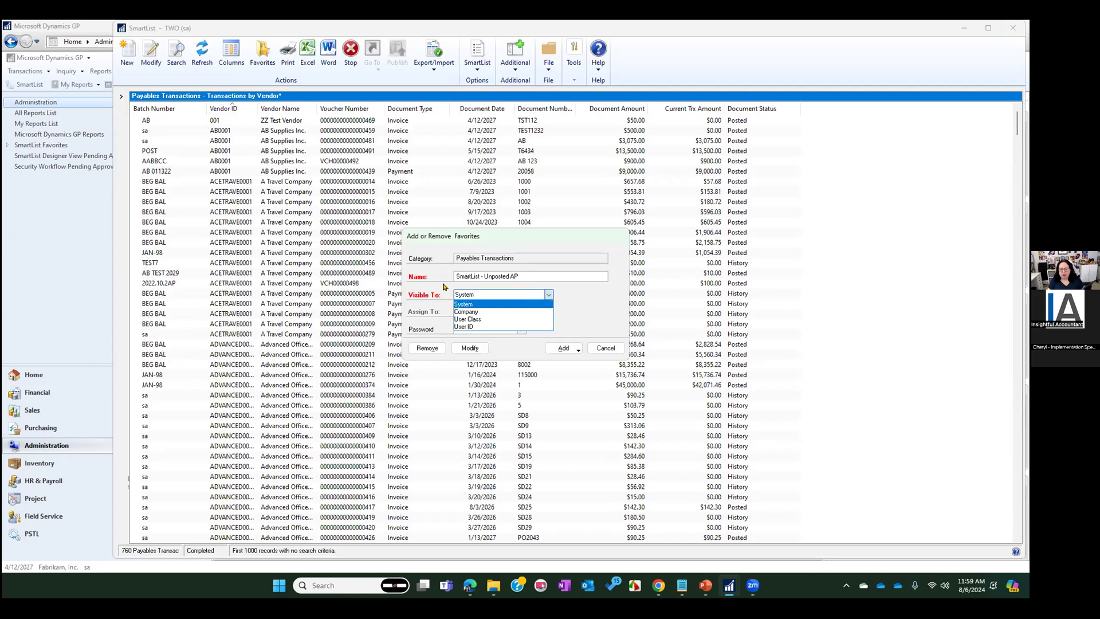
{"action": "left_click", "coordinate": [475, 327]}
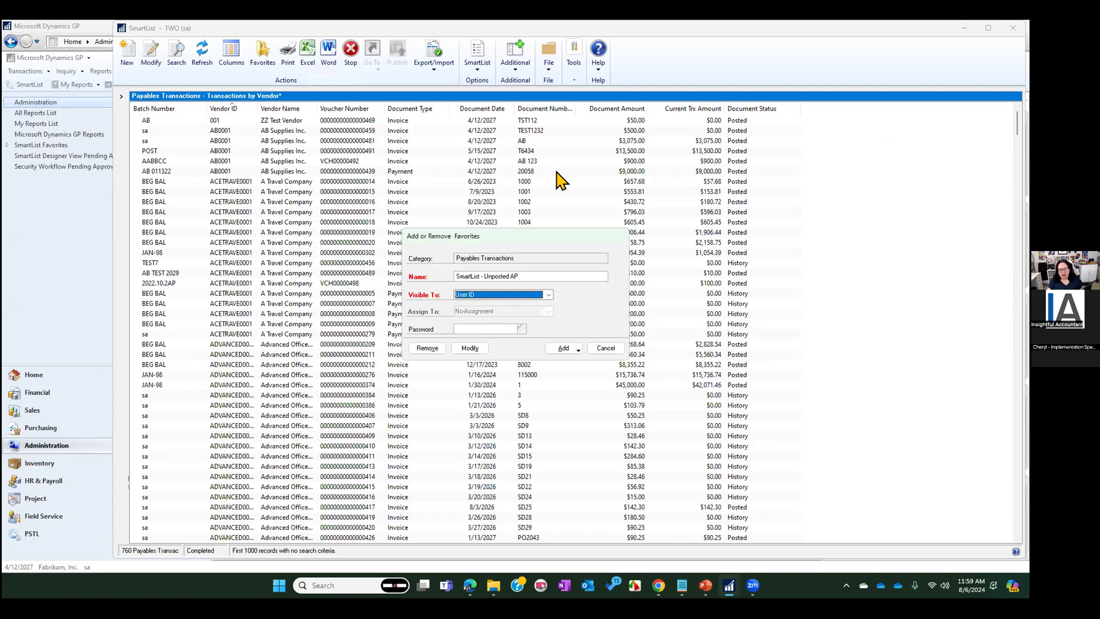
{"action": "left_click", "coordinate": [576, 348]}
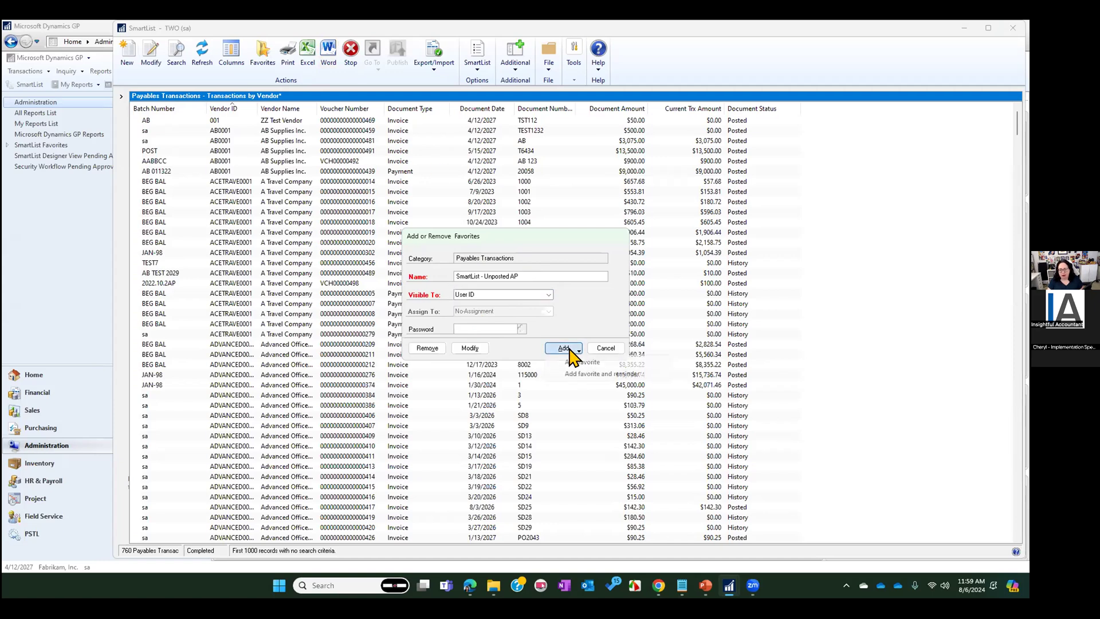
{"action": "left_click", "coordinate": [582, 375]}
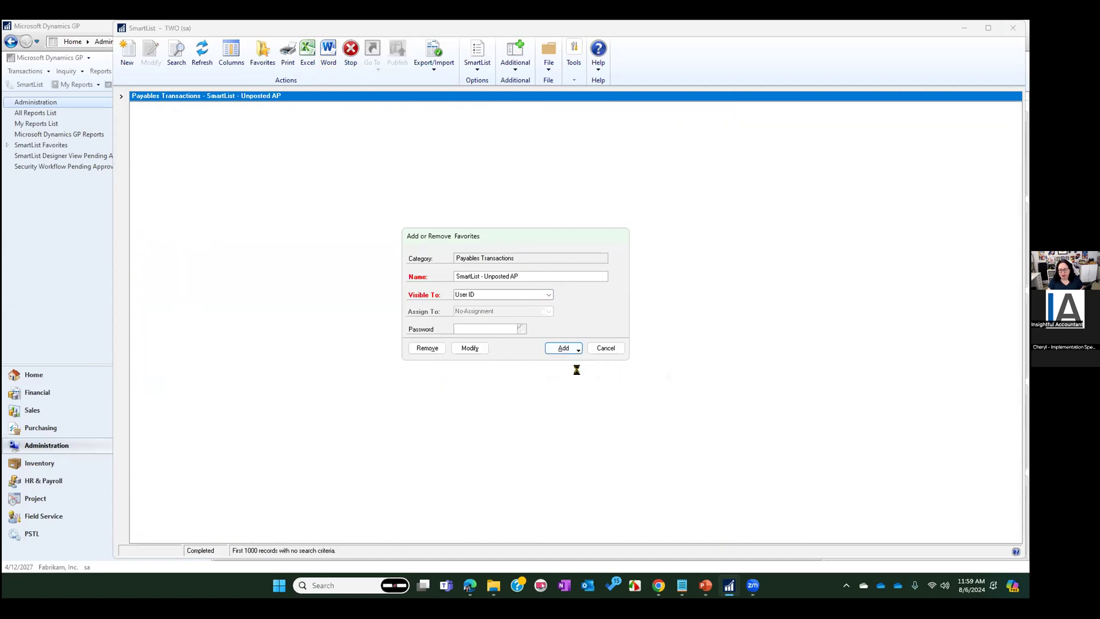
Set the custom reminder to trigger when the number of records is not equal to 0, and save it
{"action": "left_click", "coordinate": [295, 257]}
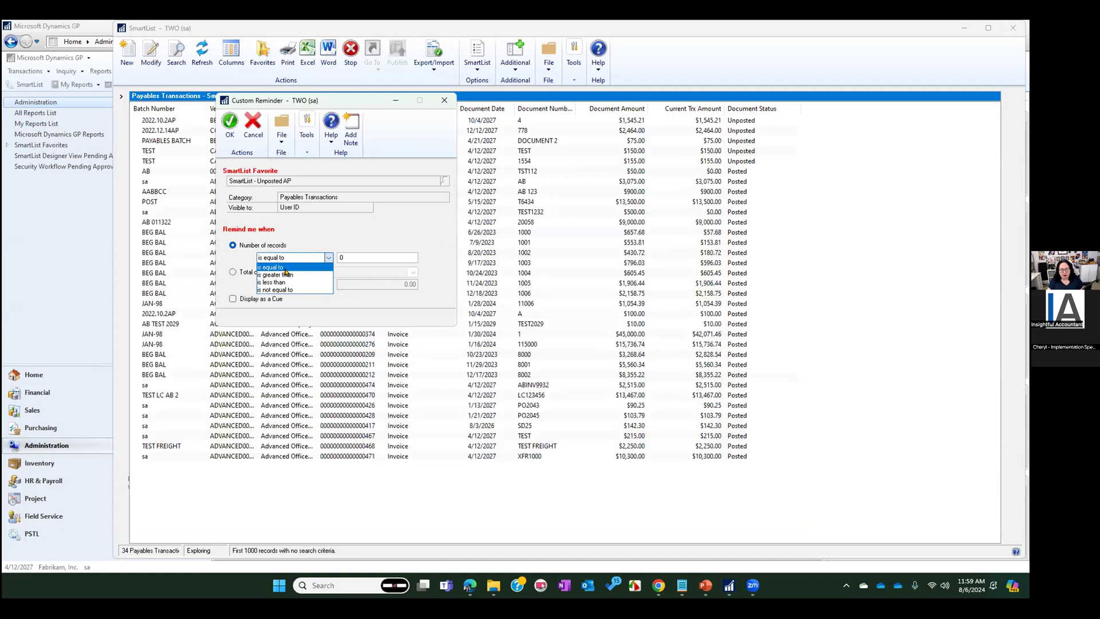
{"action": "left_click", "coordinate": [281, 289]}
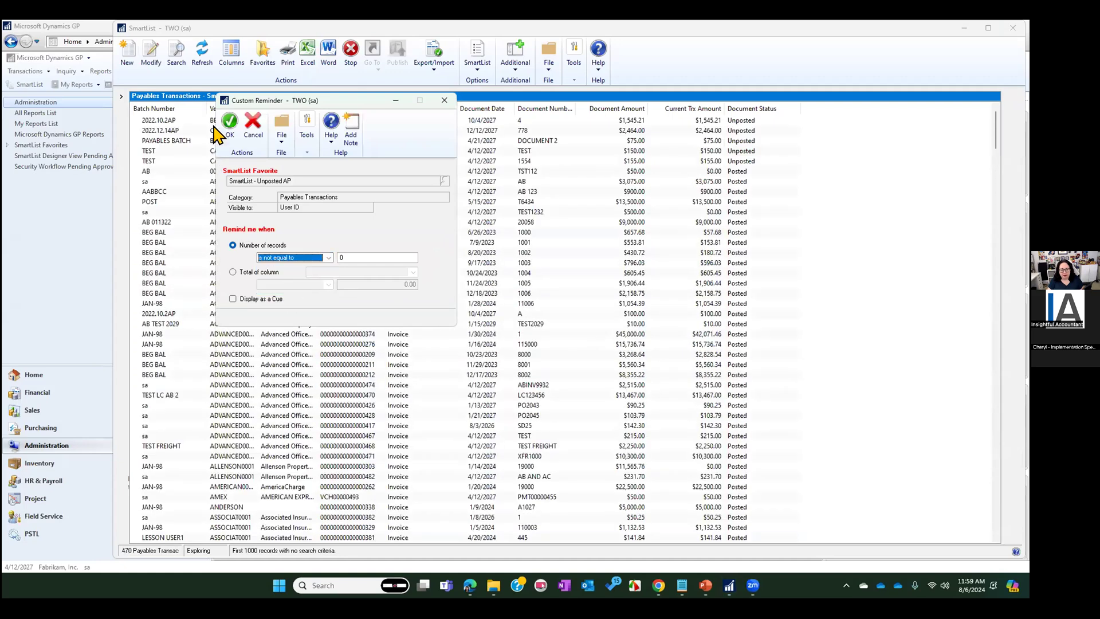
{"action": "left_click", "coordinate": [228, 124]}
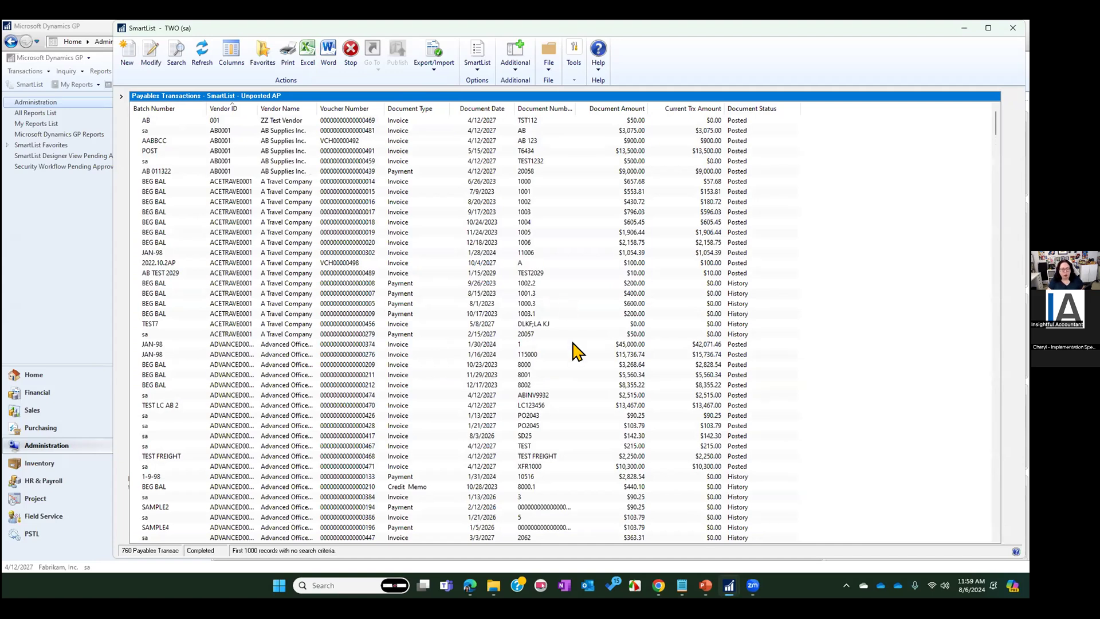
Add the Posting Date column to the Unposted AP list's column display
{"action": "left_click", "coordinate": [236, 58]}
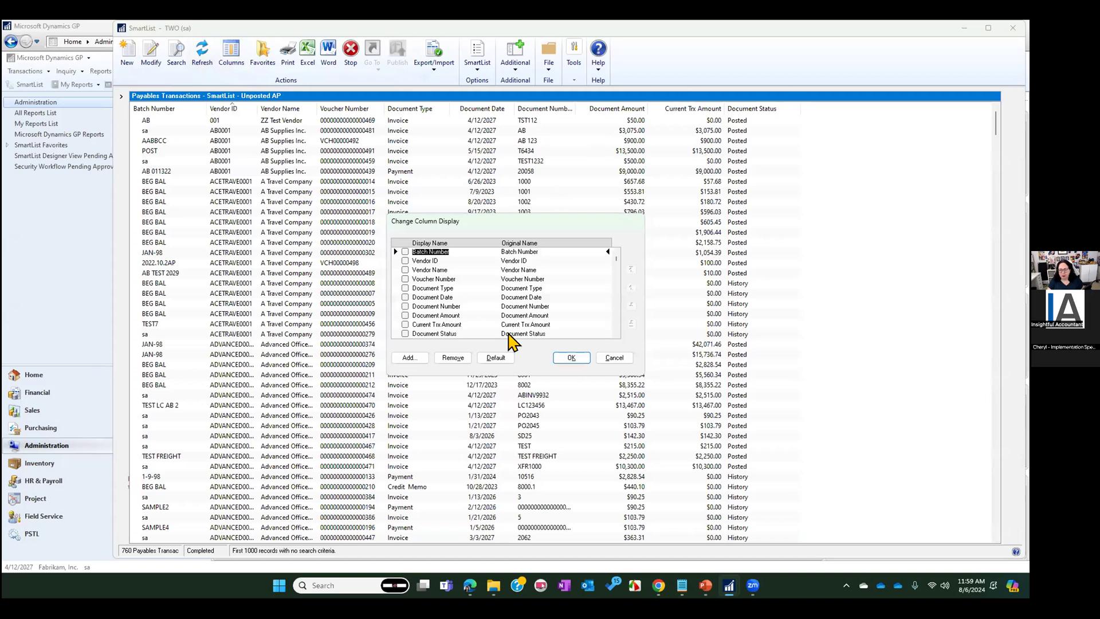
{"action": "left_click", "coordinate": [409, 358]}
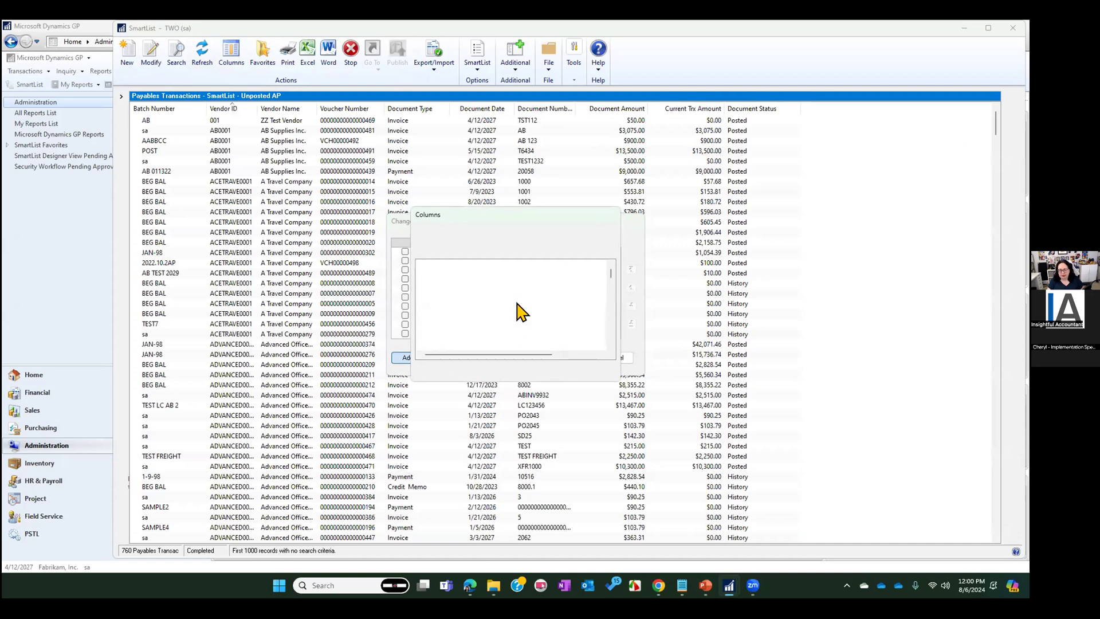
{"action": "left_click", "coordinate": [444, 318]}
{"action": "left_click", "coordinate": [570, 266]}
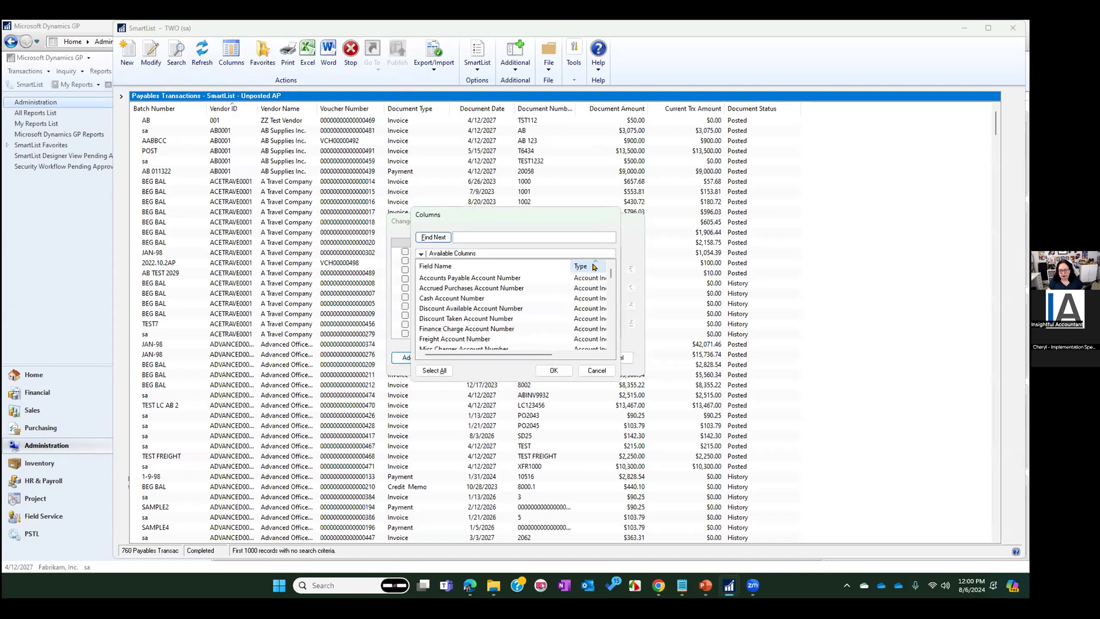
{"action": "scroll", "coordinate": [577, 309], "scroll_direction": "down", "scroll_amount": 5}
{"action": "scroll", "coordinate": [578, 317], "scroll_direction": "down", "scroll_amount": 15}
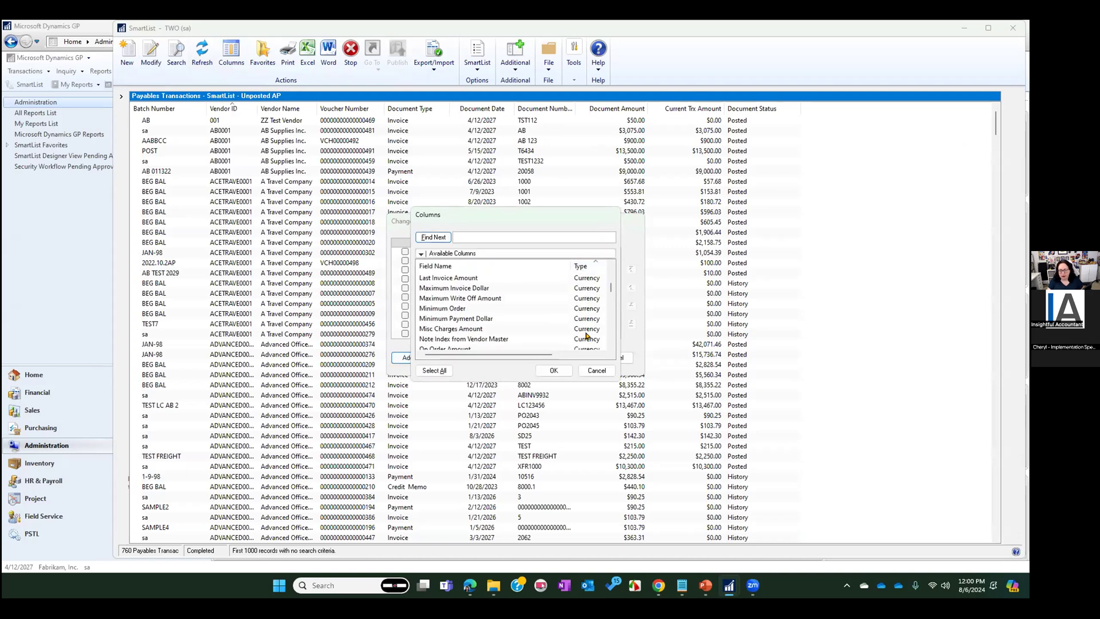
{"action": "scroll", "coordinate": [587, 335], "scroll_direction": "down", "scroll_amount": 3}
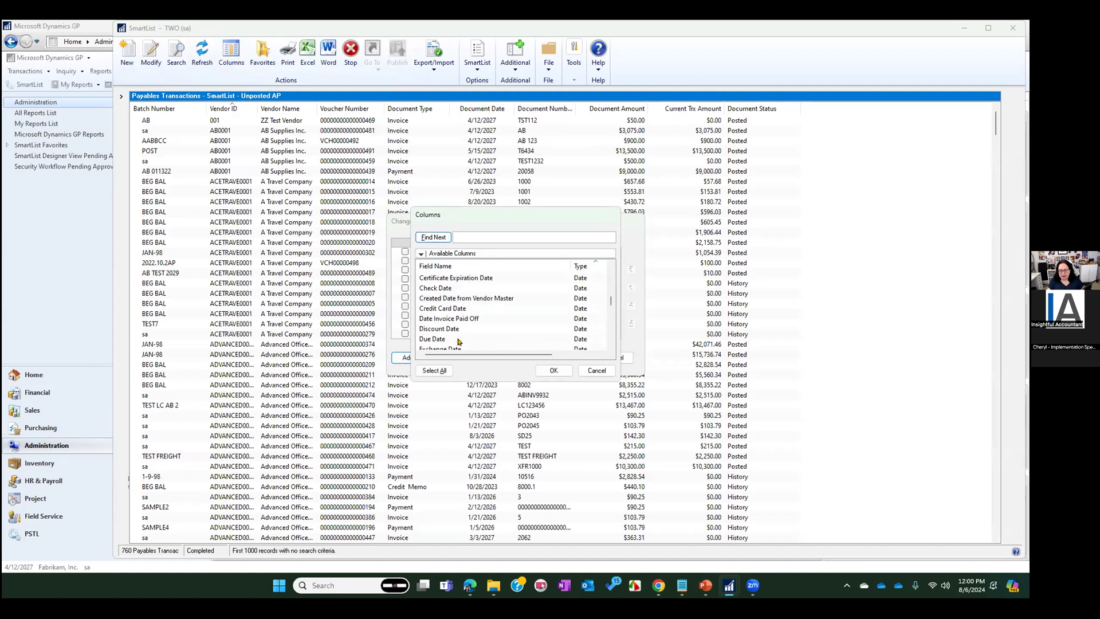
{"action": "scroll", "coordinate": [486, 331], "scroll_direction": "down", "scroll_amount": 2}
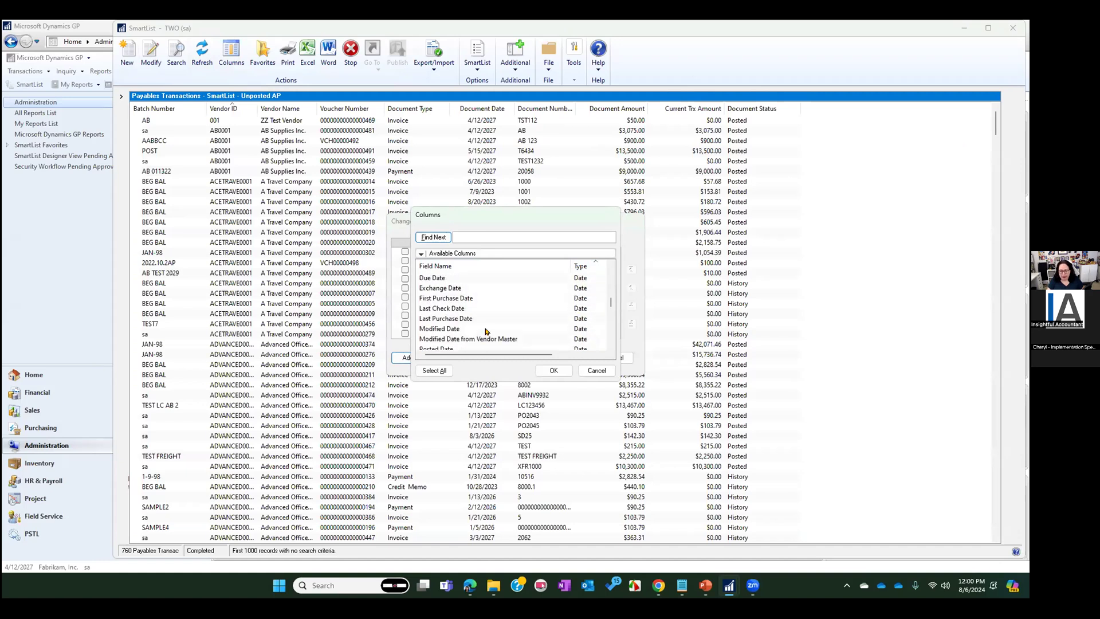
{"action": "scroll", "coordinate": [486, 331], "scroll_direction": "down", "scroll_amount": 1}
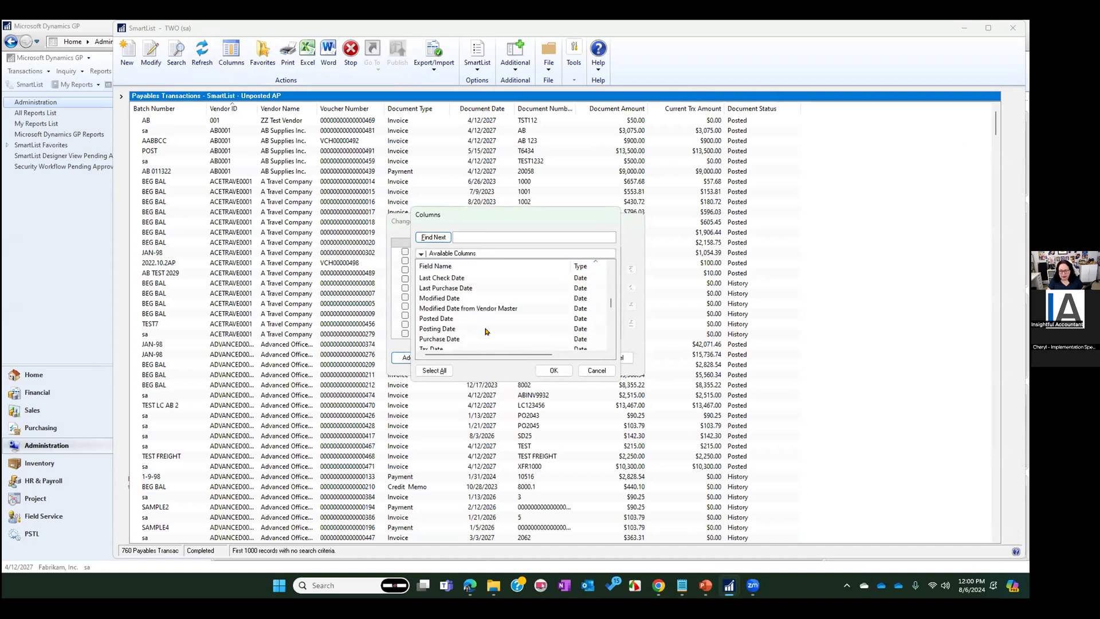
{"action": "left_click", "coordinate": [434, 330]}
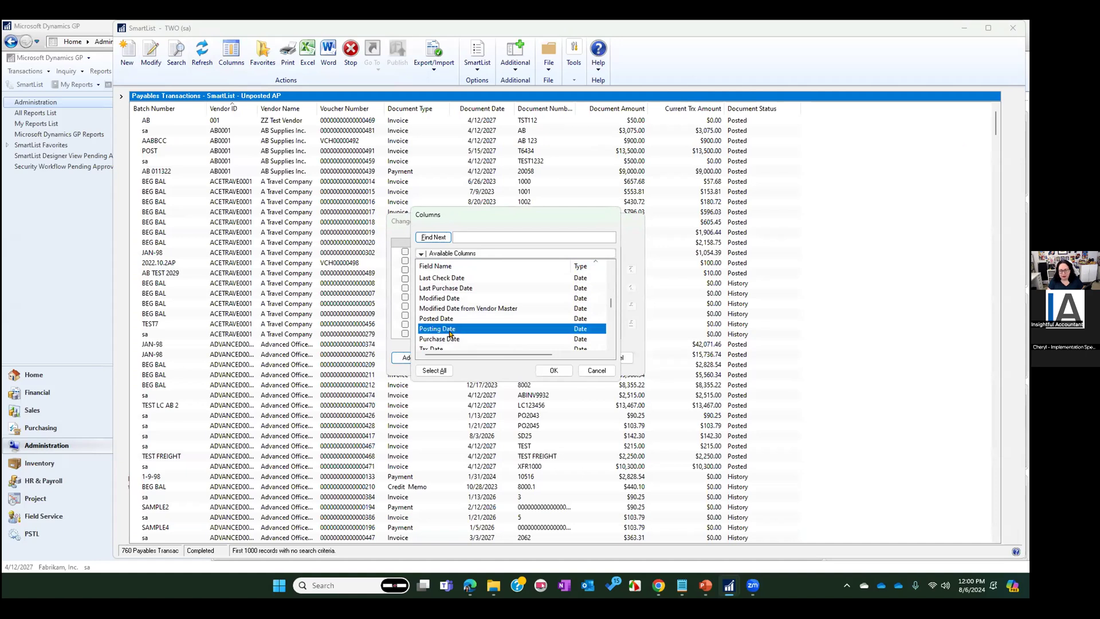
{"action": "left_click", "coordinate": [556, 370]}
Reorder the columns so Document Date and Posting Date directly follow Batch Number, and apply the column changes
{"action": "scroll", "coordinate": [473, 337], "scroll_direction": "down", "scroll_amount": 1}
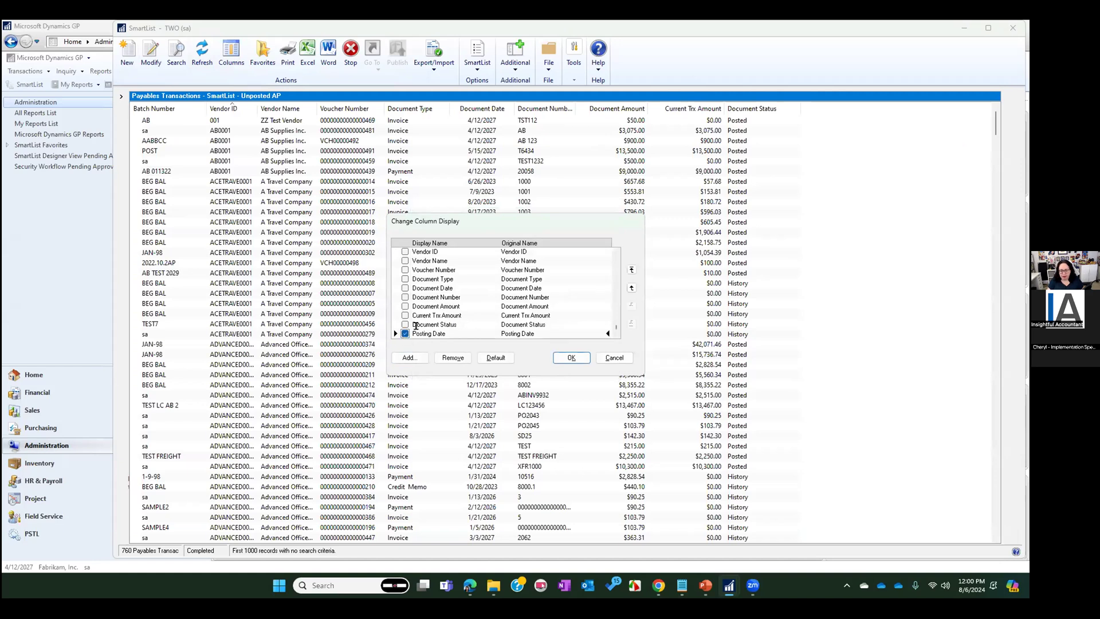
{"action": "left_click", "coordinate": [631, 270]}
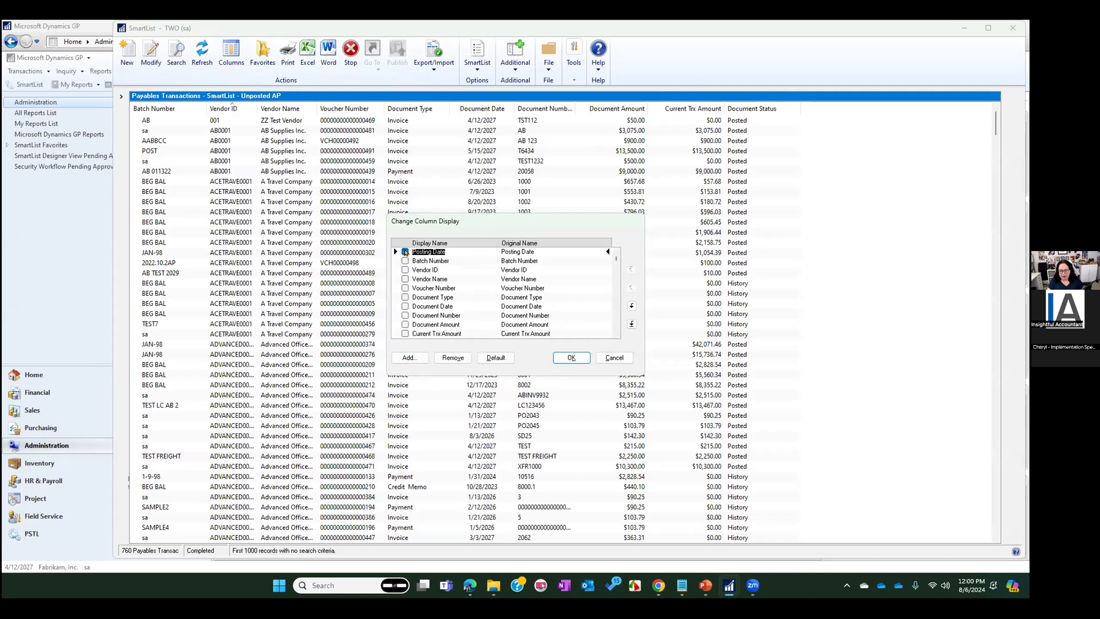
{"action": "left_click", "coordinate": [631, 306]}
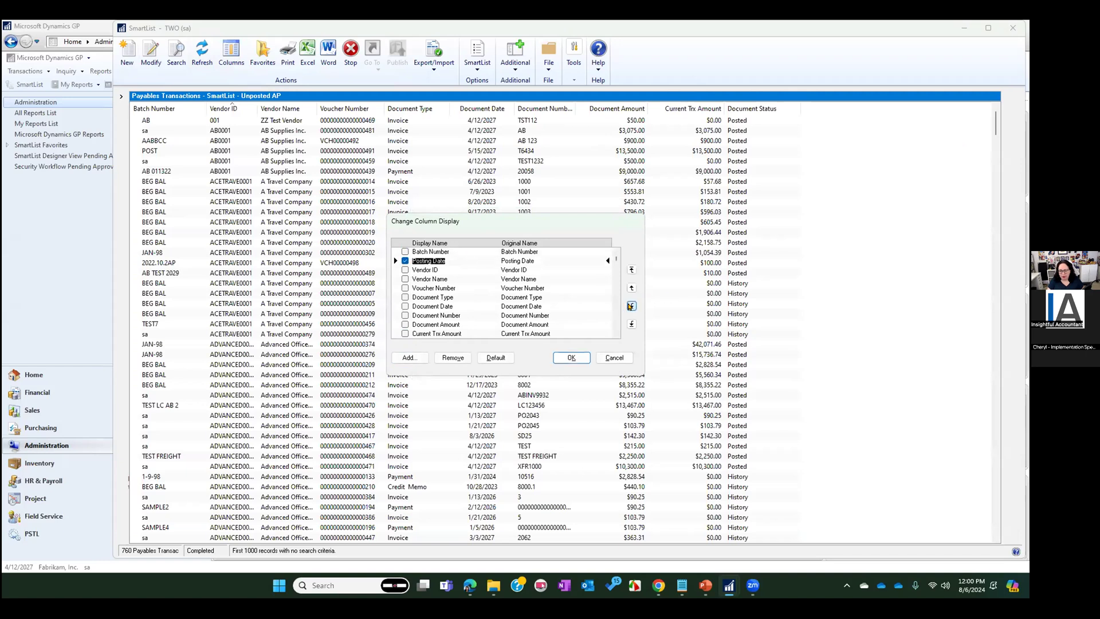
{"action": "left_click", "coordinate": [406, 262]}
{"action": "left_click", "coordinate": [405, 306]}
{"action": "left_click", "coordinate": [632, 269]}
{"action": "left_click", "coordinate": [631, 306]}
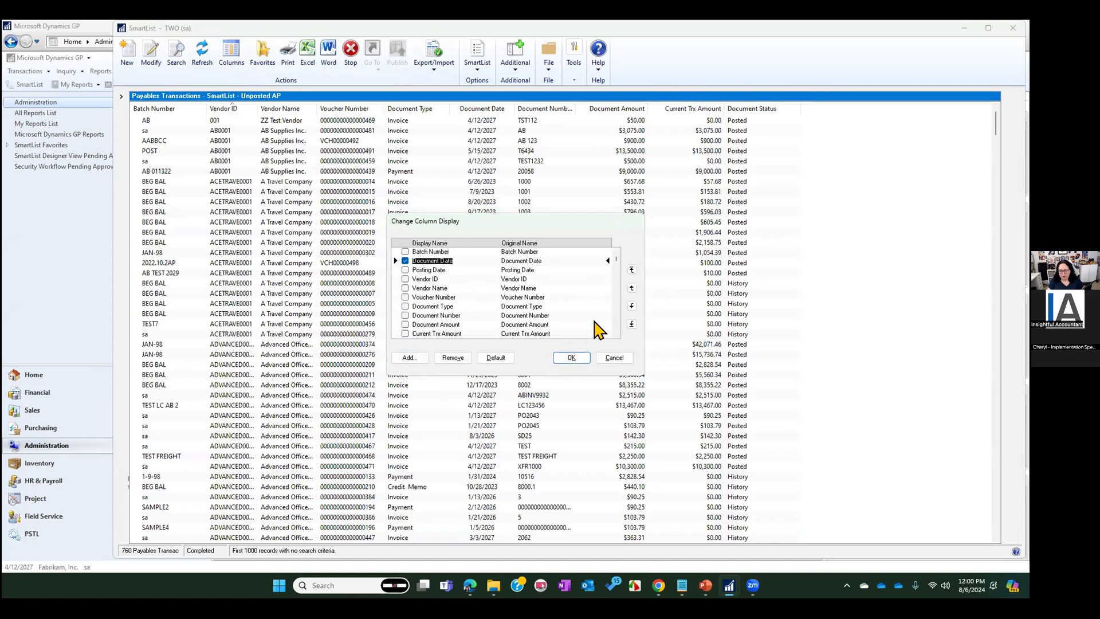
{"action": "left_click", "coordinate": [571, 358]}
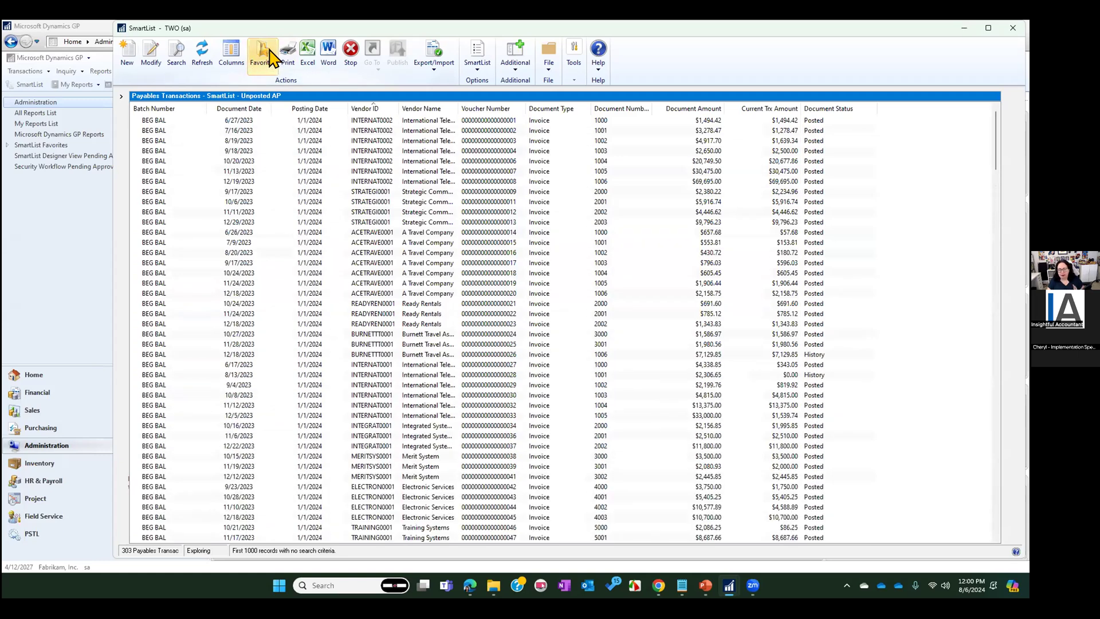
Save the revised column layout to the existing "SmartList - Unposted AP" favorite
{"action": "left_click", "coordinate": [263, 55]}
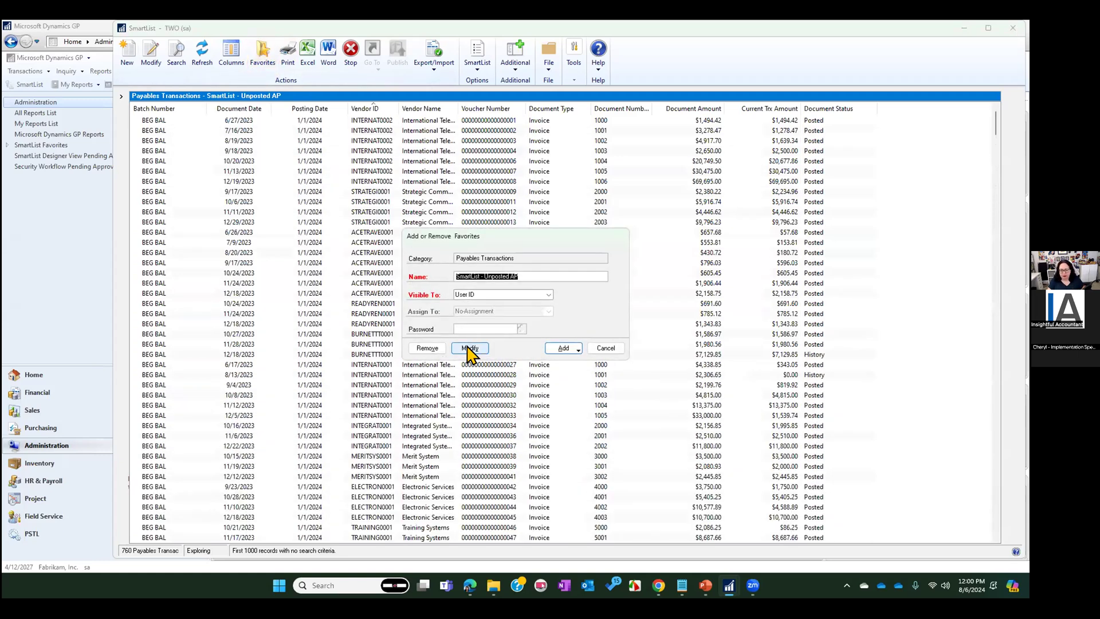
{"action": "left_click", "coordinate": [469, 348]}
{"action": "left_click", "coordinate": [494, 331]}
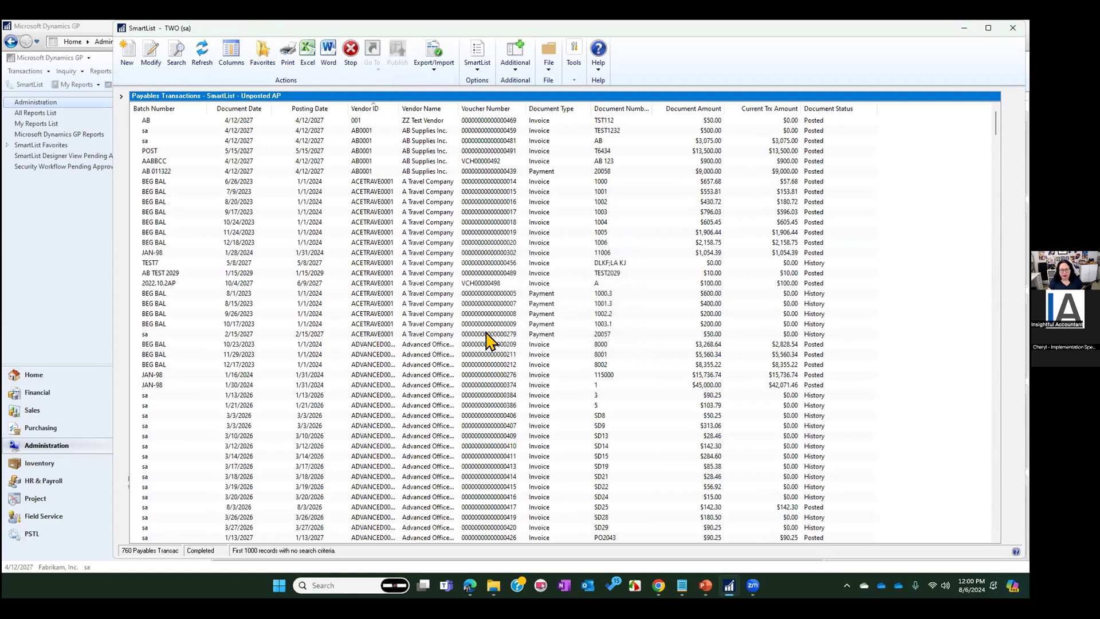
Filter the list to Document Status is equal to Unposted, and update the Unposted AP favorite with that search
{"action": "left_click", "coordinate": [176, 56]}
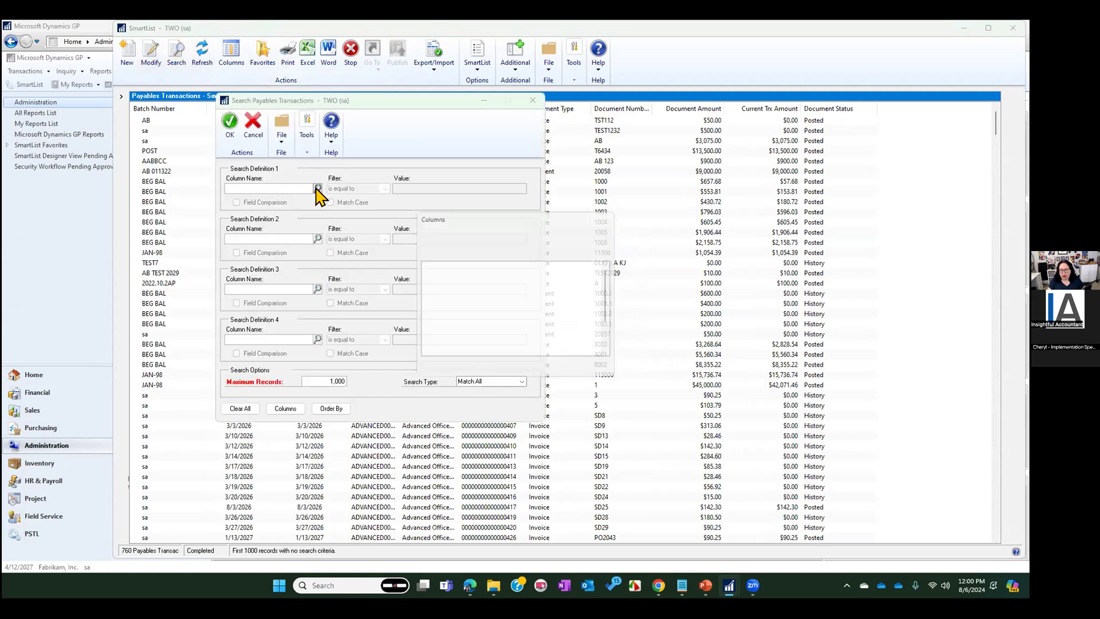
{"action": "left_click", "coordinate": [317, 188]}
{"action": "double_click", "coordinate": [452, 332]}
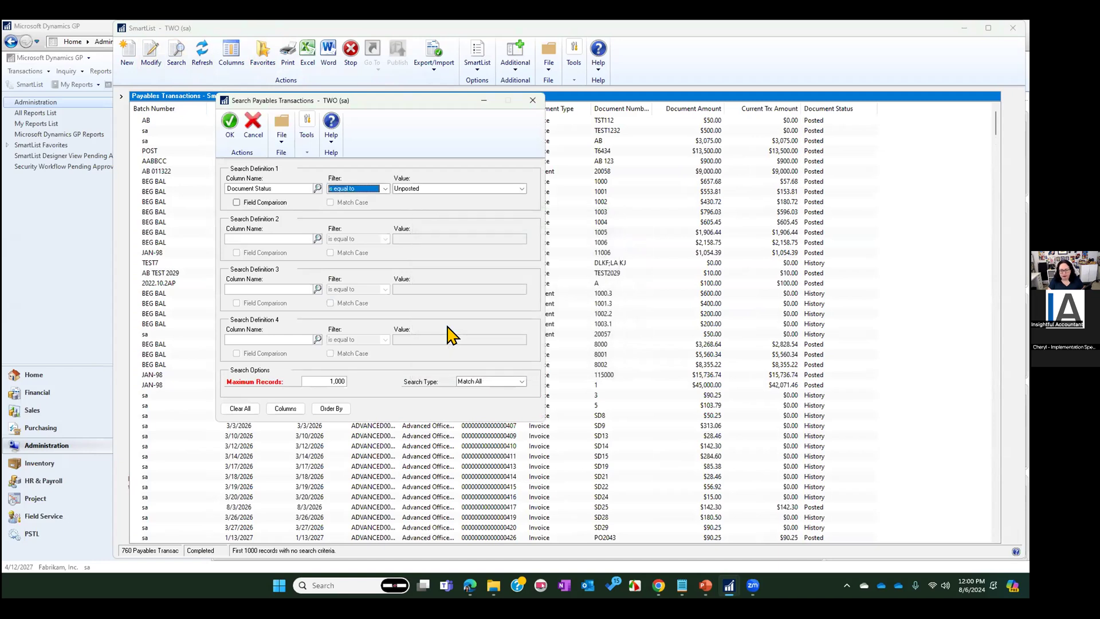
{"action": "left_click", "coordinate": [230, 123]}
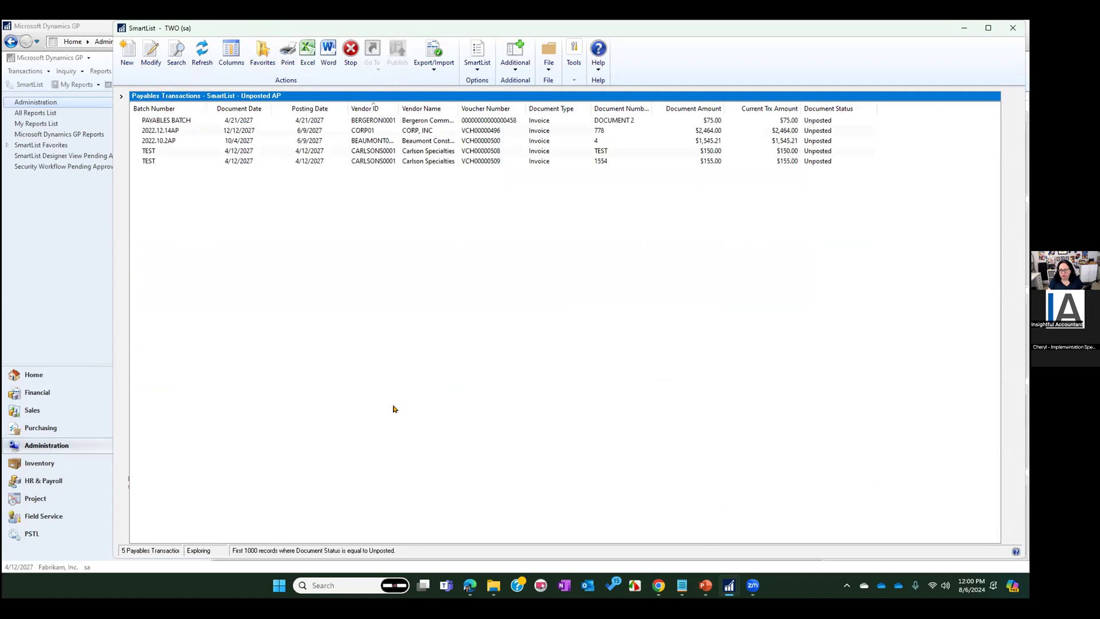
{"action": "left_click", "coordinate": [256, 73]}
{"action": "left_click", "coordinate": [467, 349]}
{"action": "left_click", "coordinate": [501, 334]}
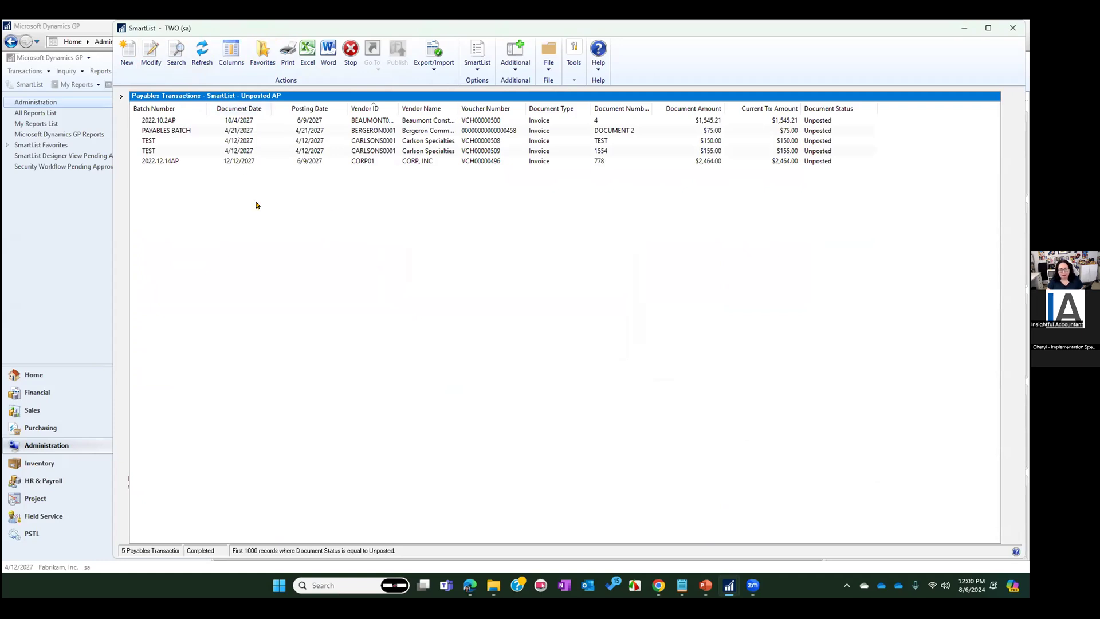
Open batch 2022.12.14AP from its unposted transaction, view the edit list's report destination options, and close the batch without printing
{"action": "left_click", "coordinate": [228, 162]}
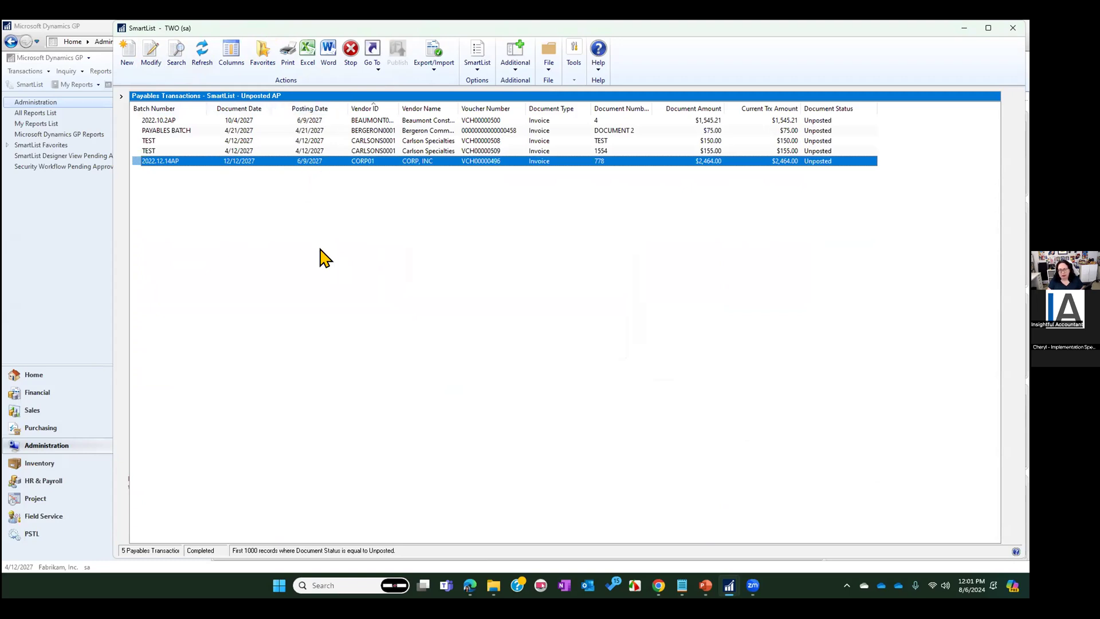
{"action": "double_click", "coordinate": [297, 162]}
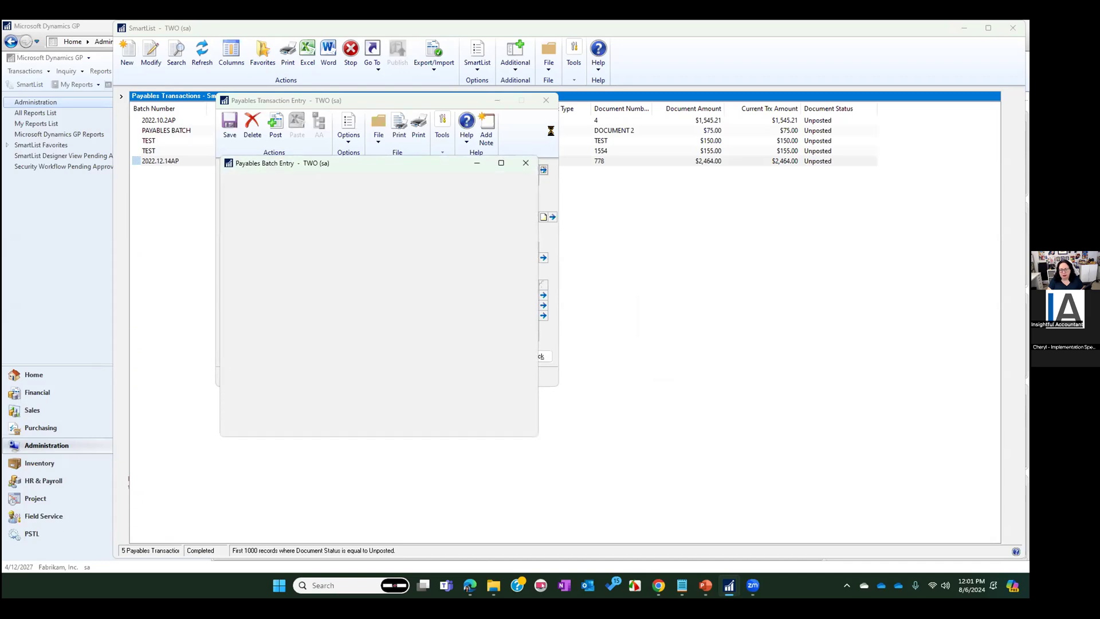
{"action": "left_click", "coordinate": [546, 100]}
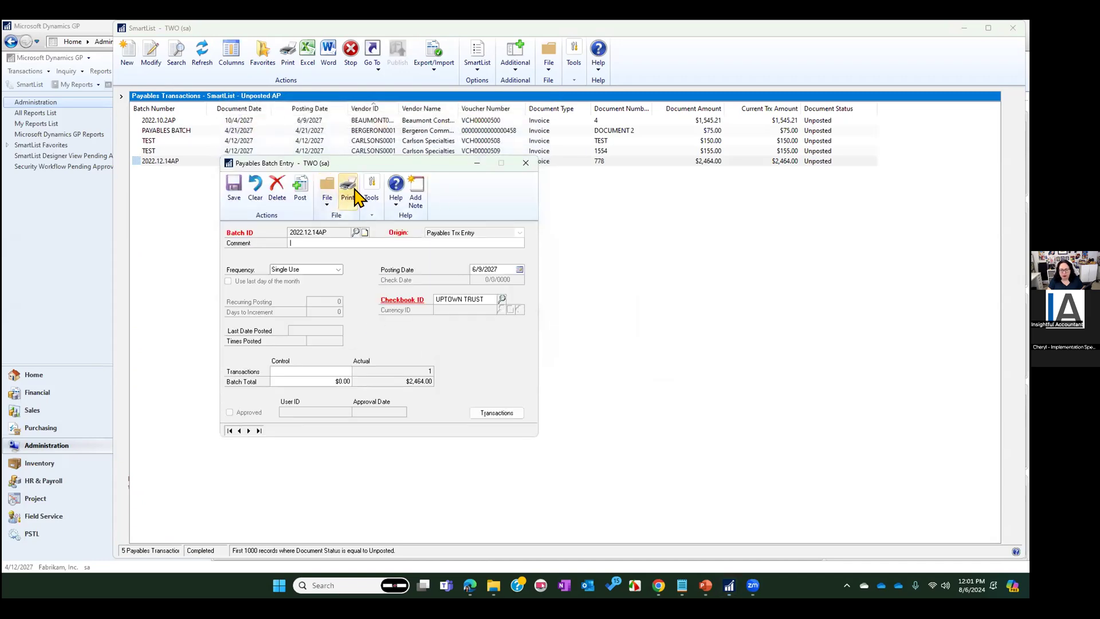
{"action": "left_click", "coordinate": [348, 186]}
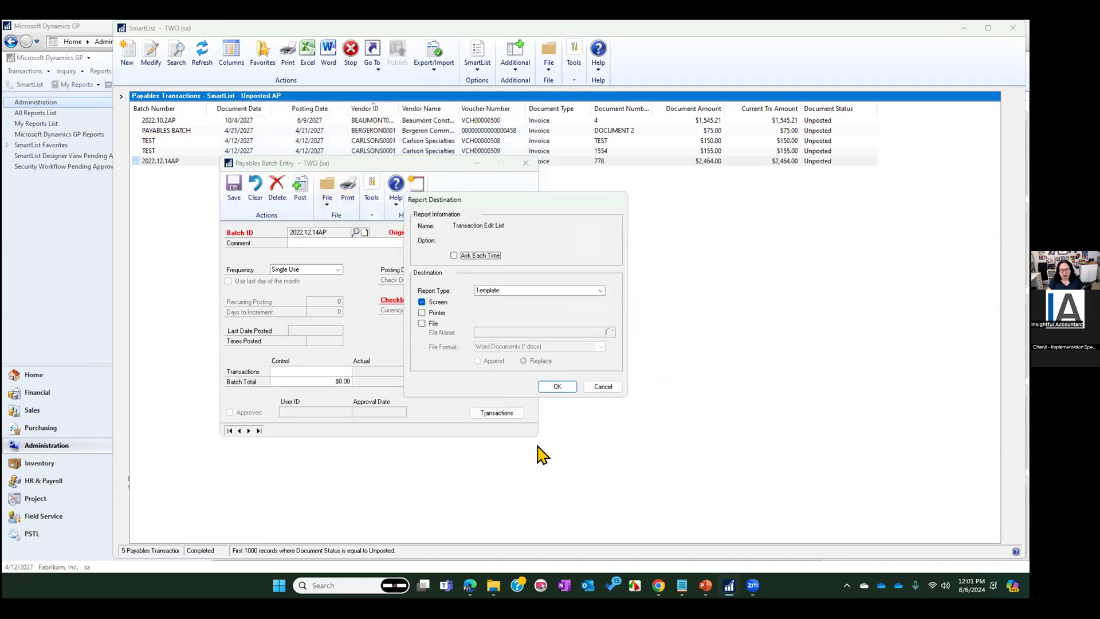
{"action": "left_click", "coordinate": [606, 387]}
{"action": "left_click", "coordinate": [526, 162]}
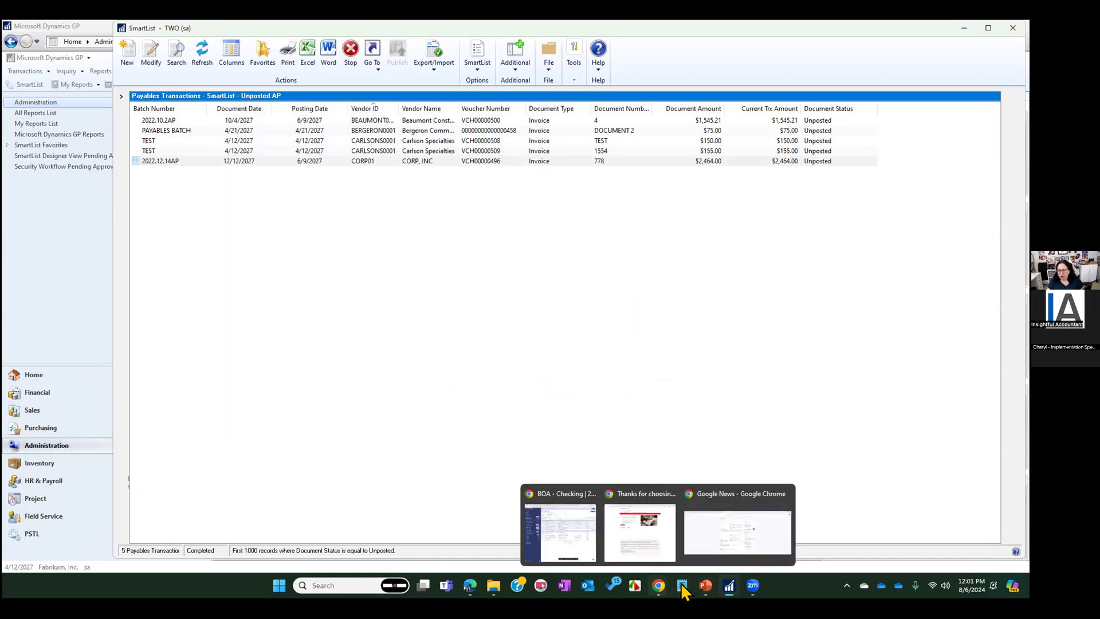
Check the Unposted AP reminder and My Reports links on the Home page, open the list from there, and close SmartList
{"action": "left_click", "coordinate": [34, 374]}
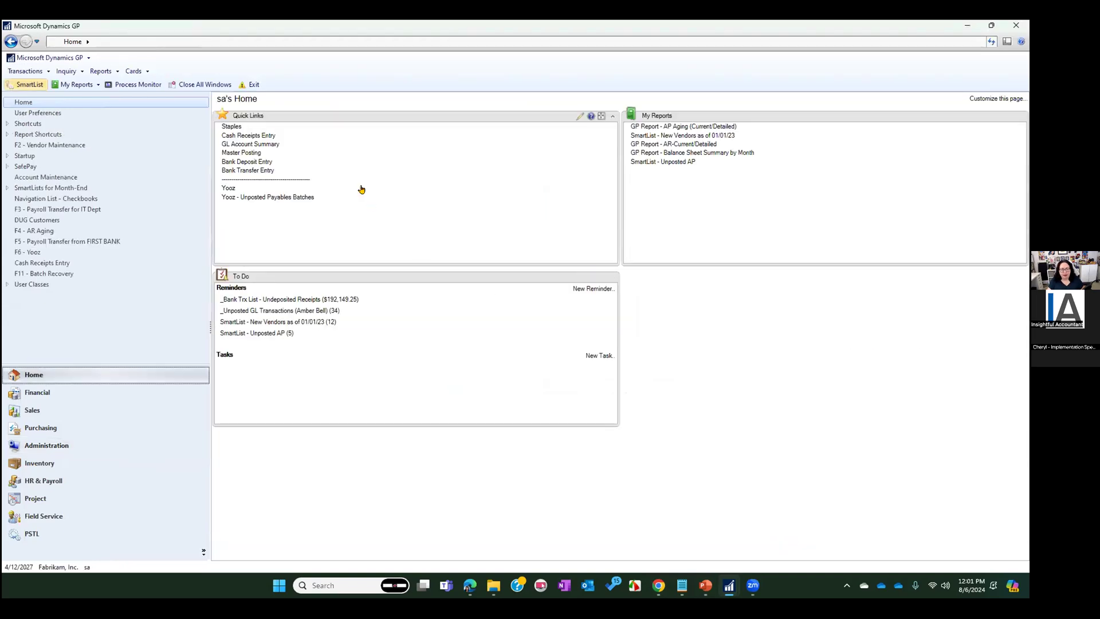
{"action": "left_click", "coordinate": [269, 333]}
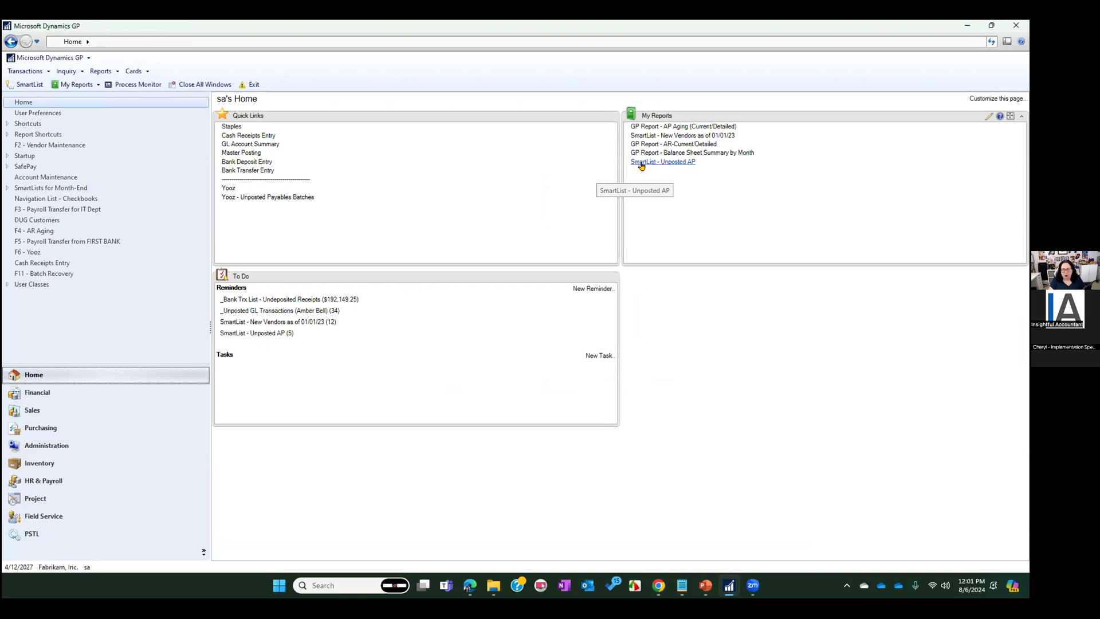
{"action": "left_click", "coordinate": [672, 165]}
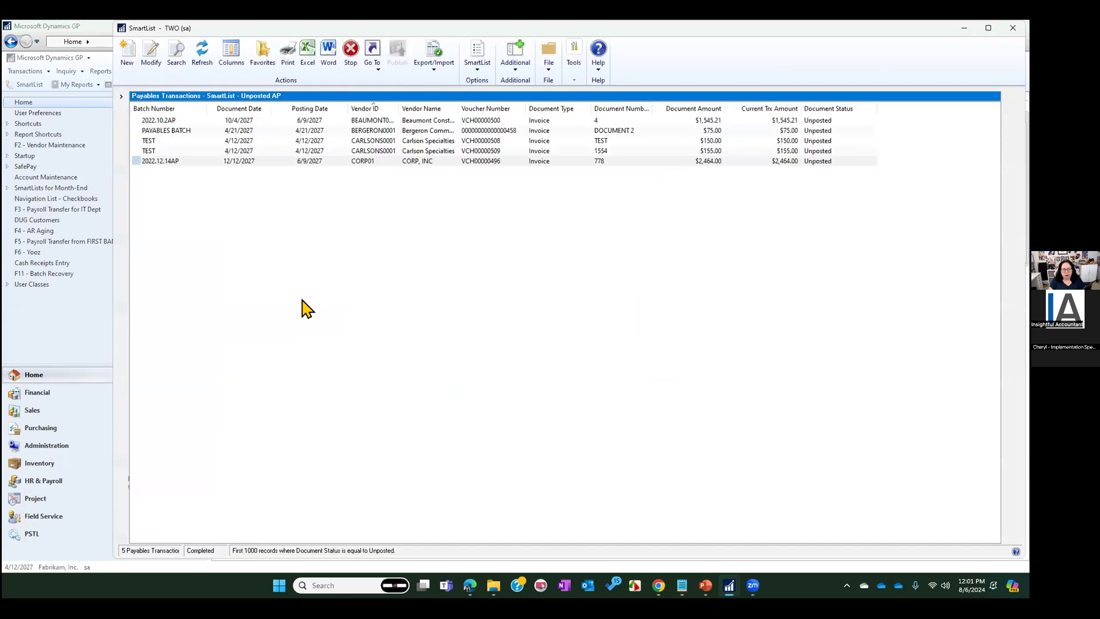
{"action": "left_click", "coordinate": [1012, 28]}
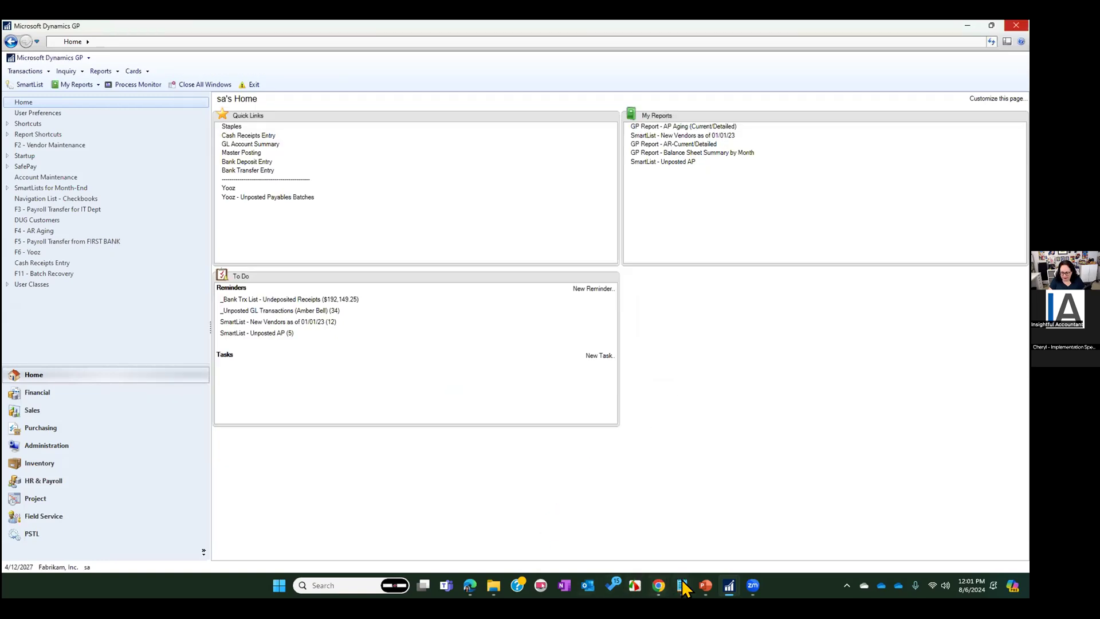
Switch to the PowerPoint slide show, open the linked KB article 850289, and review its symptoms and resolution steps
{"action": "left_click", "coordinate": [705, 585]}
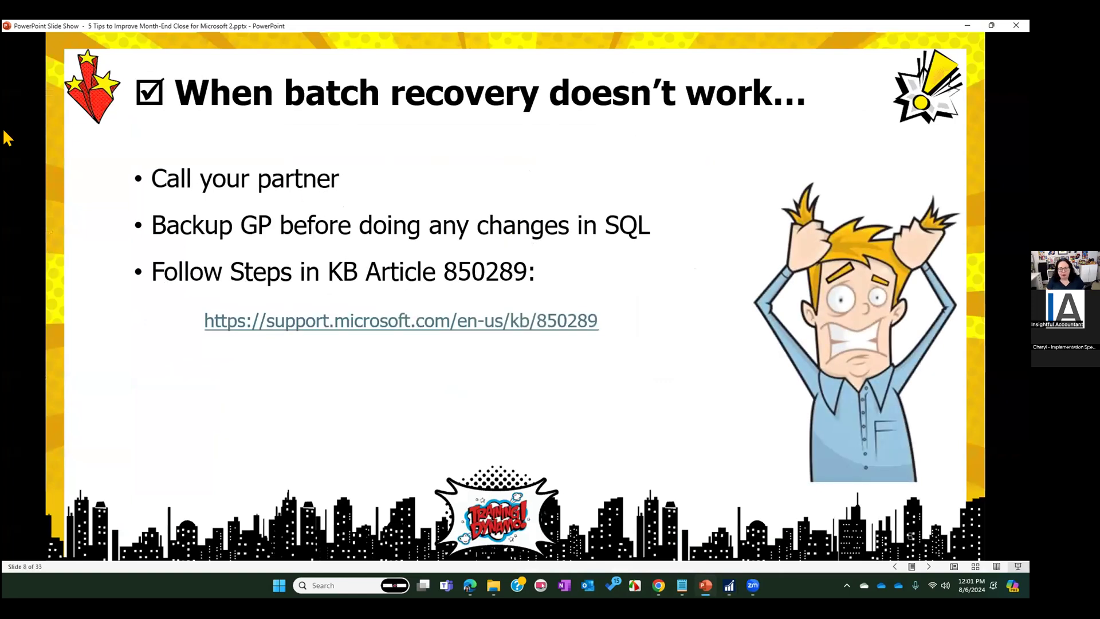
{"action": "left_click", "coordinate": [374, 321]}
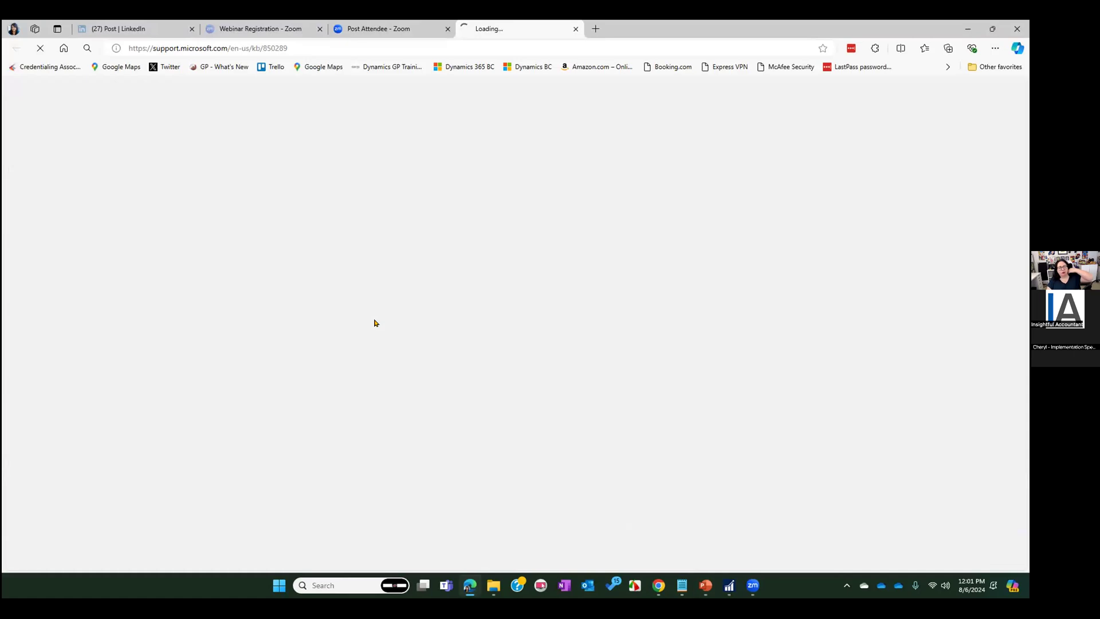
{"action": "scroll", "coordinate": [401, 289], "scroll_direction": "down", "scroll_amount": 15}
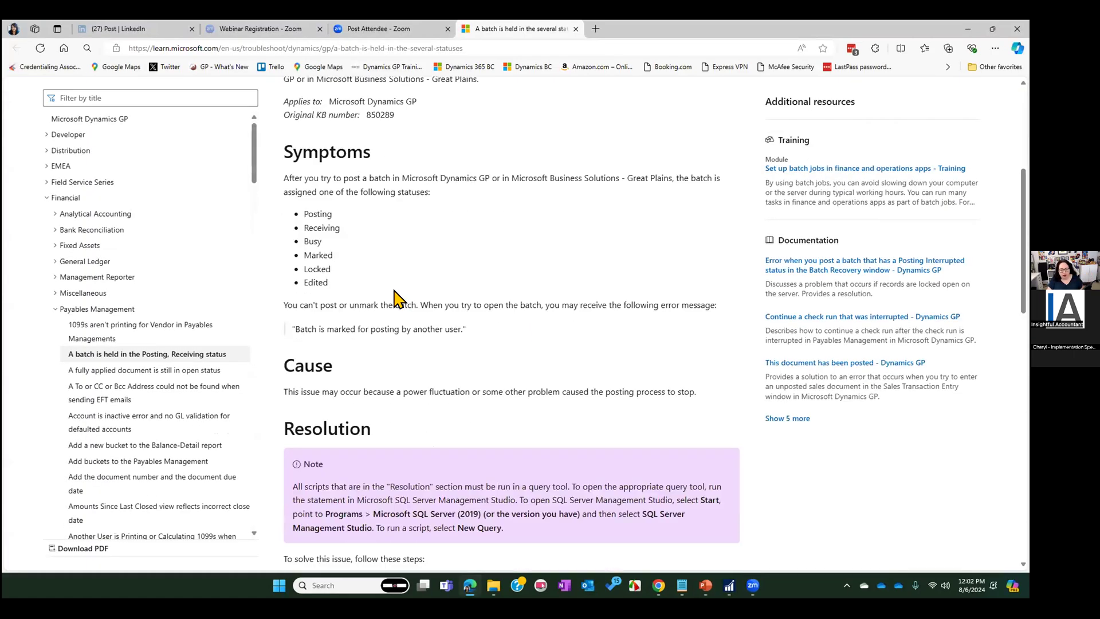
{"action": "scroll", "coordinate": [406, 298], "scroll_direction": "down", "scroll_amount": 5}
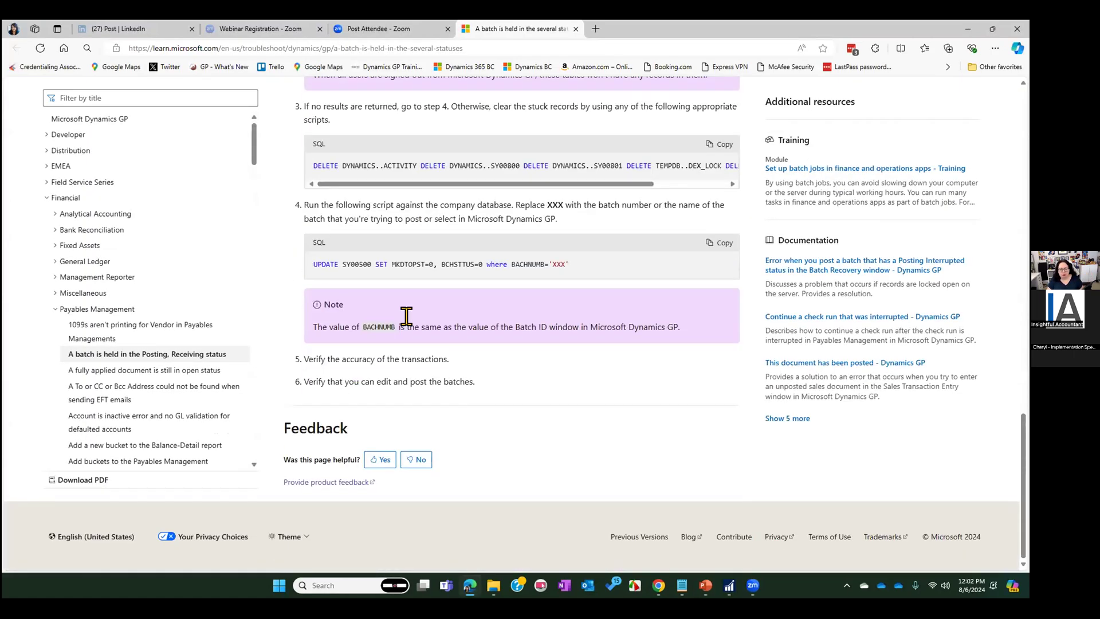
{"action": "scroll", "coordinate": [452, 429], "scroll_direction": "up", "scroll_amount": 5}
{"action": "scroll", "coordinate": [449, 425], "scroll_direction": "up", "scroll_amount": 3}
{"action": "scroll", "coordinate": [437, 398], "scroll_direction": "down", "scroll_amount": 8}
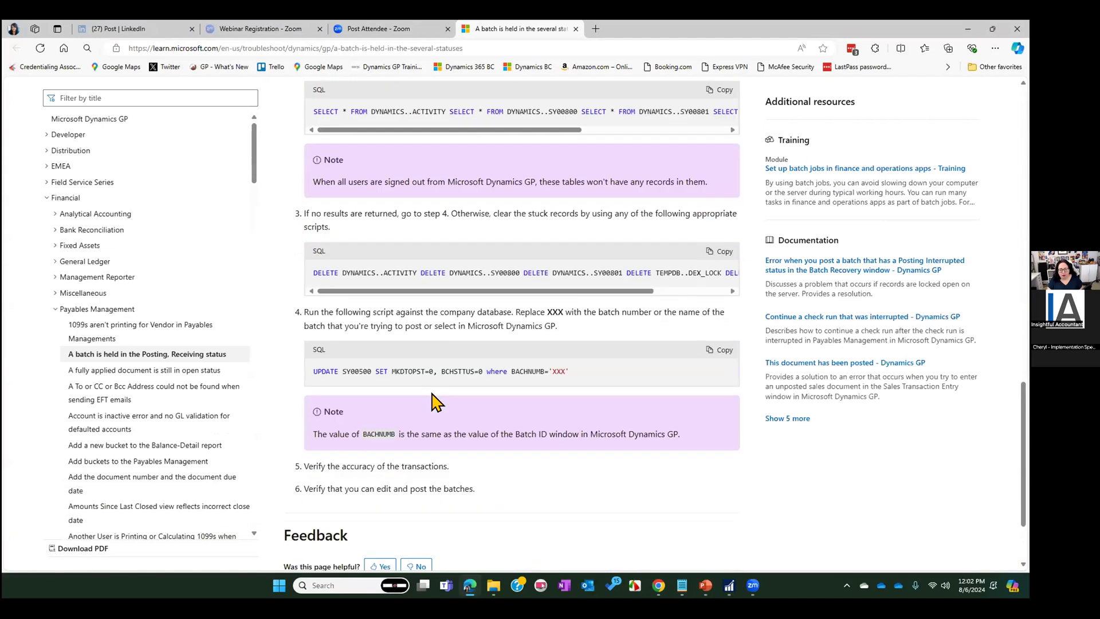
Examine the full SQL DELETE script for clearing stuck records in step 3 of the article
{"action": "left_click_drag", "start_coordinate": [311, 256], "coordinate": [623, 280]}
{"action": "left_click_drag", "start_coordinate": [313, 167], "coordinate": [770, 165]}
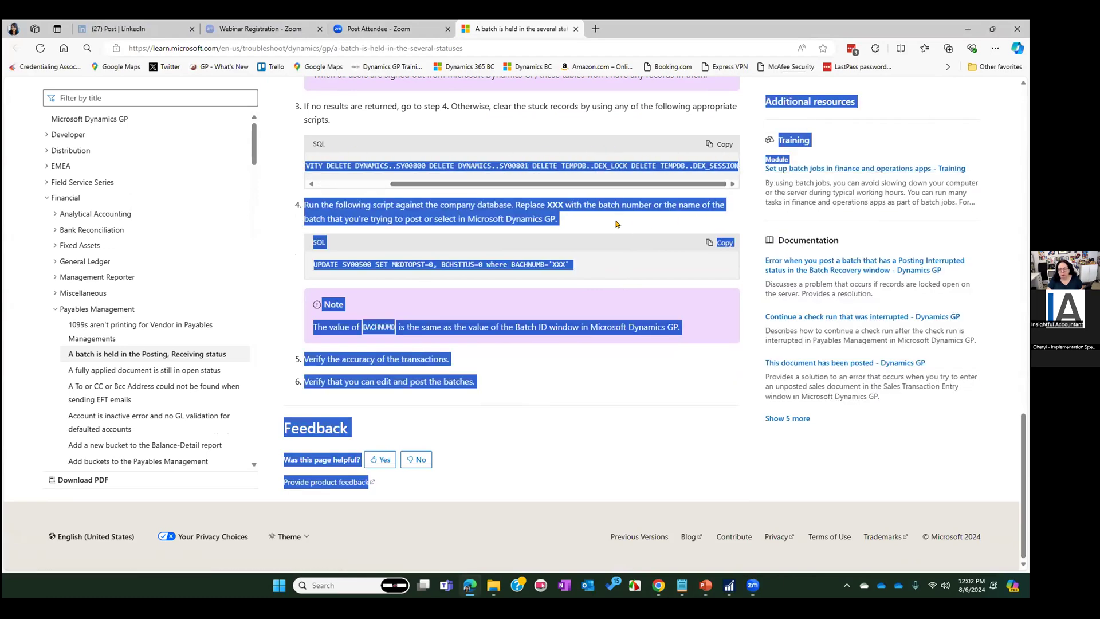
{"action": "left_click", "coordinate": [501, 386]}
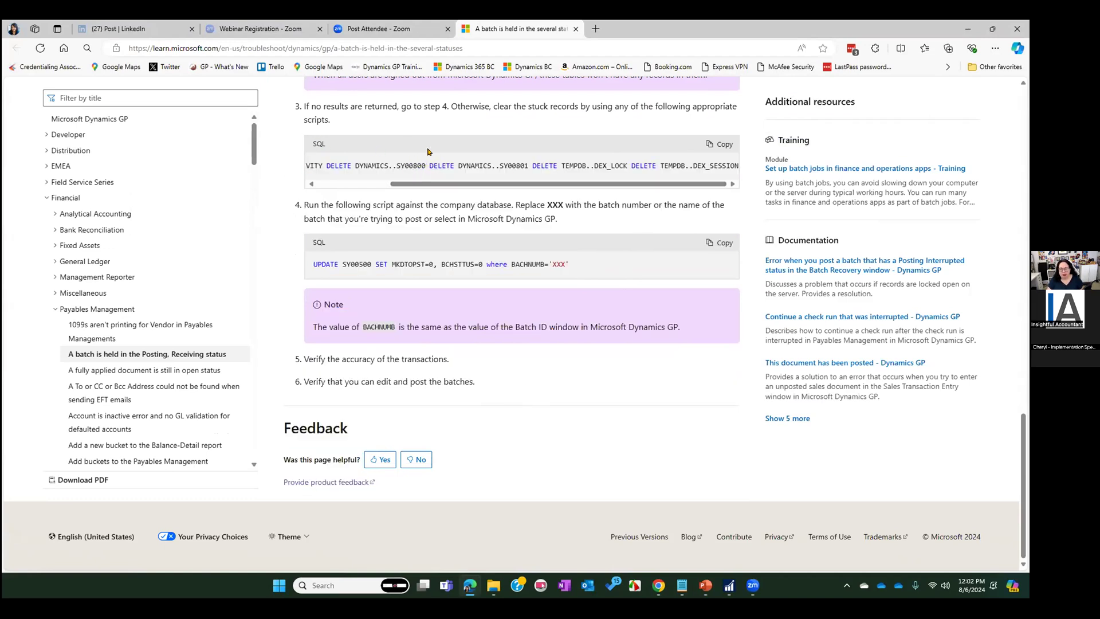
Review the article again from the batch statuses under Symptoms through the Resolution's backup, sign-out check and stuck-record clearing steps
{"action": "scroll", "coordinate": [393, 135], "scroll_direction": "up", "scroll_amount": 3}
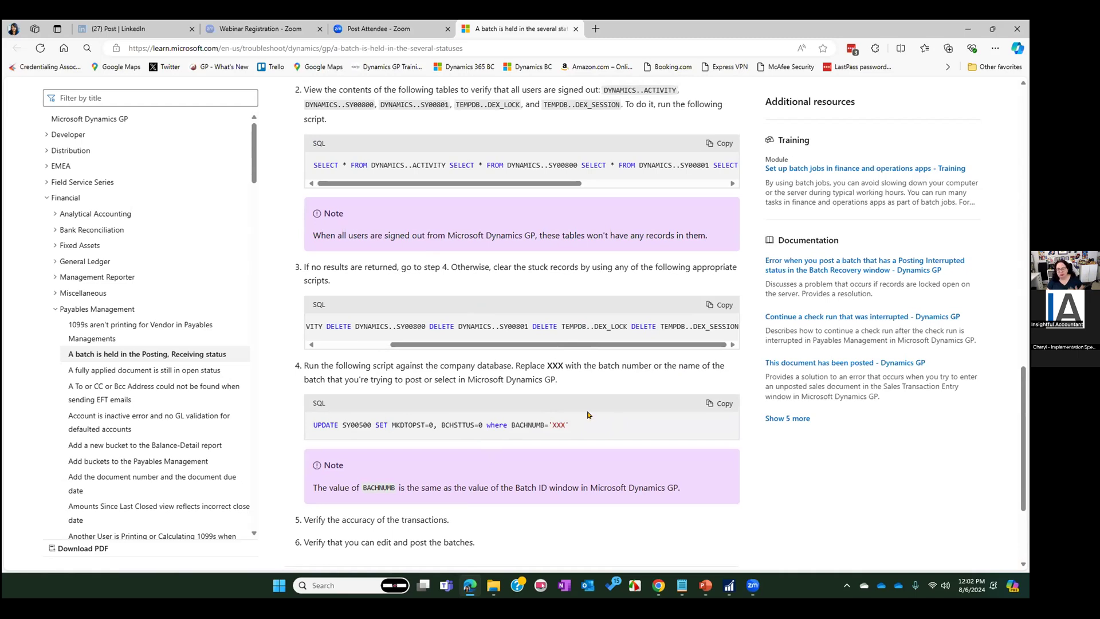
{"action": "scroll", "coordinate": [393, 312], "scroll_direction": "up", "scroll_amount": 5}
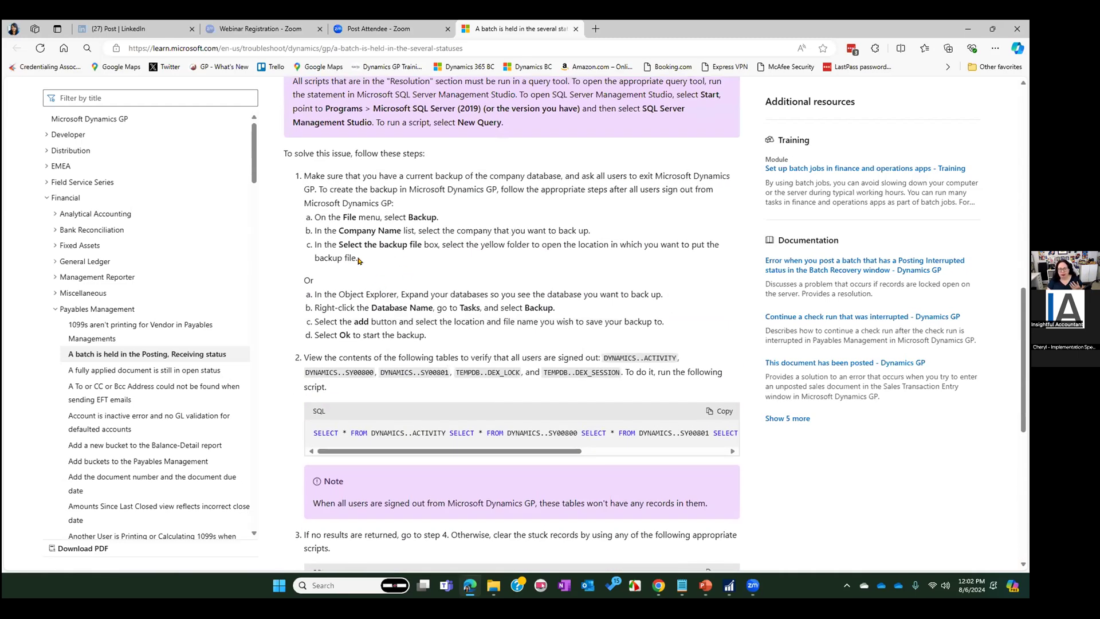
{"action": "scroll", "coordinate": [381, 314], "scroll_direction": "up", "scroll_amount": 2}
{"action": "scroll", "coordinate": [380, 314], "scroll_direction": "up", "scroll_amount": 1}
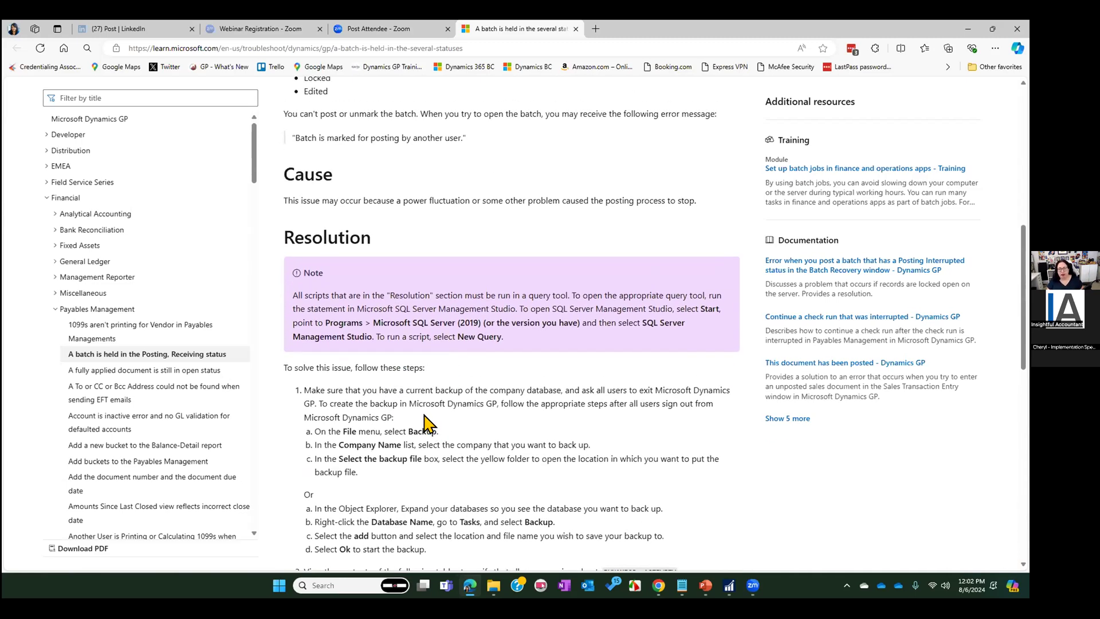
{"action": "scroll", "coordinate": [415, 368], "scroll_direction": "up", "scroll_amount": 3}
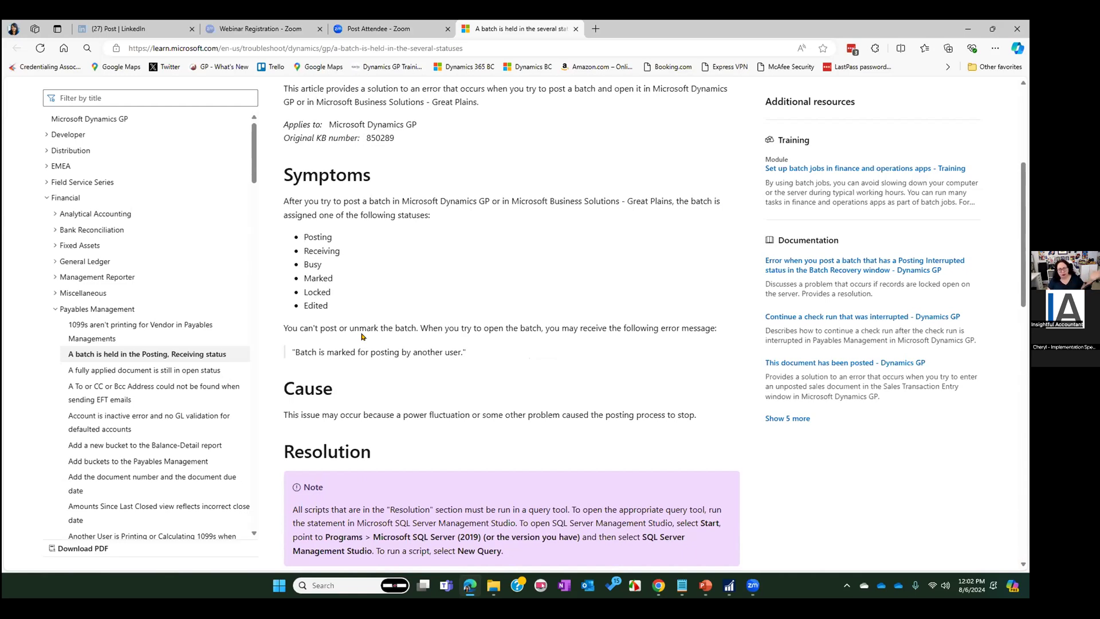
{"action": "scroll", "coordinate": [361, 336], "scroll_direction": "down", "scroll_amount": 5}
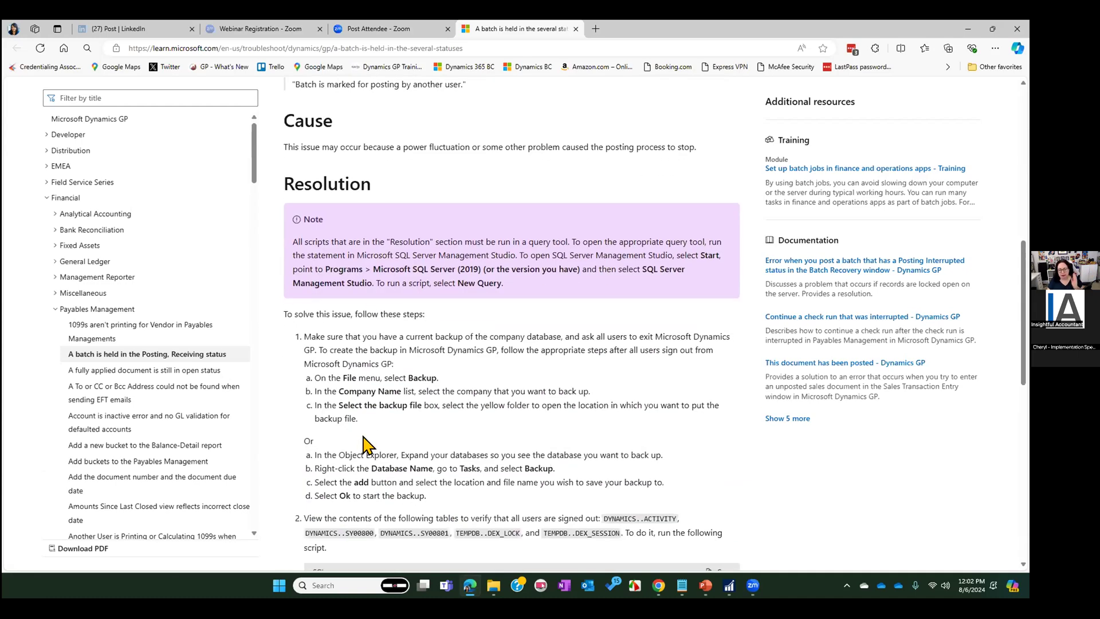
{"action": "scroll", "coordinate": [367, 446], "scroll_direction": "down", "scroll_amount": 6}
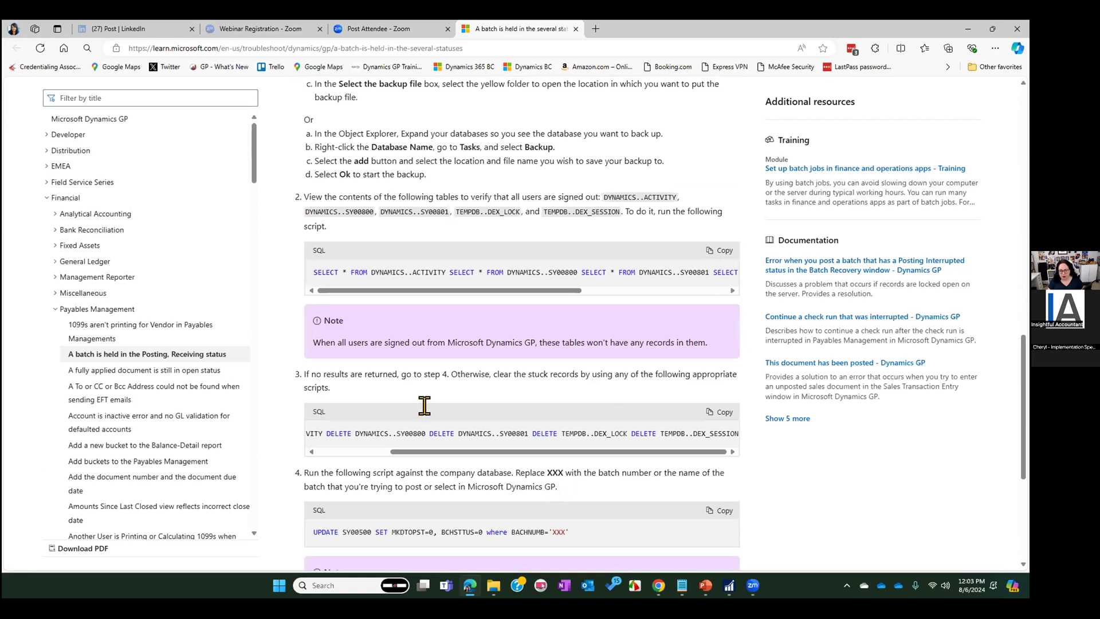
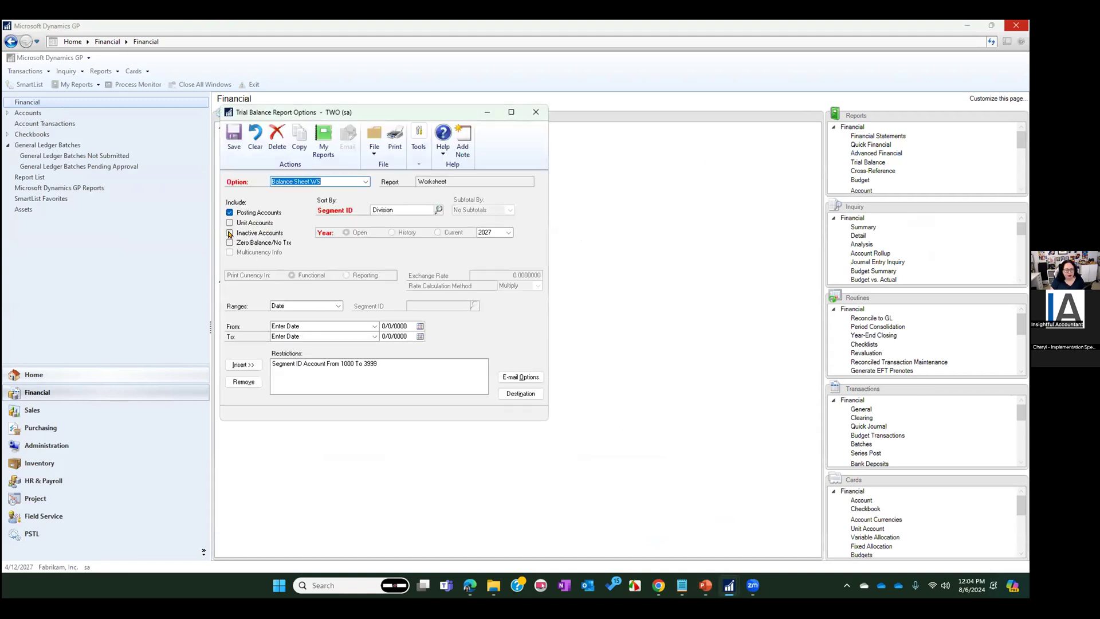
Include inactive and zero balance/no transaction accounts in the Balance Sheet WS option, and print the worksheet to screen for review
{"action": "left_click", "coordinate": [229, 234]}
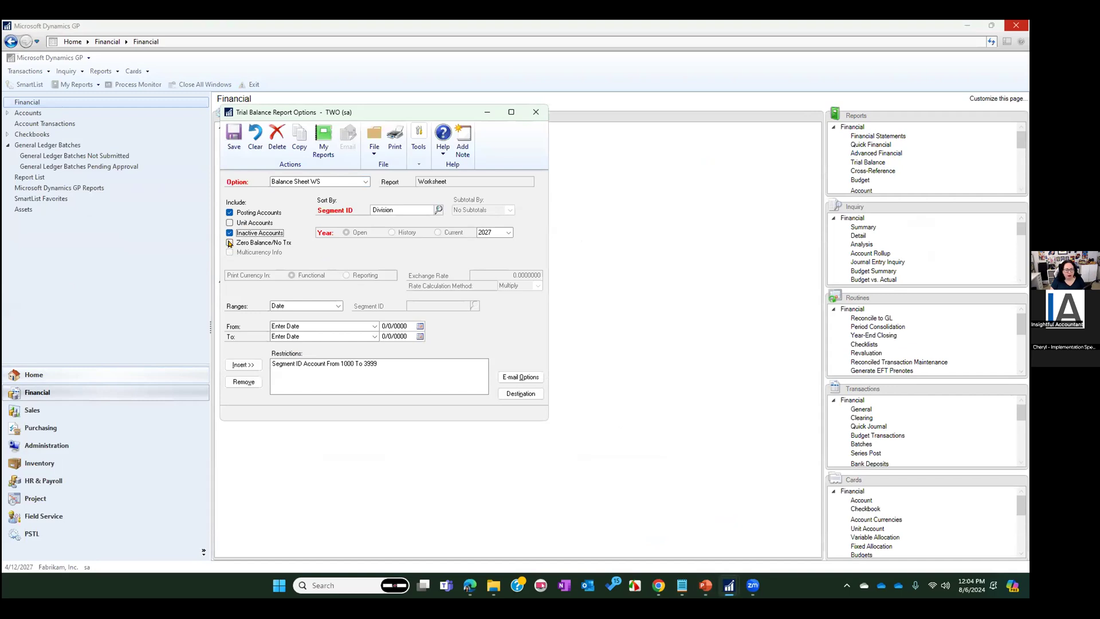
{"action": "left_click", "coordinate": [229, 243]}
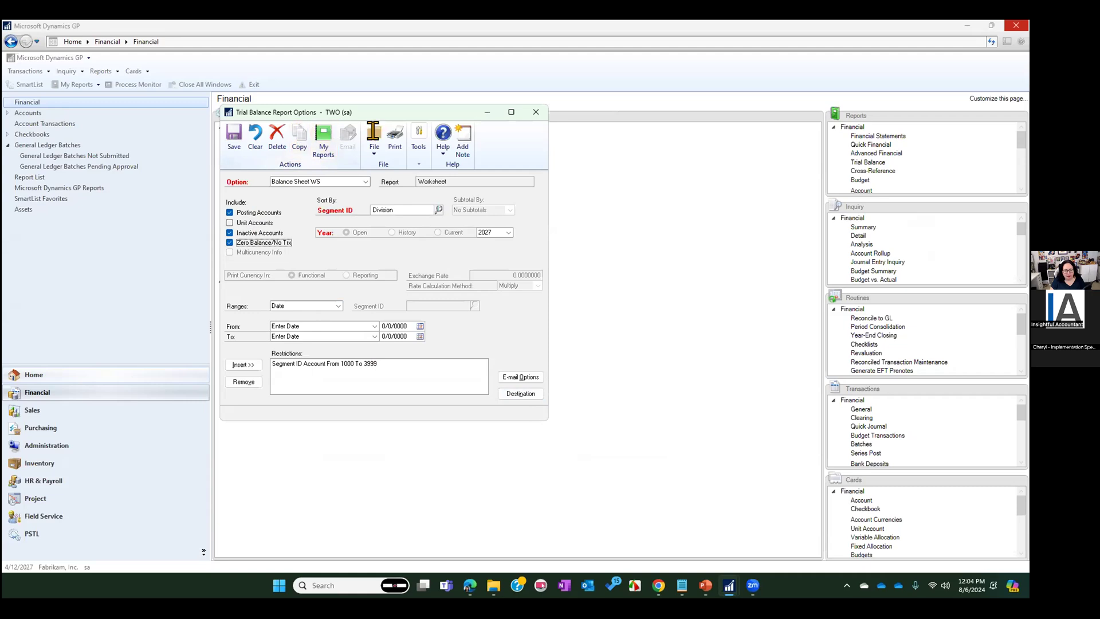
{"action": "left_click", "coordinate": [393, 135]}
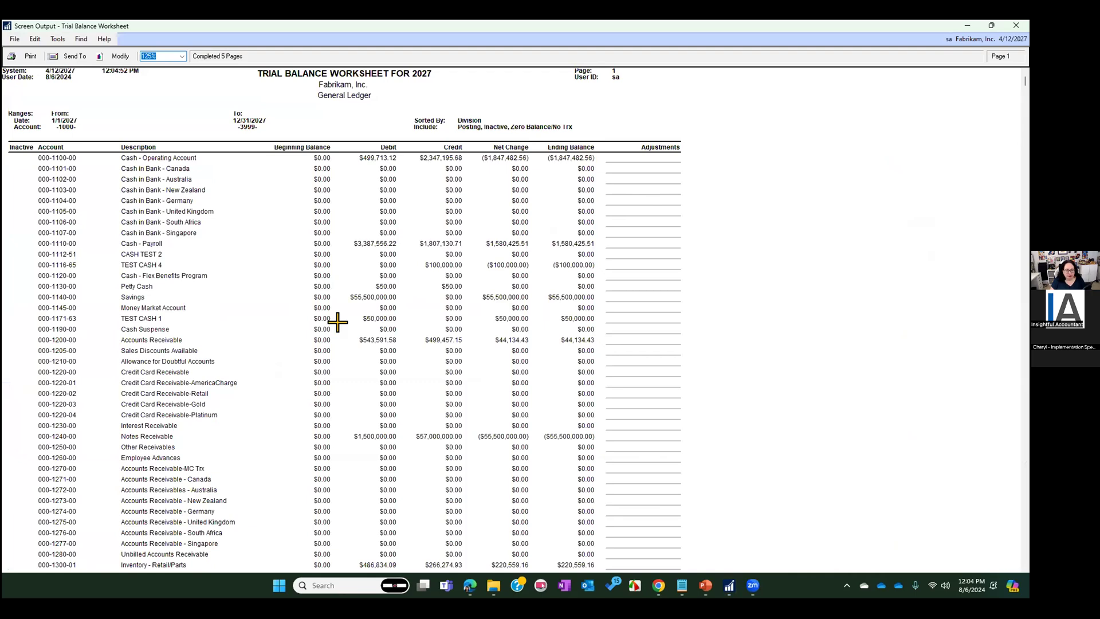
{"action": "scroll", "coordinate": [601, 408], "scroll_direction": "down", "scroll_amount": 5}
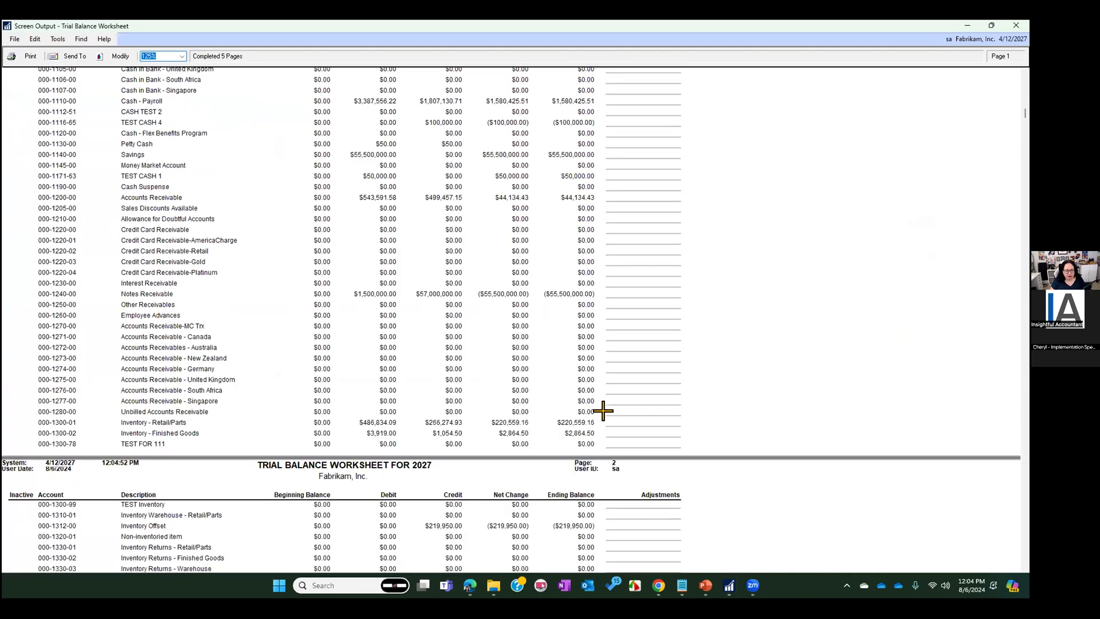
{"action": "left_click", "coordinate": [1016, 26]}
Exclude zero balance/no transaction accounts from the Balance Sheet WS option, and reprint the worksheet to screen for review
{"action": "left_click", "coordinate": [268, 243]}
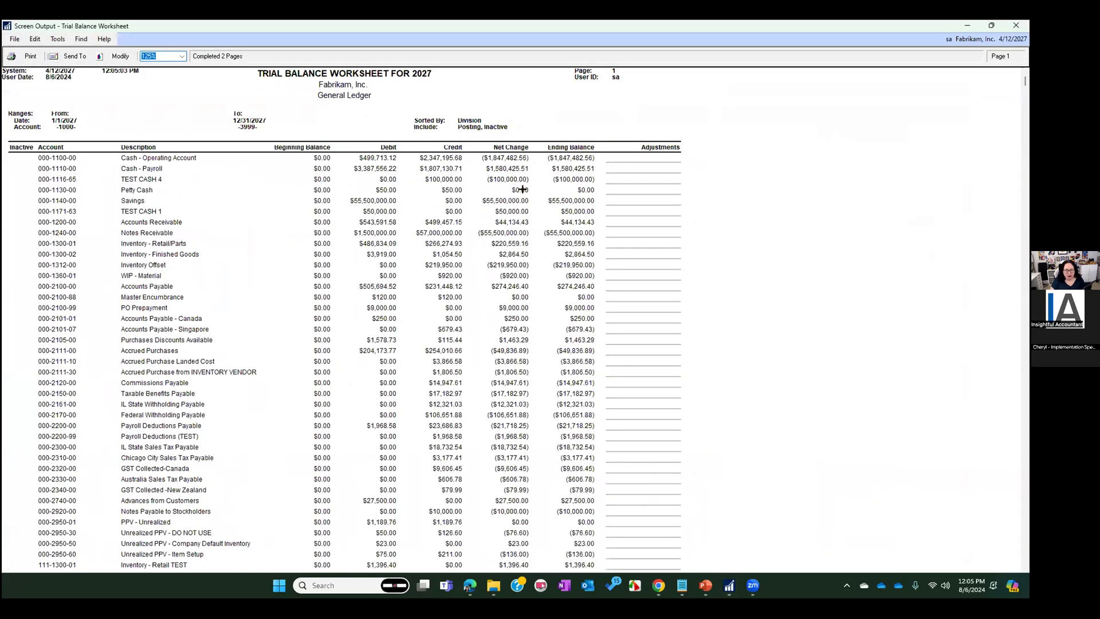
{"action": "scroll", "coordinate": [302, 311], "scroll_direction": "down", "scroll_amount": 10}
{"action": "scroll", "coordinate": [621, 349], "scroll_direction": "up", "scroll_amount": 10}
{"action": "left_click", "coordinate": [1016, 25]}
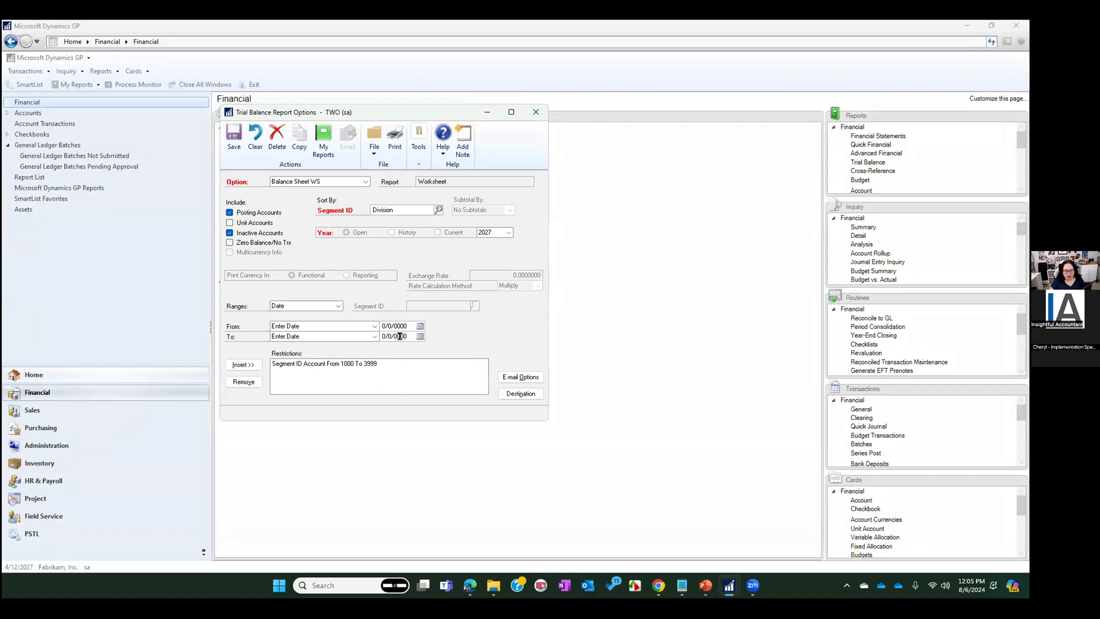
Add a date restriction from Start of Fiscal Year to End of Previous Period to the Balance Sheet WS option
{"action": "left_click", "coordinate": [375, 326]}
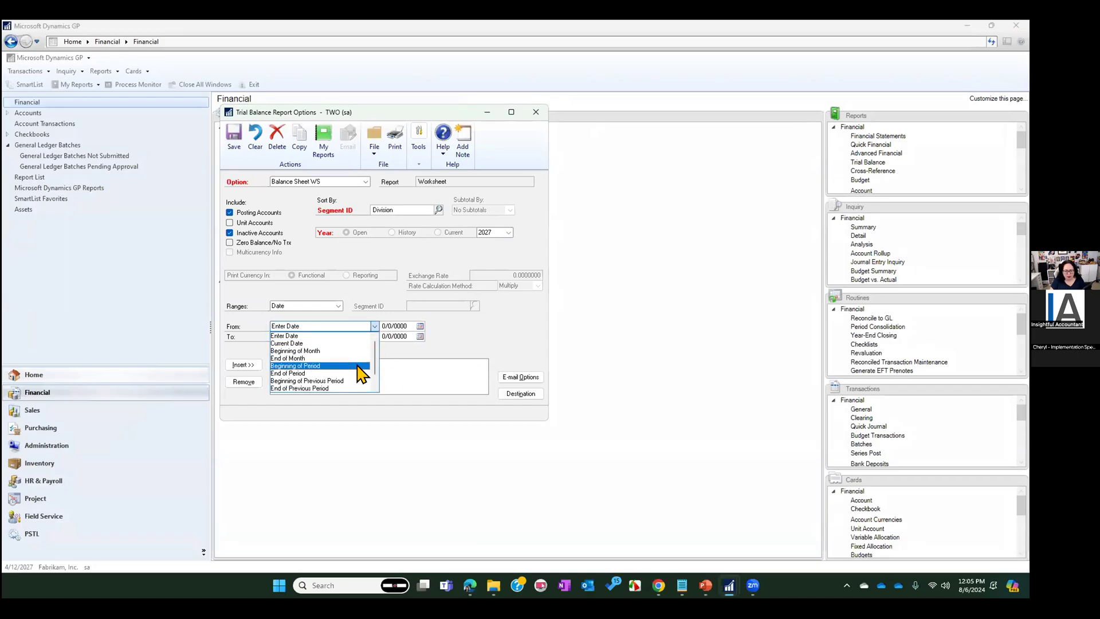
{"action": "scroll", "coordinate": [326, 385], "scroll_direction": "down", "scroll_amount": 2}
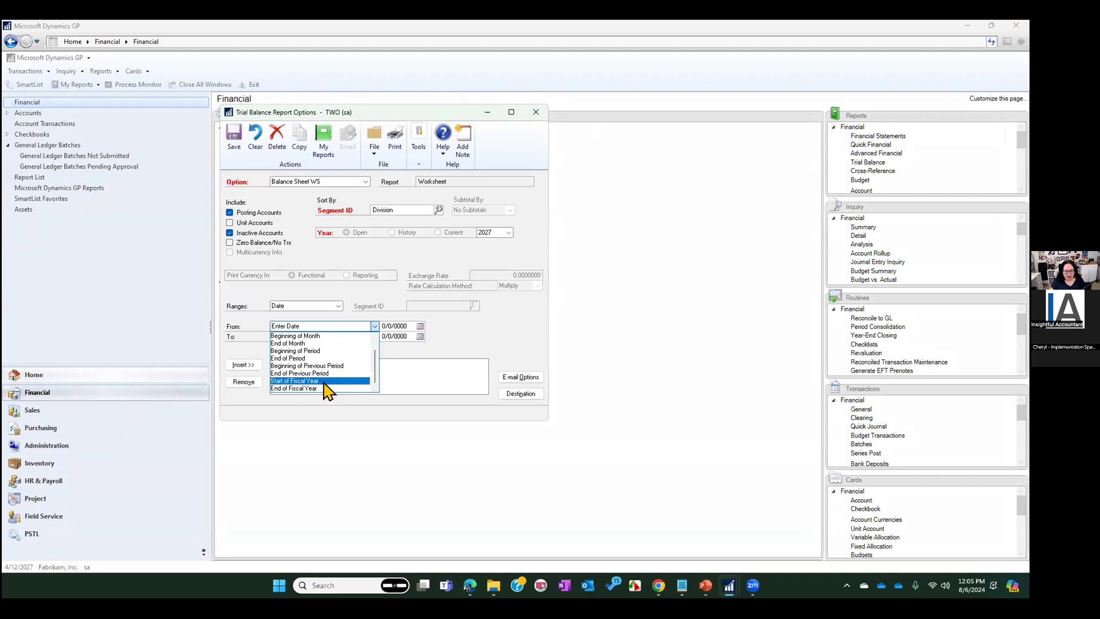
{"action": "left_click", "coordinate": [323, 380]}
{"action": "left_click", "coordinate": [331, 337]}
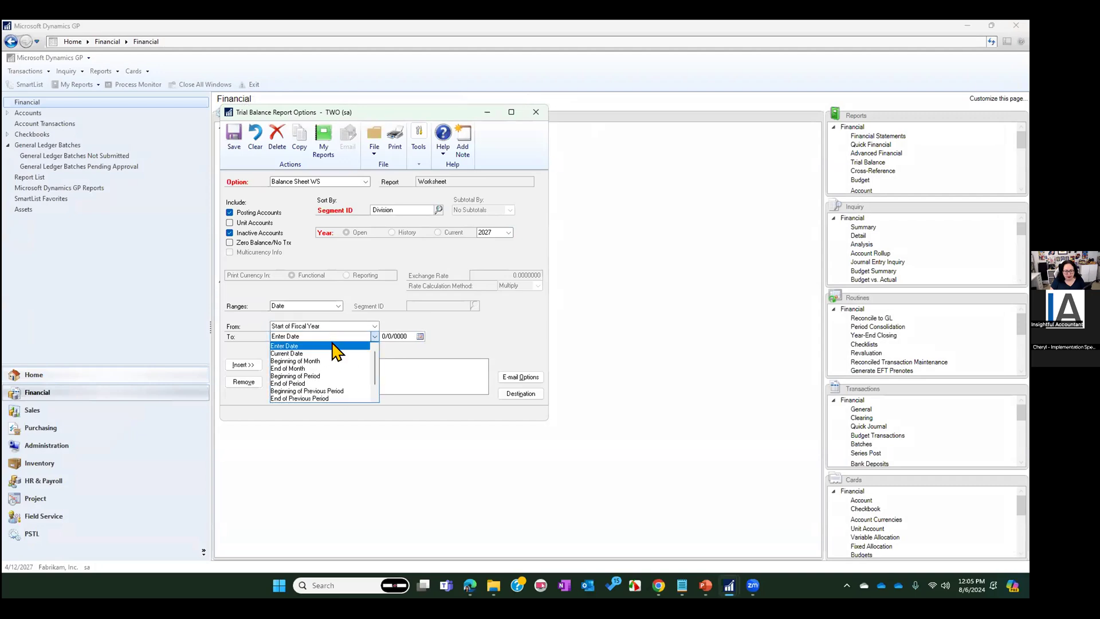
{"action": "scroll", "coordinate": [324, 390], "scroll_direction": "down", "scroll_amount": 2}
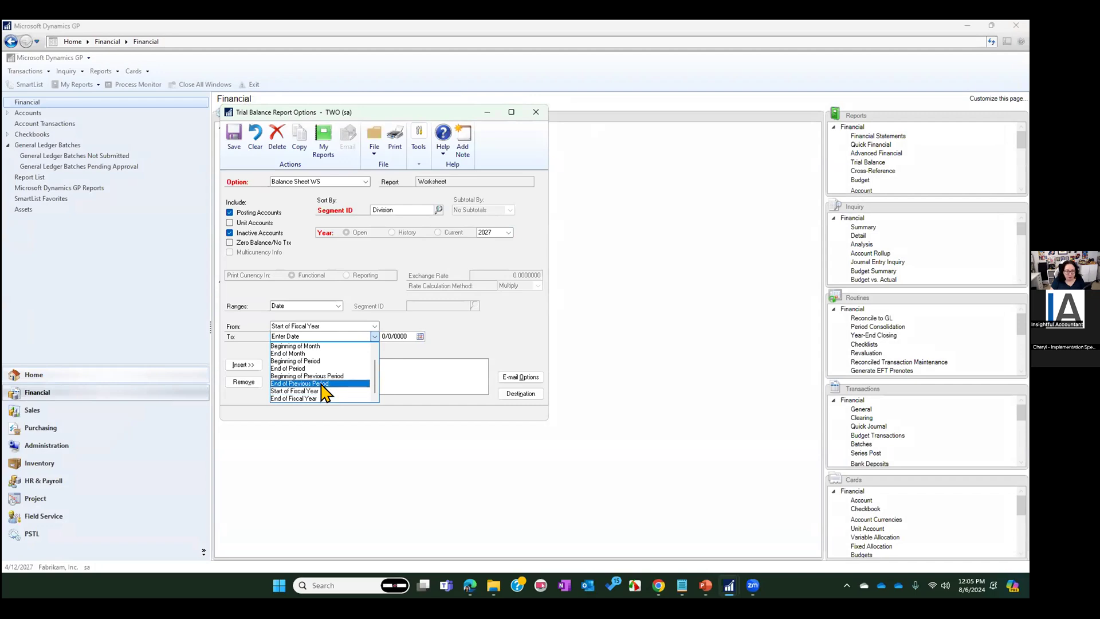
{"action": "left_click", "coordinate": [322, 384]}
{"action": "left_click", "coordinate": [243, 364]}
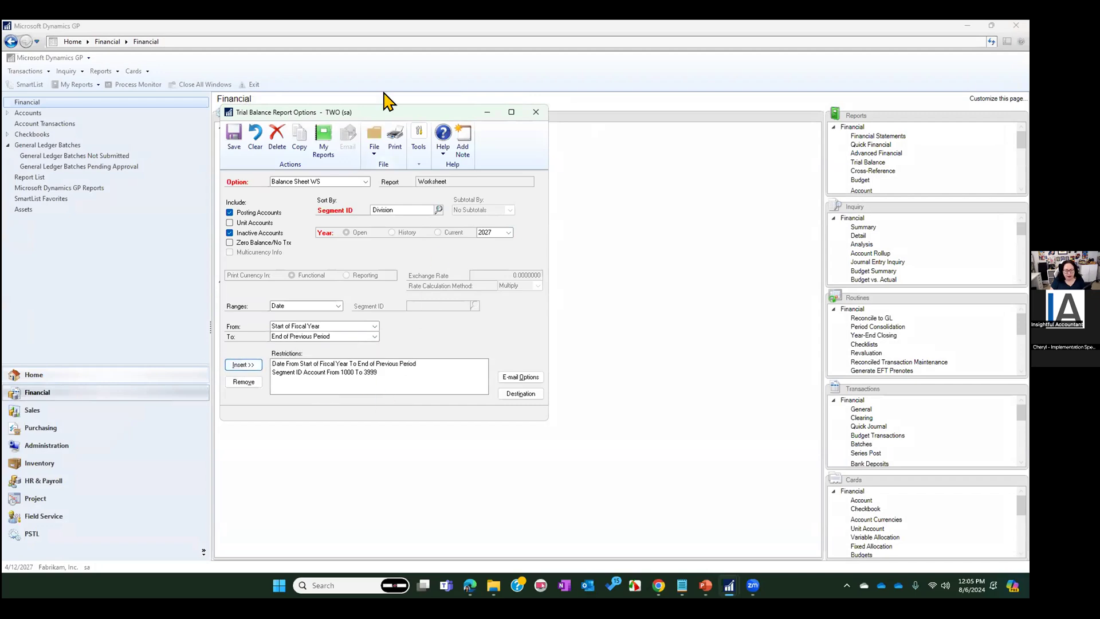
Print the date-restricted worksheet to screen, and save and close the Balance Sheet WS report option
{"action": "left_click", "coordinate": [394, 150]}
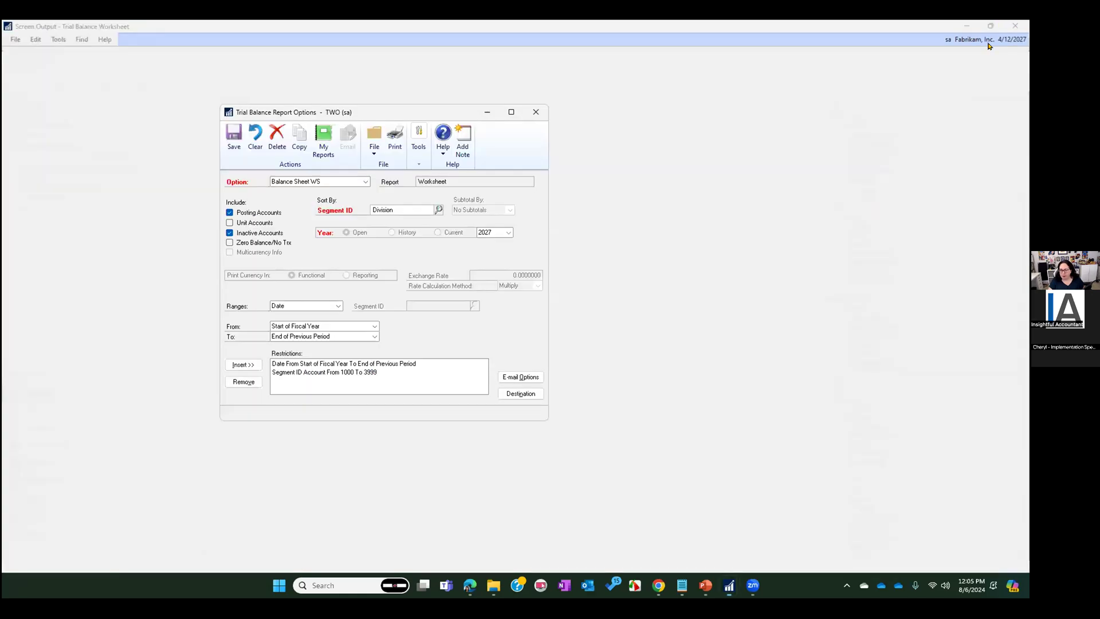
{"action": "left_click", "coordinate": [1015, 25]}
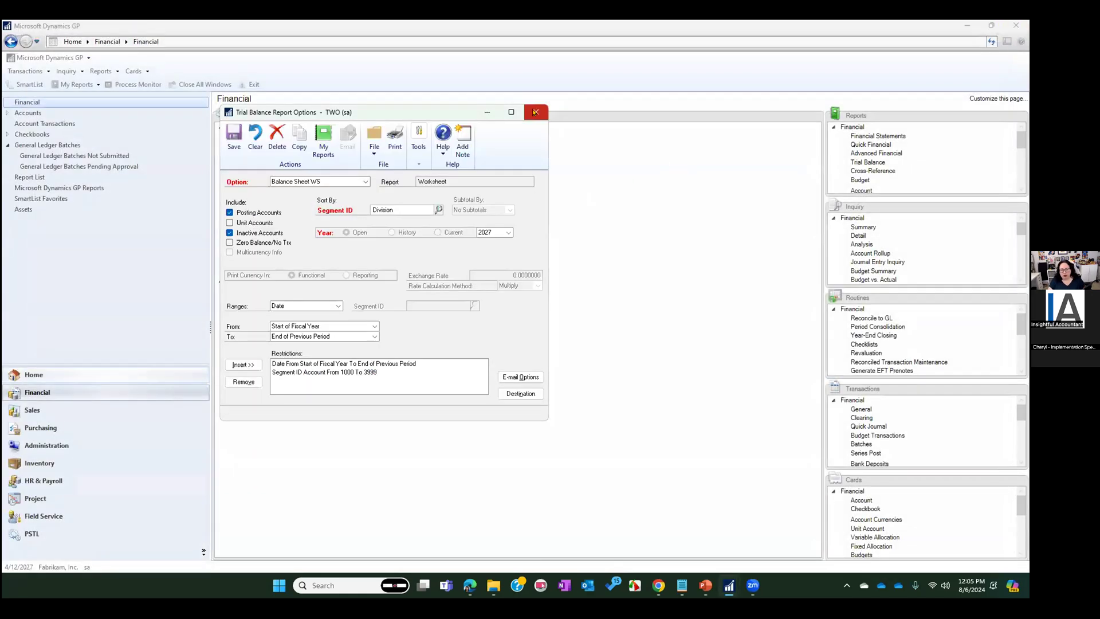
{"action": "left_click", "coordinate": [231, 141]}
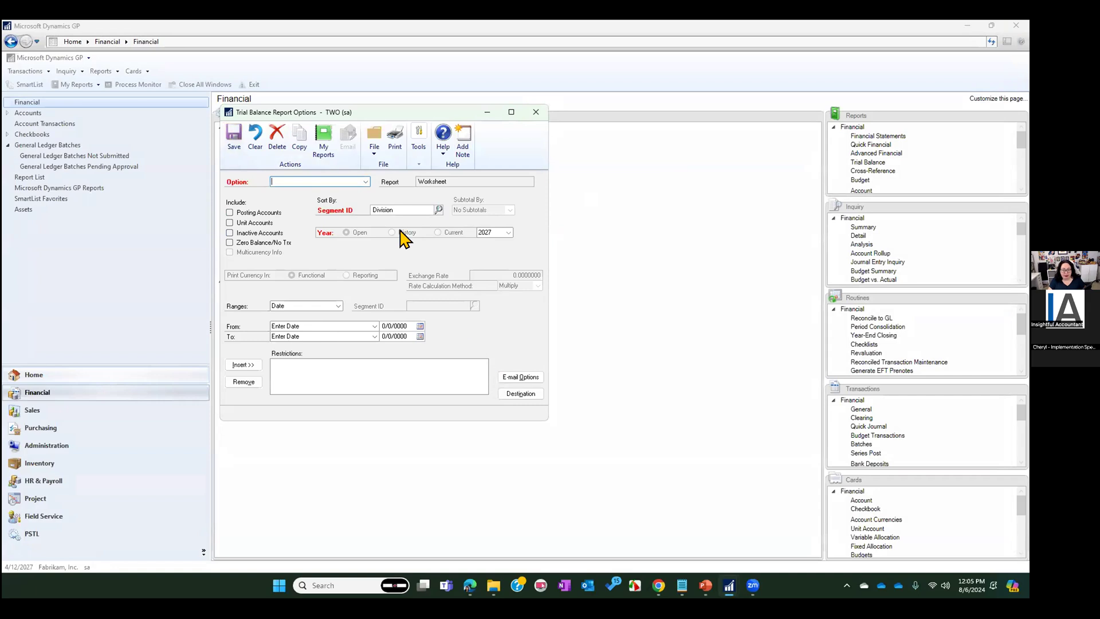
{"action": "left_click", "coordinate": [536, 111]}
Switch the trial balance report type to Summary and open the Bal Sheet Sum Mth option for modification
{"action": "left_click", "coordinate": [325, 229]}
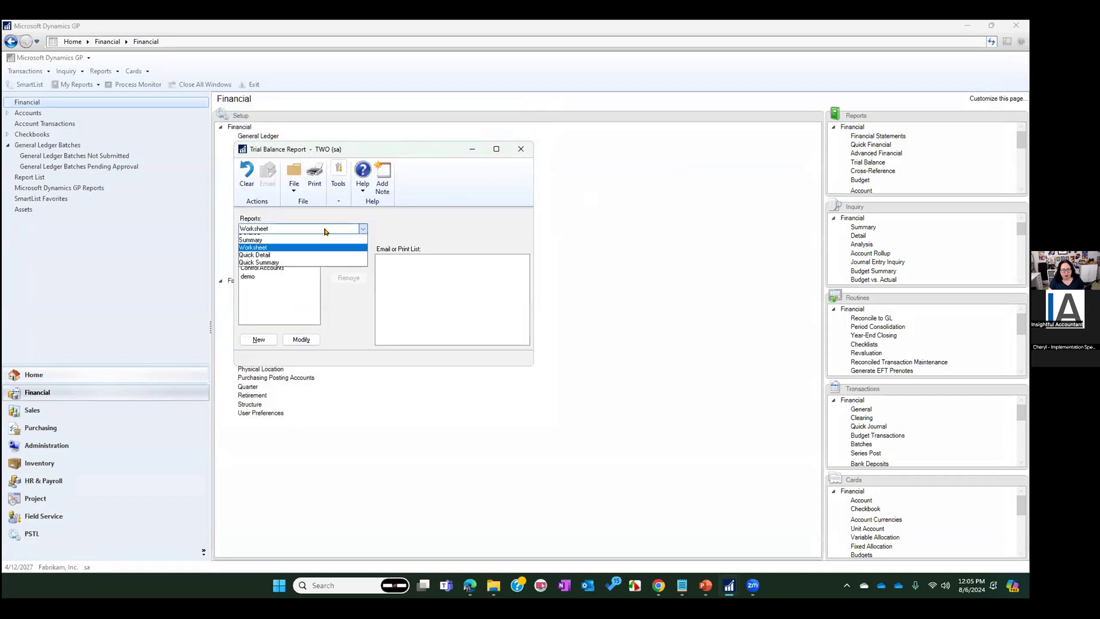
{"action": "left_click", "coordinate": [269, 245]}
{"action": "left_click", "coordinate": [275, 259]}
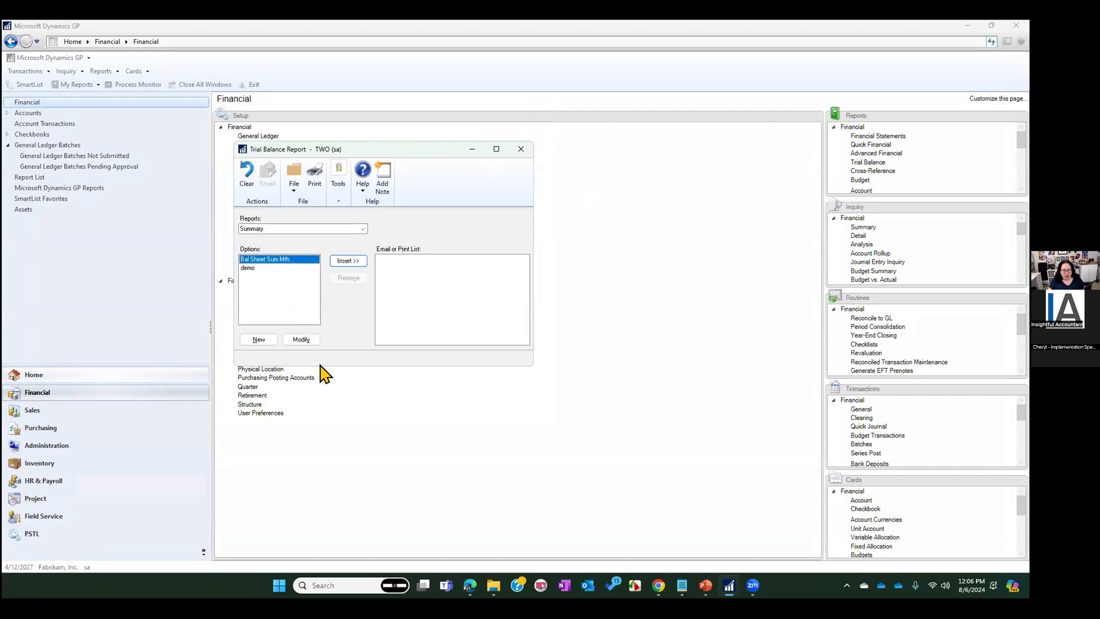
{"action": "left_click", "coordinate": [301, 339]}
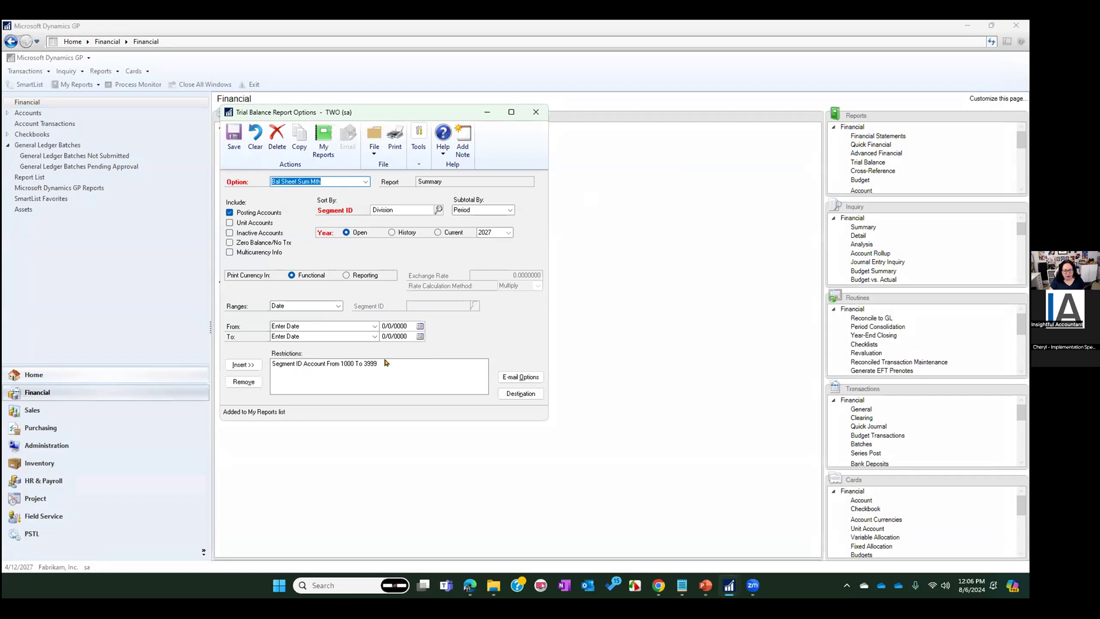
Restrict the Bal Sheet Sum Mth option to dates from Start of Fiscal Year to End of Previous Period
{"action": "left_click", "coordinate": [315, 326]}
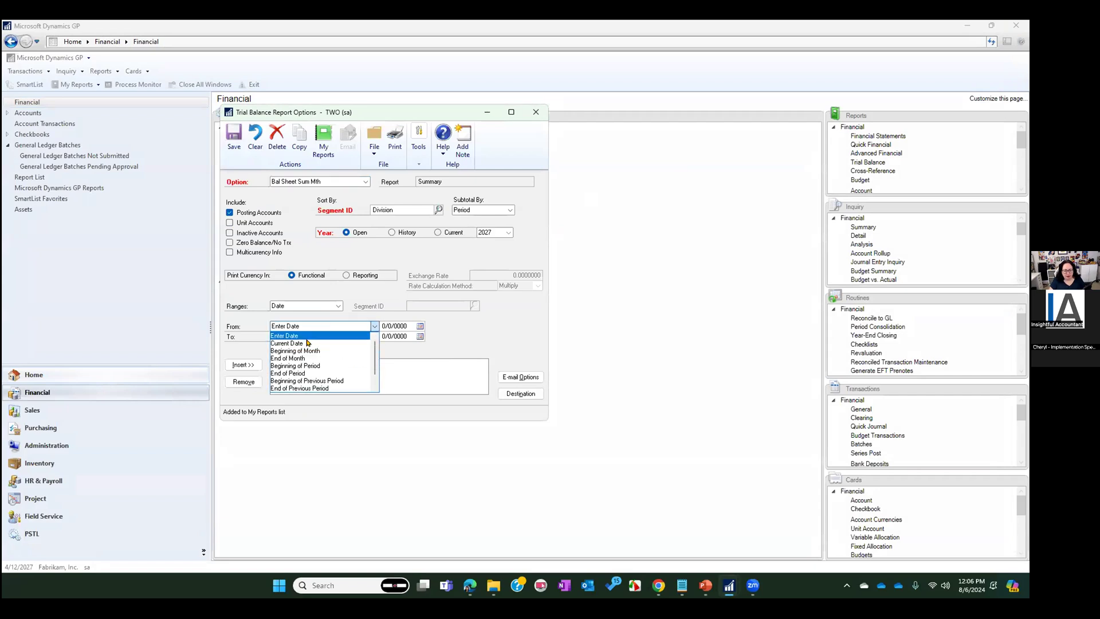
{"action": "scroll", "coordinate": [312, 360], "scroll_direction": "down", "scroll_amount": 4}
{"action": "left_click", "coordinate": [312, 384]}
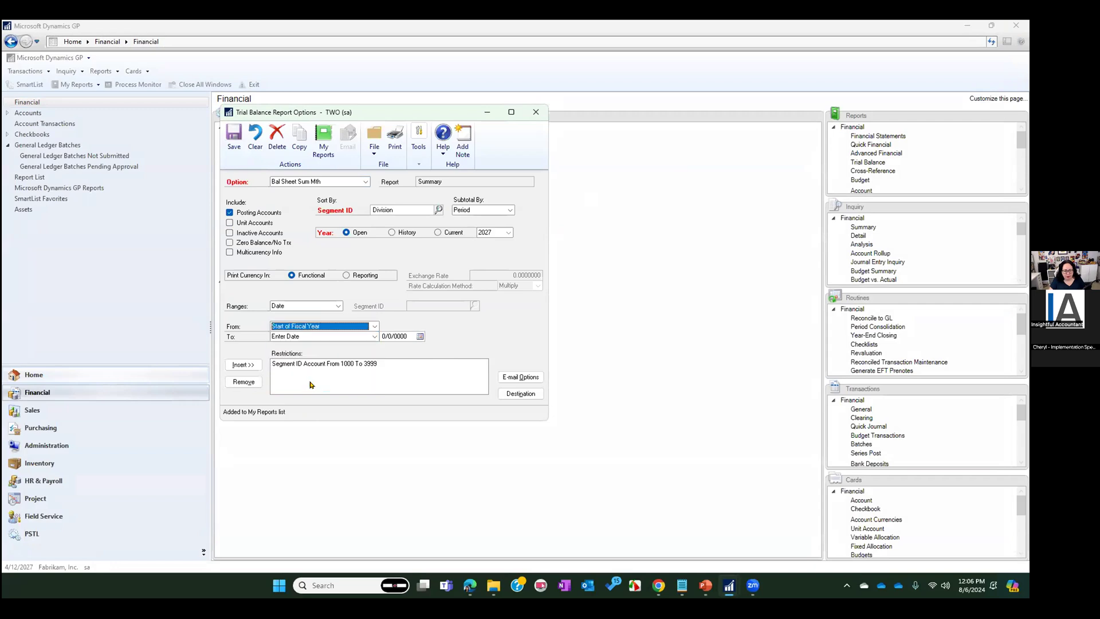
{"action": "left_click", "coordinate": [308, 339]}
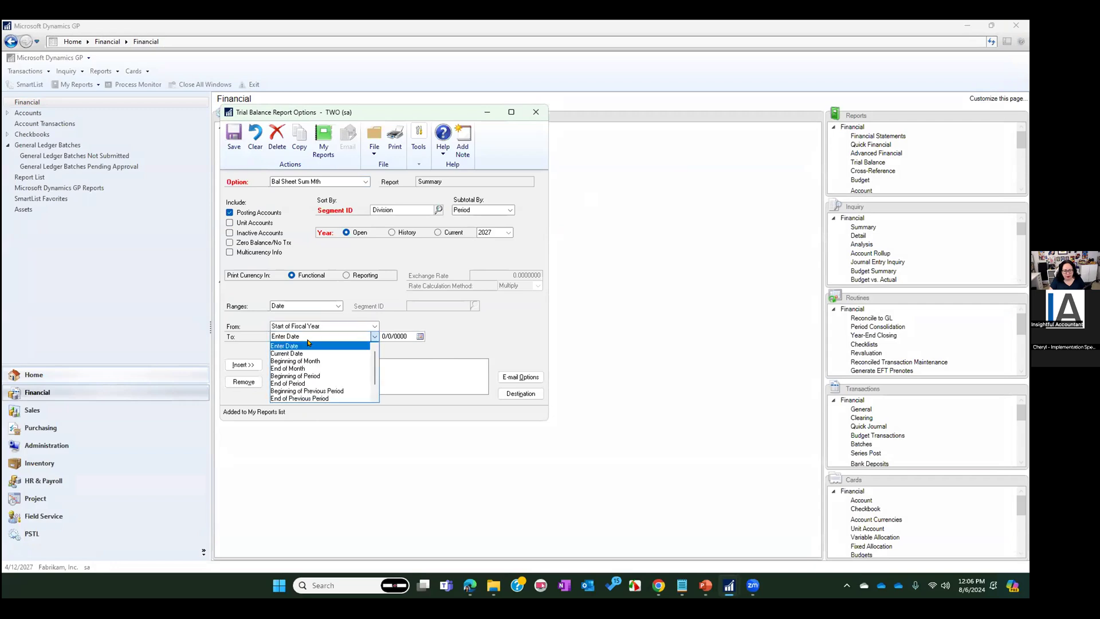
{"action": "left_click", "coordinate": [324, 398]}
{"action": "left_click", "coordinate": [246, 365]}
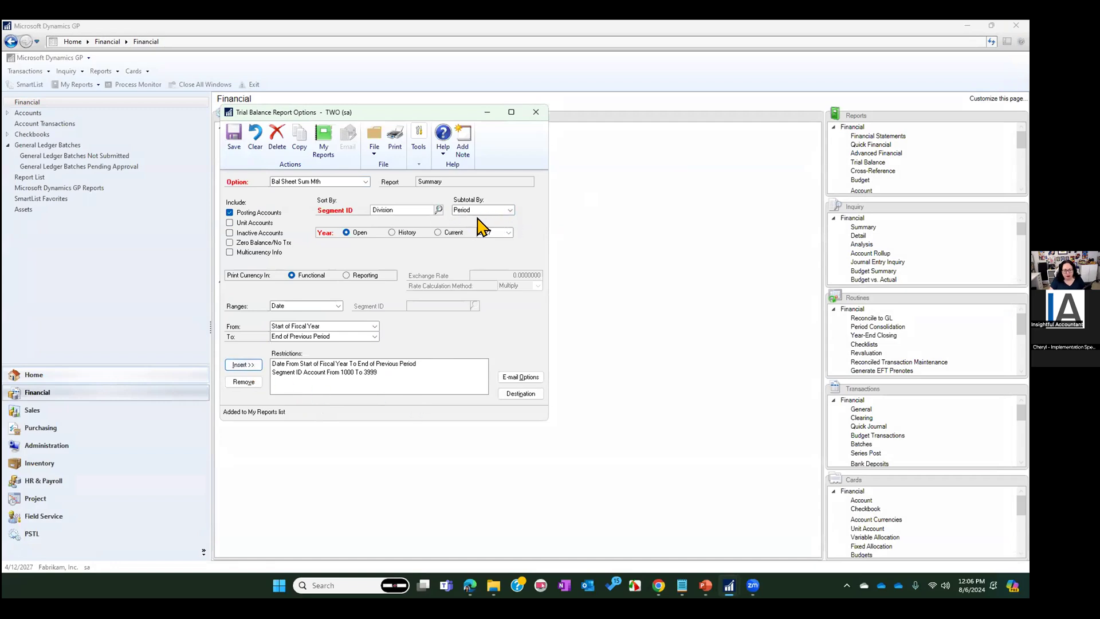
Include inactive accounts in the Bal Sheet Sum Mth option and review the summary by period printed to screen
{"action": "left_click", "coordinate": [231, 234]}
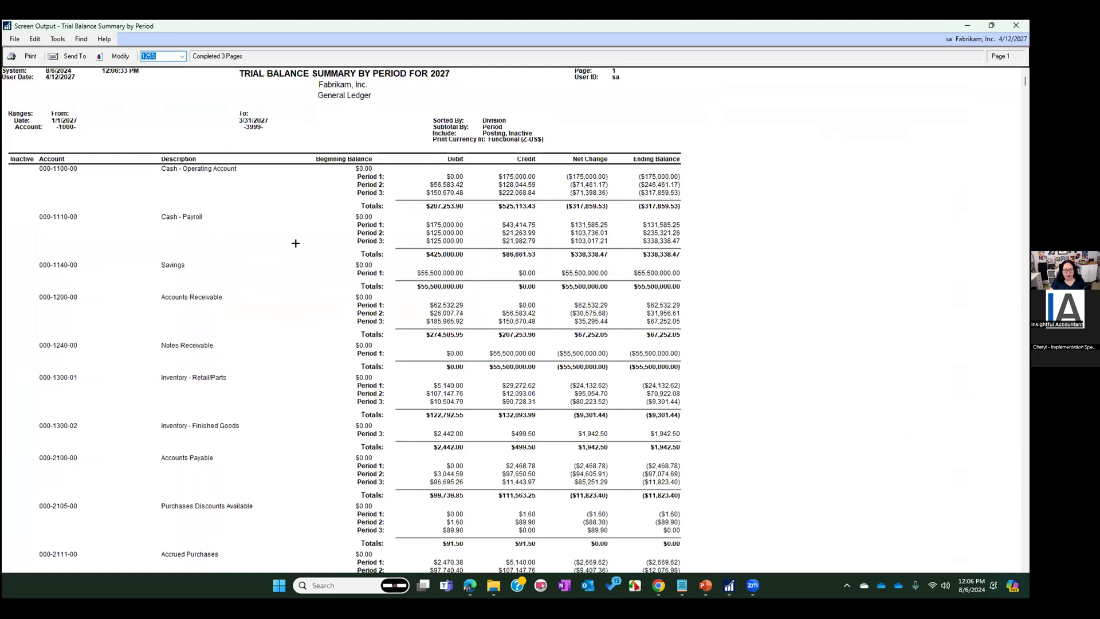
{"action": "scroll", "coordinate": [251, 287], "scroll_direction": "down", "scroll_amount": 2}
{"action": "scroll", "coordinate": [329, 270], "scroll_direction": "up", "scroll_amount": 2}
{"action": "left_click", "coordinate": [1016, 27]}
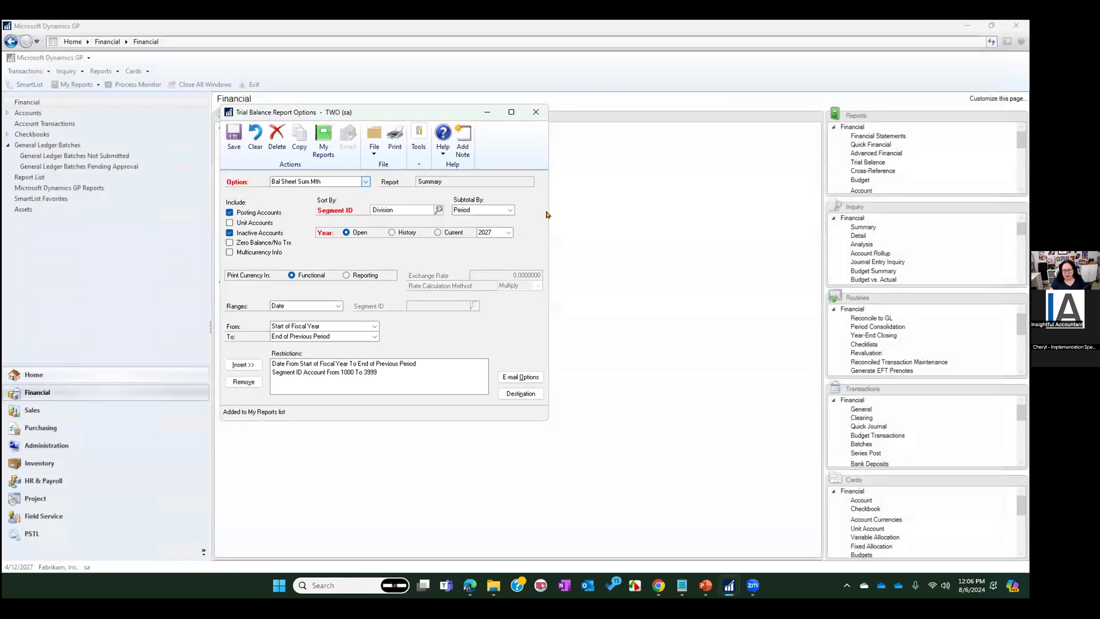
Save the changes to the Bal Sheet Sum Mth option and close the Trial Balance Report window
{"action": "left_click", "coordinate": [536, 112]}
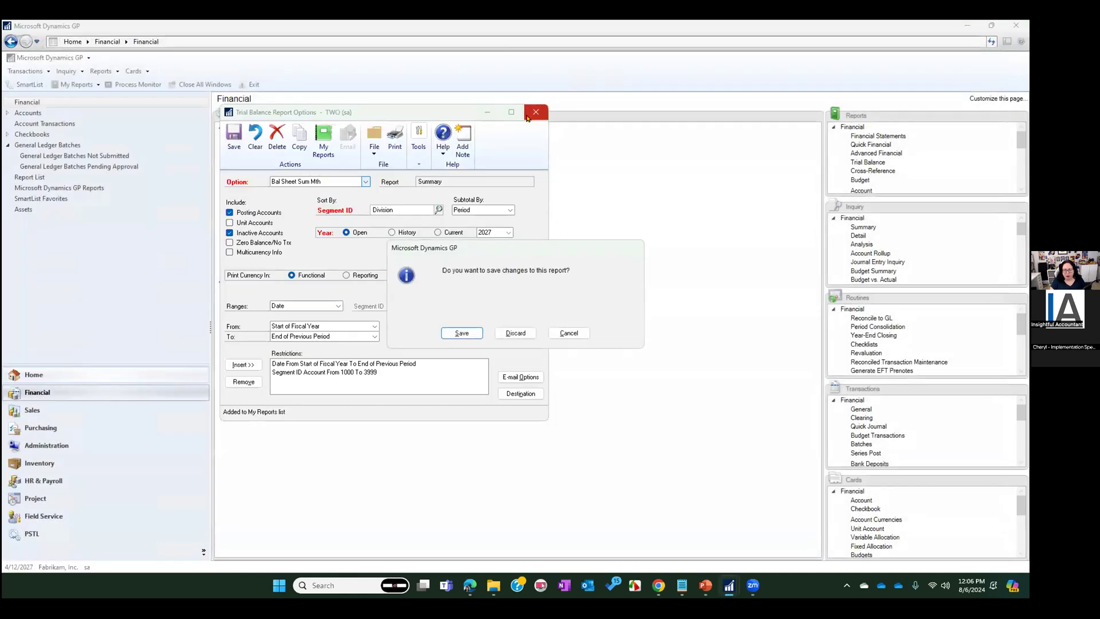
{"action": "left_click", "coordinate": [461, 334]}
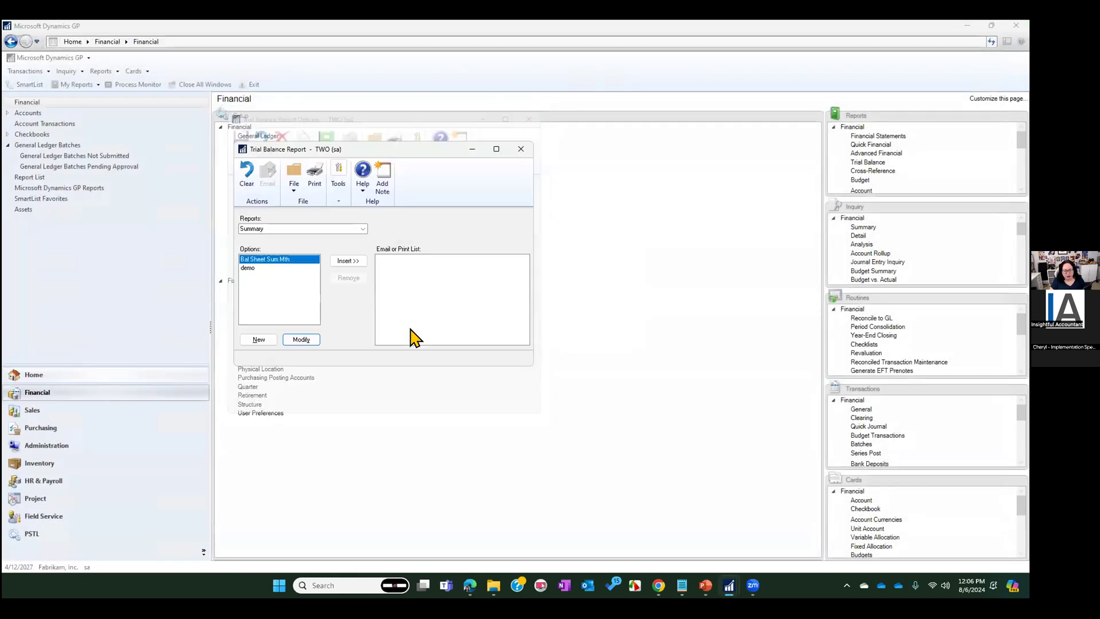
{"action": "left_click", "coordinate": [515, 151]}
Open the Control GL Accounts (Subledger) navigation list under Accounts and select all its accounts
{"action": "left_click", "coordinate": [10, 113]}
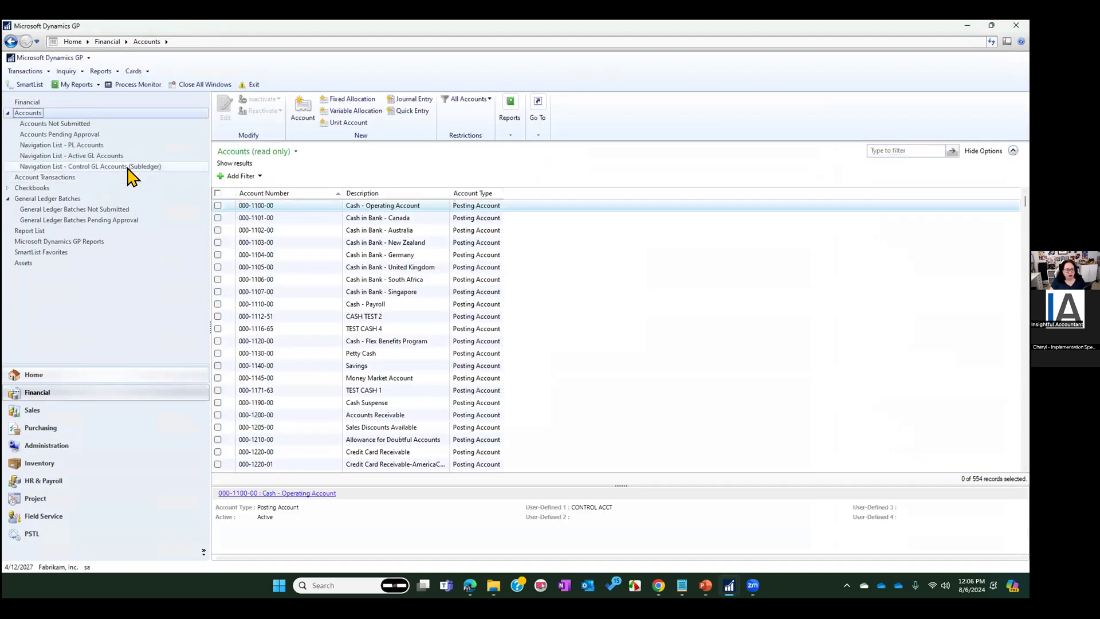
{"action": "left_click", "coordinate": [128, 168]}
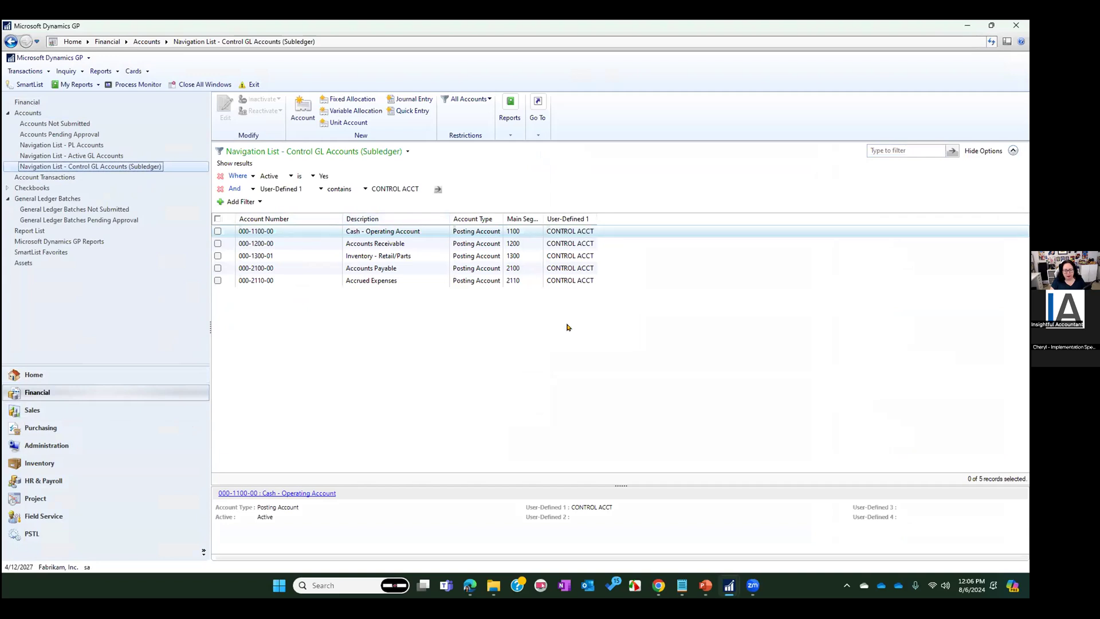
{"action": "left_click", "coordinate": [217, 219]}
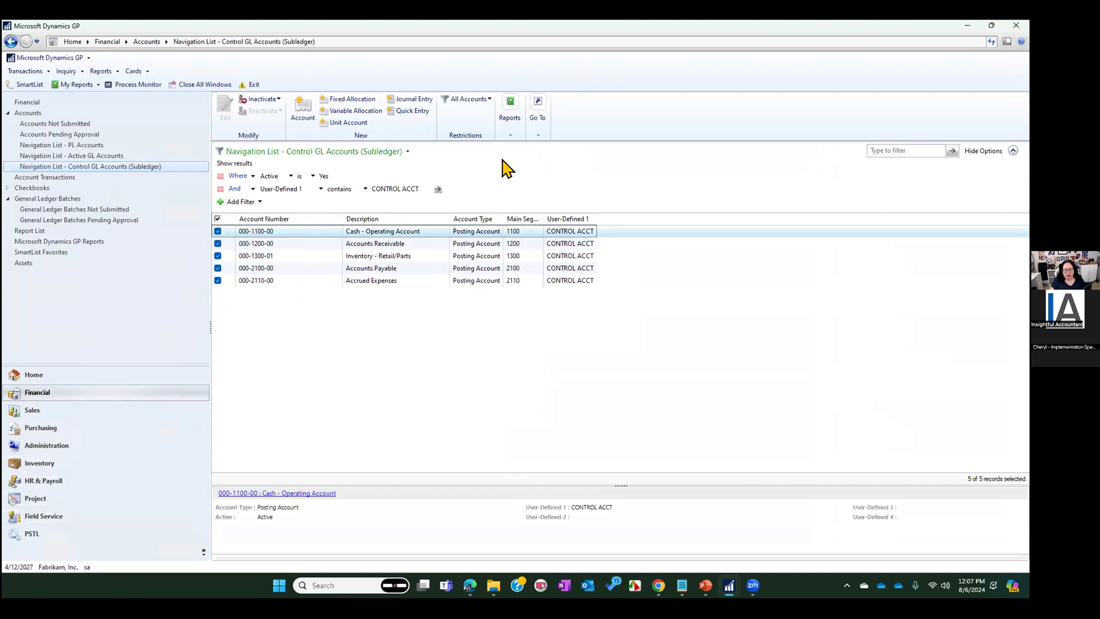
Print a trial balance of the selected control accounts to screen without details for open year 2027, and close the report
{"action": "left_click", "coordinate": [510, 133]}
{"action": "left_click", "coordinate": [515, 160]}
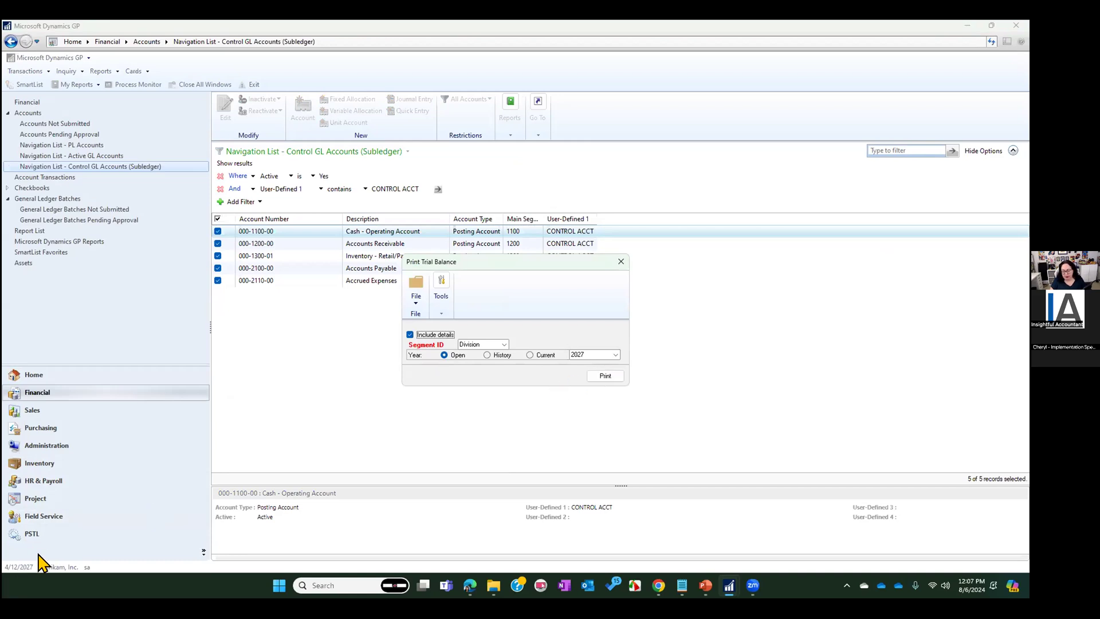
{"action": "left_click", "coordinate": [446, 335]}
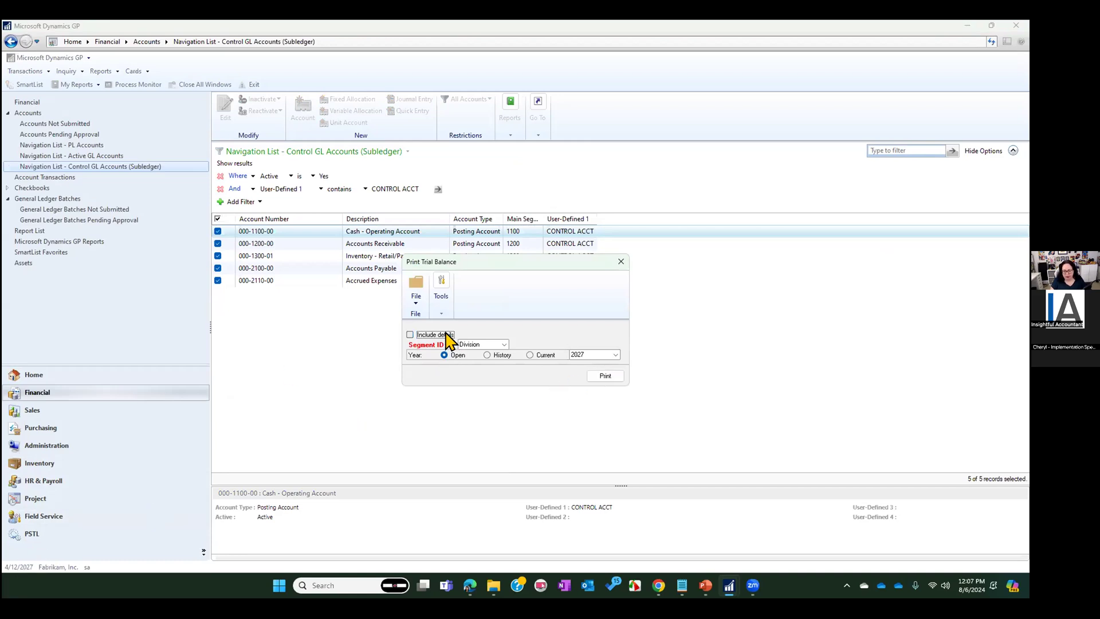
{"action": "left_click", "coordinate": [604, 376]}
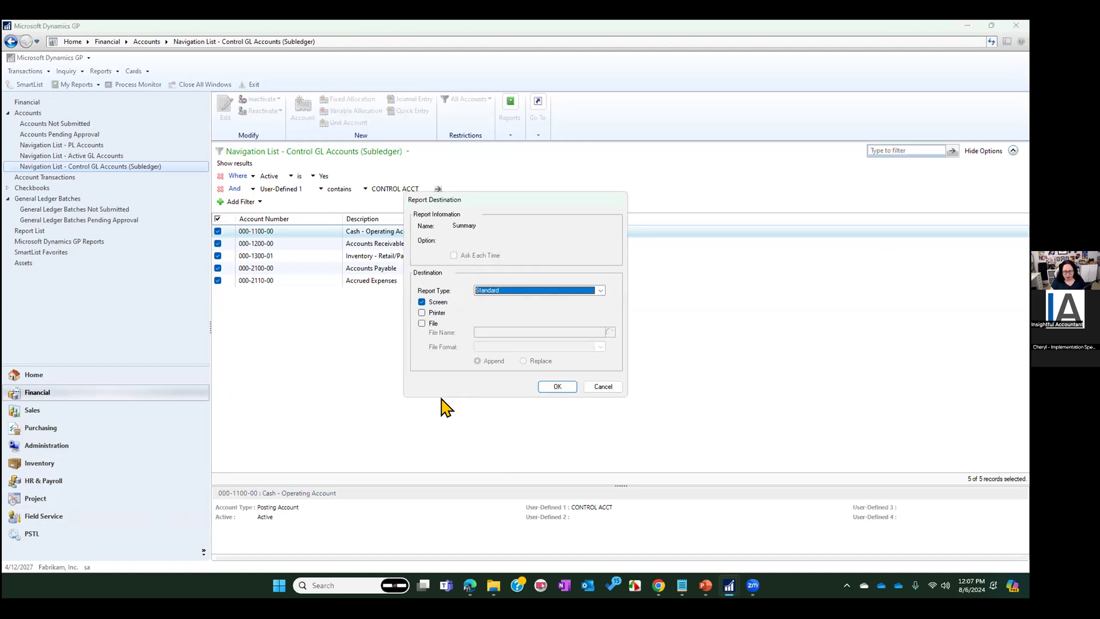
{"action": "left_click", "coordinate": [552, 387]}
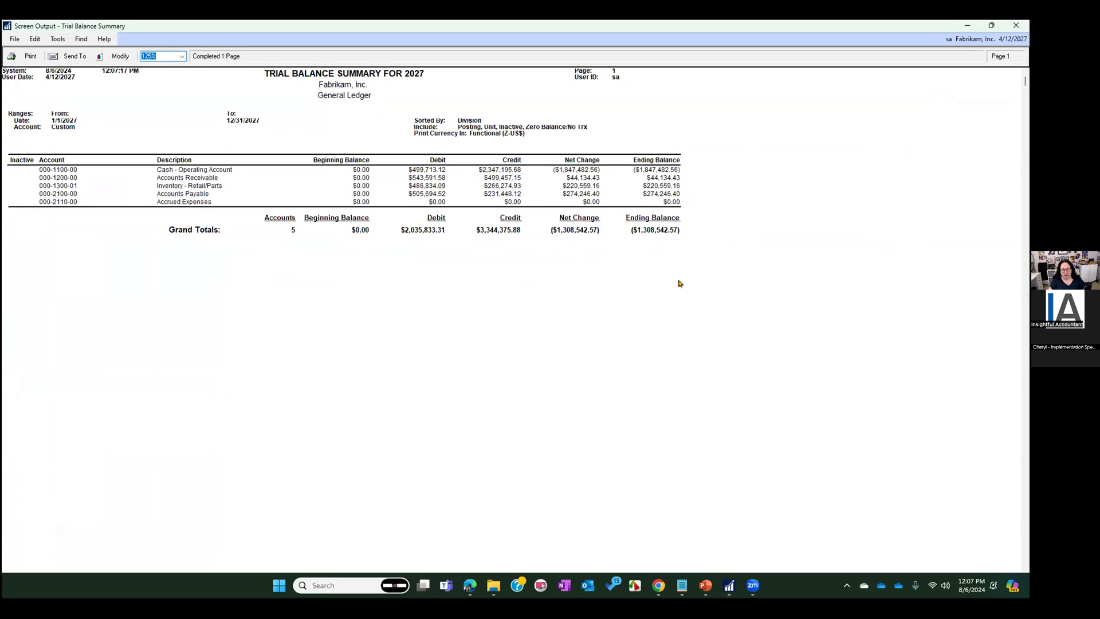
{"action": "left_click", "coordinate": [1015, 25]}
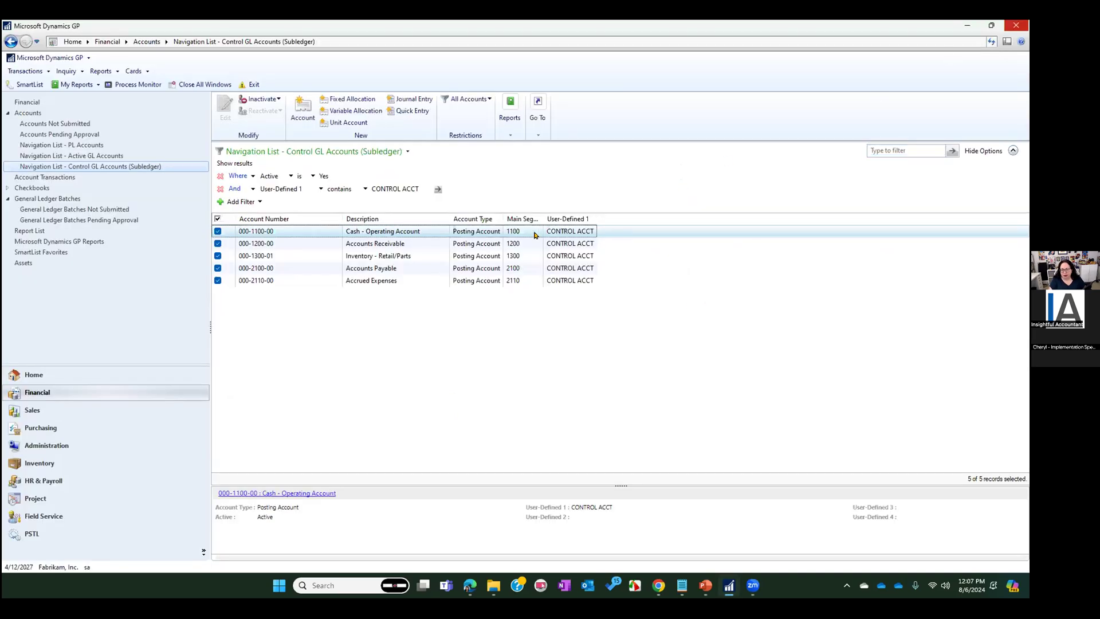
Check the Cash - Operating Account's maintenance record for its User-Defined 1 entry, close it, and switch to the PowerPoint slide show
{"action": "double_click", "coordinate": [535, 232]}
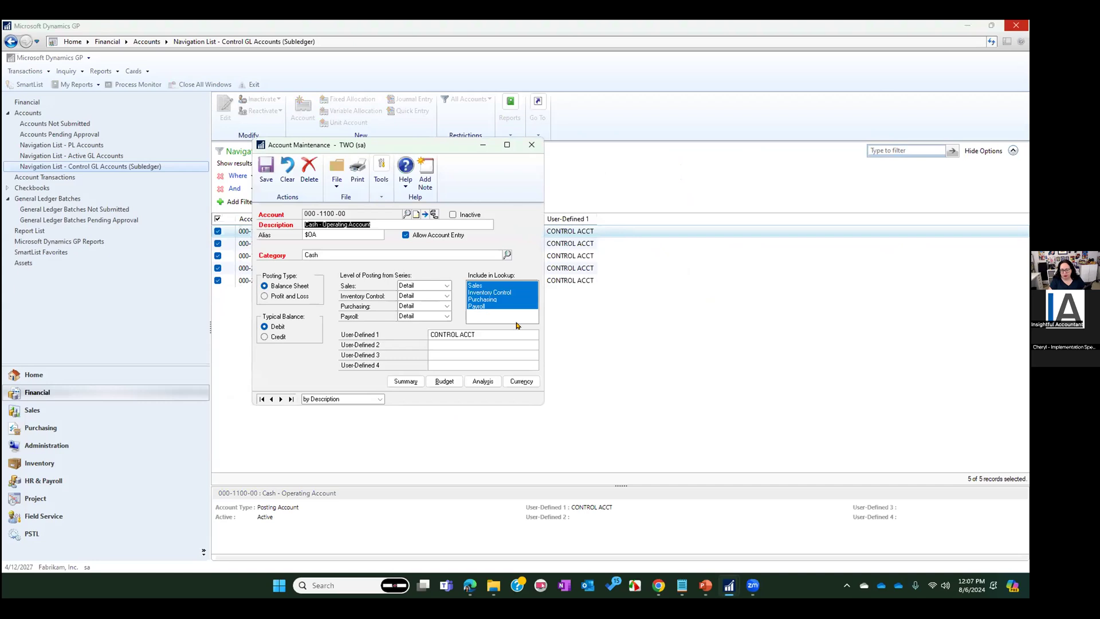
{"action": "left_click", "coordinate": [532, 144]}
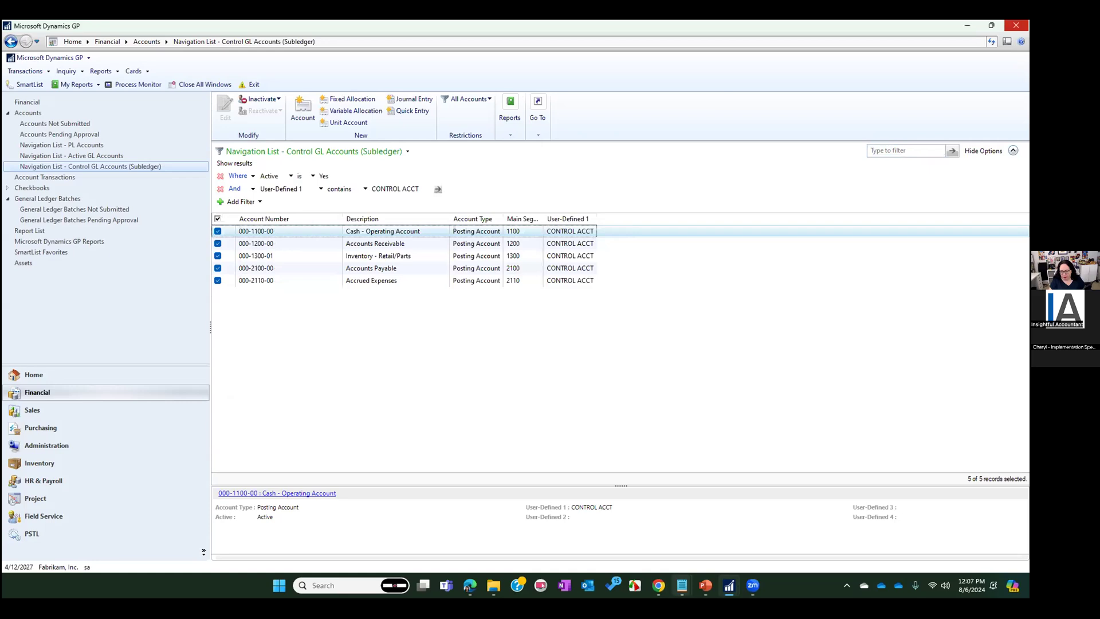
{"action": "left_click", "coordinate": [708, 586]}
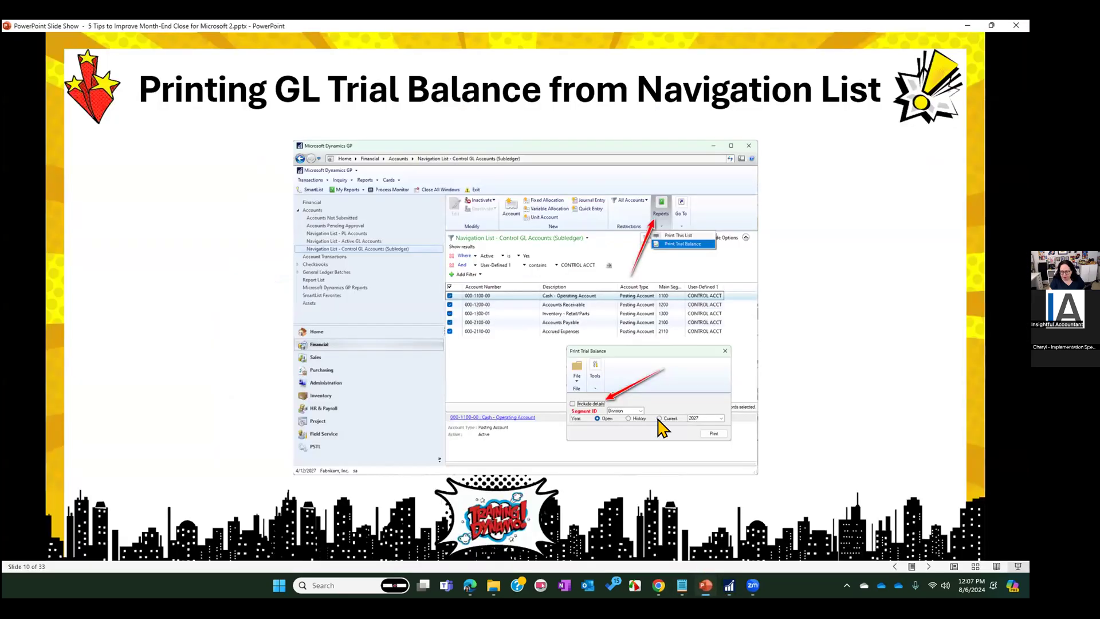
Advance the slide show to the Add Key Reports to "My Reports" slide and switch to Microsoft Dynamics GP
{"action": "left_click", "coordinate": [366, 186]}
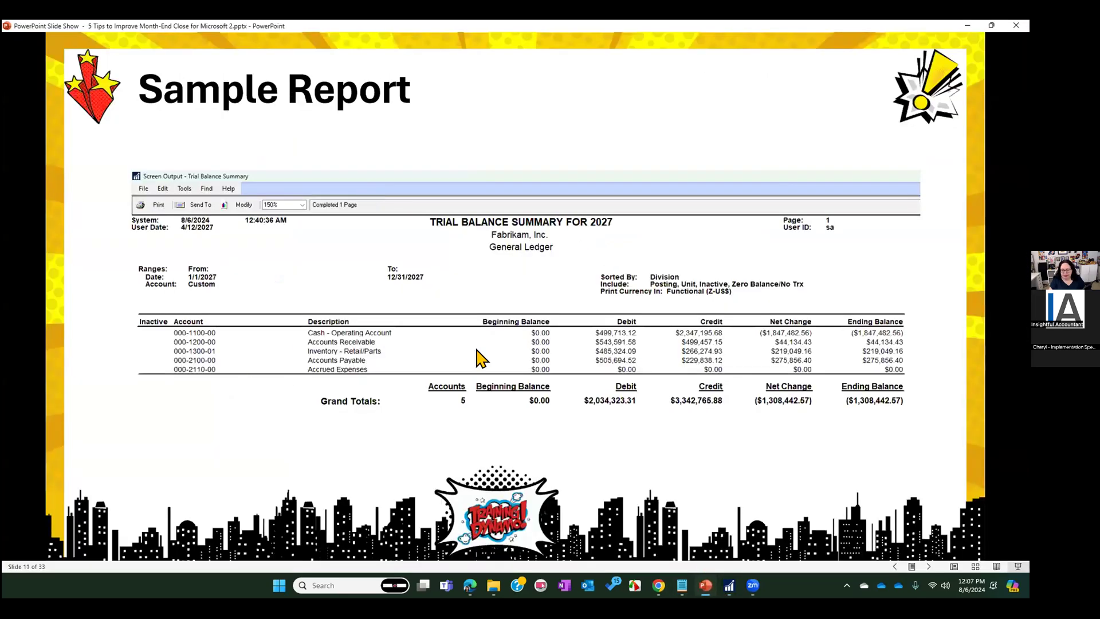
{"action": "left_click", "coordinate": [446, 307]}
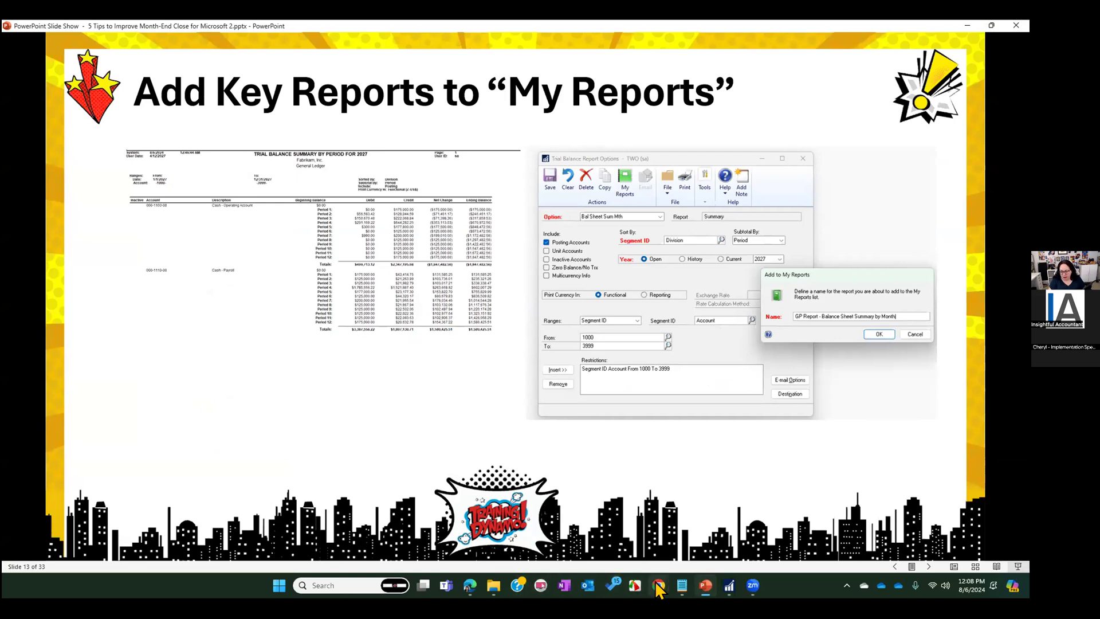
{"action": "left_click", "coordinate": [726, 588]}
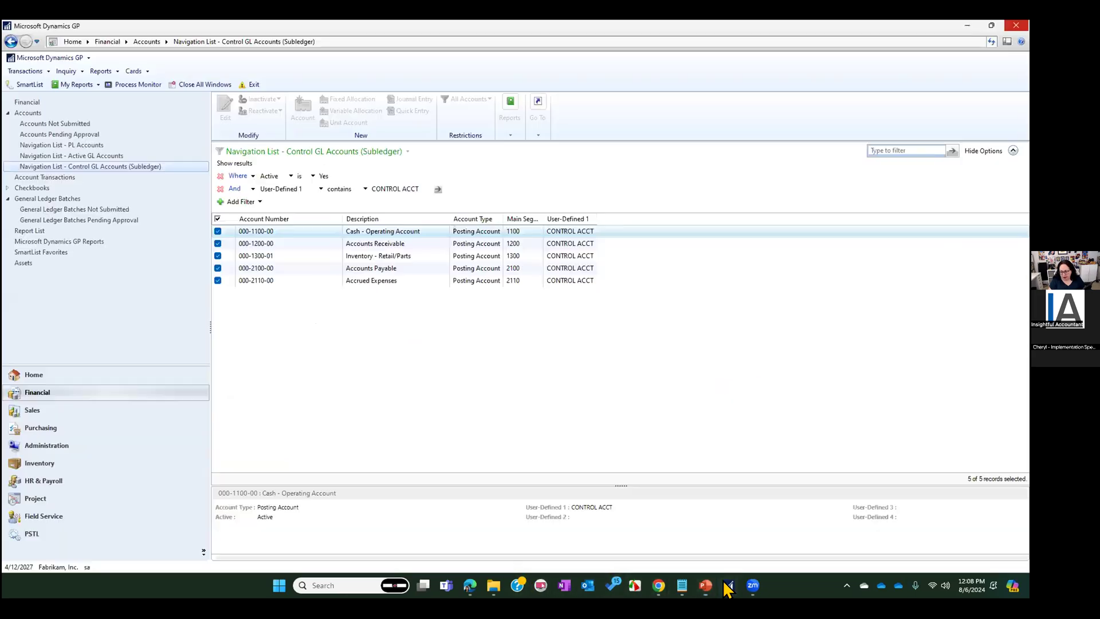
Open the AR-Last Mo Summary option of the receivables Historical Aged Trial Balance for modification
{"action": "left_click", "coordinate": [50, 102]}
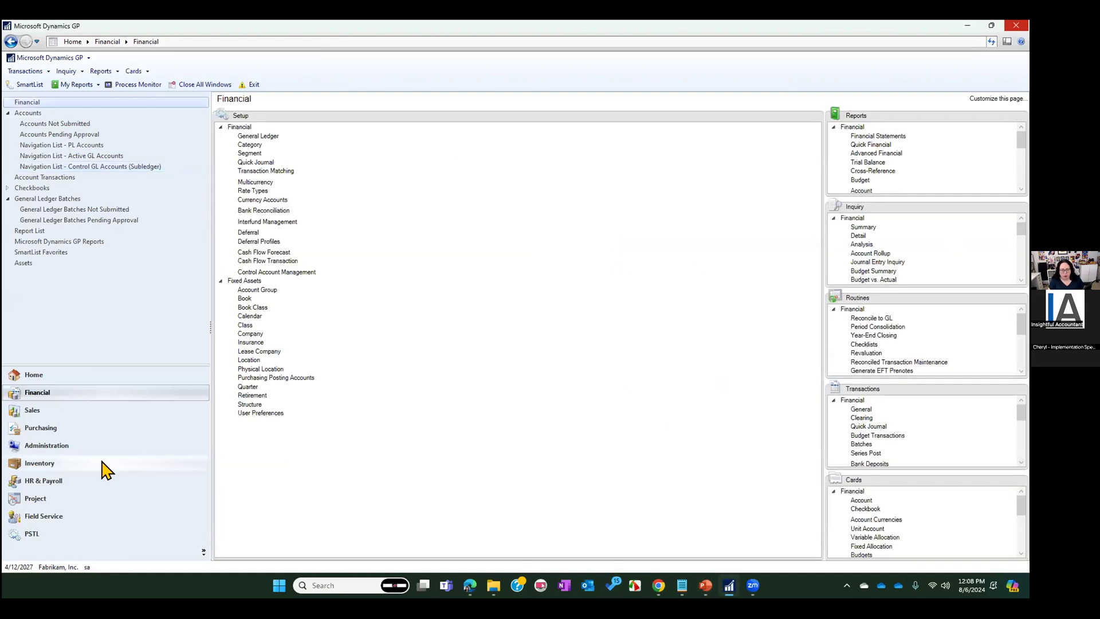
{"action": "left_click", "coordinate": [60, 415]}
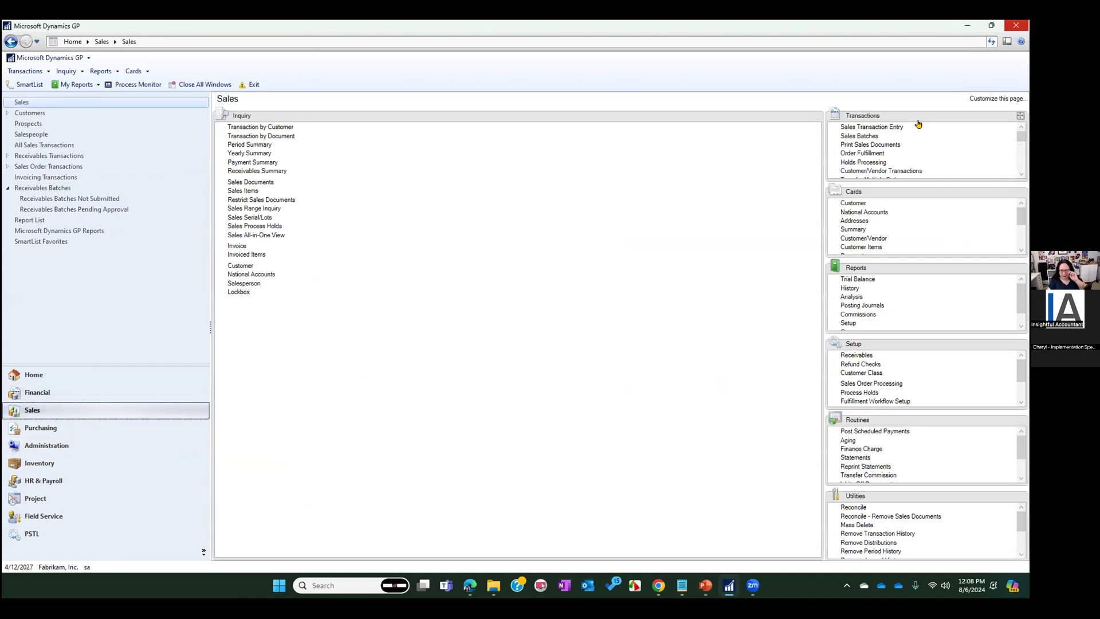
{"action": "left_click", "coordinate": [859, 279]}
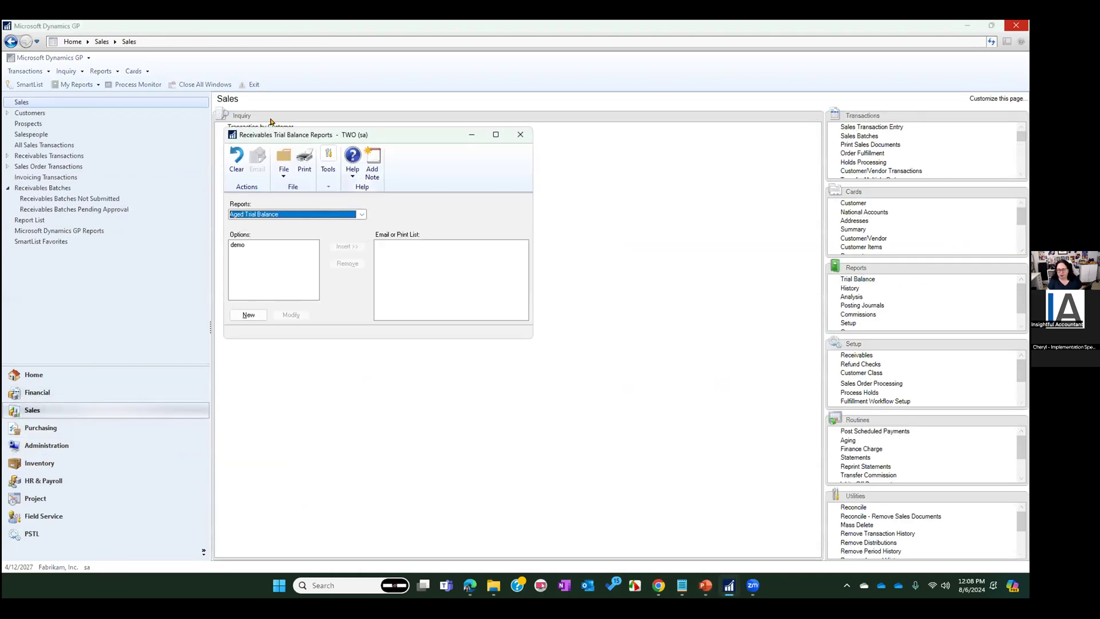
{"action": "left_click", "coordinate": [284, 216]}
{"action": "left_click", "coordinate": [278, 246]}
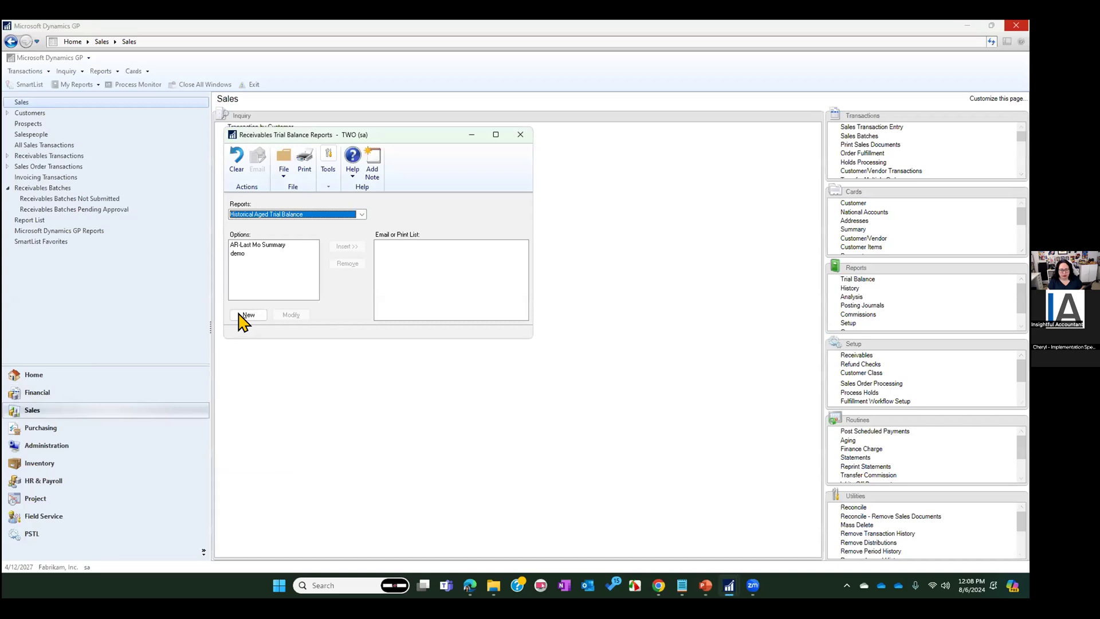
{"action": "left_click", "coordinate": [267, 246]}
{"action": "left_click", "coordinate": [291, 315]}
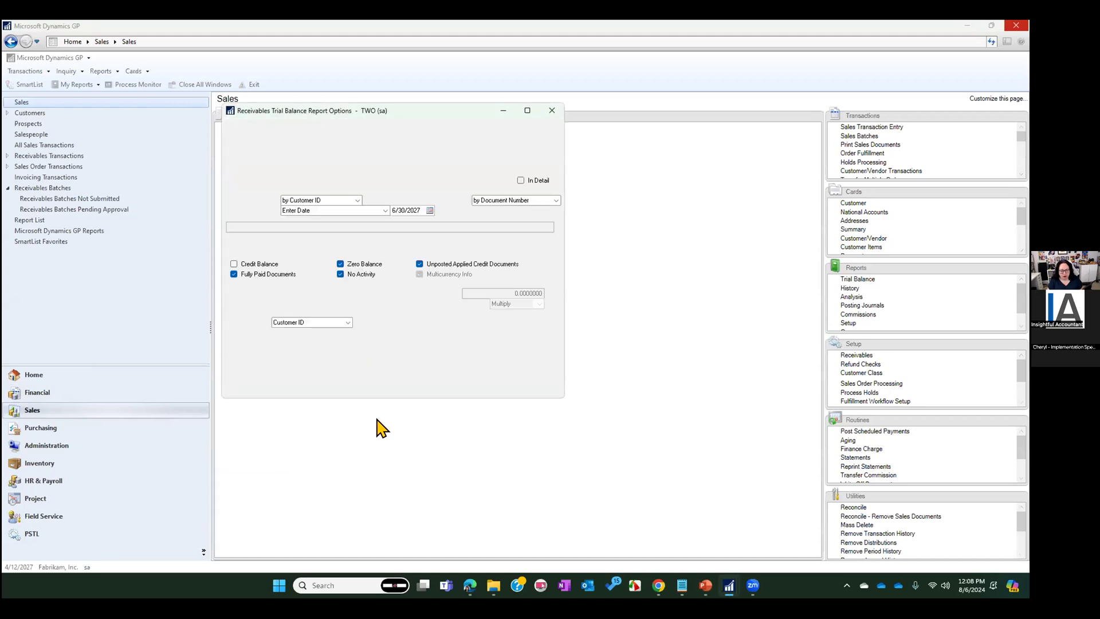
Set the option's Print/Age as of date to End of Previous Period and its report destination to screen
{"action": "left_click", "coordinate": [344, 210]}
{"action": "scroll", "coordinate": [331, 239], "scroll_direction": "down", "scroll_amount": 2}
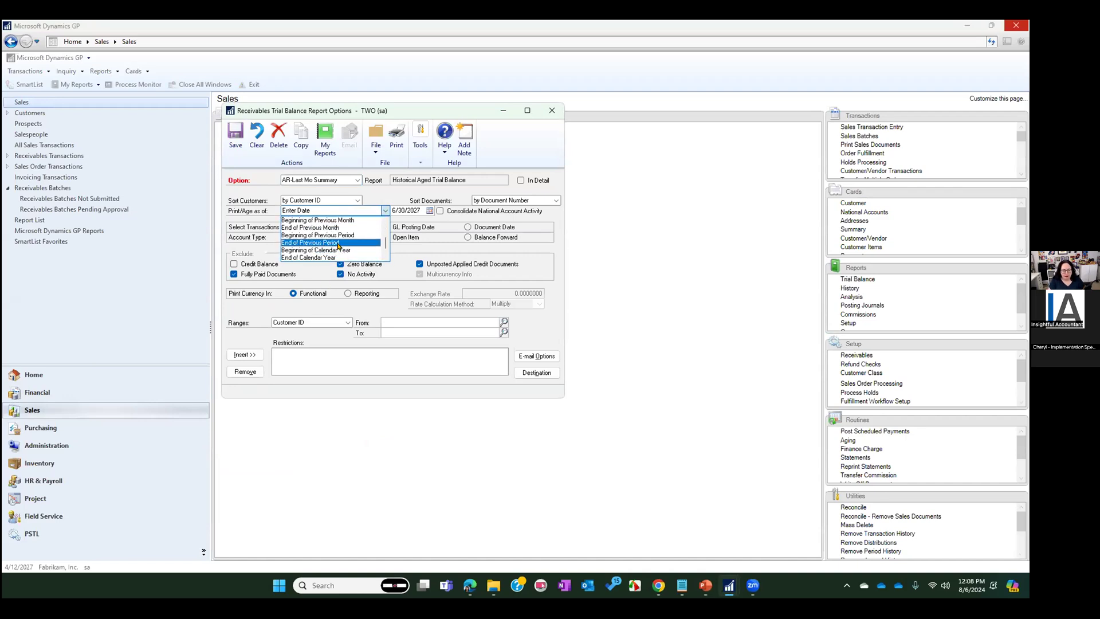
{"action": "left_click", "coordinate": [337, 244]}
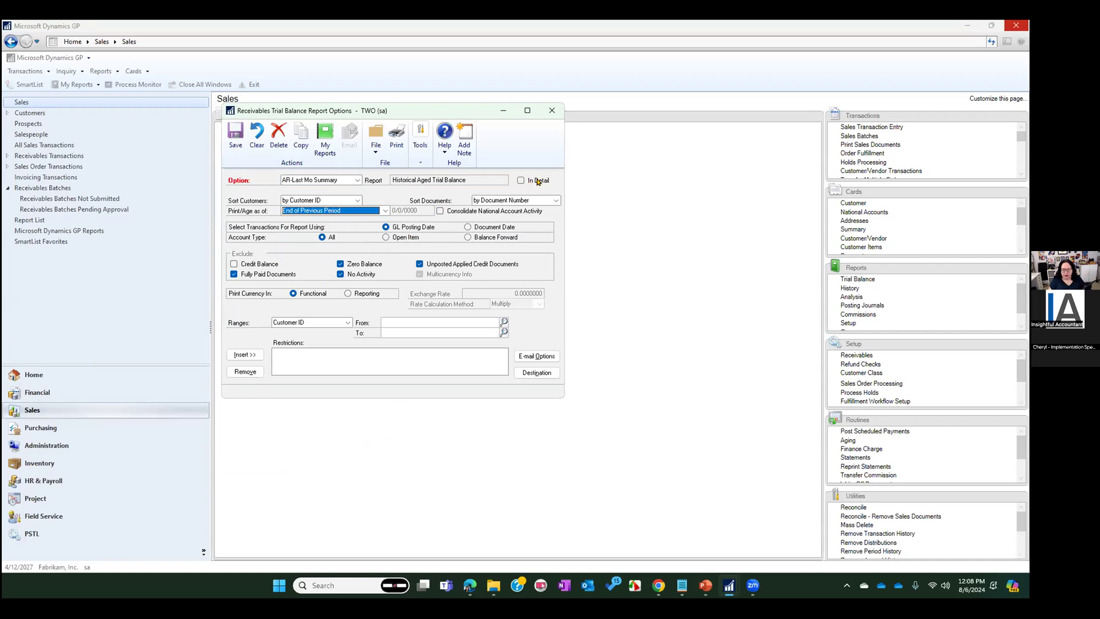
{"action": "left_click", "coordinate": [536, 372]}
{"action": "left_click", "coordinate": [421, 318]}
{"action": "left_click", "coordinate": [421, 308]}
{"action": "left_click", "coordinate": [561, 386]}
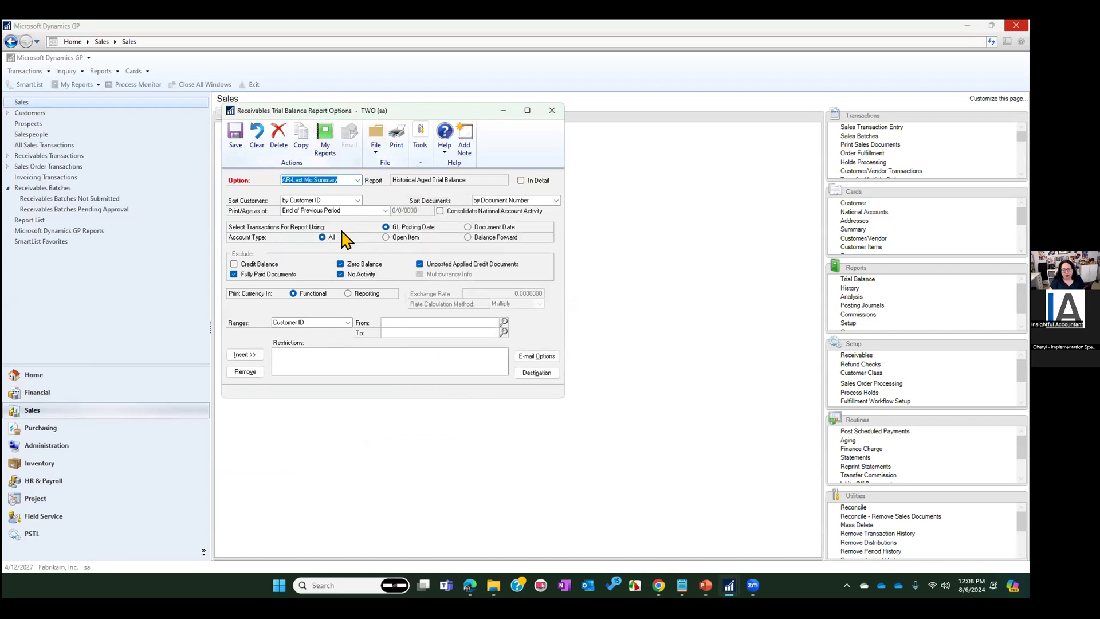
Add the report option to My Reports as "GP Report - AR Aging as of Previous Period (Summary)"
{"action": "left_click", "coordinate": [325, 135]}
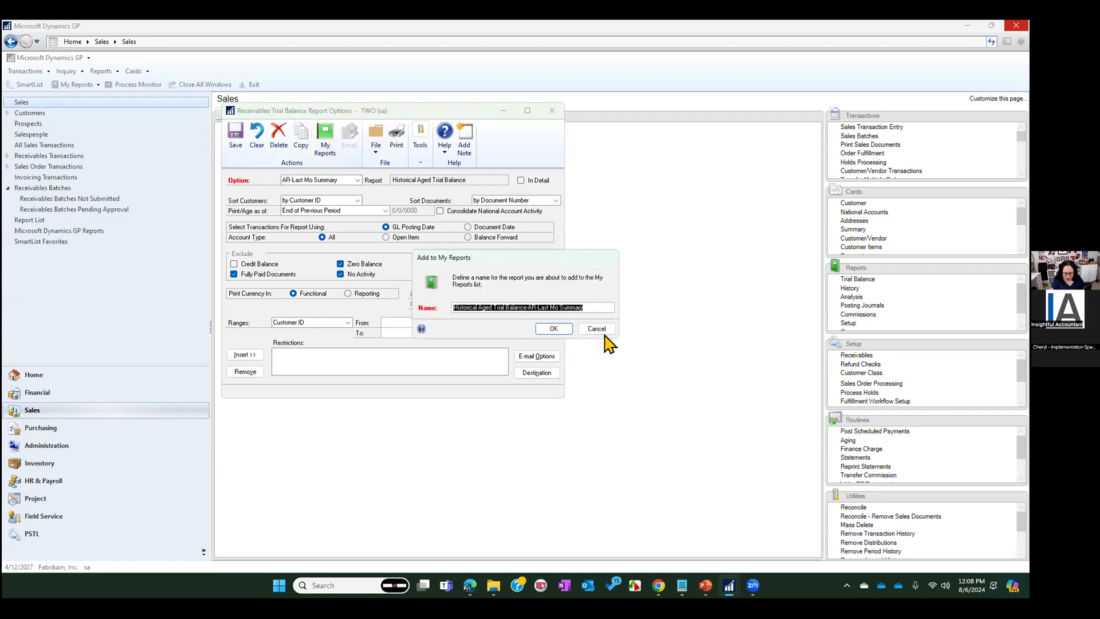
{"action": "type", "text": "GP"}
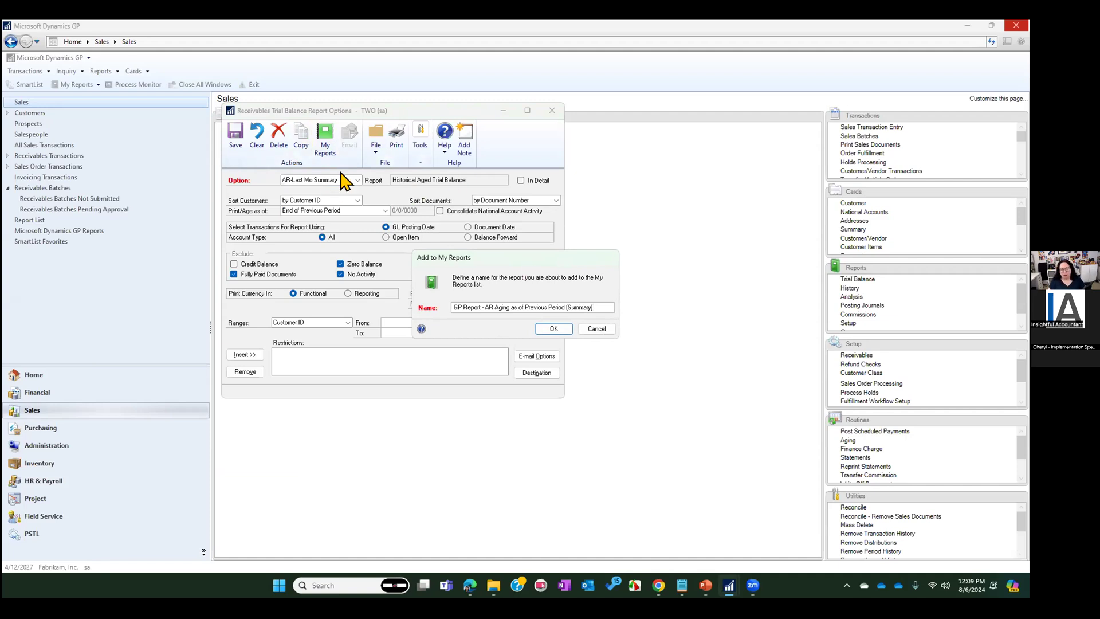
{"action": "left_click", "coordinate": [551, 329]}
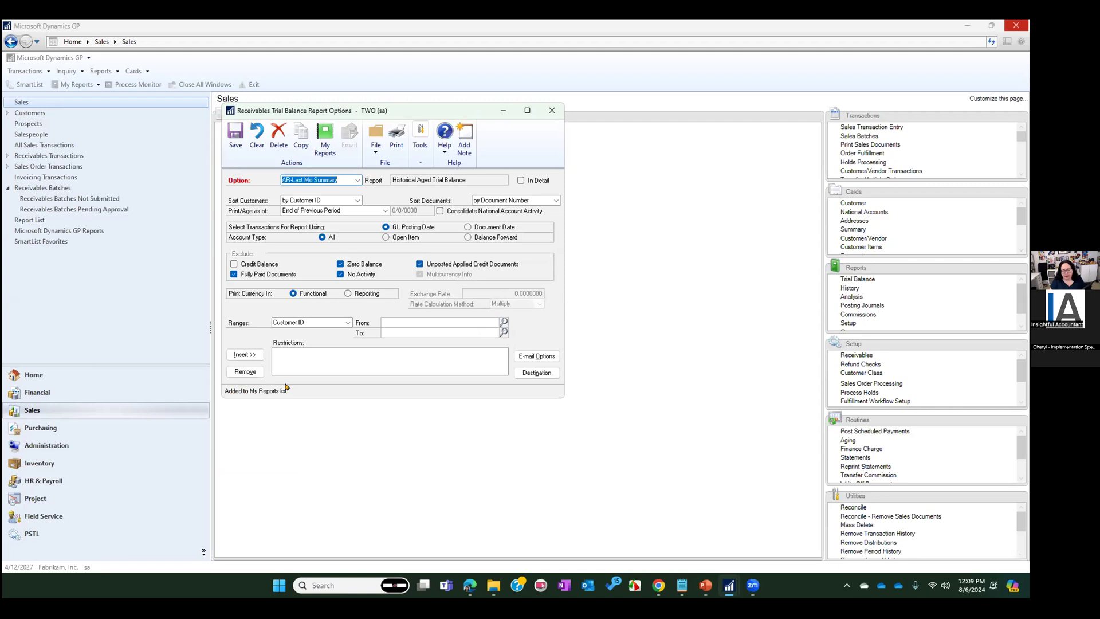
Save the changes to the AR-Last Mo Summary option and close the Receivables Trial Balance windows
{"action": "left_click", "coordinate": [552, 110]}
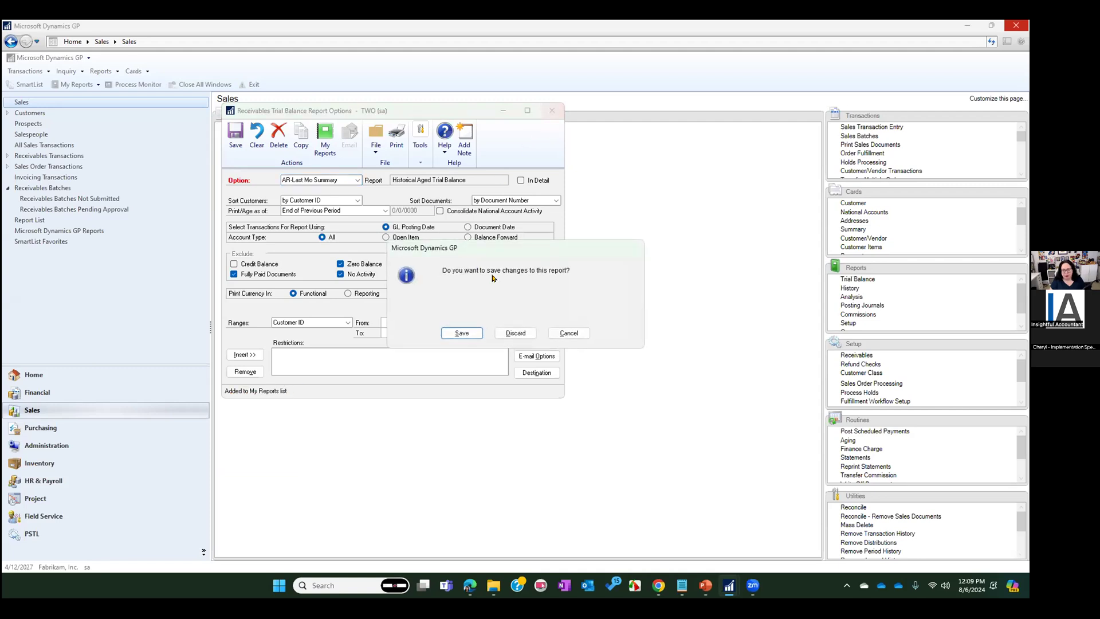
{"action": "left_click", "coordinate": [461, 333]}
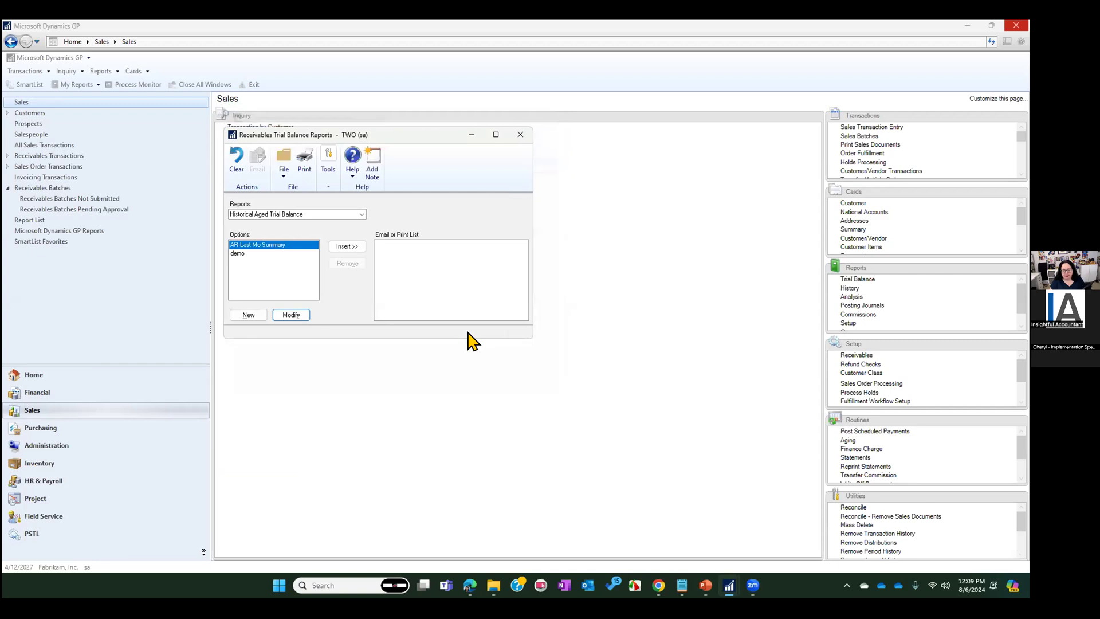
{"action": "left_click", "coordinate": [522, 137]}
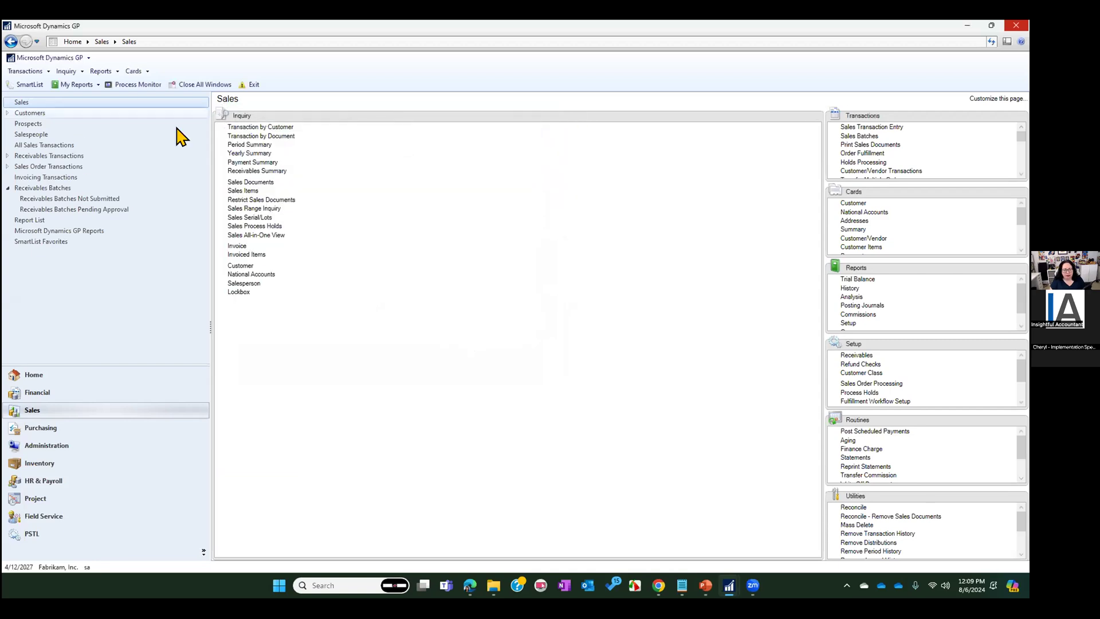
Run GP Report - AR Aging as of Previous Period (Summary) from My Reports
{"action": "right_click", "coordinate": [290, 73]}
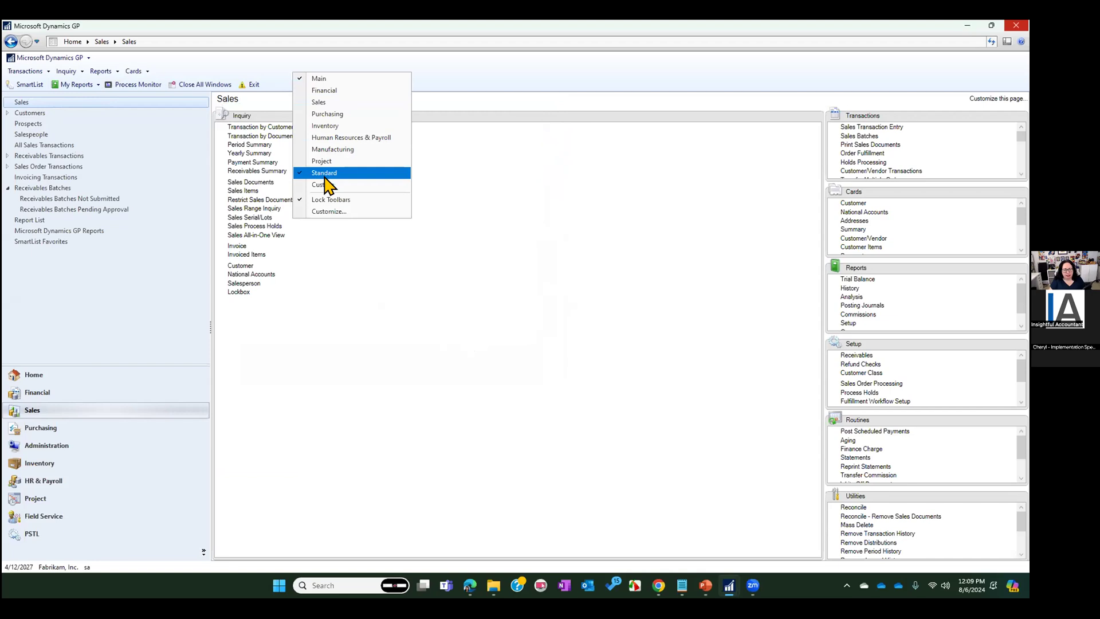
{"action": "left_click", "coordinate": [74, 86]}
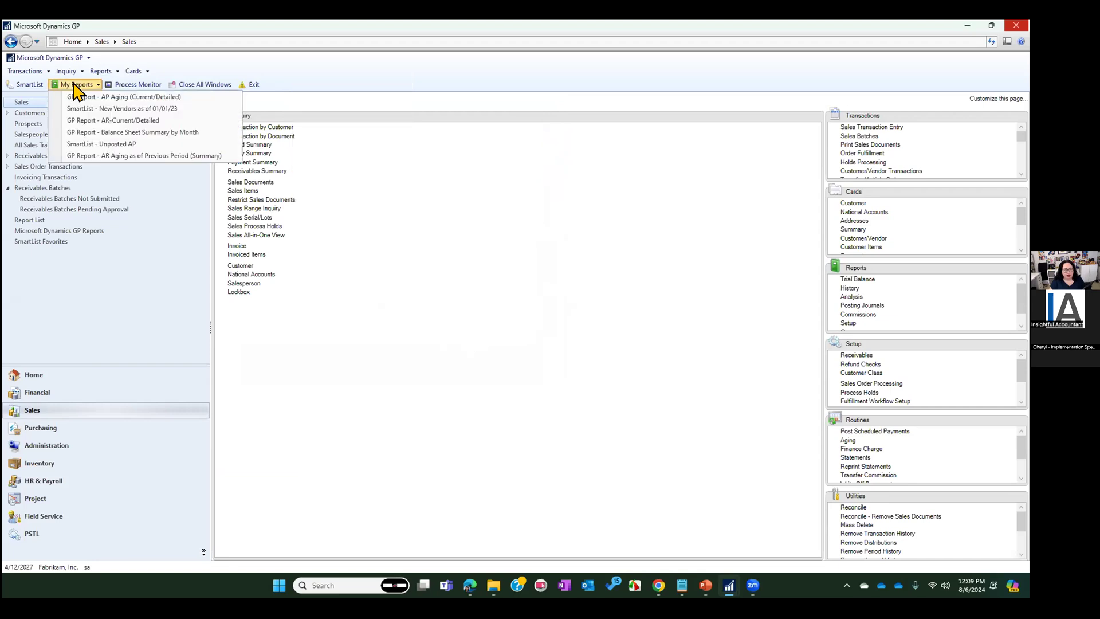
{"action": "left_click", "coordinate": [152, 156]}
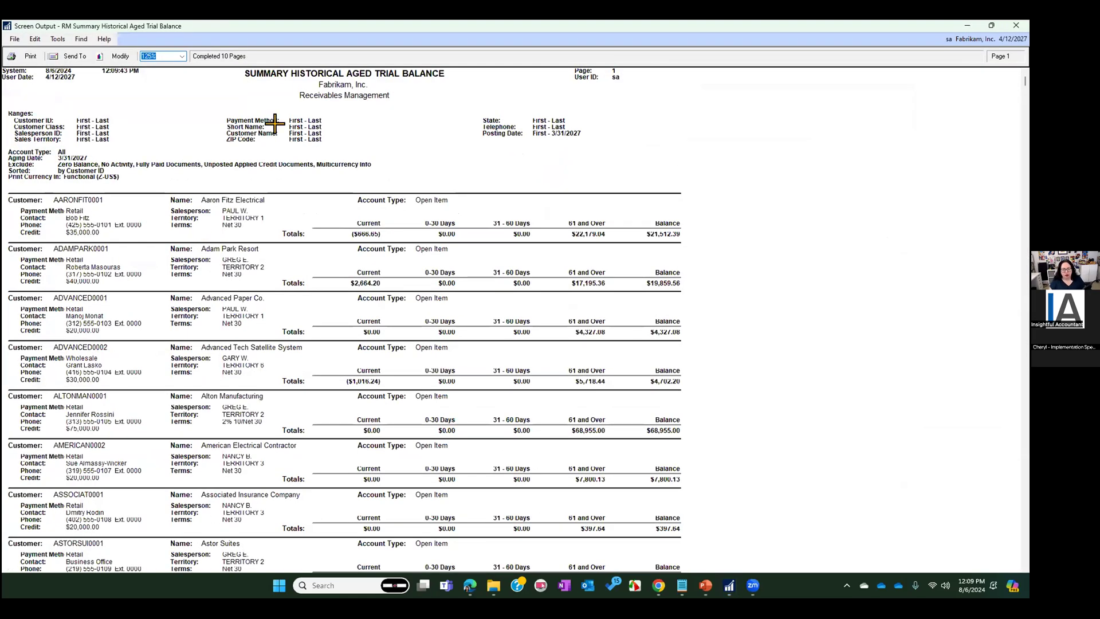
Review the Summary Historical Aged Trial Balance through to its grand totals, and close the report
{"action": "scroll", "coordinate": [658, 256], "scroll_direction": "down", "scroll_amount": 2}
{"action": "scroll", "coordinate": [658, 256], "scroll_direction": "down", "scroll_amount": 15}
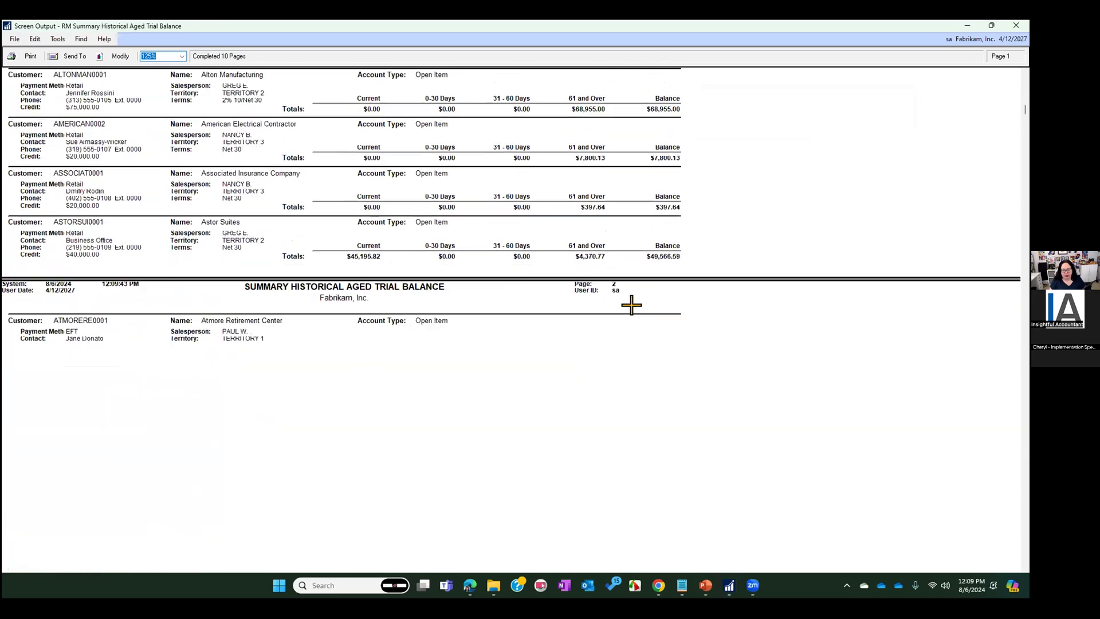
{"action": "scroll", "coordinate": [420, 390], "scroll_direction": "down", "scroll_amount": 15}
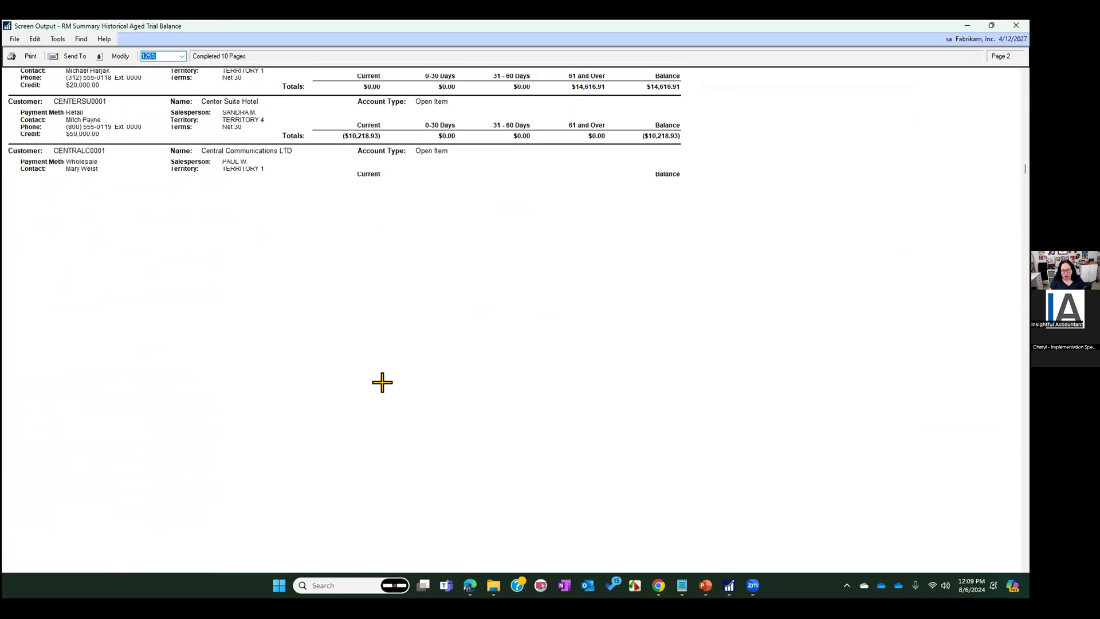
{"action": "left_click_drag", "start_coordinate": [1025, 190], "coordinate": [1025, 556]}
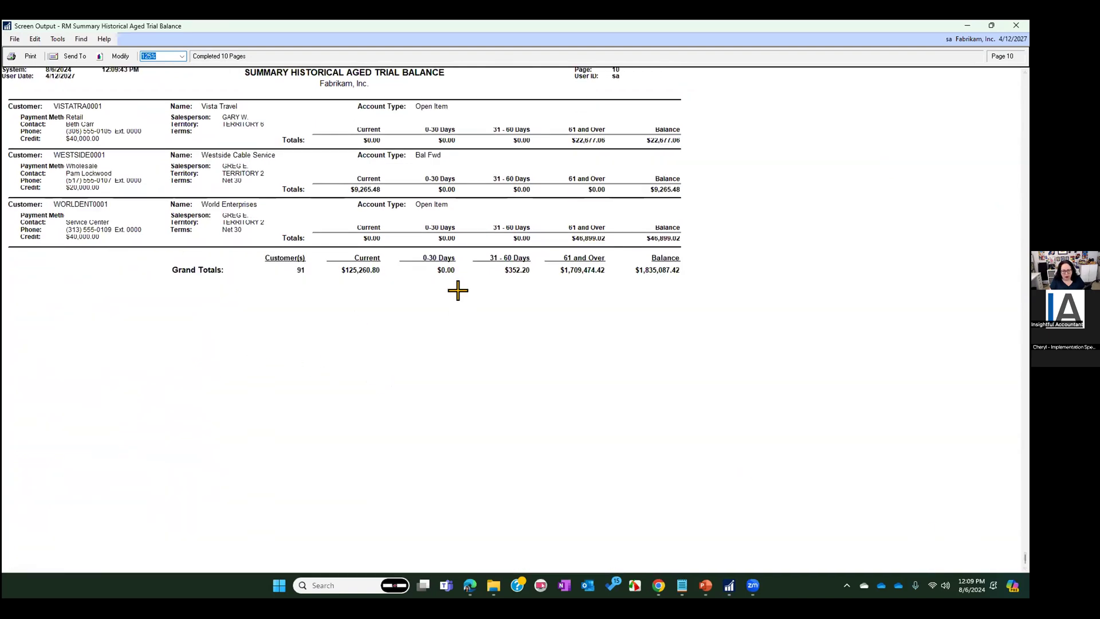
{"action": "left_click", "coordinate": [642, 259]}
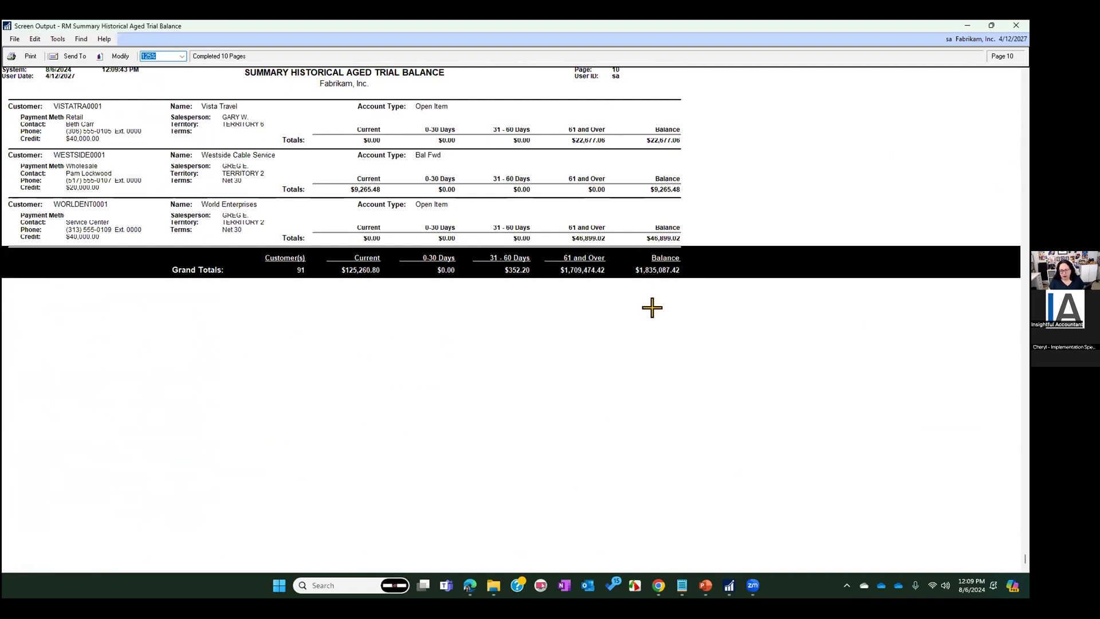
{"action": "left_click", "coordinate": [1017, 25]}
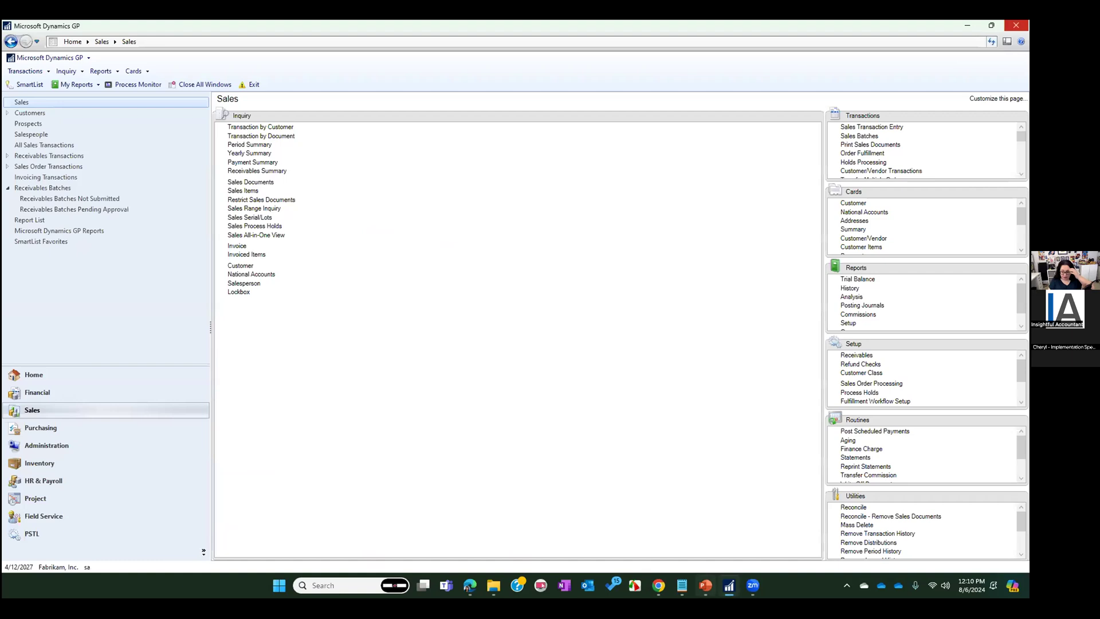
View the My Reports area on the Home page, then open the My Reports List under Administration
{"action": "left_click", "coordinate": [705, 585]}
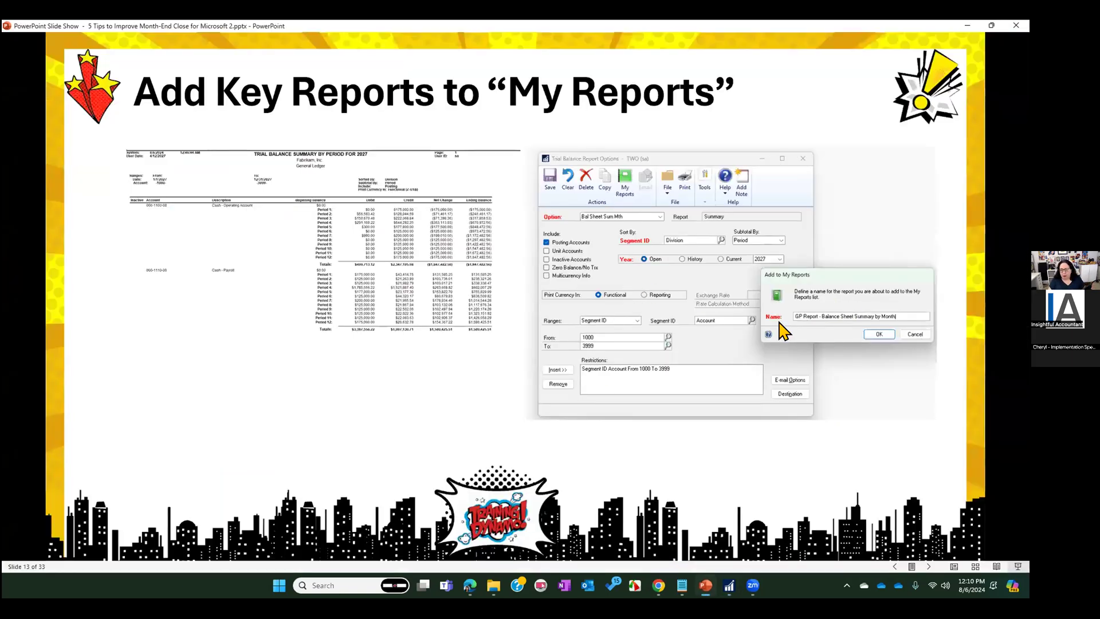
{"action": "left_click", "coordinate": [728, 585]}
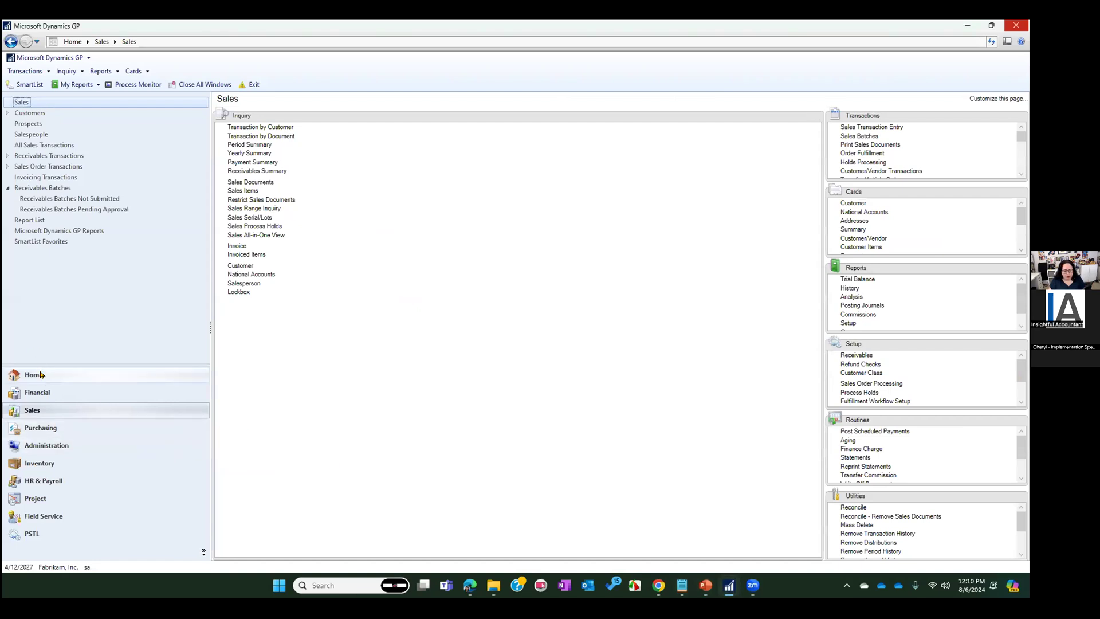
{"action": "left_click", "coordinate": [36, 374]}
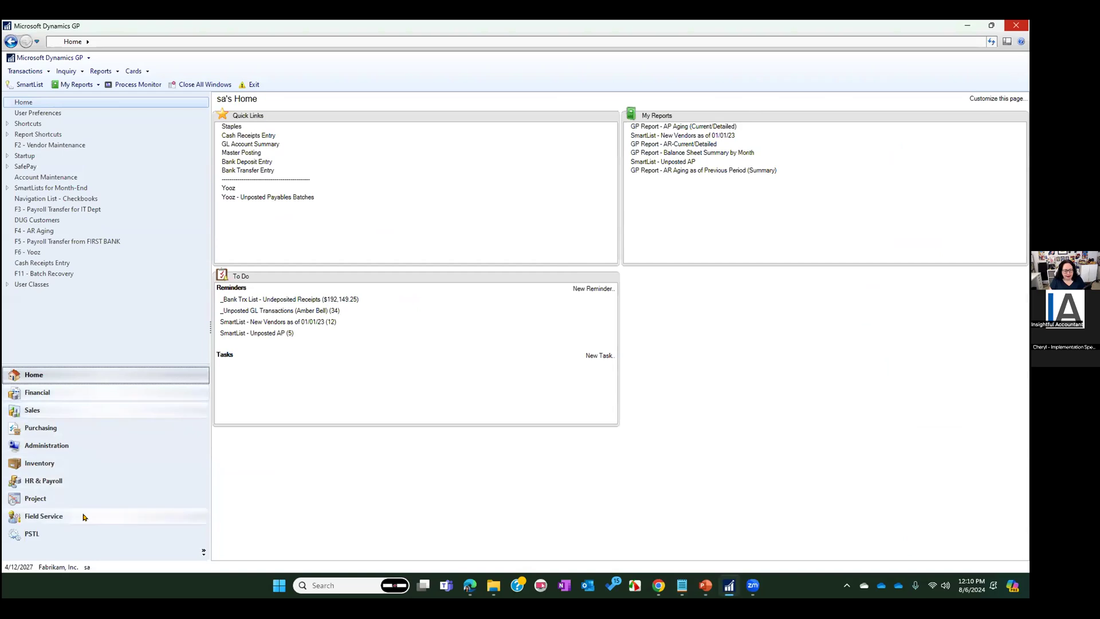
{"action": "left_click", "coordinate": [167, 440]}
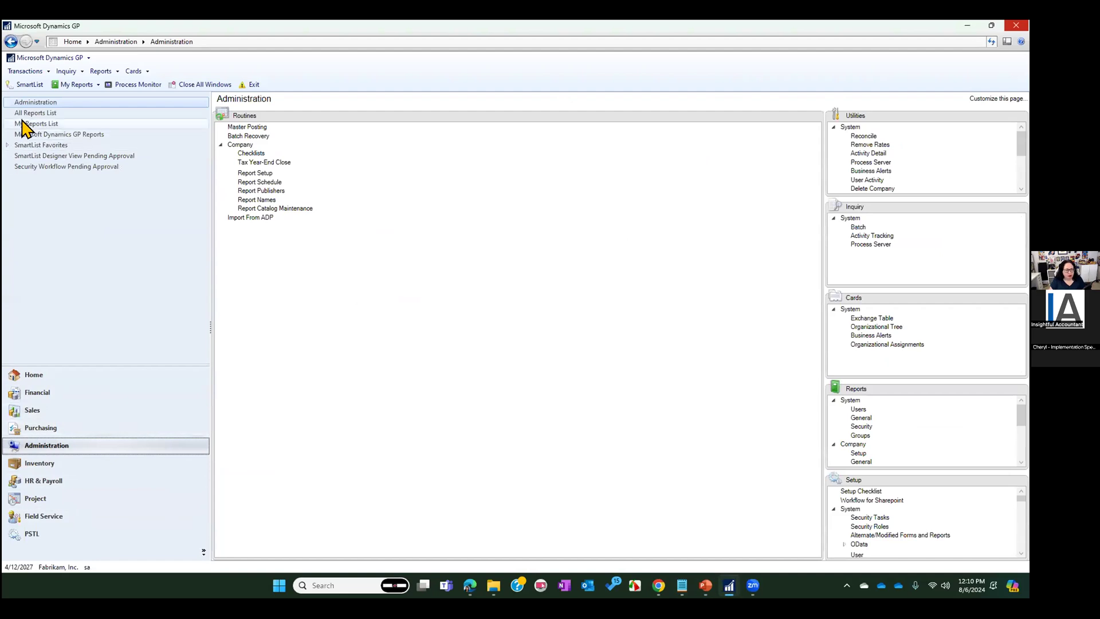
{"action": "left_click", "coordinate": [23, 123]}
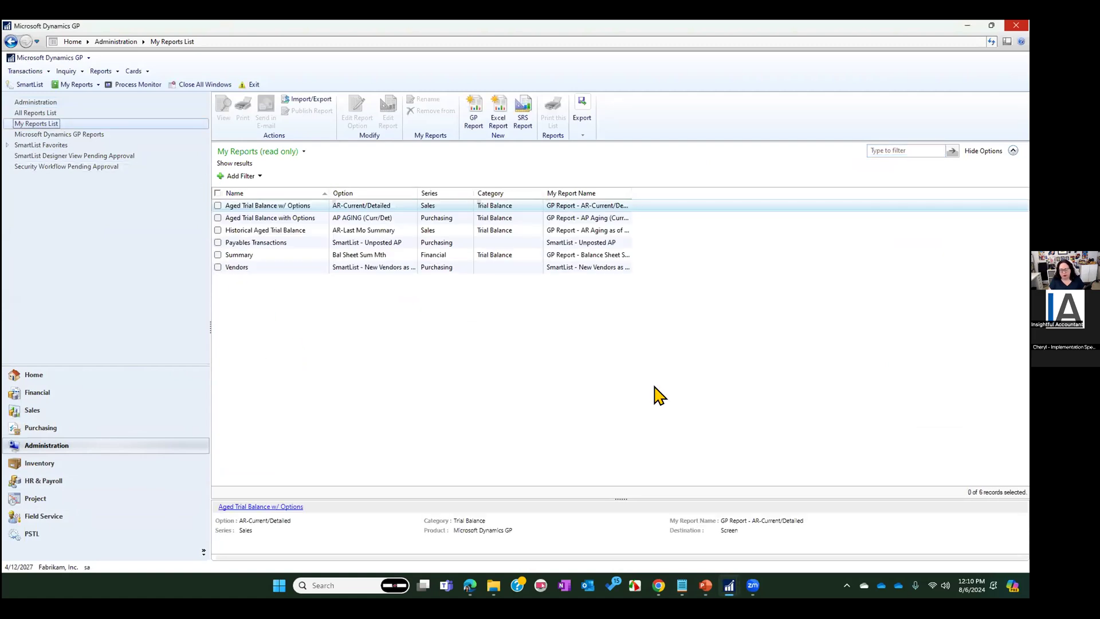
Switch to the PowerPoint slide show and advance to the For More Tips on Setting Up Report Options slide
{"action": "key", "text": "alt+Tab"}
{"action": "left_click", "coordinate": [598, 274]}
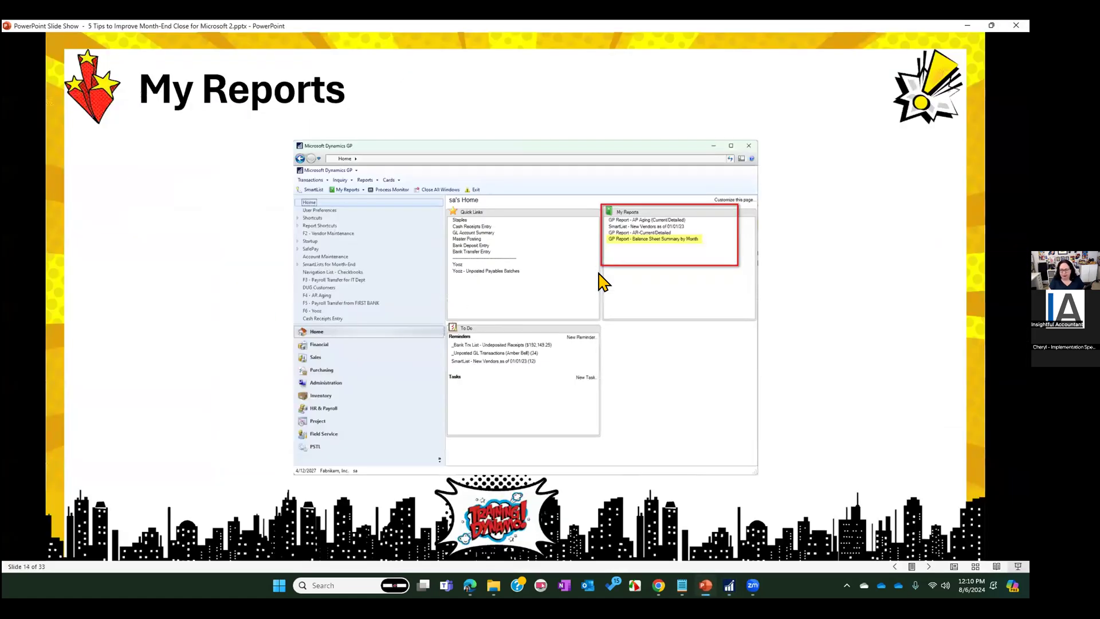
{"action": "left_click", "coordinate": [354, 256]}
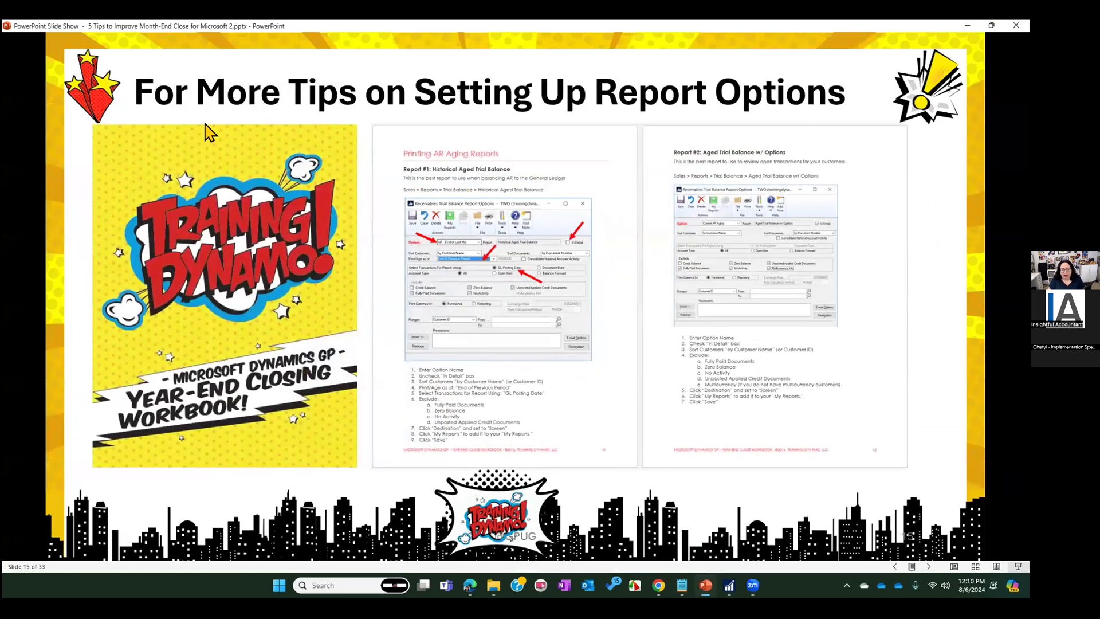
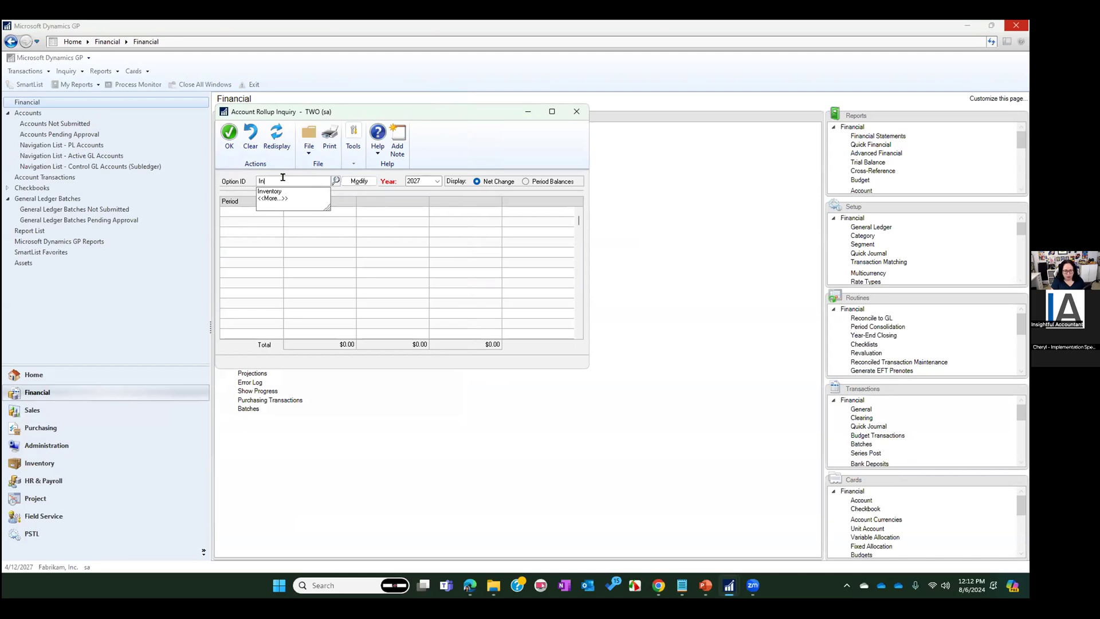
Add a new account rollup inquiry option named Inventory 2 and give it three columns
{"action": "type", "text": "y"}
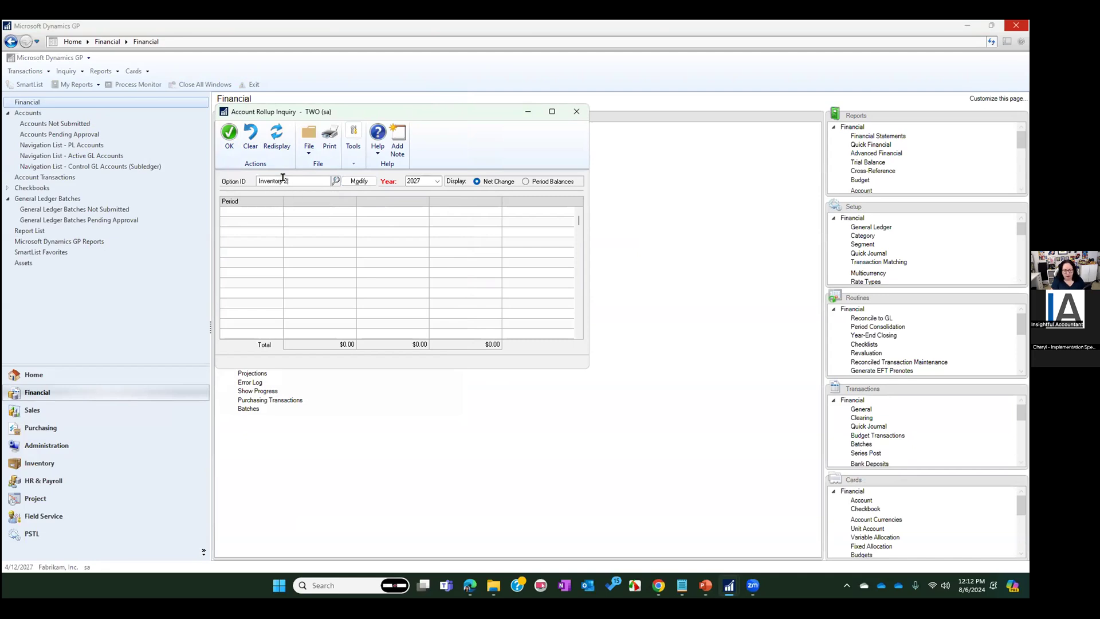
{"action": "key", "text": "Tab"}
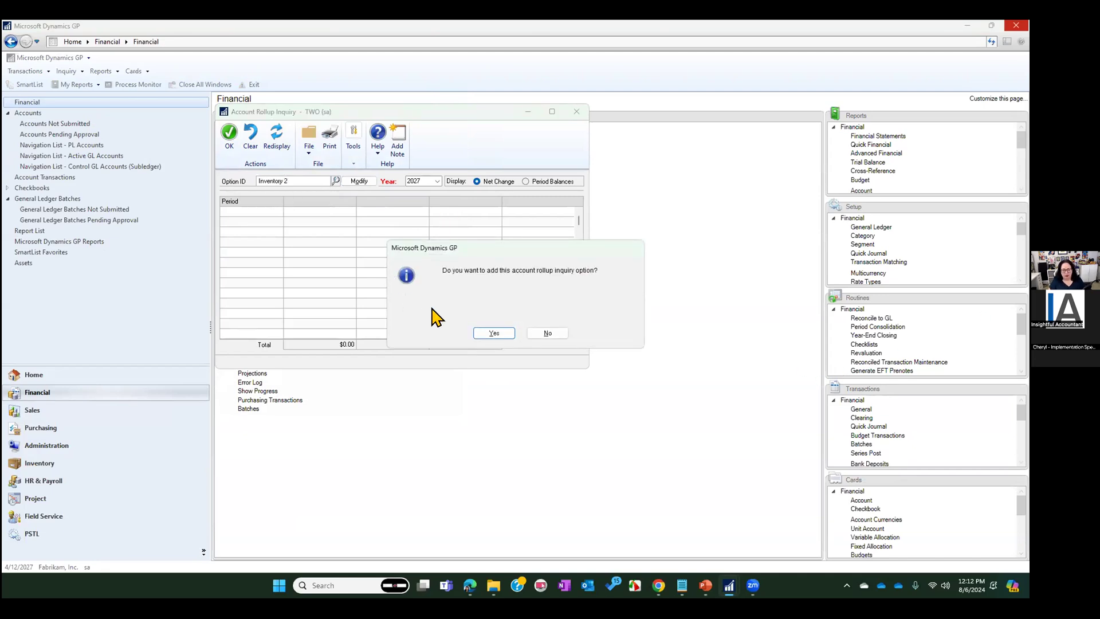
{"action": "left_click", "coordinate": [487, 331]}
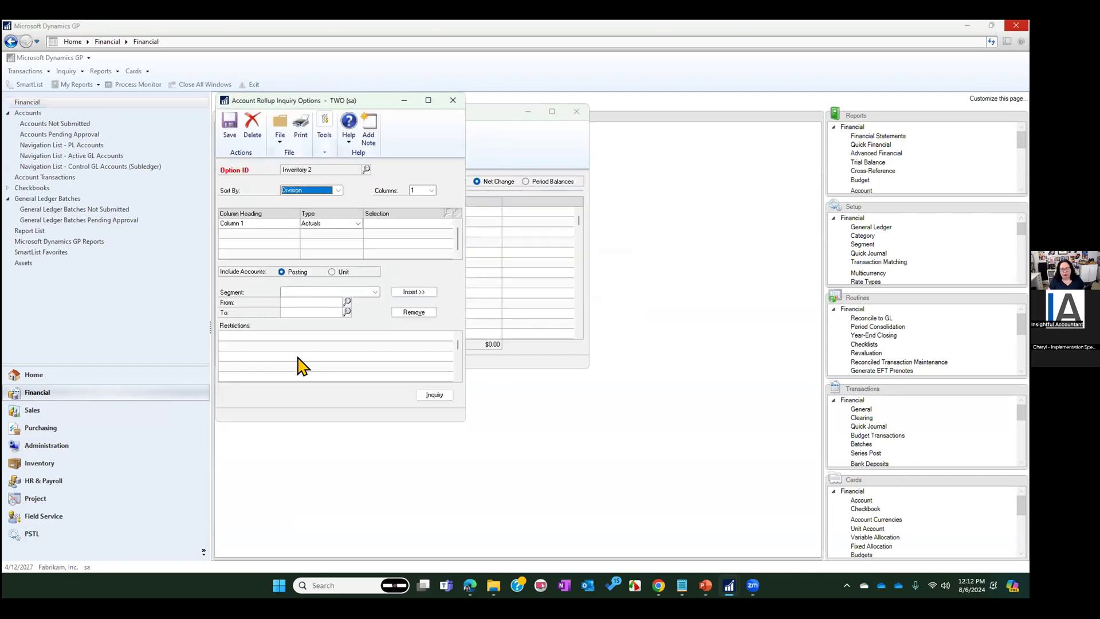
{"action": "left_click", "coordinate": [417, 191]}
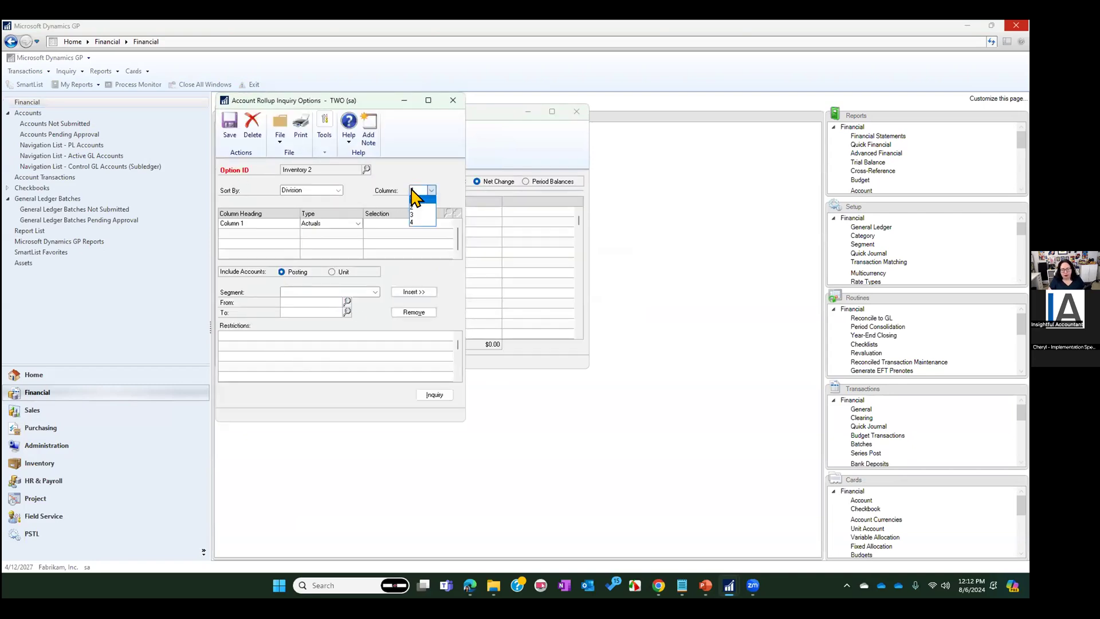
{"action": "left_click", "coordinate": [416, 215]}
Head the columns Actuals, Last Year and Difference, with Last Year typed as Previous Year and Difference as Calculated
{"action": "left_click", "coordinate": [268, 223]}
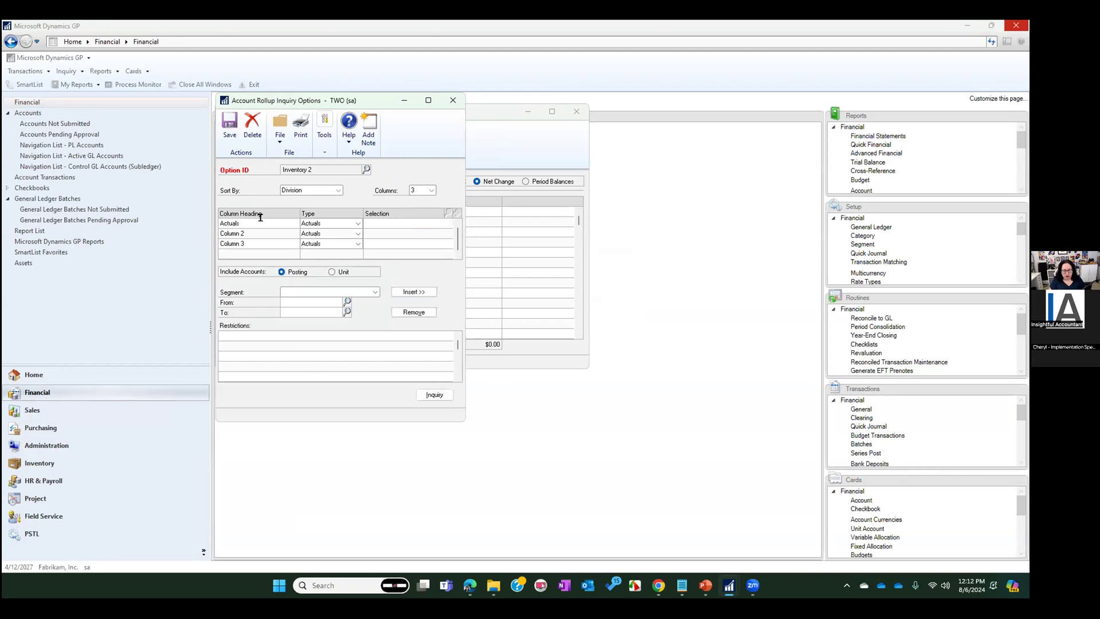
{"action": "left_click", "coordinate": [251, 243]}
{"action": "left_click", "coordinate": [266, 234]}
{"action": "left_click", "coordinate": [358, 234]}
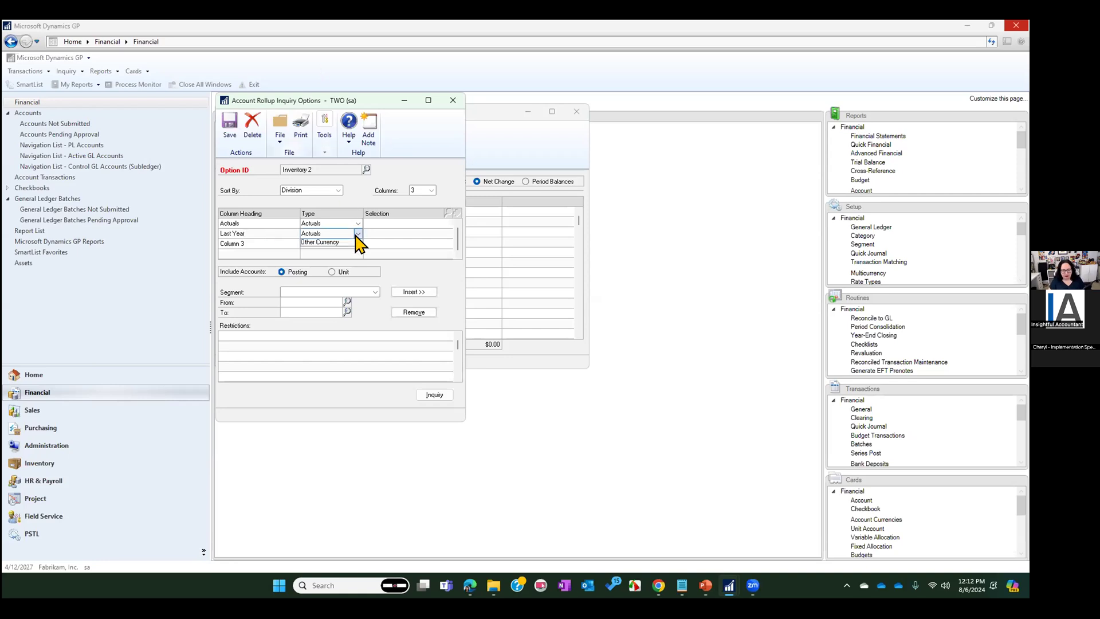
{"action": "left_click", "coordinate": [334, 264]}
{"action": "left_click", "coordinate": [260, 244]}
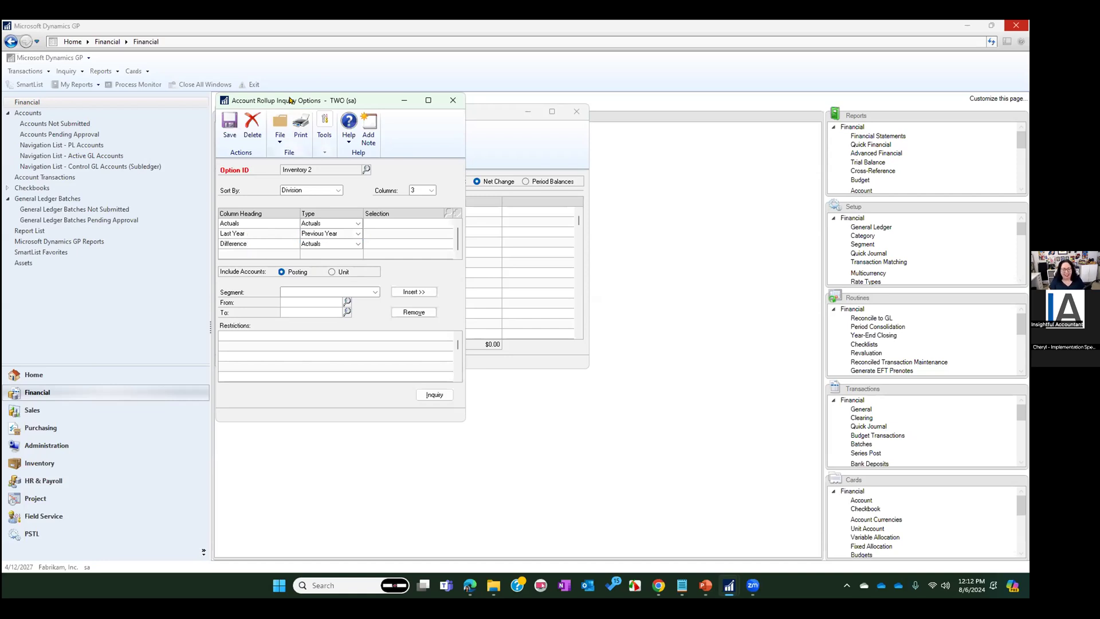
{"action": "left_click", "coordinate": [346, 244]}
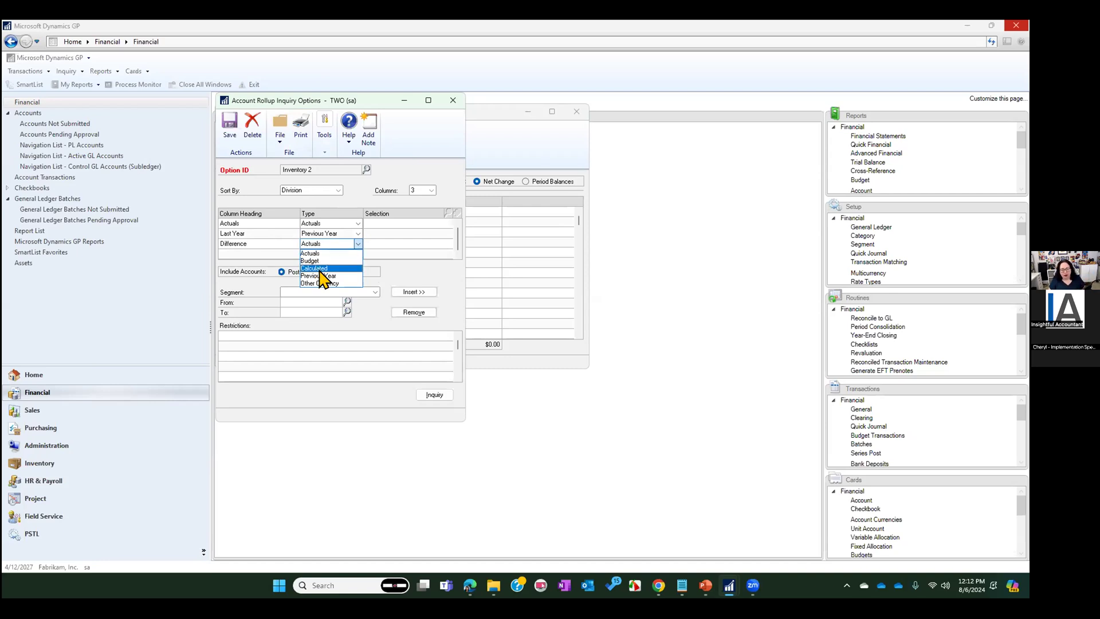
{"action": "left_click", "coordinate": [321, 269]}
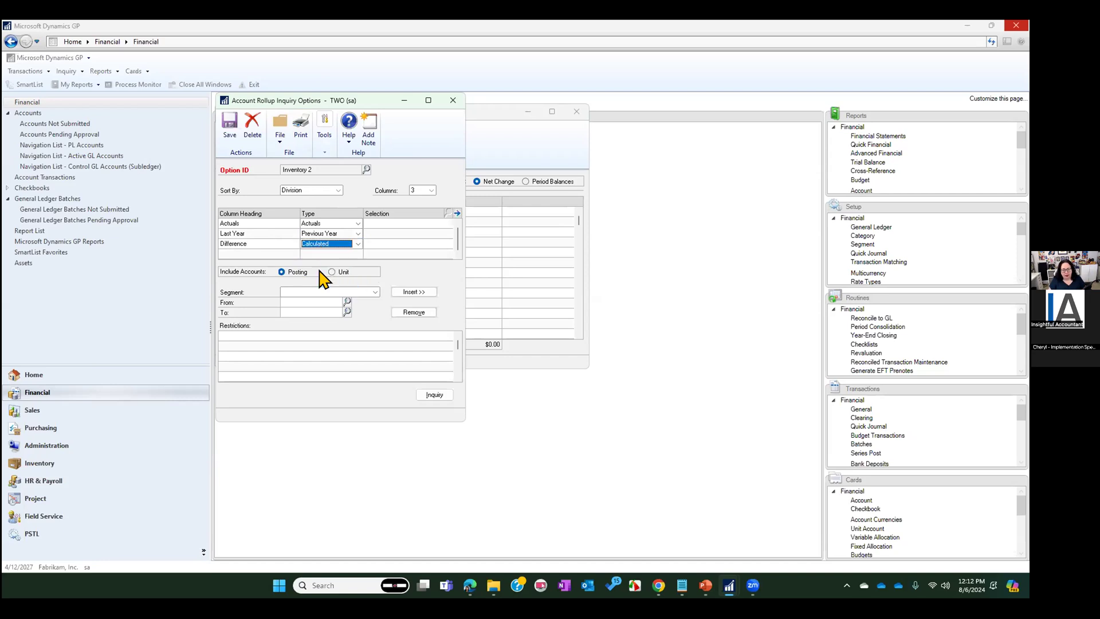
Define the Difference column's calculation as the Actuals column minus the Last Year column
{"action": "left_click", "coordinate": [389, 239]}
{"action": "left_click", "coordinate": [458, 213]}
{"action": "left_click", "coordinate": [318, 201]}
{"action": "left_click", "coordinate": [314, 210]}
{"action": "left_click", "coordinate": [367, 201]}
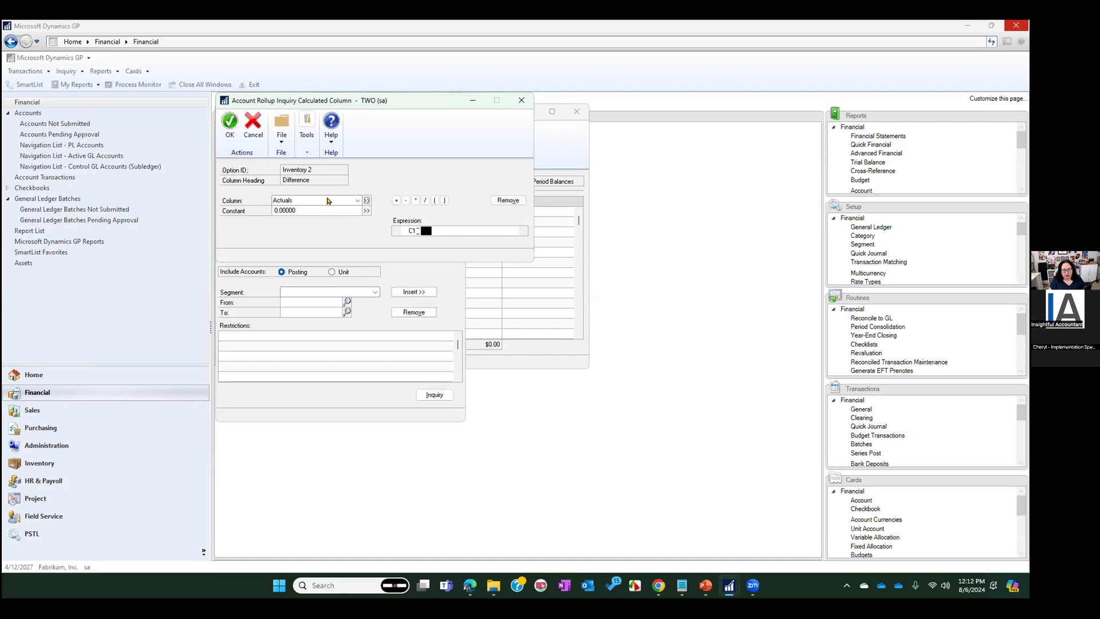
{"action": "left_click", "coordinate": [328, 200]}
{"action": "left_click", "coordinate": [407, 200]}
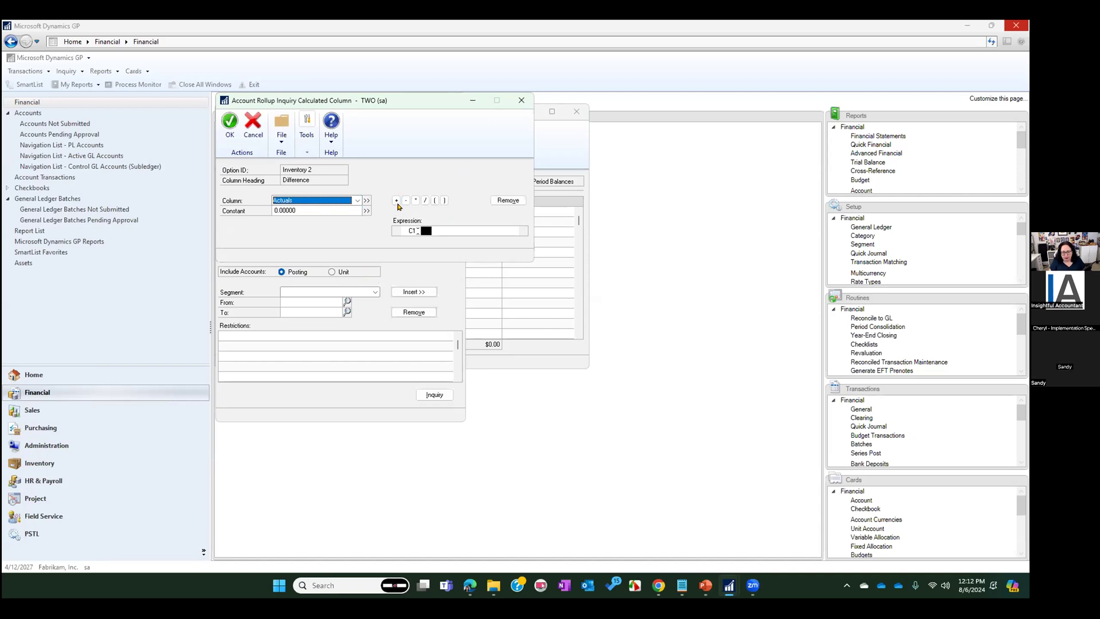
{"action": "left_click", "coordinate": [405, 201]}
{"action": "left_click", "coordinate": [305, 201]}
{"action": "left_click", "coordinate": [306, 217]}
{"action": "left_click", "coordinate": [365, 202]}
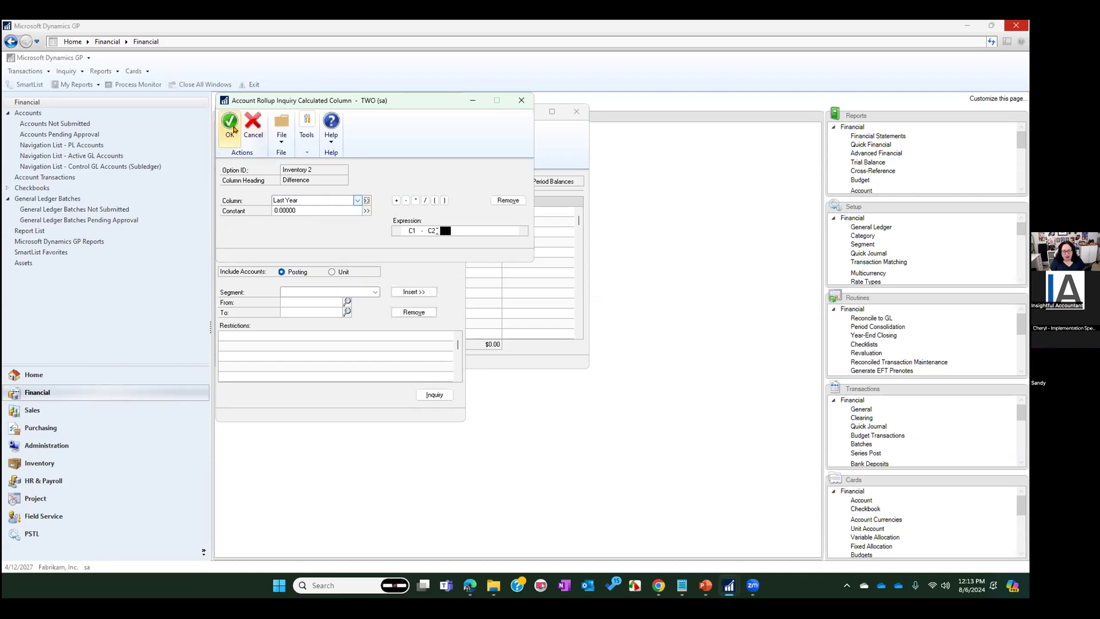
{"action": "left_click", "coordinate": [229, 122]}
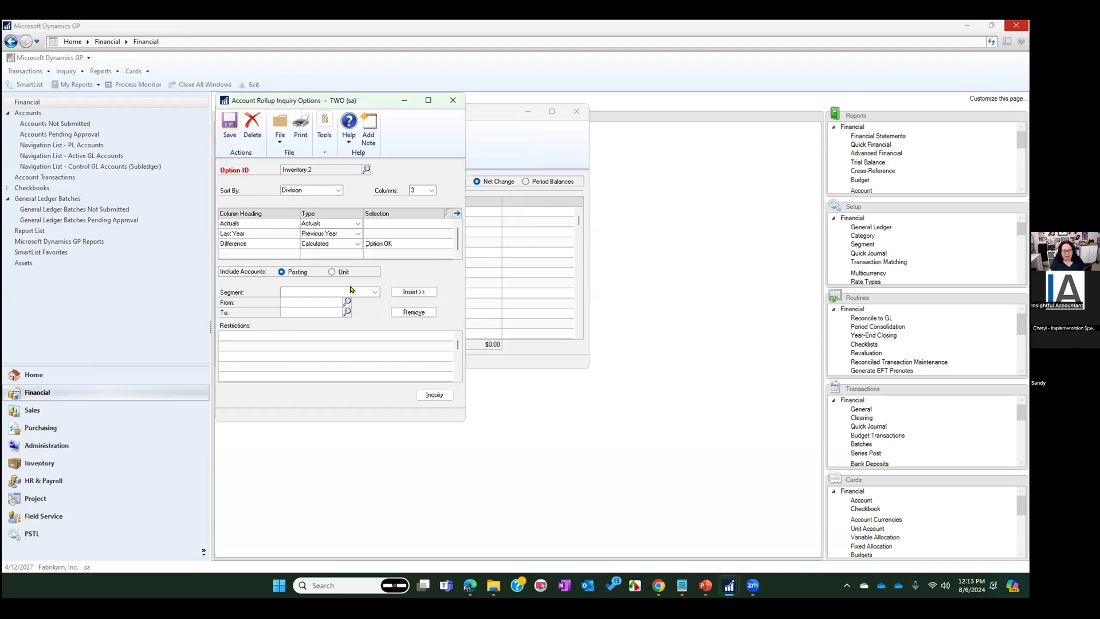
Try to restrict the Inventory 2 option to segment 100 of Department
{"action": "left_click", "coordinate": [352, 291]}
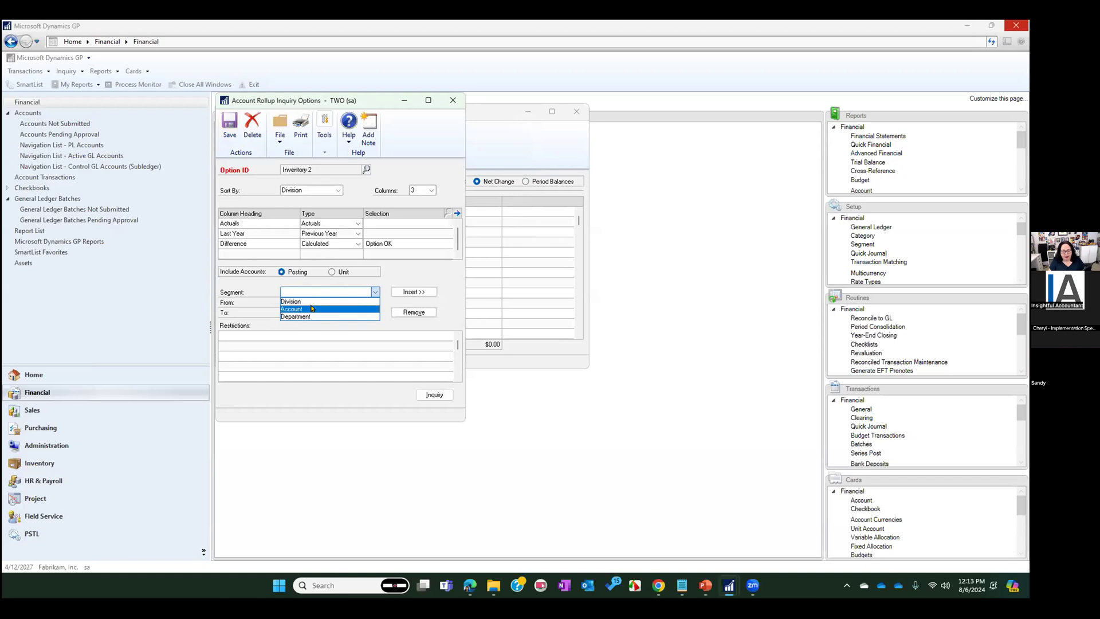
{"action": "left_click", "coordinate": [308, 316]}
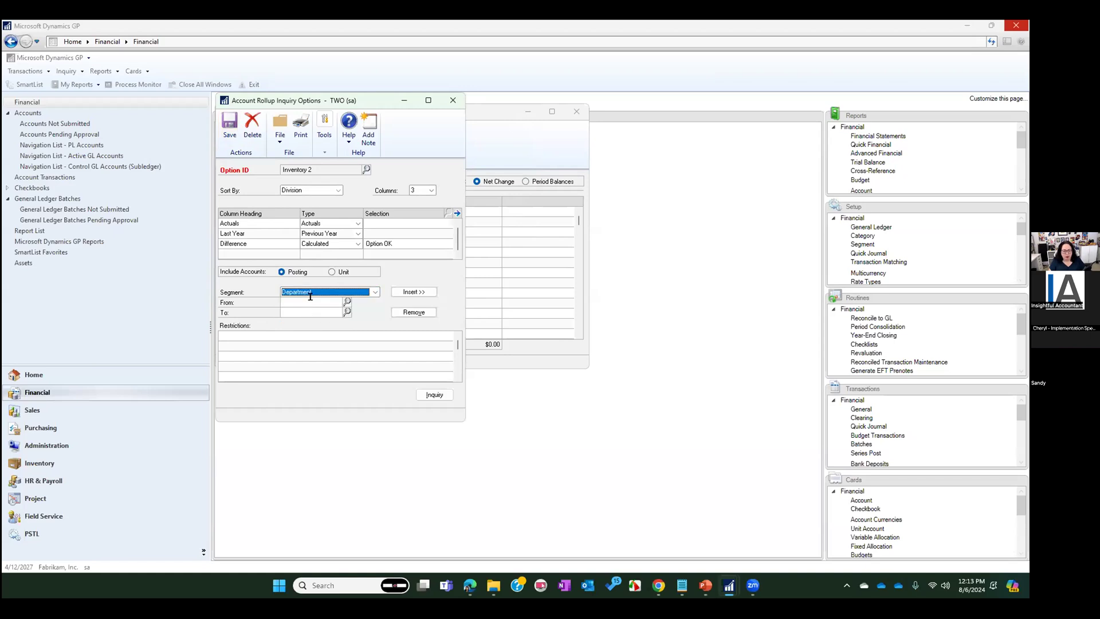
{"action": "left_click", "coordinate": [329, 302]}
{"action": "type", "text": "100"}
{"action": "key", "text": "Tab"}
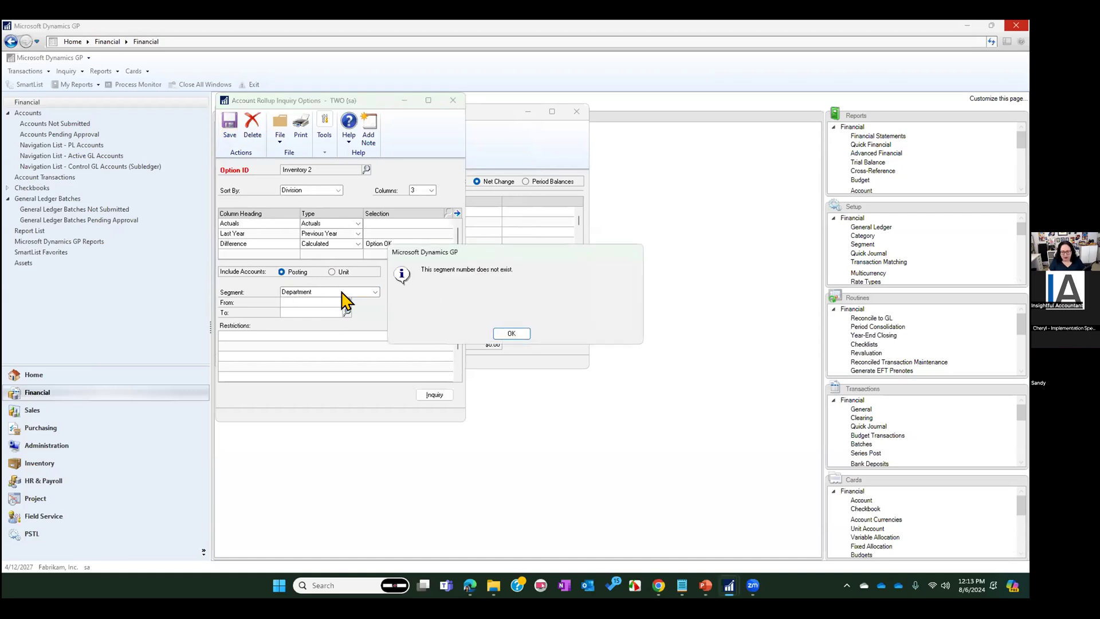
{"action": "key", "text": "Return"}
Add a Division segment restriction of 100 to the Inventory 2 option, save it, and close the options window
{"action": "left_click", "coordinate": [376, 292]}
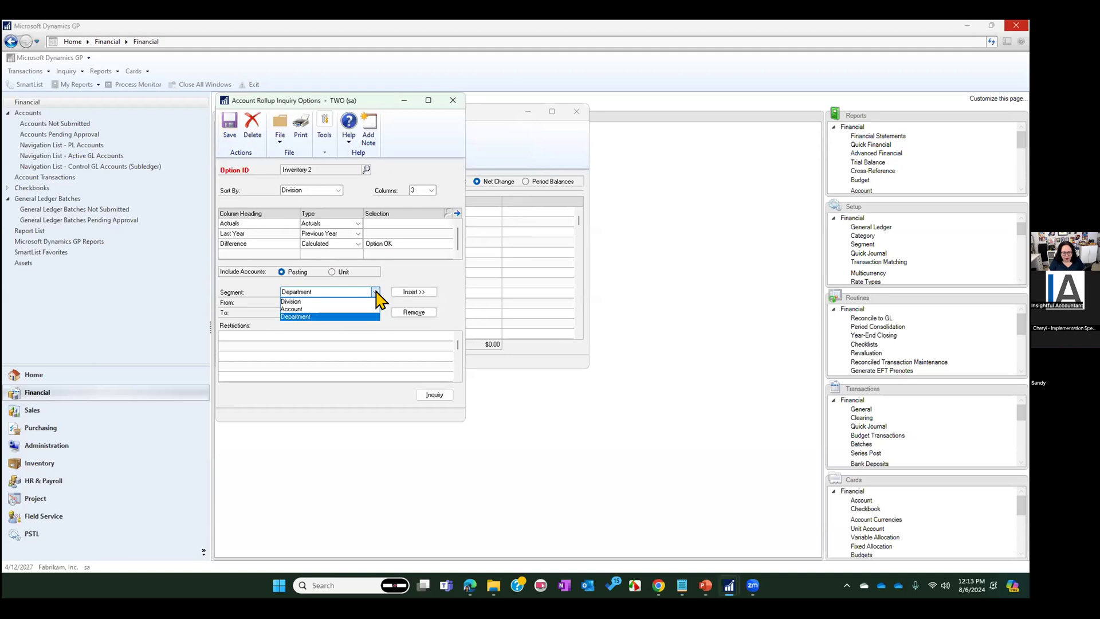
{"action": "left_click", "coordinate": [320, 301]}
{"action": "left_click", "coordinate": [305, 302]}
{"action": "type", "text": "100"}
{"action": "key", "text": "Tab"}
{"action": "left_click", "coordinate": [413, 291]}
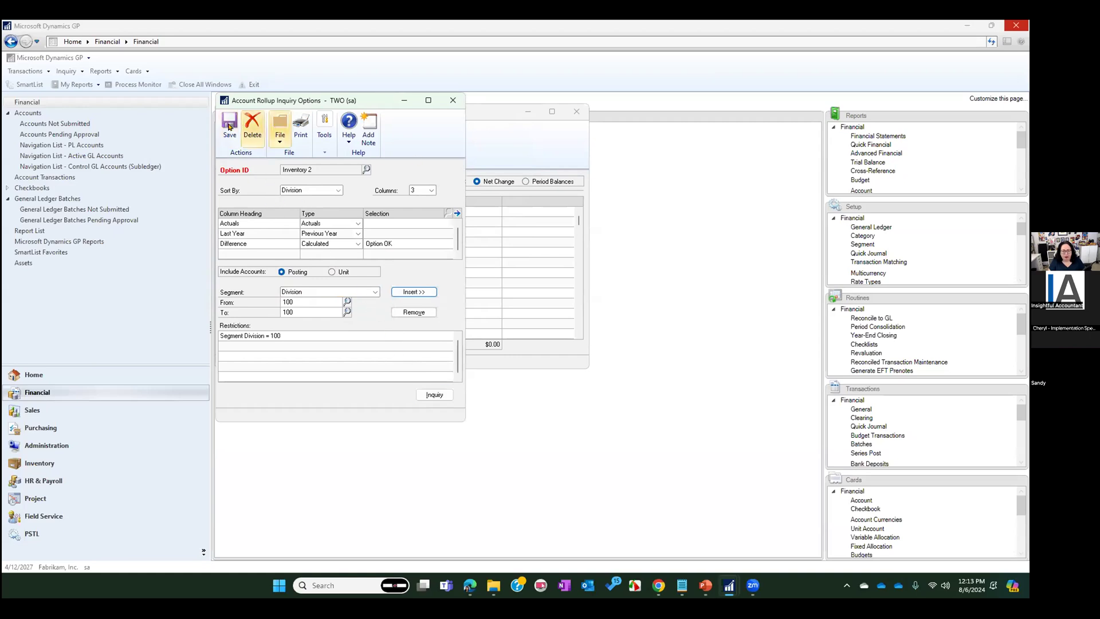
{"action": "left_click", "coordinate": [228, 127]}
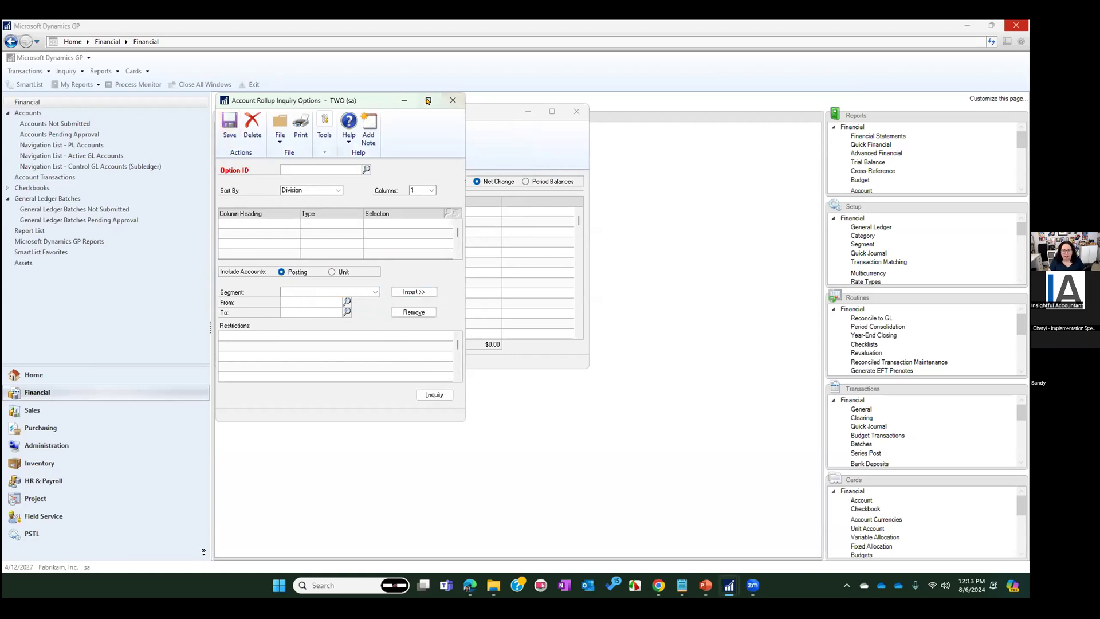
{"action": "left_click", "coordinate": [453, 101]}
Redisplay the Inventory 2 rollup for 2027 and drill into the Actuals detail for Period 2
{"action": "left_click", "coordinate": [276, 138]}
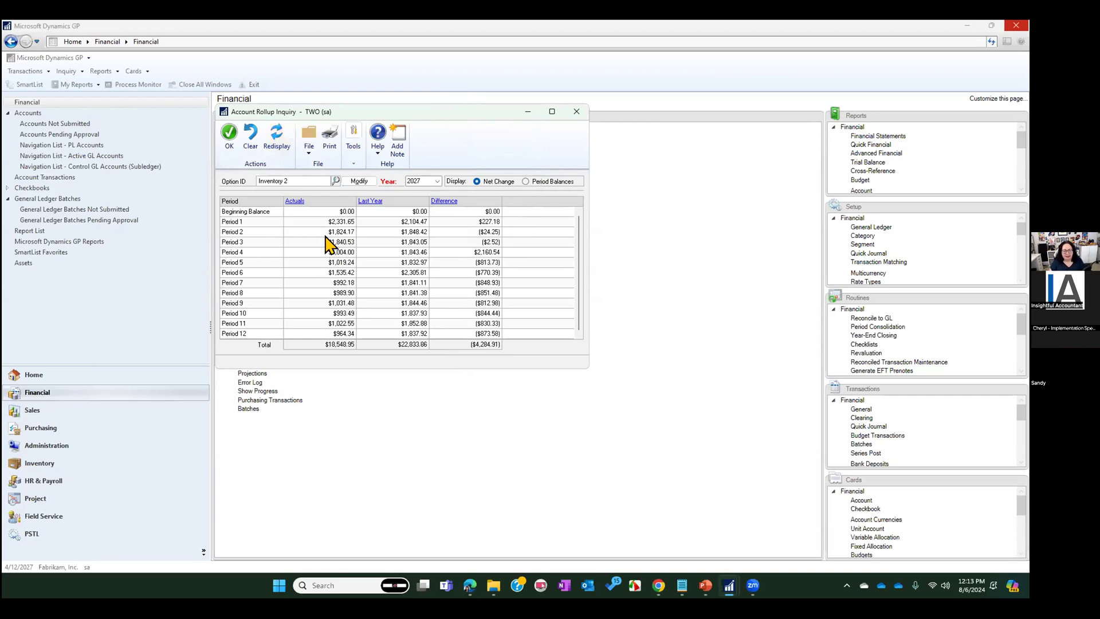
{"action": "left_click", "coordinate": [325, 233]}
{"action": "left_click", "coordinate": [292, 201]}
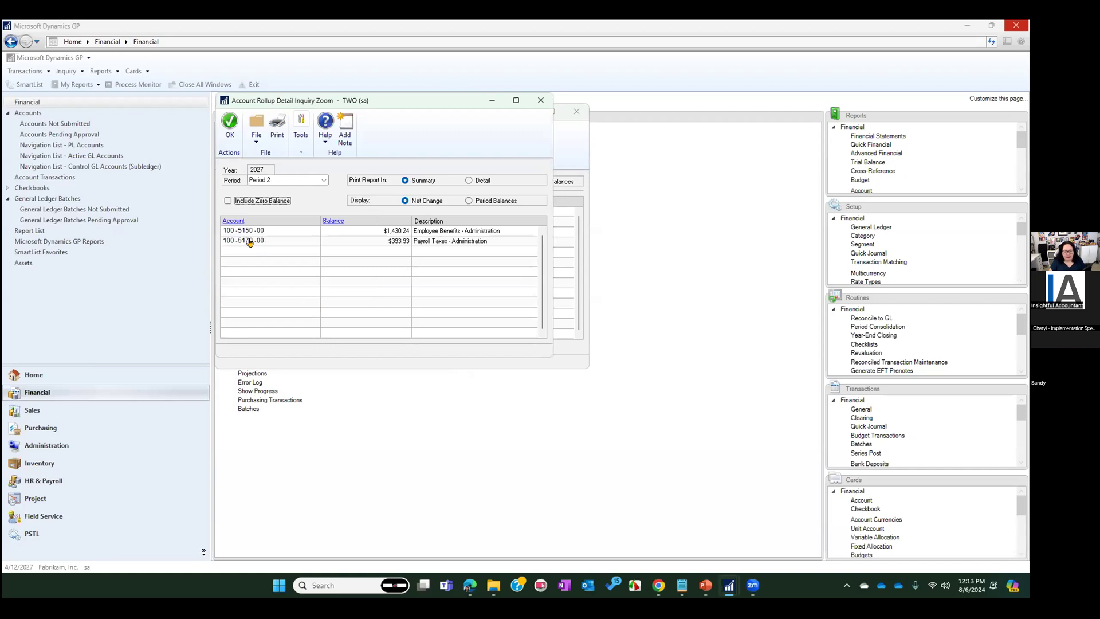
View the Period 2 detail with zero-balance accounts included, exclude them again, and close the detail
{"action": "left_click", "coordinate": [235, 203]}
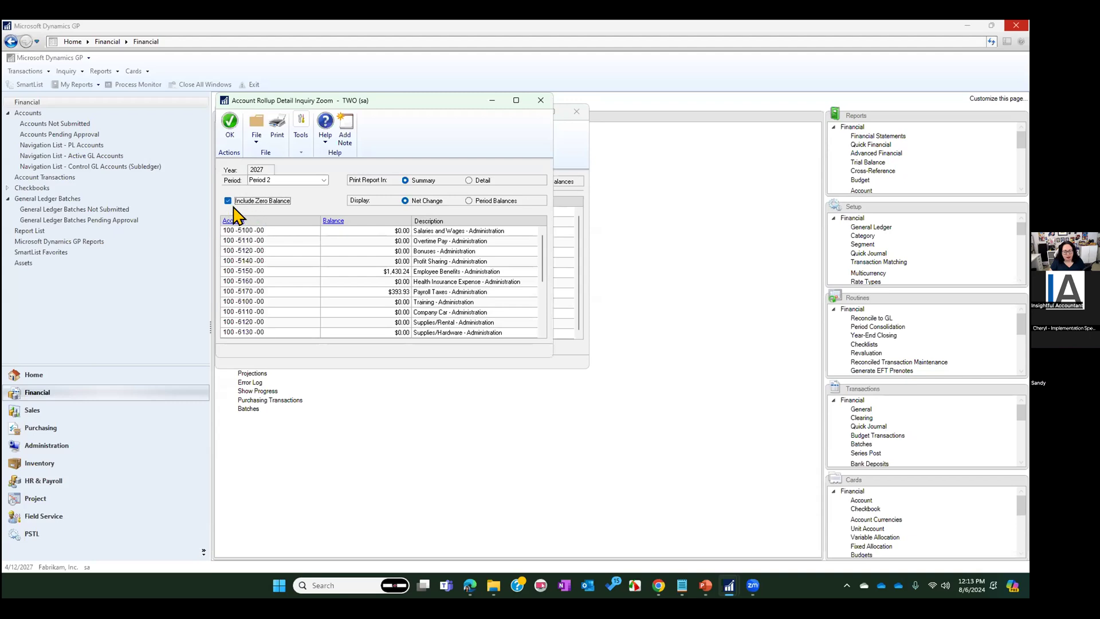
{"action": "left_click", "coordinate": [260, 200]}
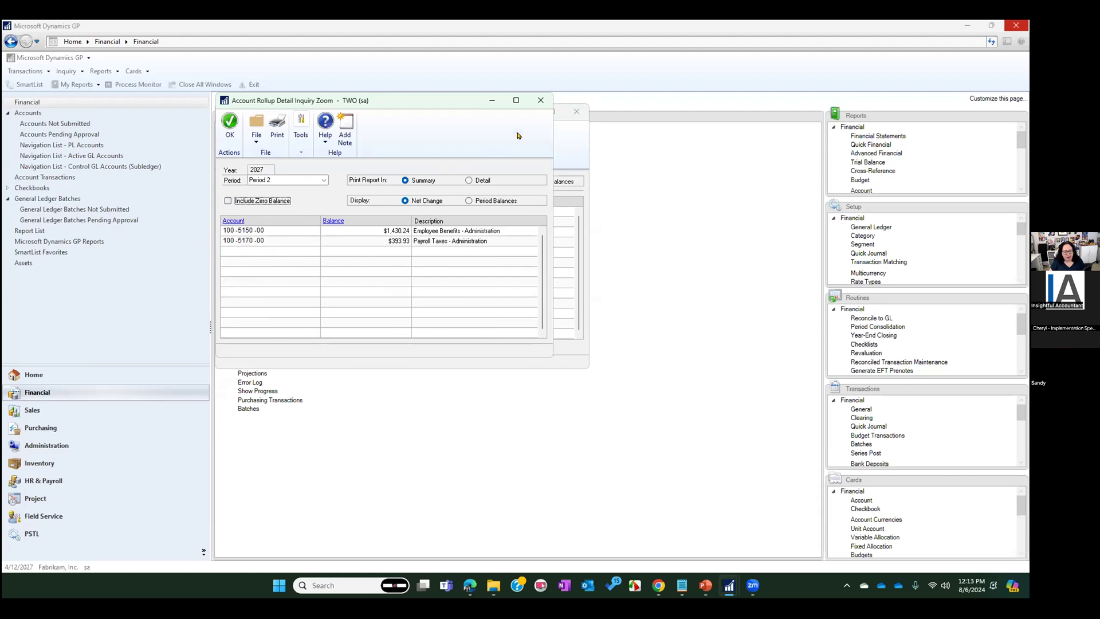
{"action": "left_click", "coordinate": [540, 100]}
Clear the inquiry, select the saved Inventory option, and redisplay its period amounts for 2027
{"action": "left_click", "coordinate": [250, 136]}
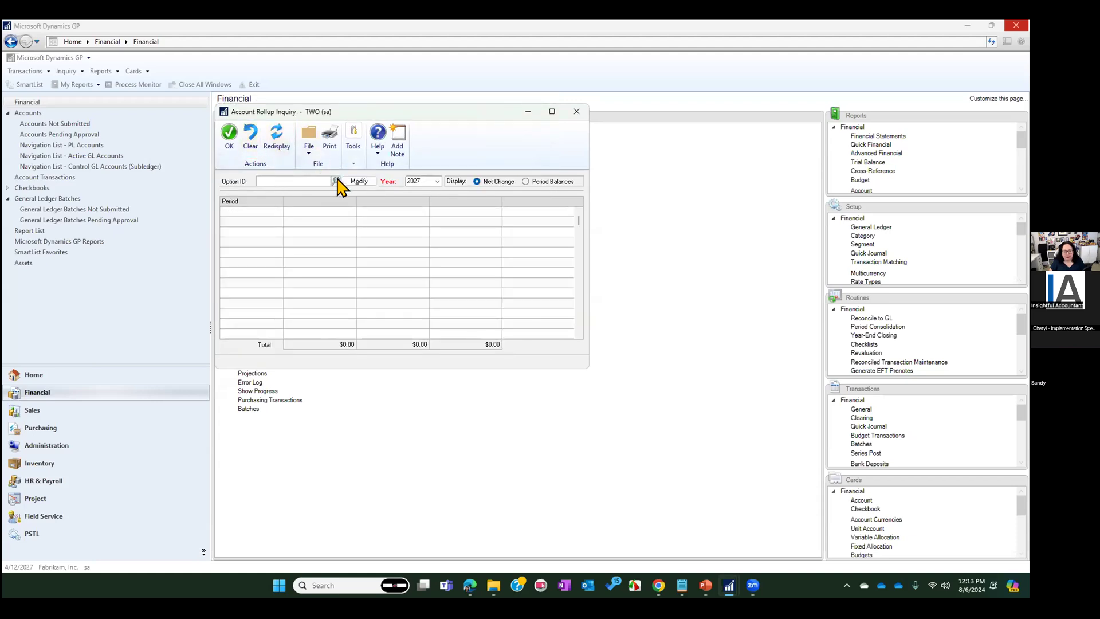
{"action": "left_click", "coordinate": [335, 181]}
{"action": "left_click", "coordinate": [291, 256]}
{"action": "left_click", "coordinate": [286, 156]}
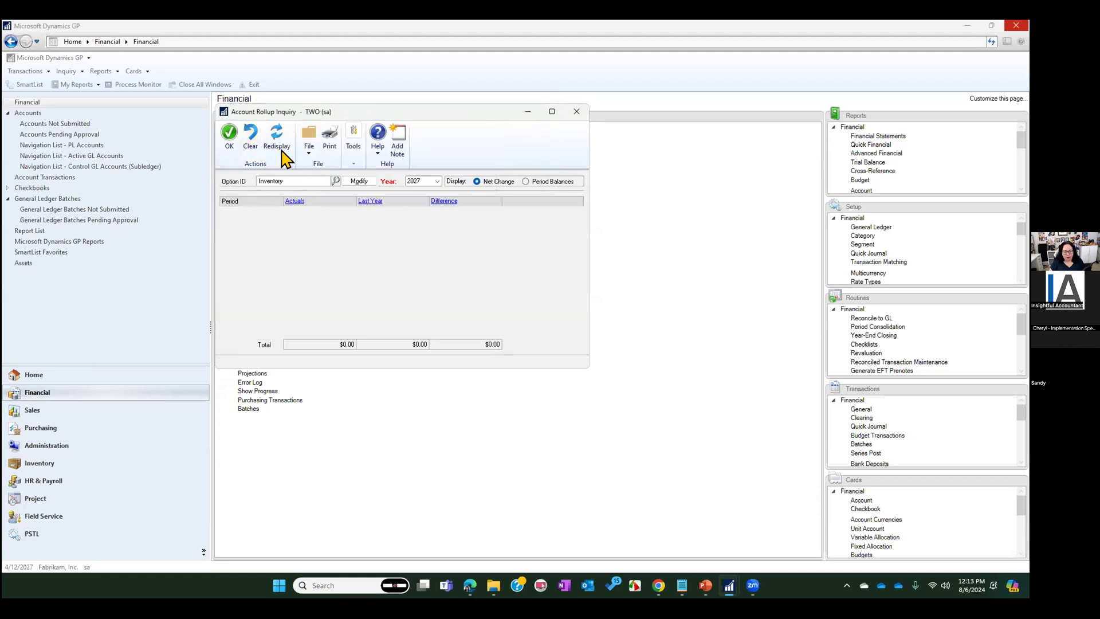
{"action": "left_click", "coordinate": [280, 139]}
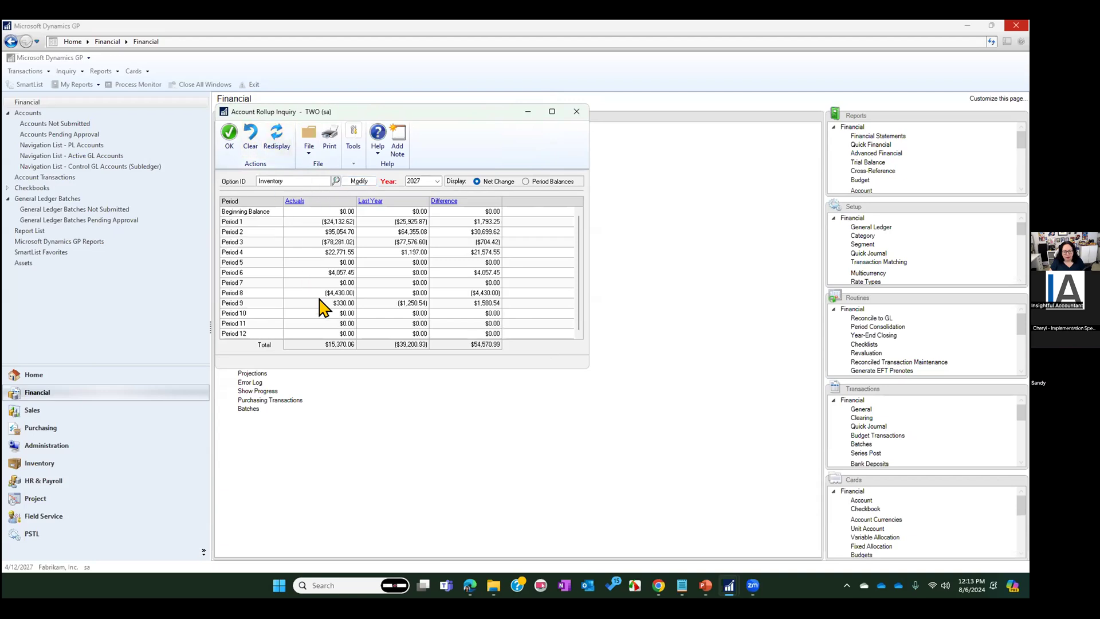
Drill into the Period 4 Actuals, view the transaction detail behind account 000-1300-01's balance, and close that detail
{"action": "left_click", "coordinate": [309, 232]}
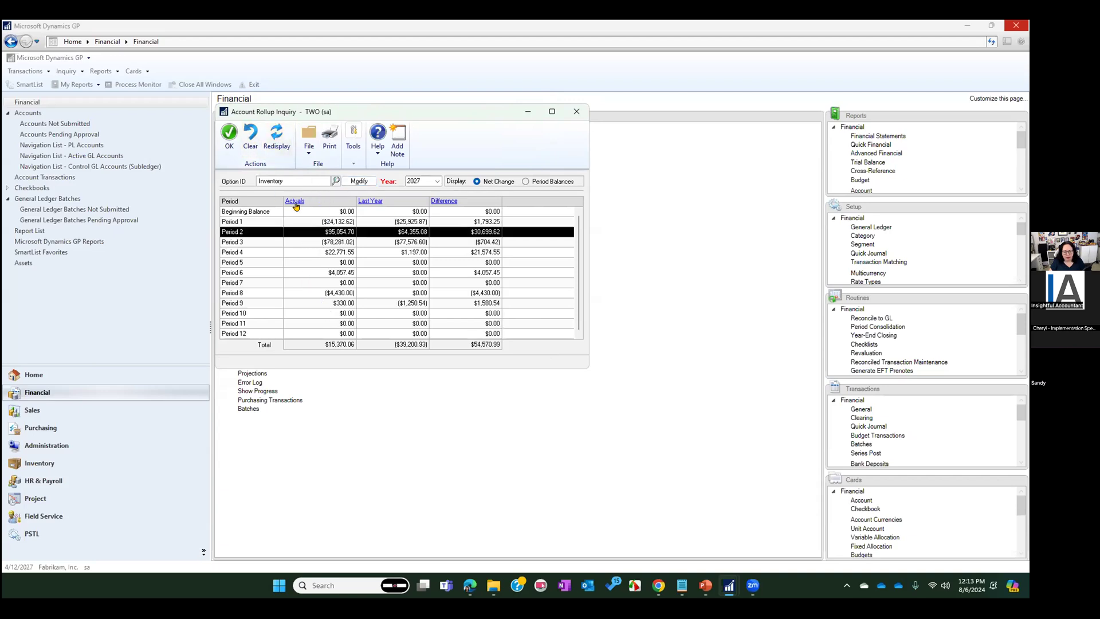
{"action": "left_click", "coordinate": [286, 251]}
{"action": "left_click", "coordinate": [294, 200]}
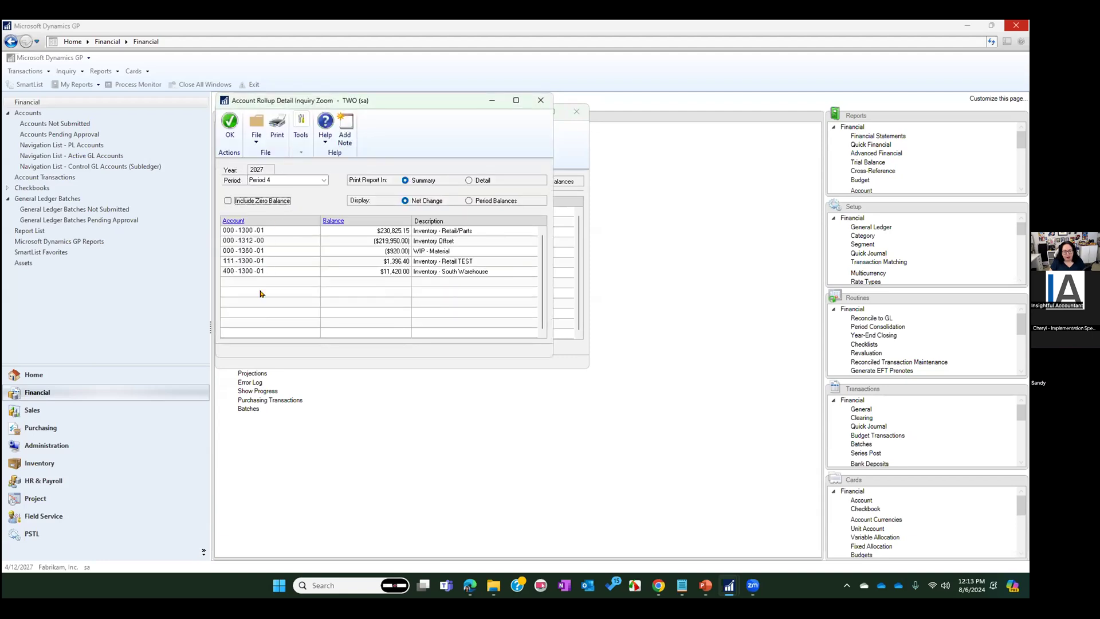
{"action": "left_click", "coordinate": [388, 231]}
{"action": "left_click", "coordinate": [334, 222]}
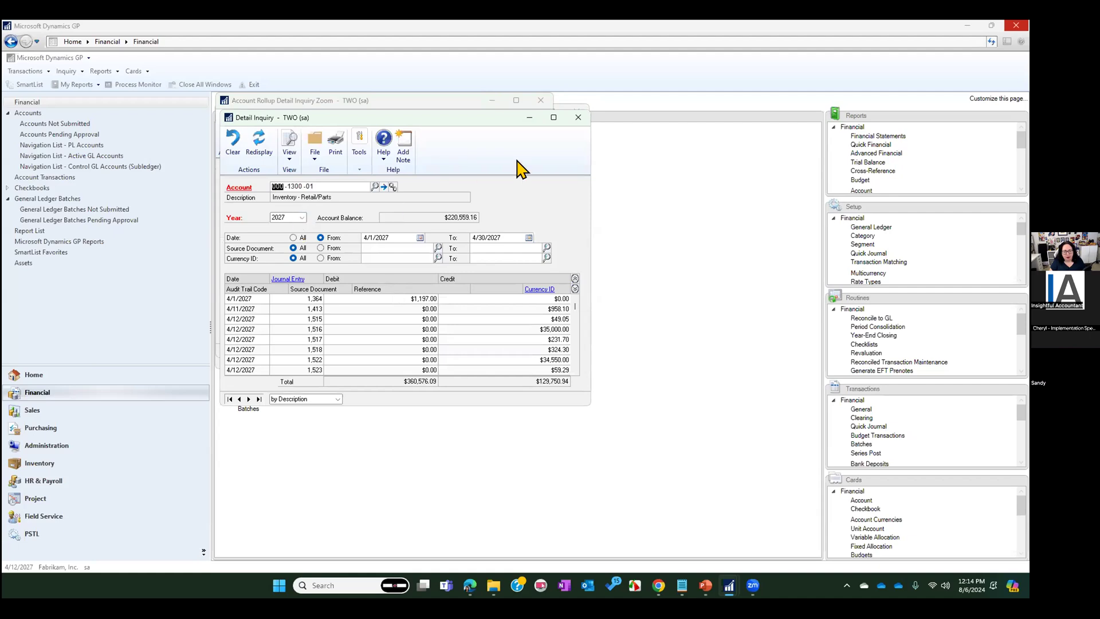
{"action": "left_click", "coordinate": [578, 117]}
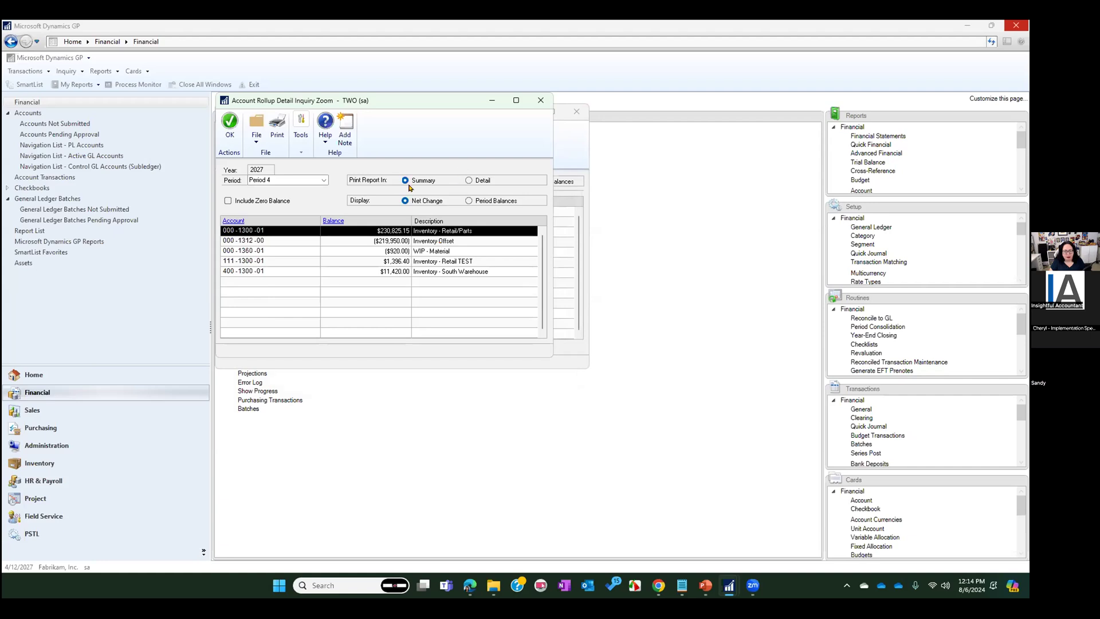
Print the Period 4 Account Rollup Detail Inquiry report in Detail to the screen, review it, and close it
{"action": "left_click", "coordinate": [485, 181]}
{"action": "left_click", "coordinate": [276, 127]}
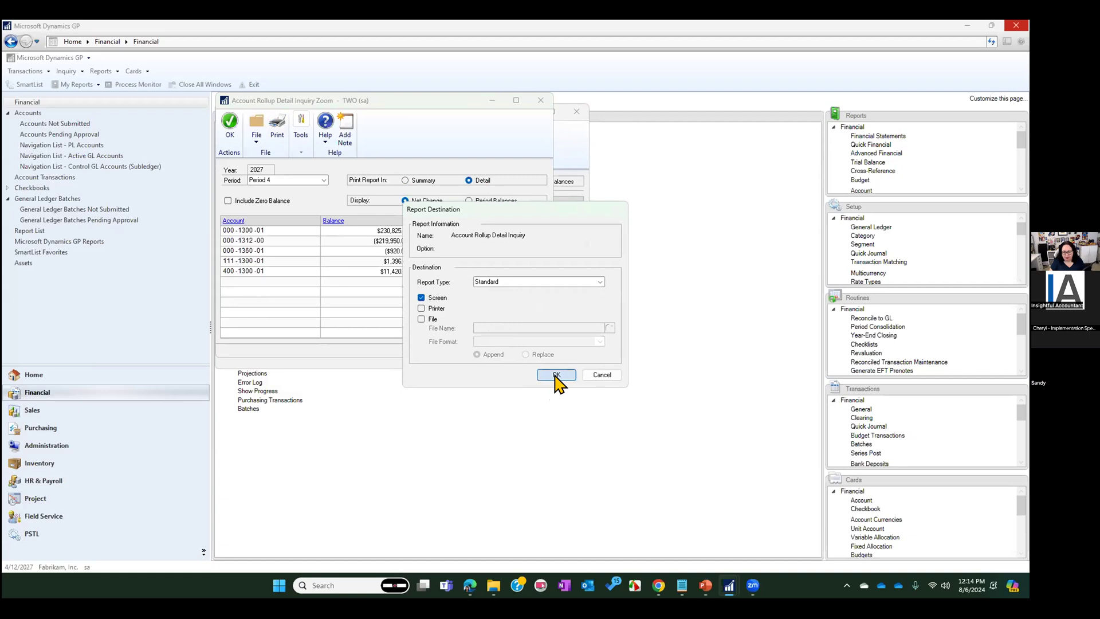
{"action": "left_click", "coordinate": [555, 376]}
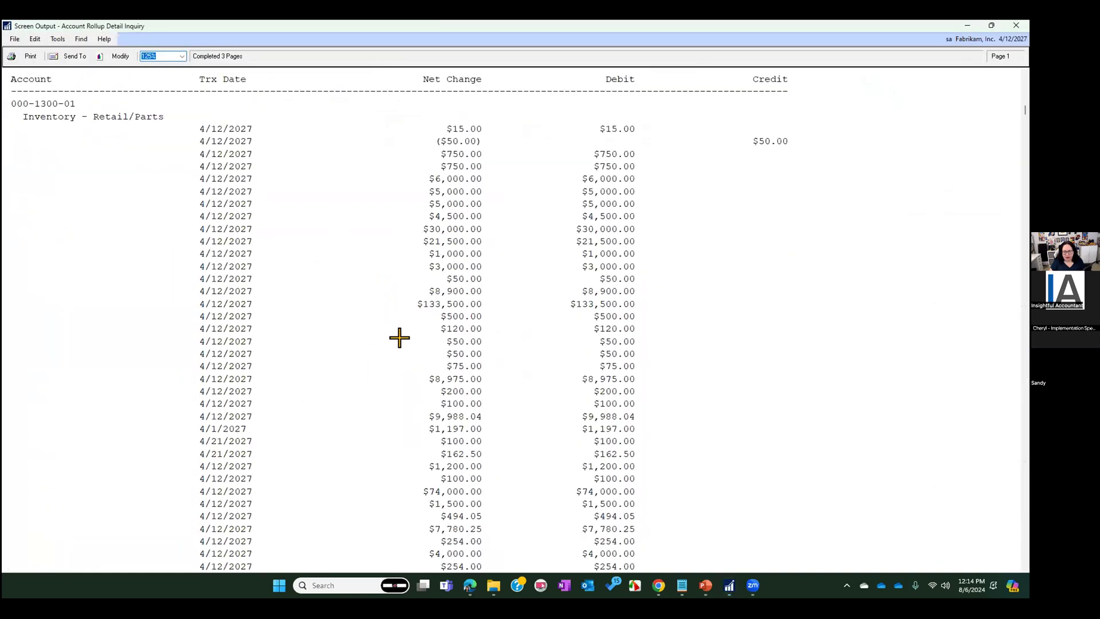
{"action": "scroll", "coordinate": [399, 338], "scroll_direction": "down", "scroll_amount": 15}
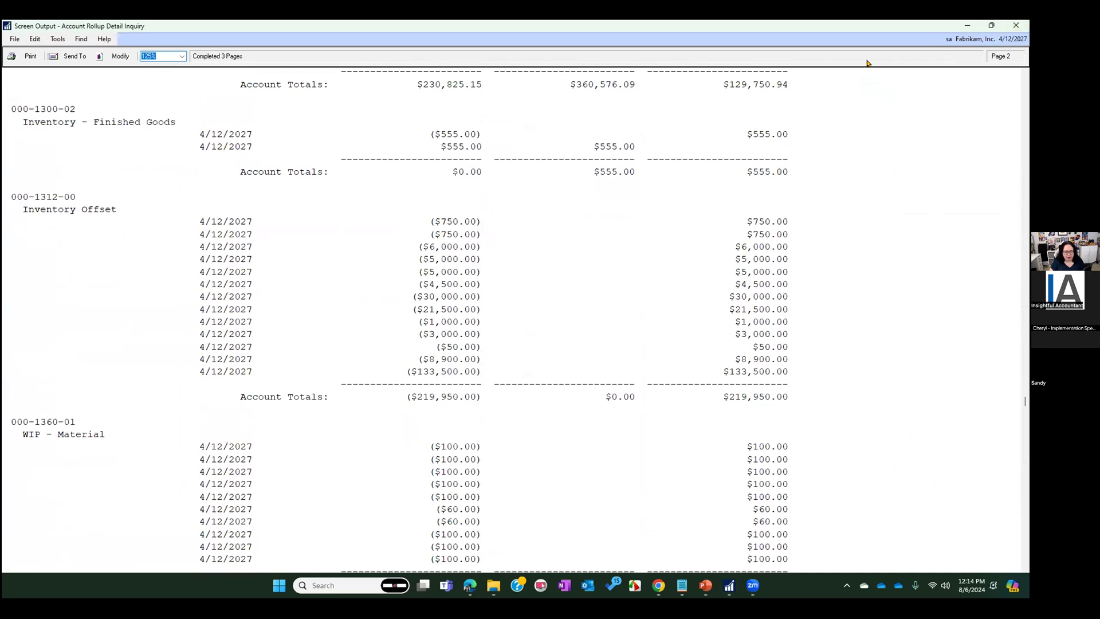
{"action": "left_click", "coordinate": [1016, 25]}
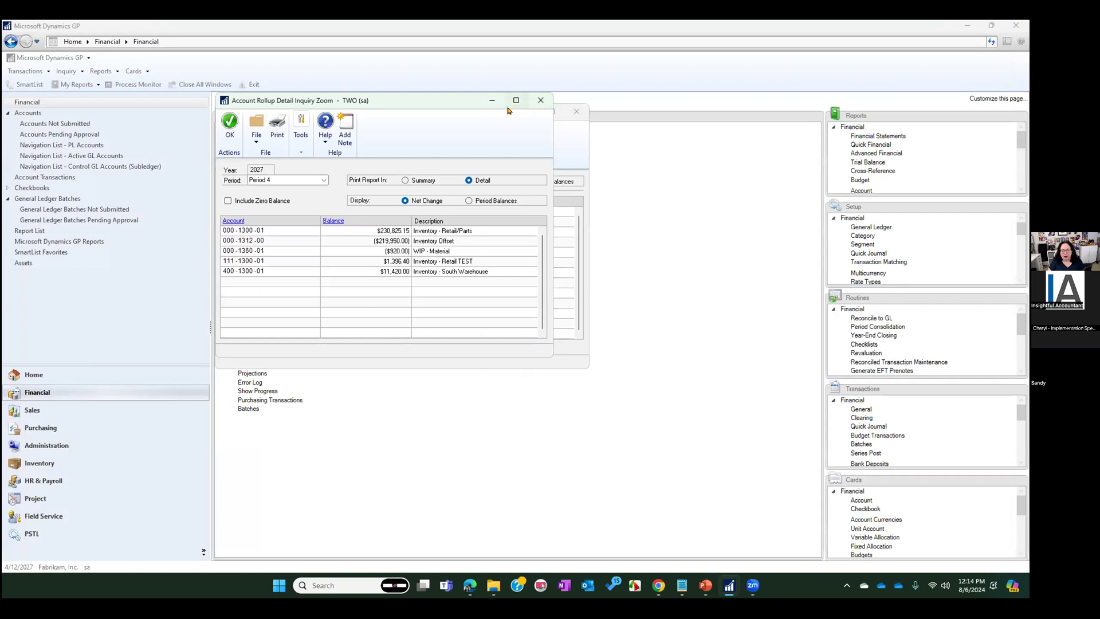
Display the Period 4 rollup detail as Period Balances
{"action": "left_click", "coordinate": [481, 202]}
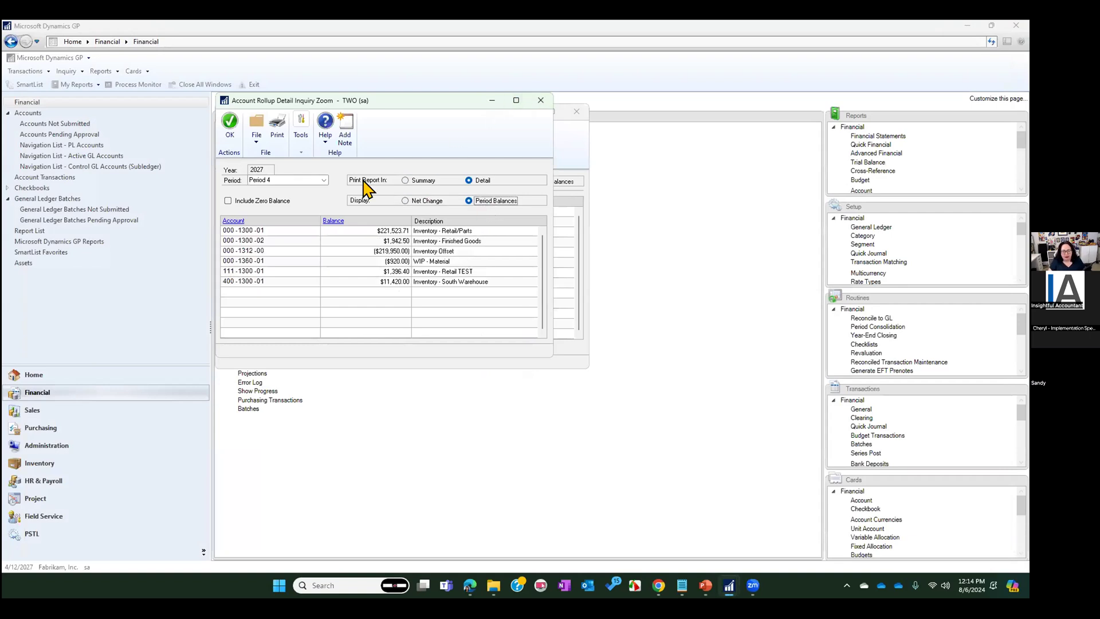
Set the Period 4 rollup detail report to print in Summary
{"action": "left_click", "coordinate": [421, 181]}
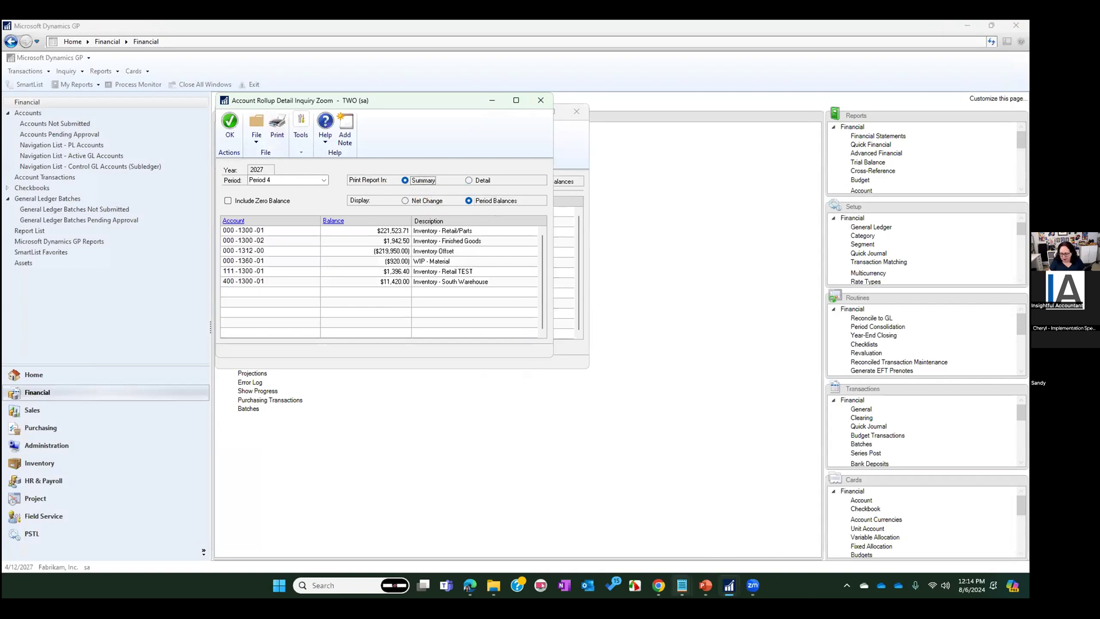
Switch to the PowerPoint slide show and advance from Setup Account Rollups to the "How to Compare your numbers" slide
{"action": "mouse_move", "coordinate": [705, 587]}
{"action": "left_click", "coordinate": [705, 529]}
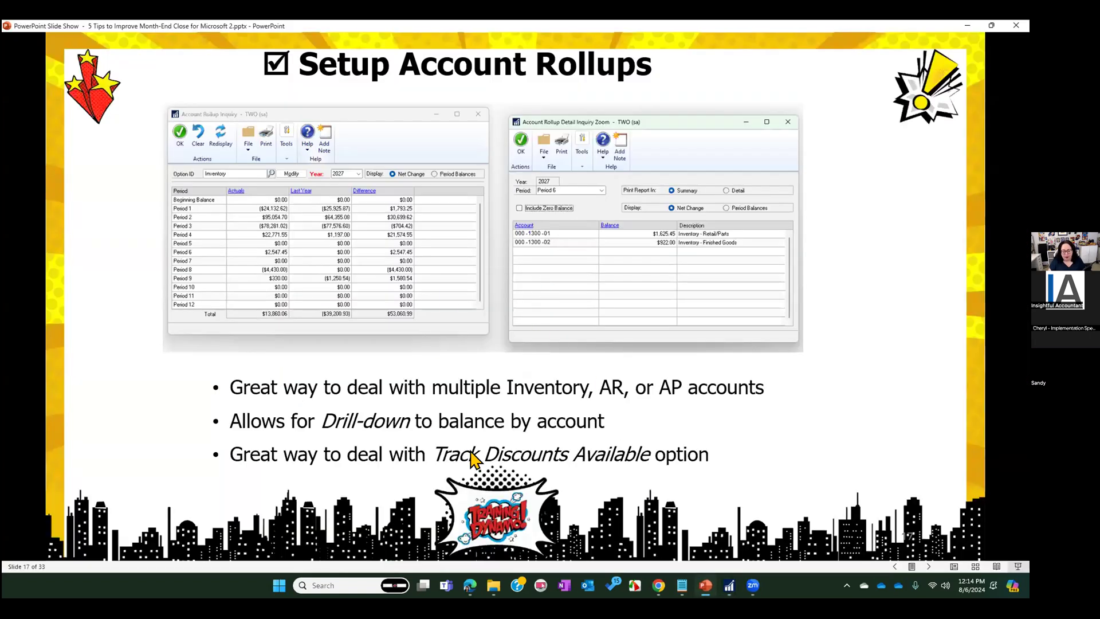
{"action": "left_click", "coordinate": [417, 428]}
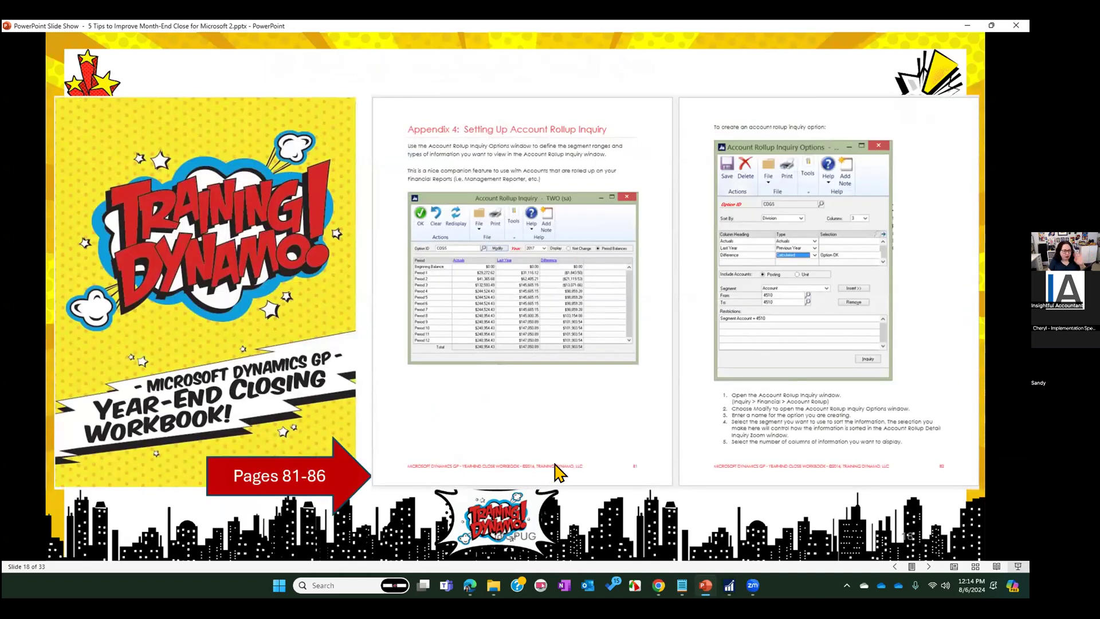
{"action": "left_click", "coordinate": [545, 423]}
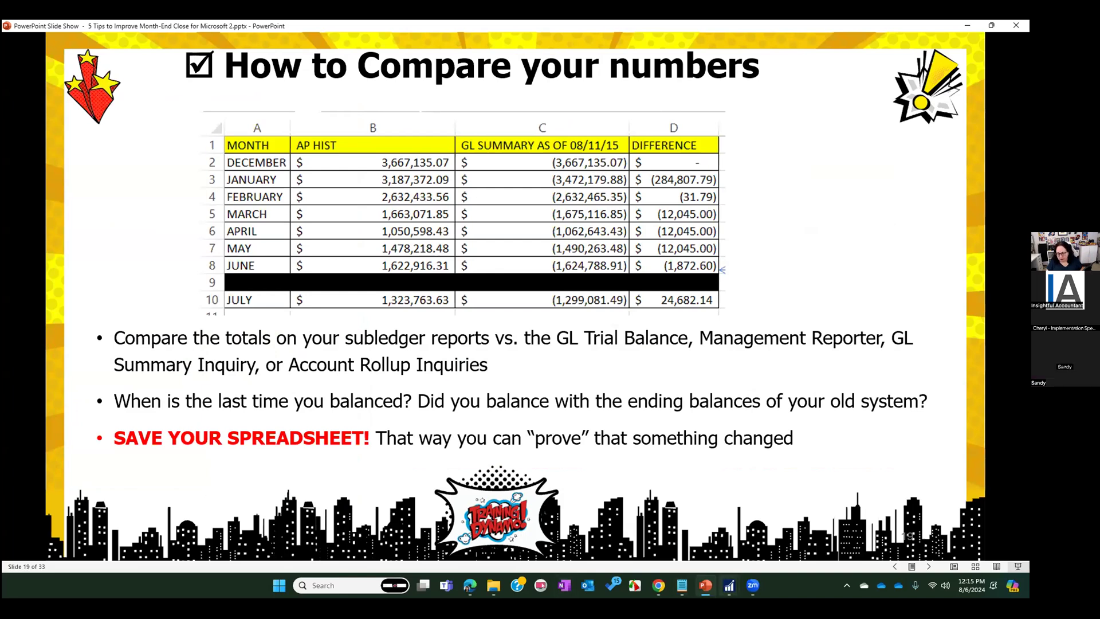
Switch to Dynamics GP, open the UPTOWN TRUST checkbook in Checkbook Maintenance to view its cash account, and close it
{"action": "mouse_move", "coordinate": [728, 585]}
{"action": "left_click", "coordinate": [706, 549]}
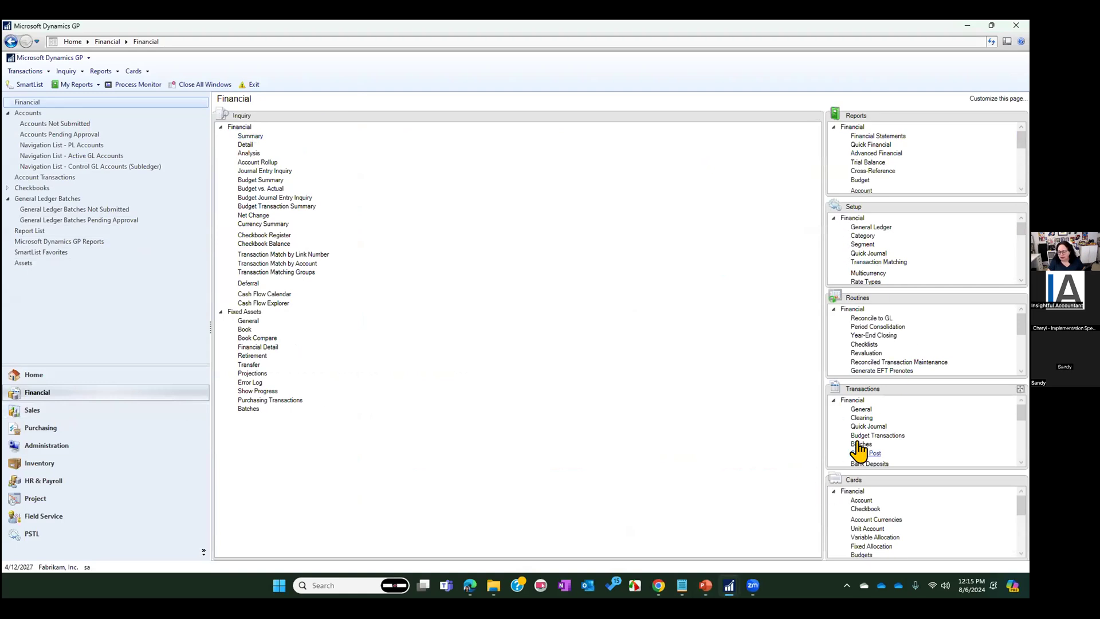
{"action": "left_click", "coordinate": [865, 509]}
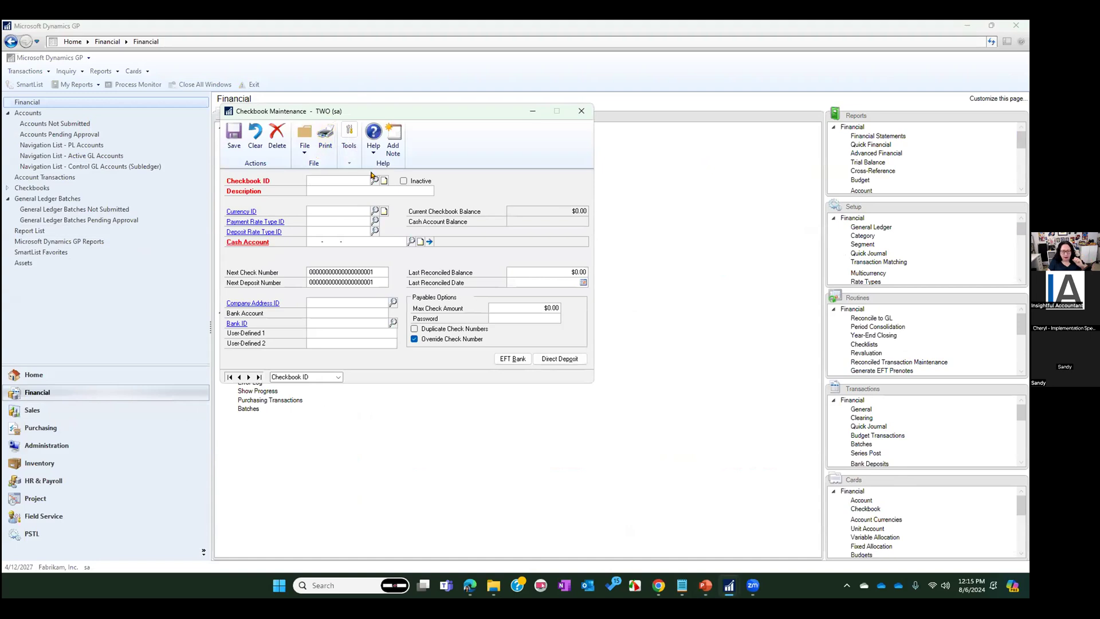
{"action": "left_click", "coordinate": [375, 181]}
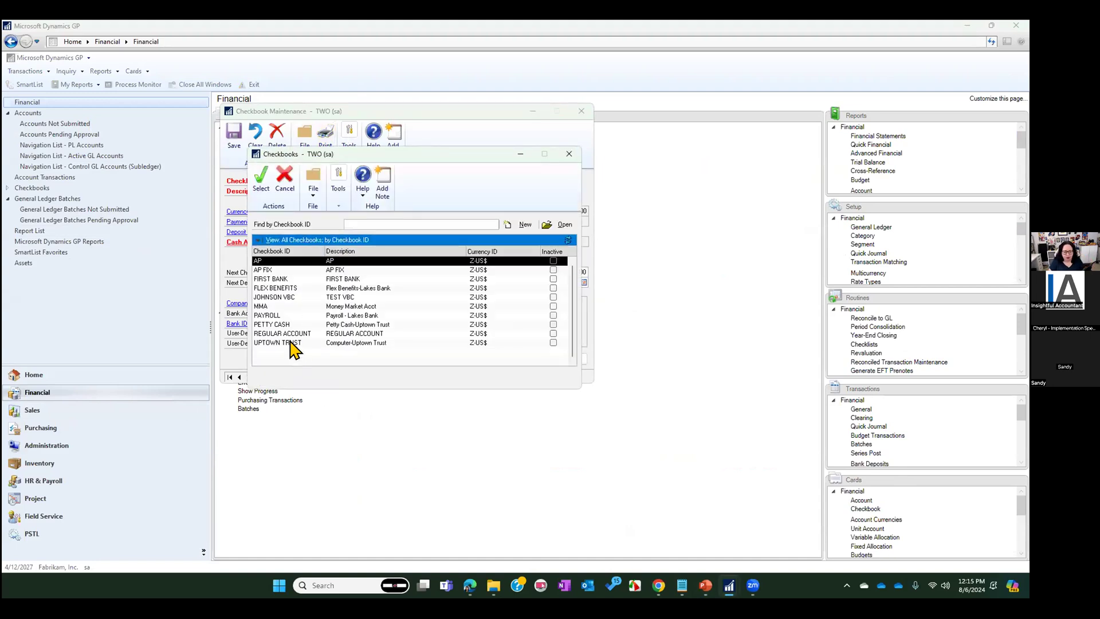
{"action": "double_click", "coordinate": [292, 343]}
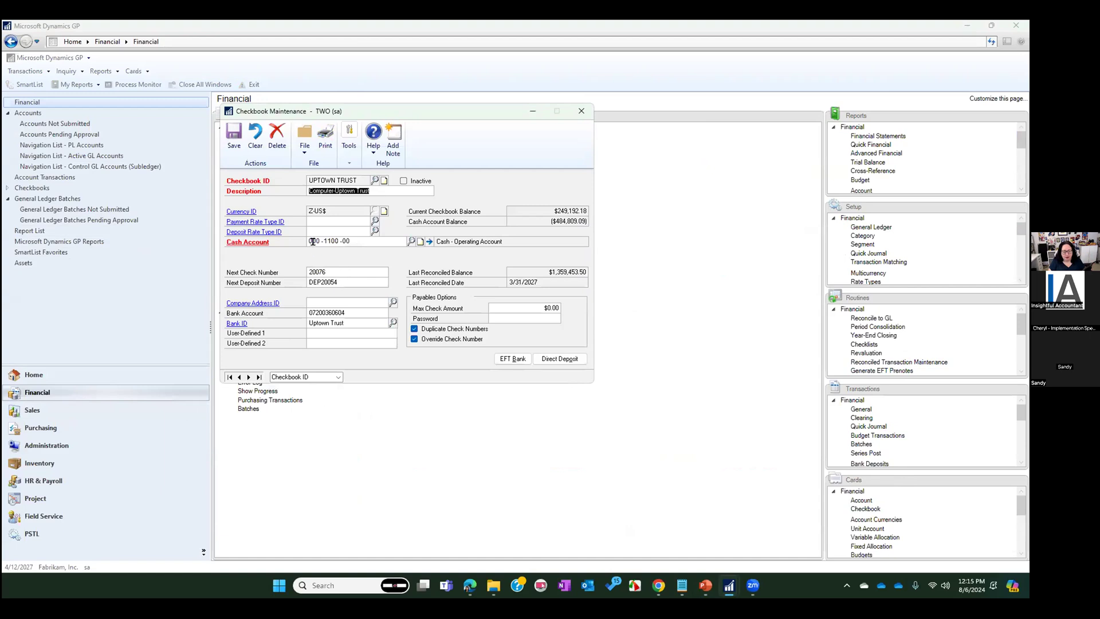
{"action": "left_click", "coordinate": [581, 110]}
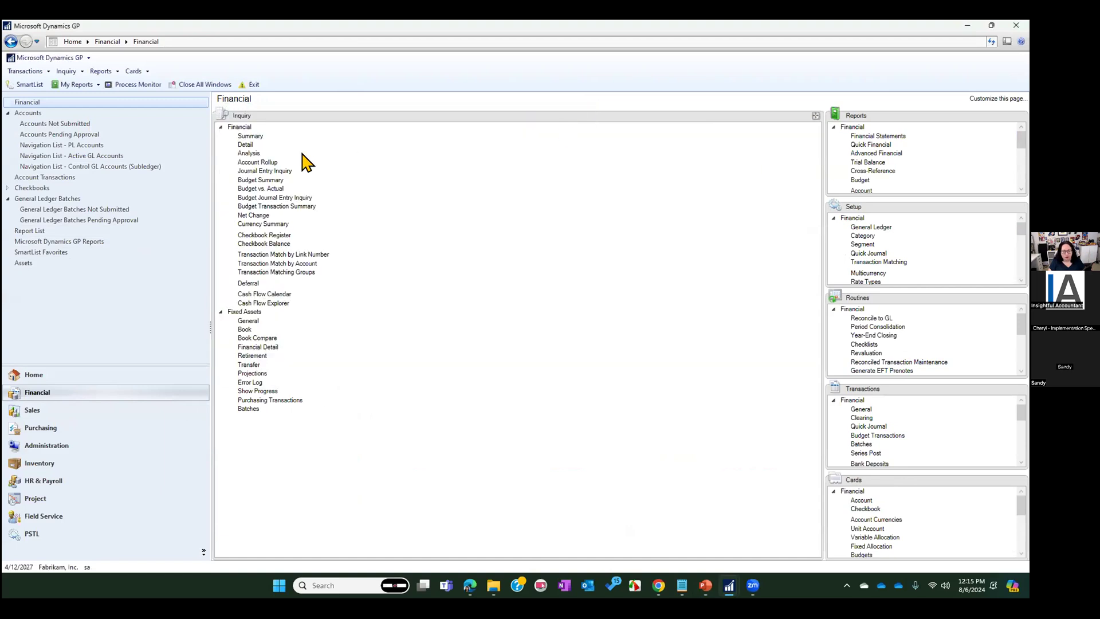
Open the financial Summary Inquiry for account 000-1100-00 and display its period balances for 2024
{"action": "left_click", "coordinate": [247, 135]}
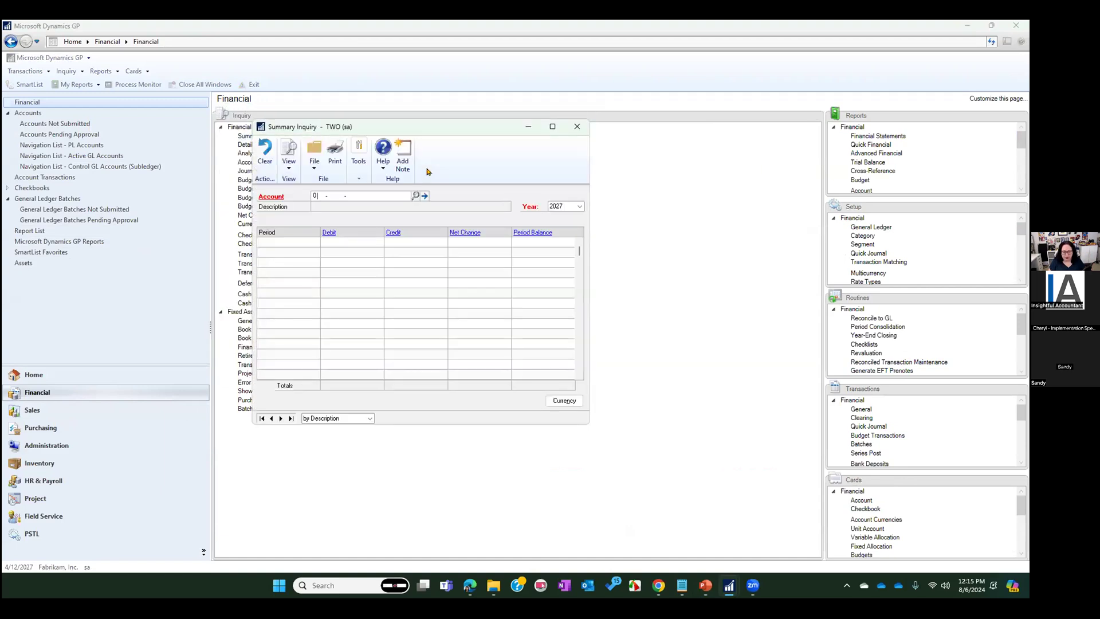
{"action": "type", "text": "000 -1100 -00"}
{"action": "key", "text": "Tab"}
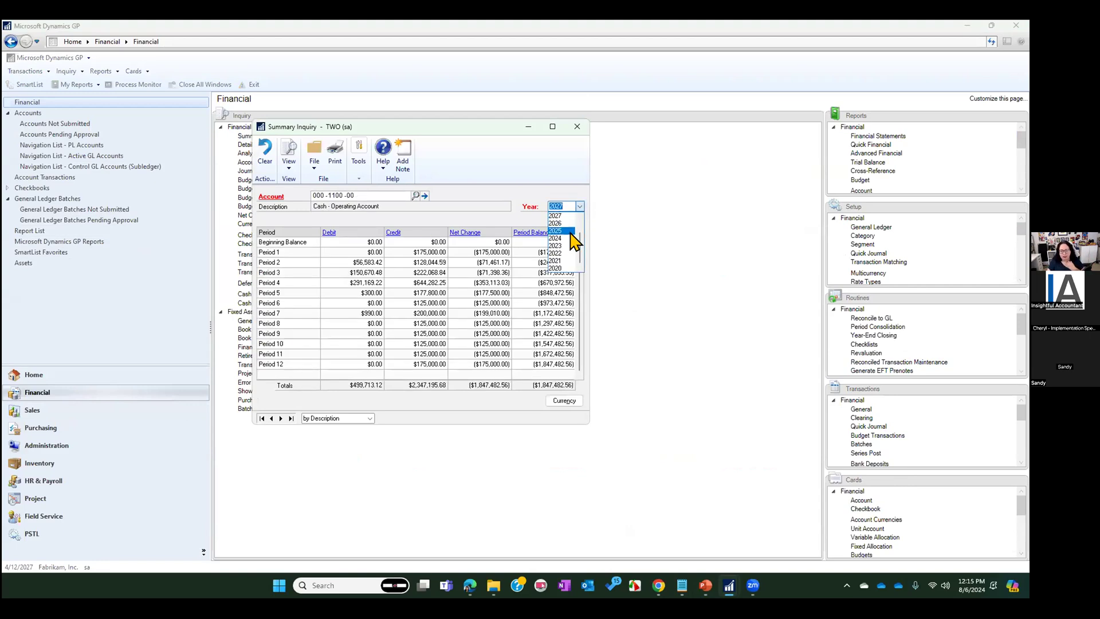
{"action": "left_click", "coordinate": [556, 214]}
{"action": "left_click", "coordinate": [579, 206]}
{"action": "left_click", "coordinate": [566, 232]}
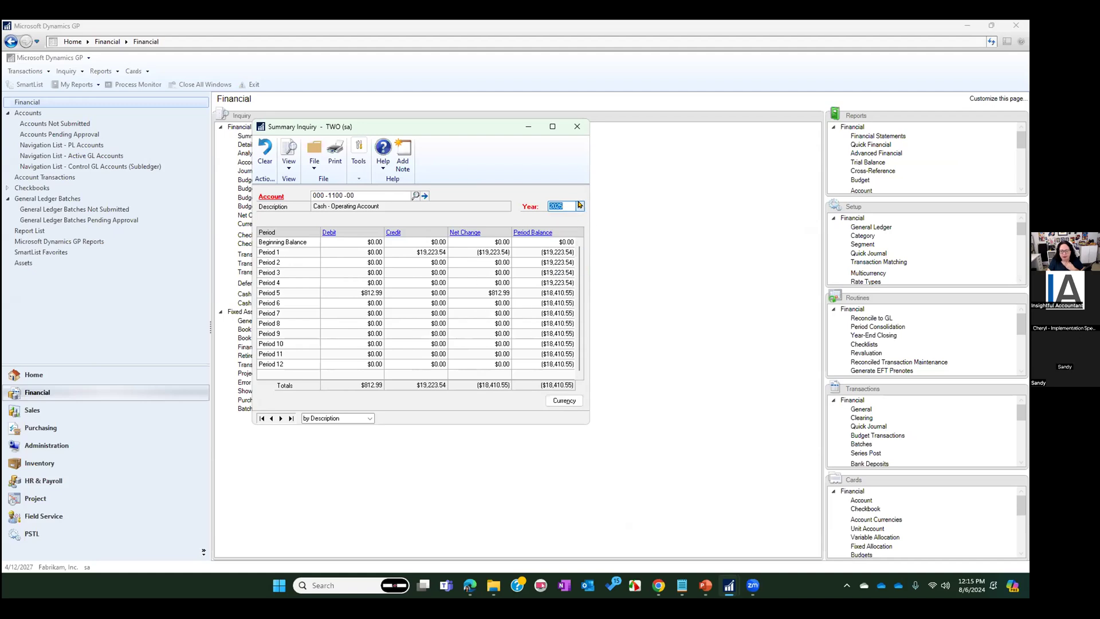
{"action": "left_click", "coordinate": [579, 207]}
{"action": "left_click", "coordinate": [562, 236]}
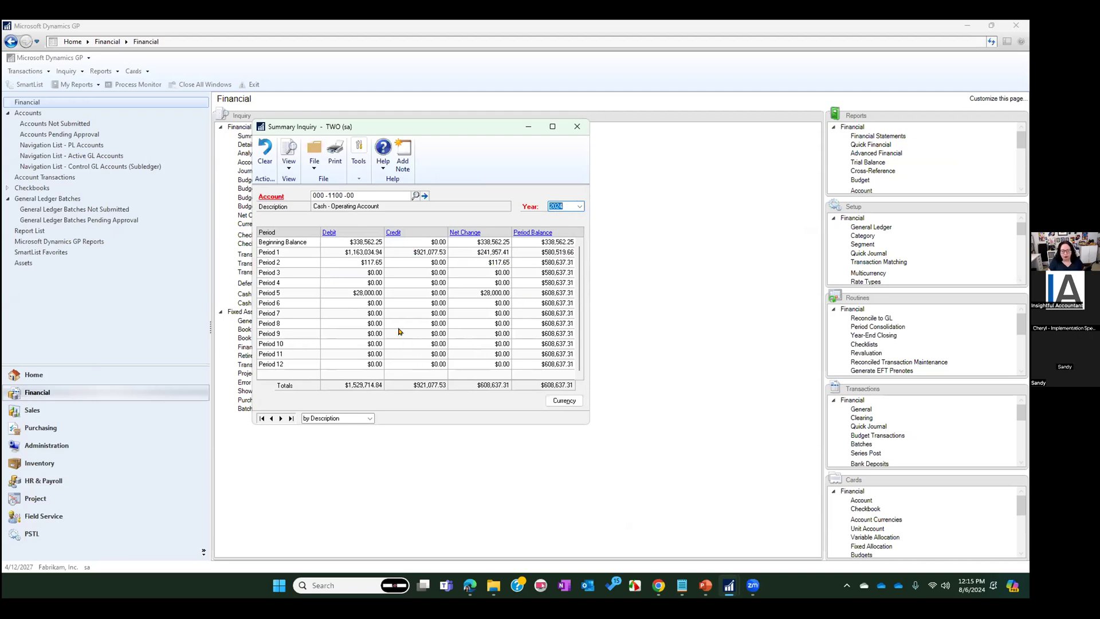
Print the 2024 GL Summary Inquiry to the screen and copy the report text from the header through the totals
{"action": "left_click", "coordinate": [334, 152]}
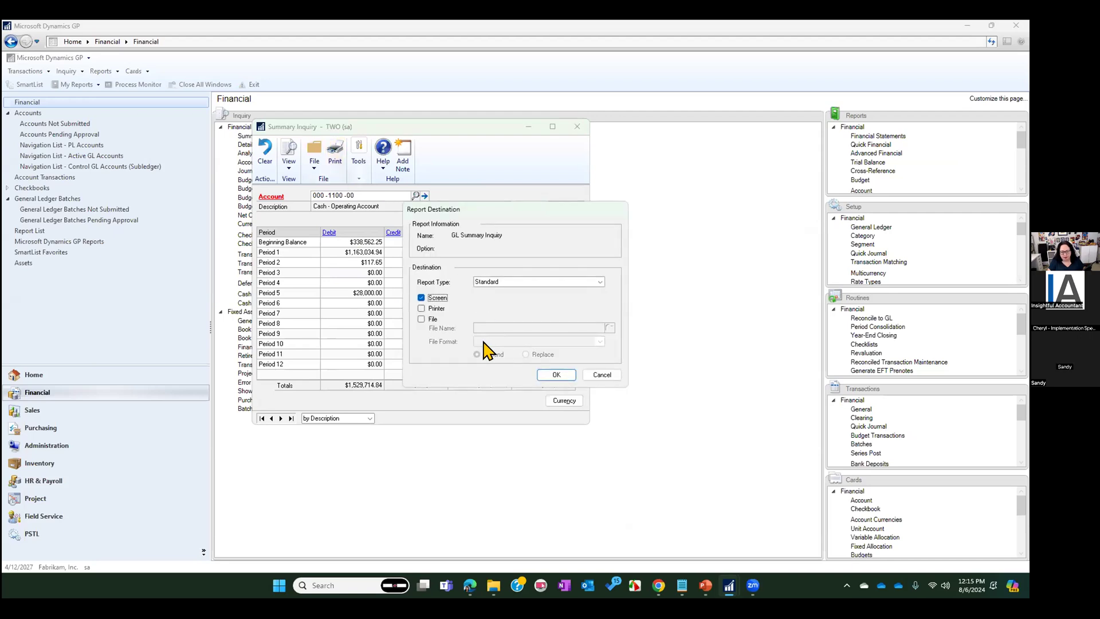
{"action": "left_click", "coordinate": [556, 375]}
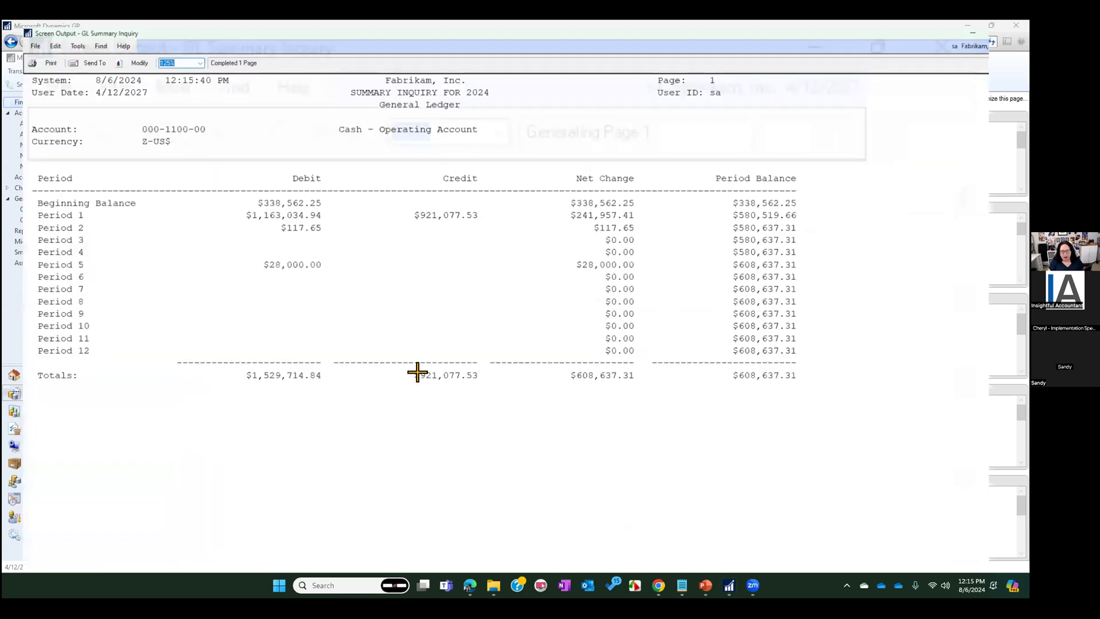
{"action": "left_click_drag", "start_coordinate": [41, 155], "coordinate": [75, 371]}
{"action": "key", "text": "ctrl+c"}
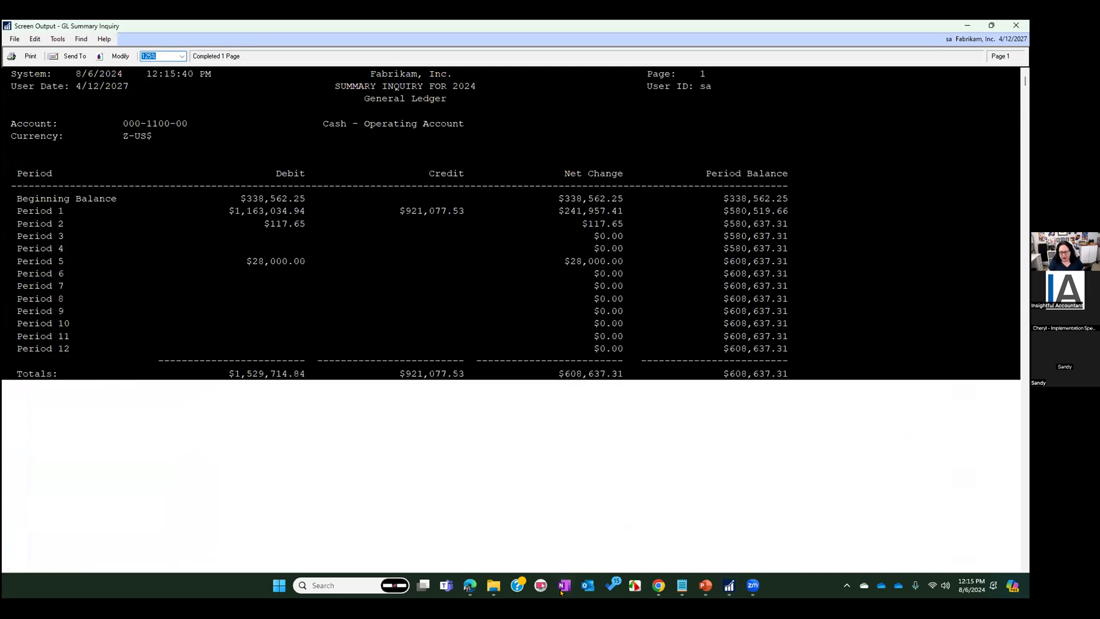
Open Excel with a blank workbook and paste the copied summary report starting at cell A1
{"action": "left_click", "coordinate": [279, 585]}
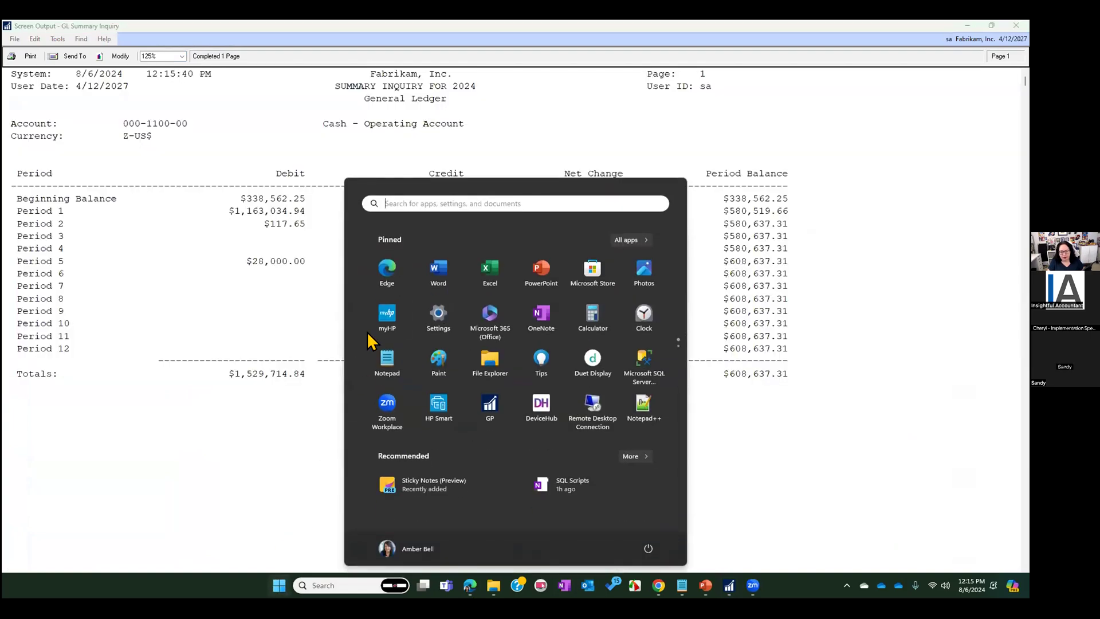
{"action": "left_click", "coordinate": [492, 274]}
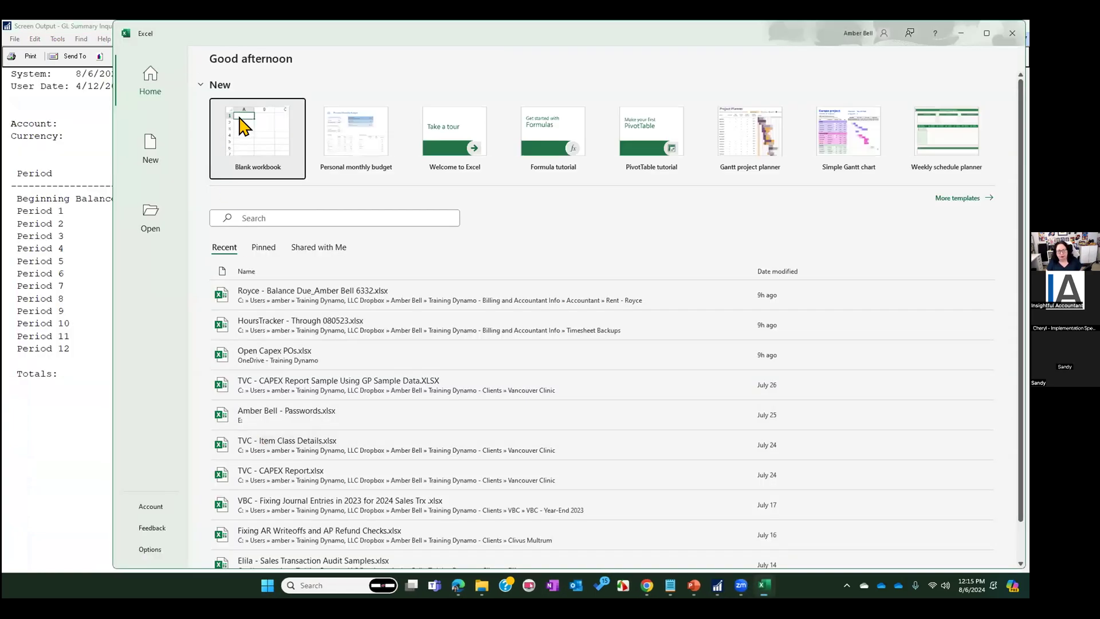
{"action": "left_click", "coordinate": [244, 123]}
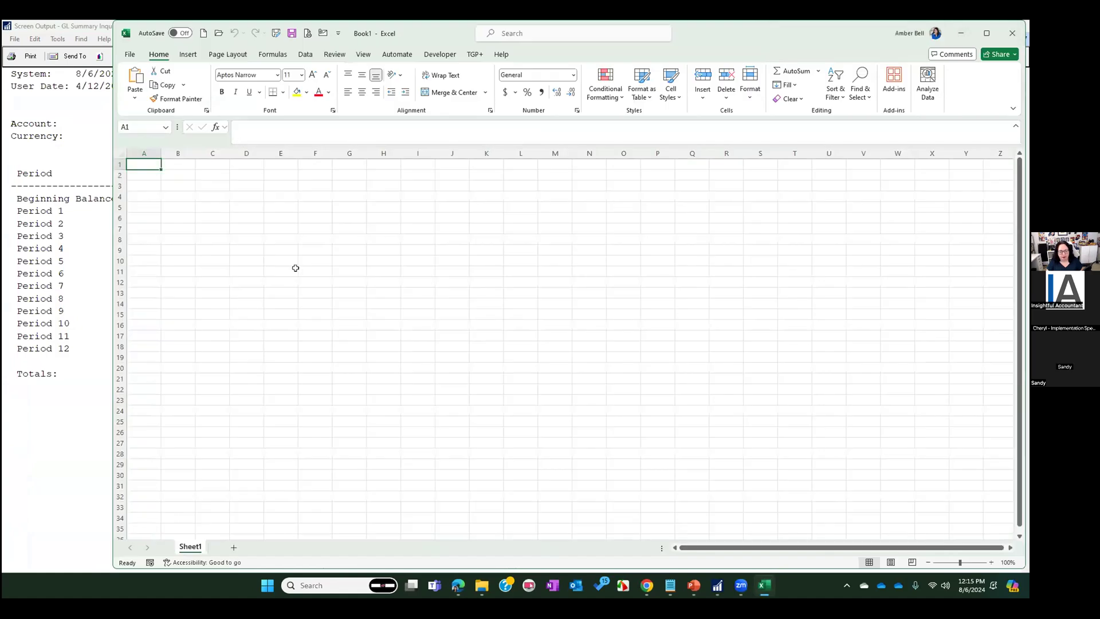
{"action": "key", "text": "ctrl+v"}
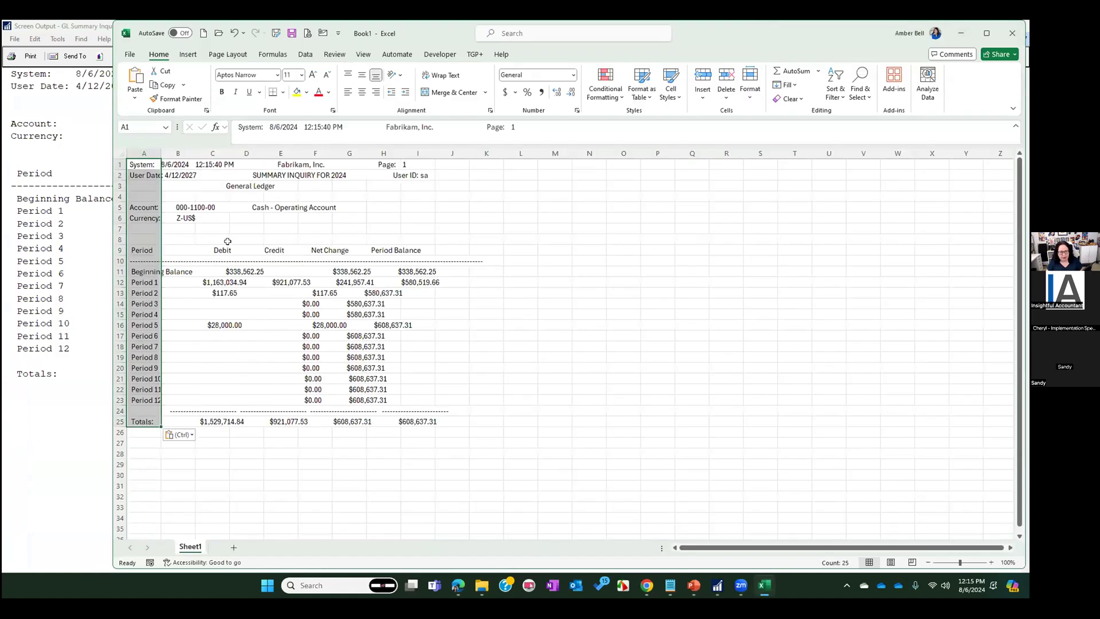
Delete the report header rows 1 to 8 and the dashed line row beneath the column titles
{"action": "left_click", "coordinate": [120, 239]}
{"action": "left_click_drag", "start_coordinate": [120, 239], "coordinate": [121, 165]}
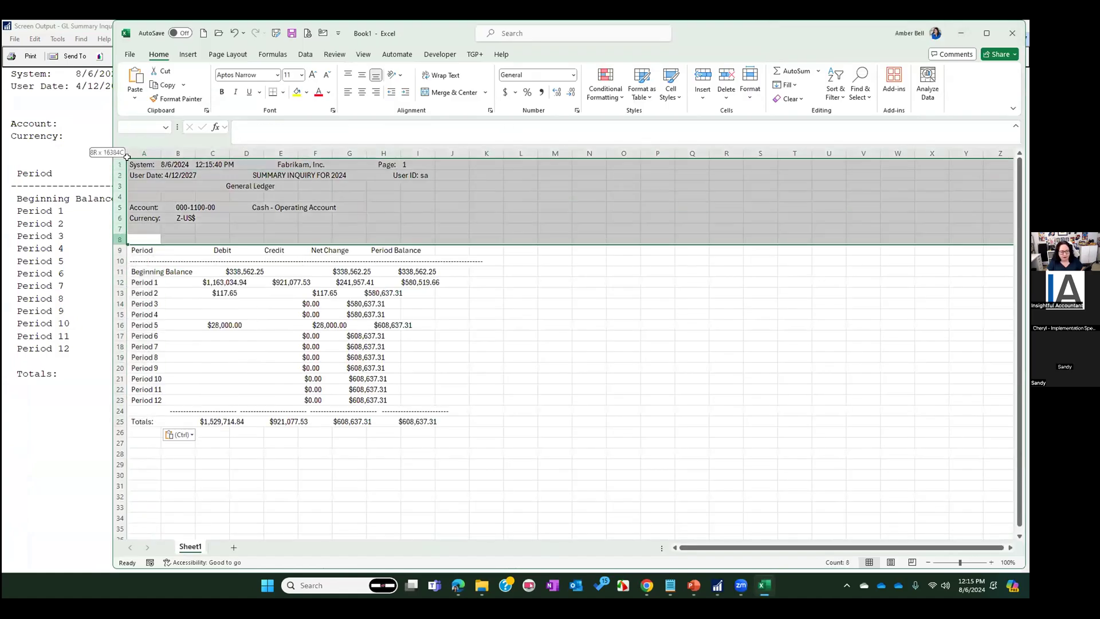
{"action": "right_click", "coordinate": [163, 197]}
{"action": "left_click", "coordinate": [193, 315]}
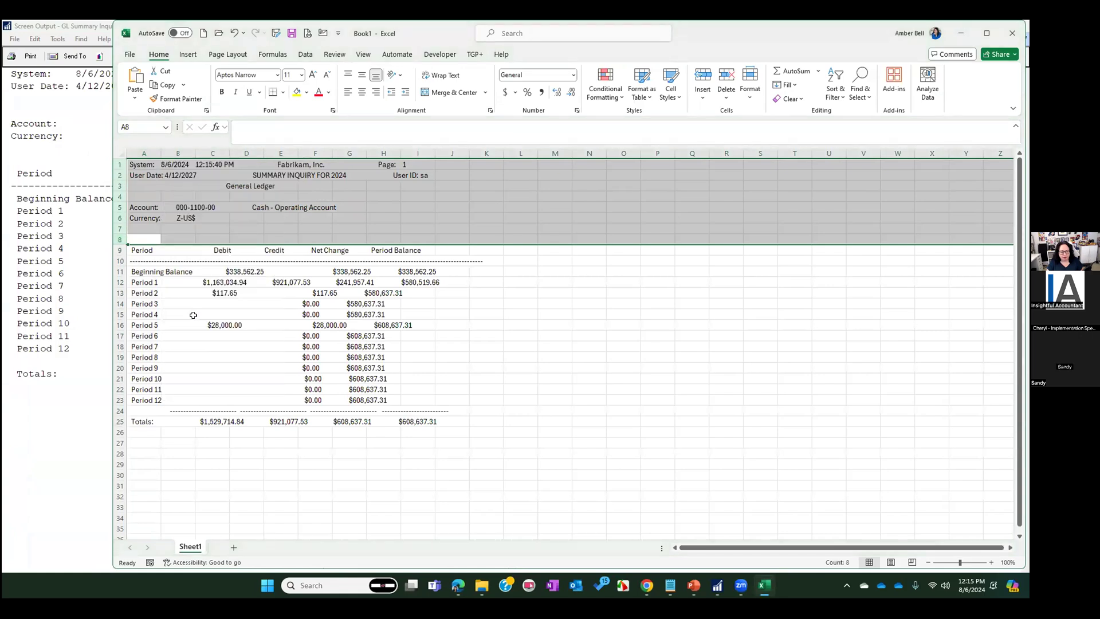
{"action": "left_click", "coordinate": [121, 175]}
{"action": "right_click", "coordinate": [121, 176]}
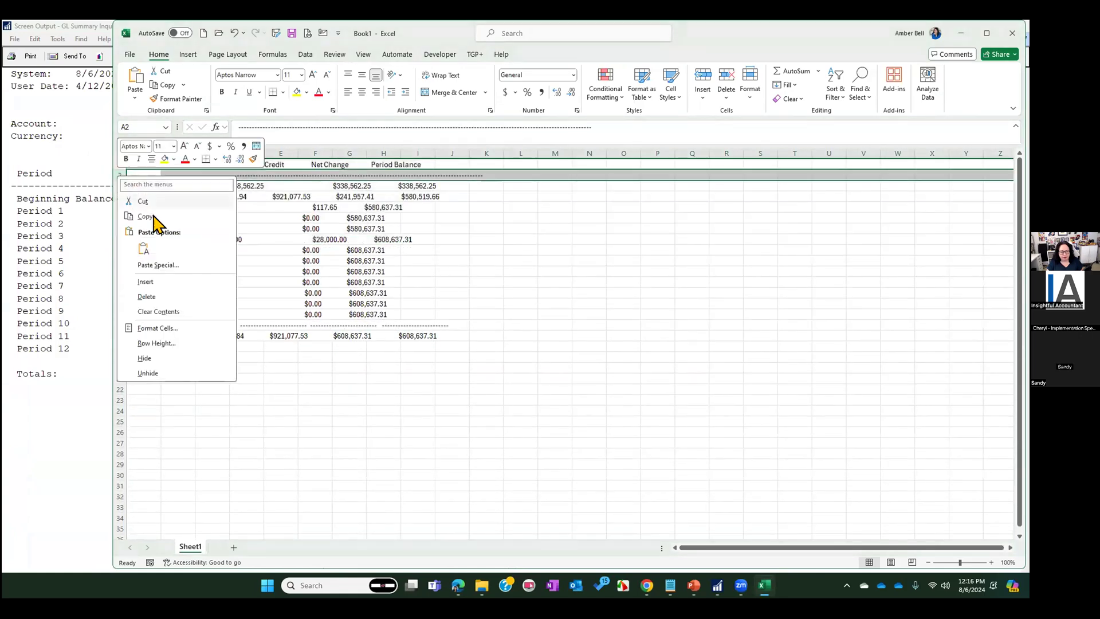
{"action": "left_click", "coordinate": [165, 291]}
Clear the dashed line and totals rows below Period 12
{"action": "left_click", "coordinate": [120, 271]}
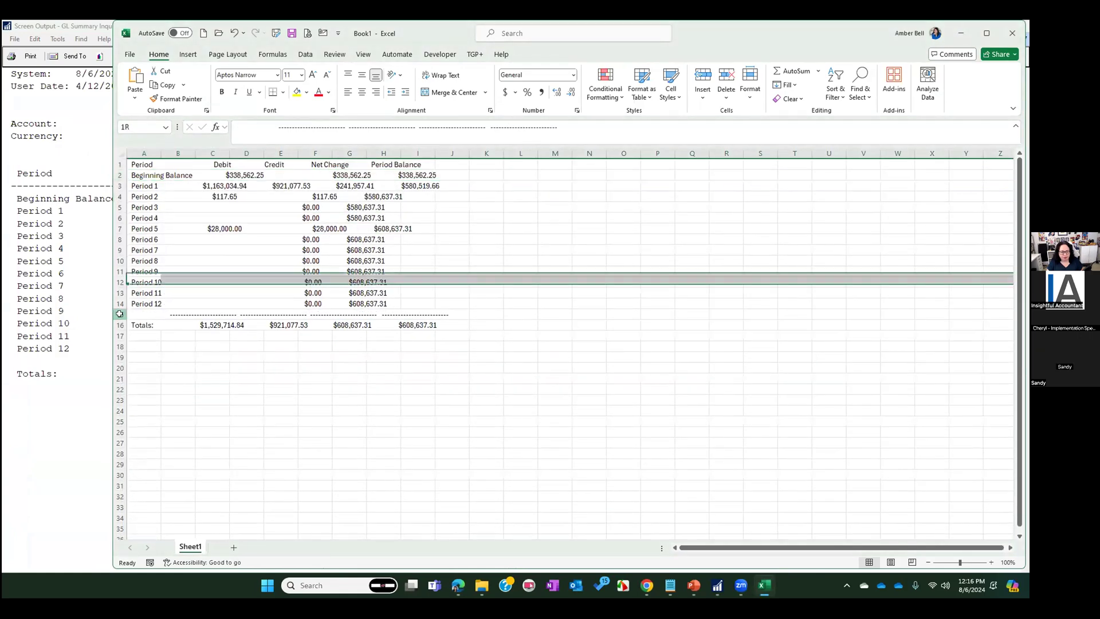
{"action": "left_click_drag", "start_coordinate": [120, 313], "coordinate": [128, 359]}
{"action": "key", "text": "Delete"}
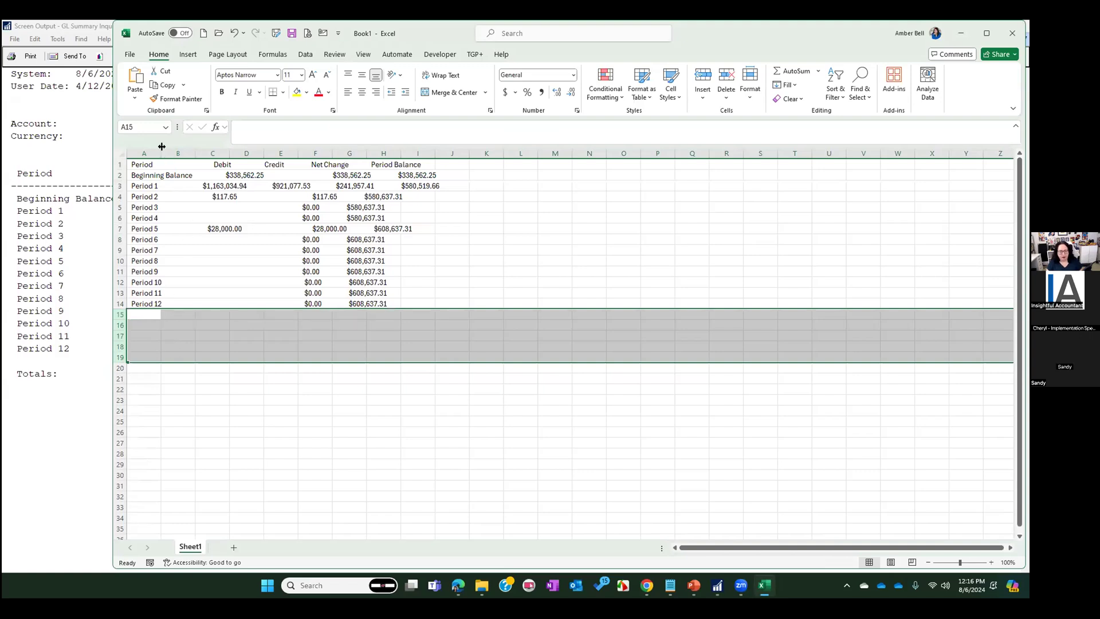
Split column A with Text to Columns, removing the break through the period names, and autofit the Period Balance column
{"action": "left_click", "coordinate": [145, 152]}
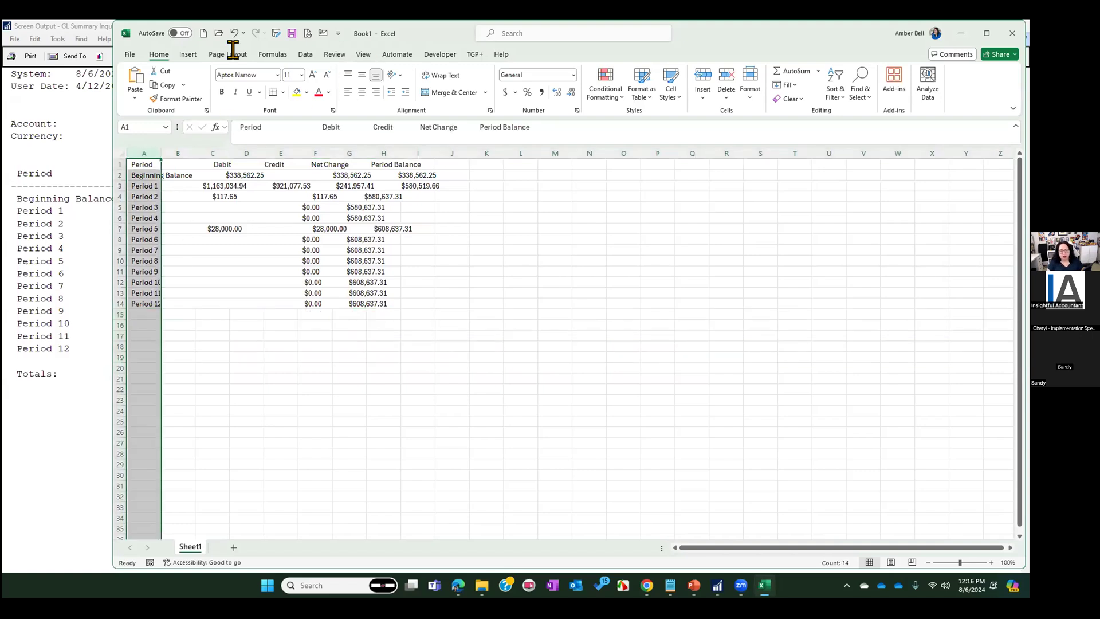
{"action": "left_click", "coordinate": [305, 53]}
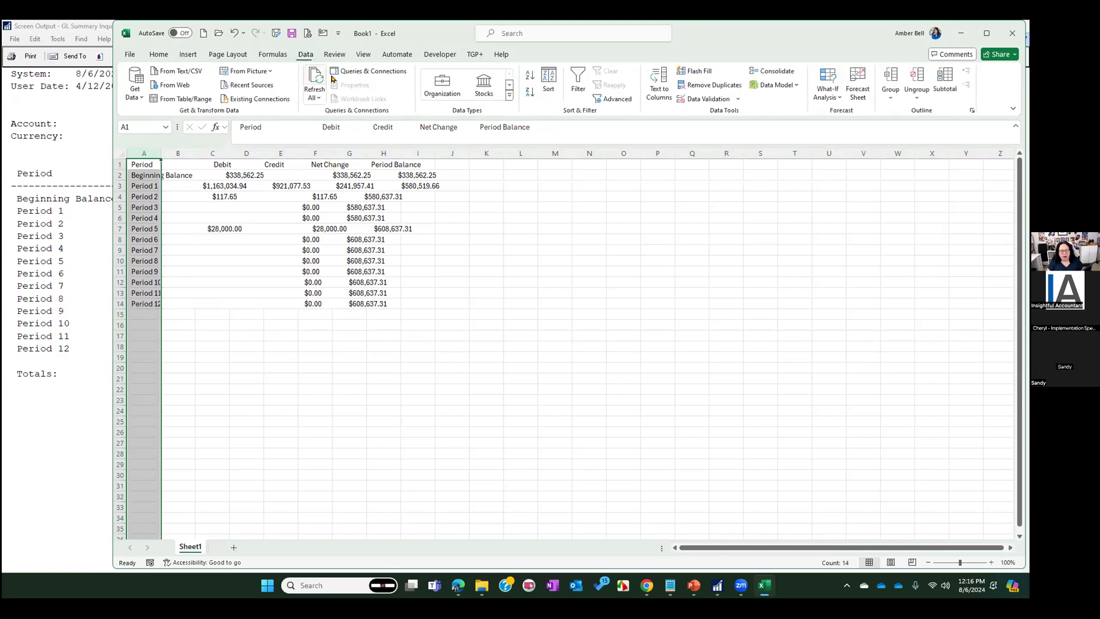
{"action": "left_click", "coordinate": [659, 83]}
{"action": "left_click", "coordinate": [805, 440]}
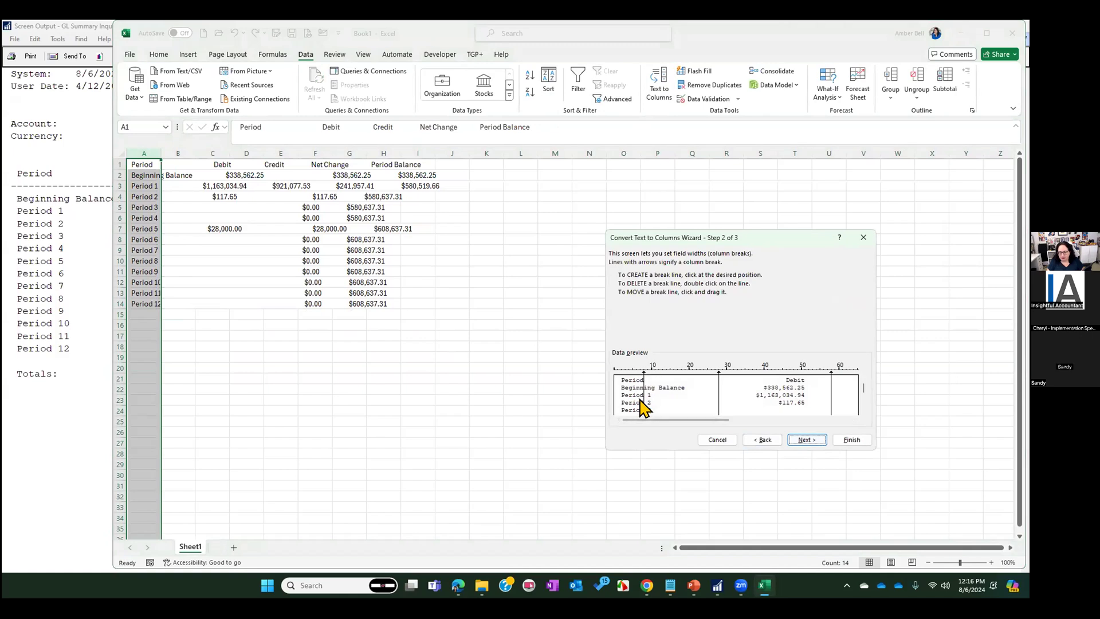
{"action": "double_click", "coordinate": [642, 383]}
{"action": "left_click", "coordinate": [842, 441]}
{"action": "double_click", "coordinate": [262, 153]}
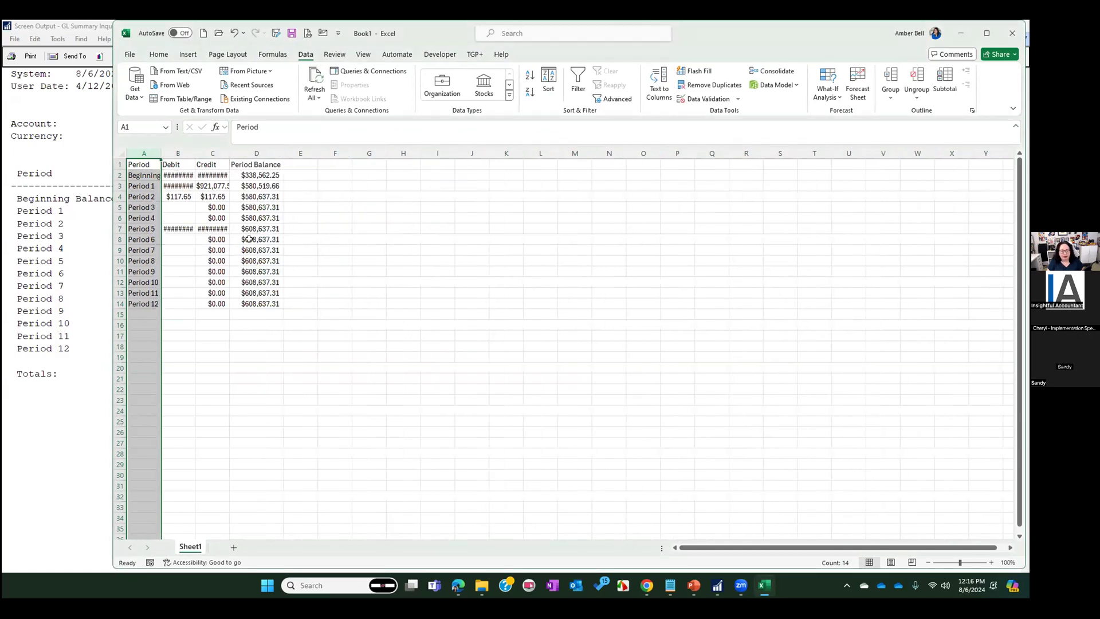
{"action": "left_click", "coordinate": [305, 162]}
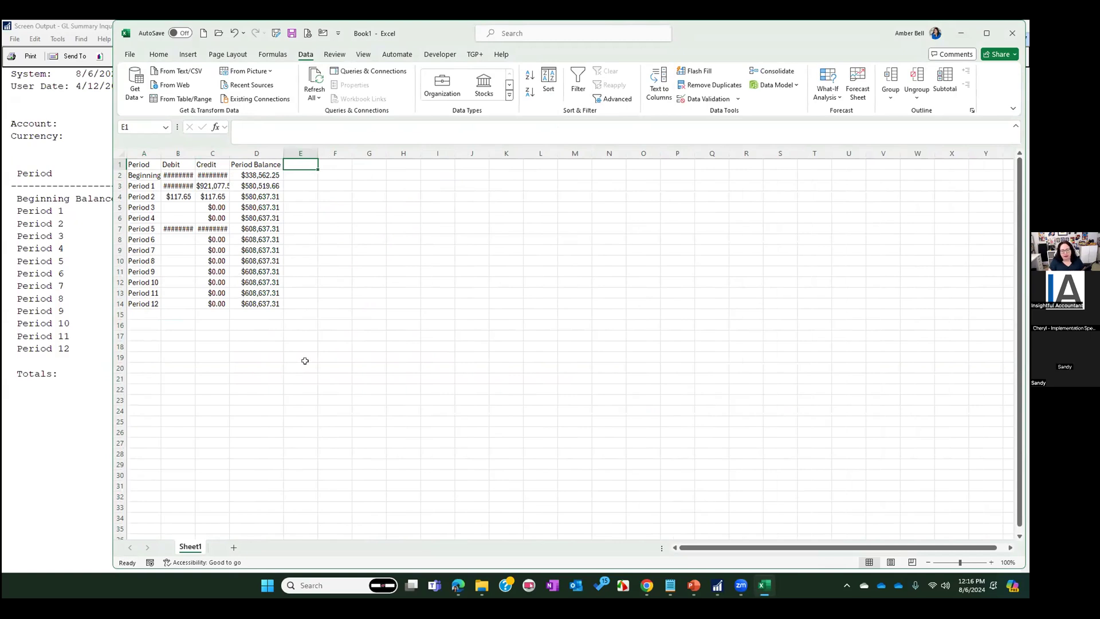
Return to Dynamics GP and close the GL Summary Inquiry screen report and the Summary Inquiry window
{"action": "left_click", "coordinate": [31, 441]}
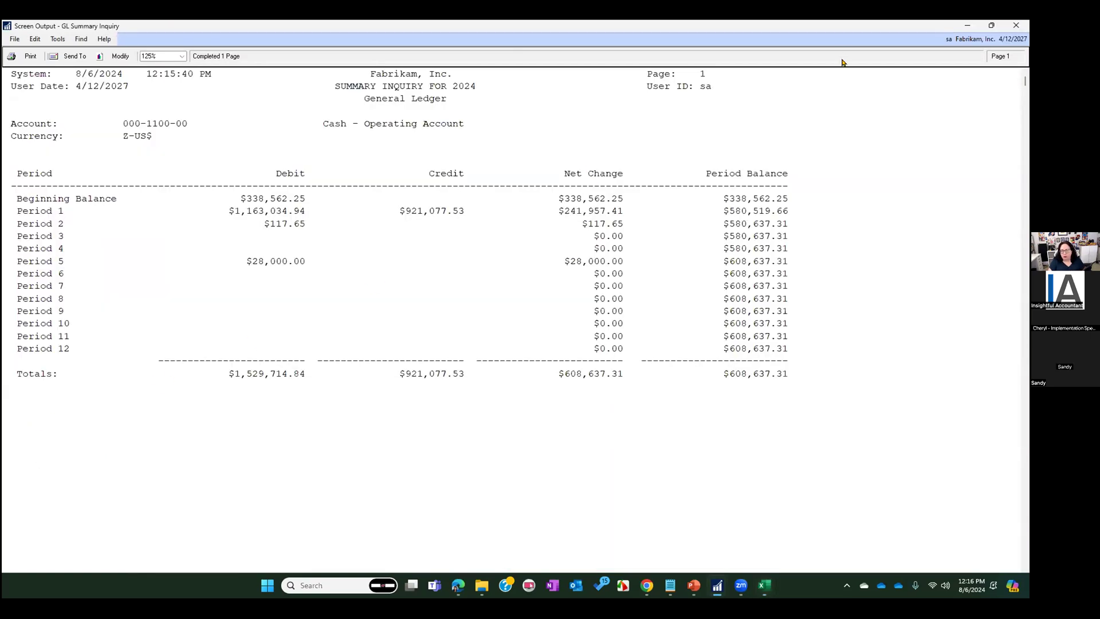
{"action": "left_click", "coordinate": [1015, 25]}
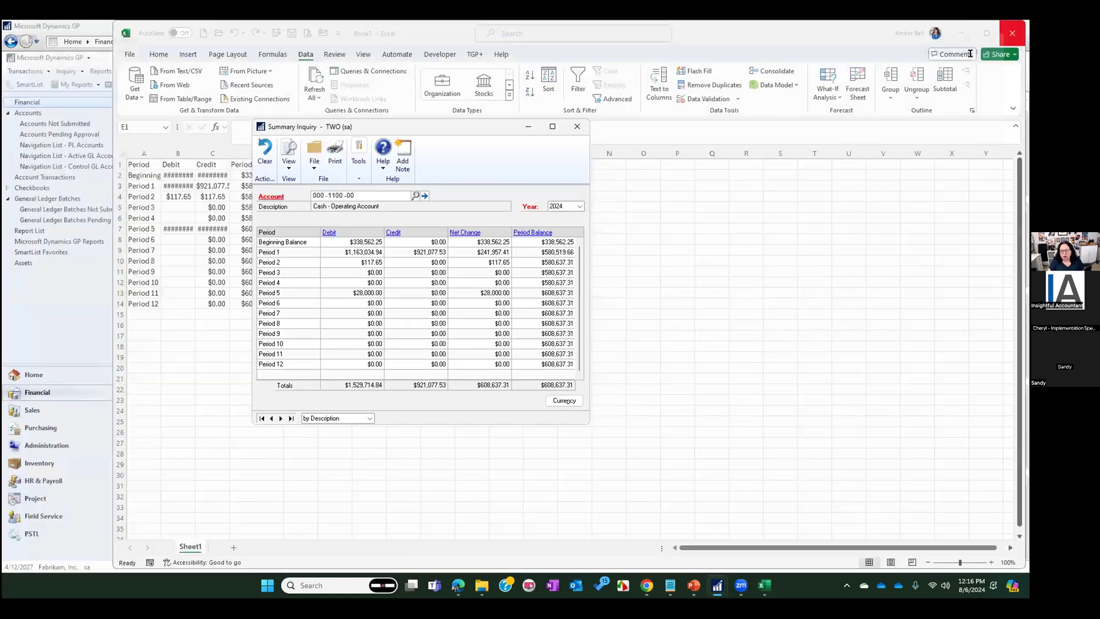
{"action": "left_click", "coordinate": [576, 126]}
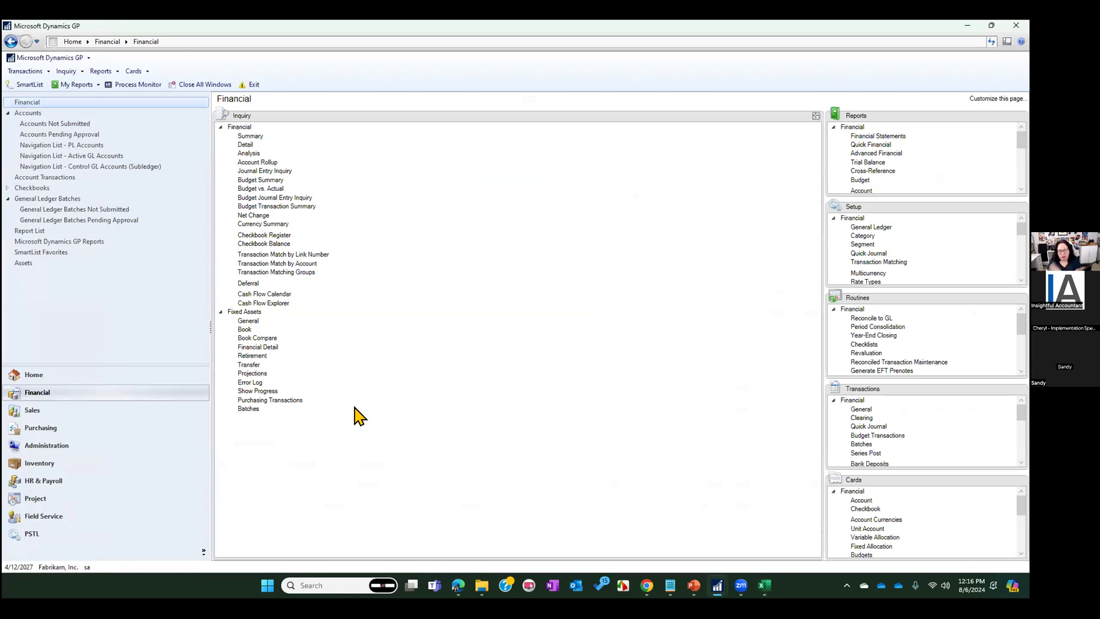
Open the Checkbook Balance Inquiry and choose the UPTOWN TRUST checkbook
{"action": "left_click", "coordinate": [273, 246]}
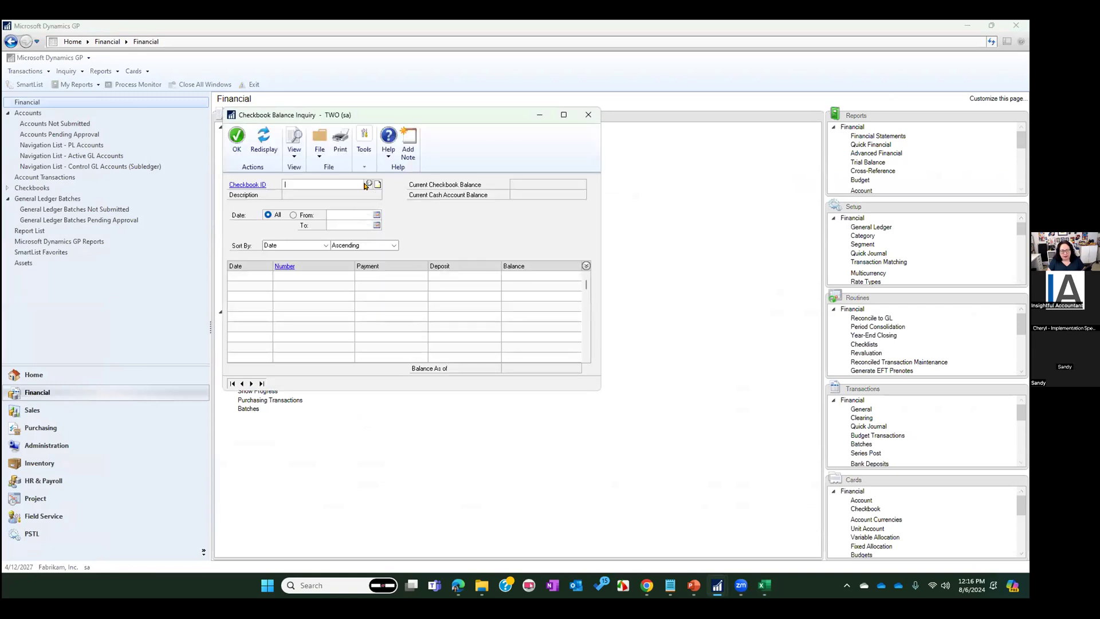
{"action": "left_click", "coordinate": [365, 184]}
{"action": "left_click", "coordinate": [296, 343]}
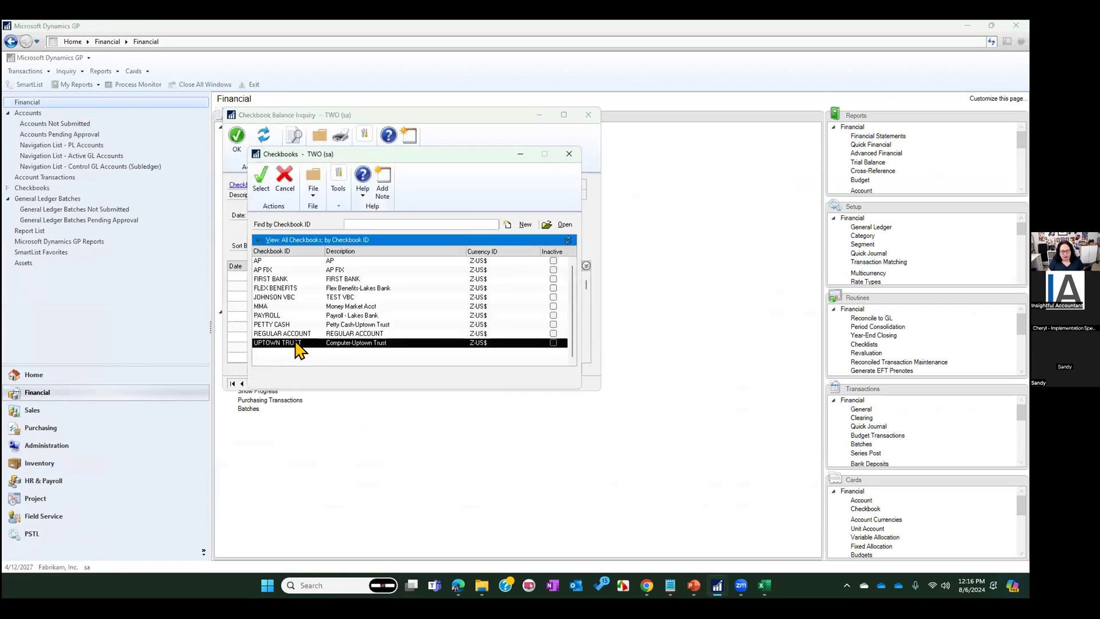
{"action": "double_click", "coordinate": [295, 343]}
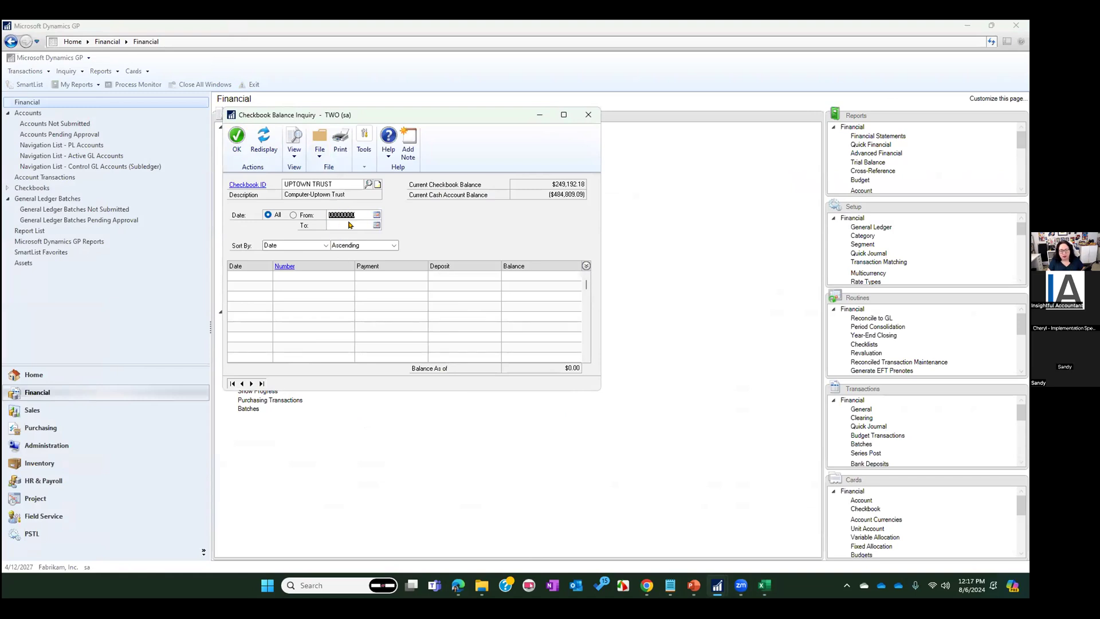
Check the GL period balances in the Book1 Excel workbook and return to Dynamics GP
{"action": "left_click", "coordinate": [756, 587]}
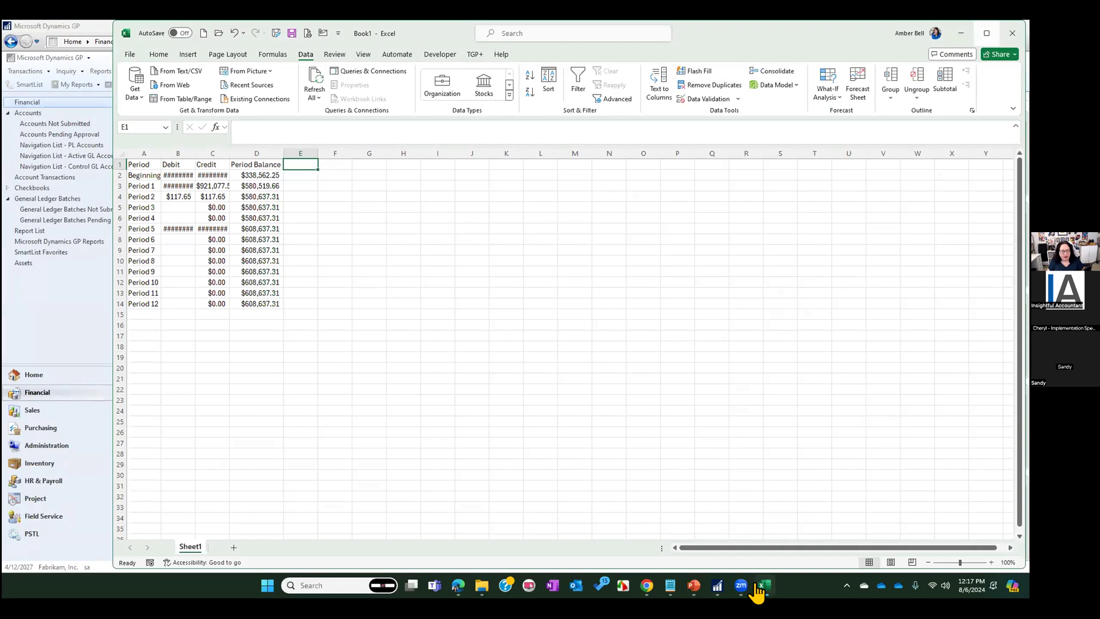
{"action": "left_click", "coordinate": [759, 587]}
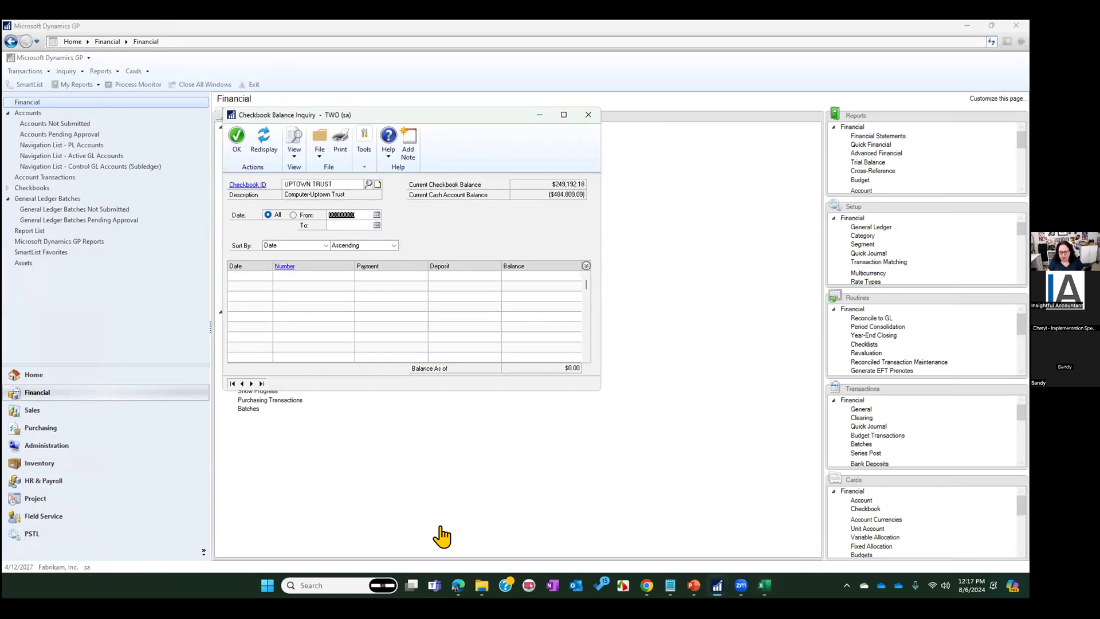
{"action": "mouse_move", "coordinate": [708, 589]}
{"action": "left_click", "coordinate": [703, 540]}
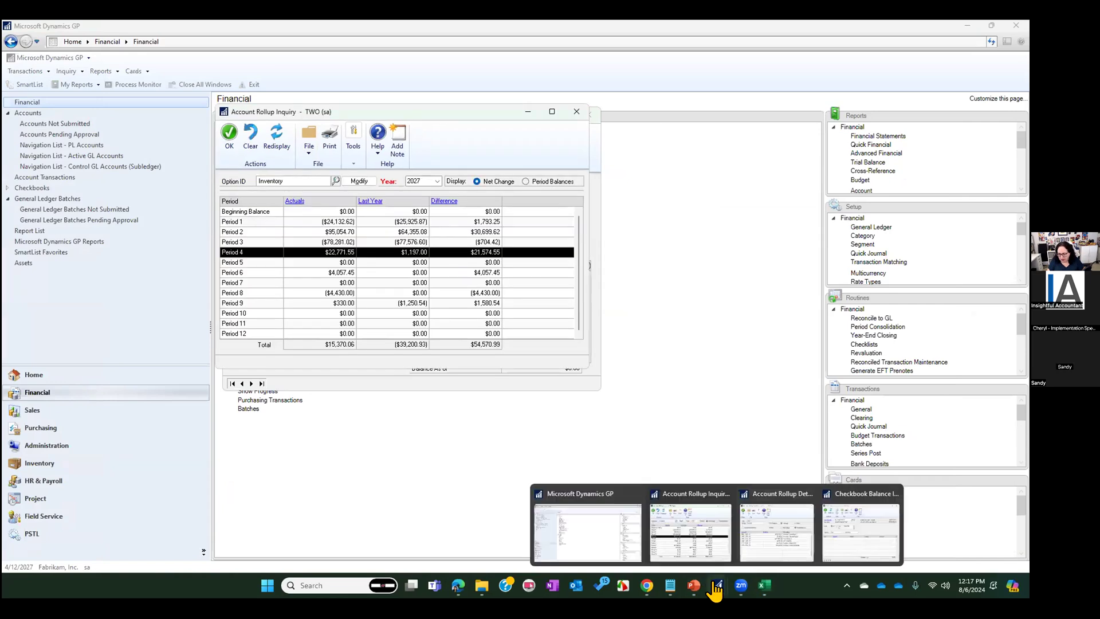
{"action": "left_click", "coordinate": [599, 526]}
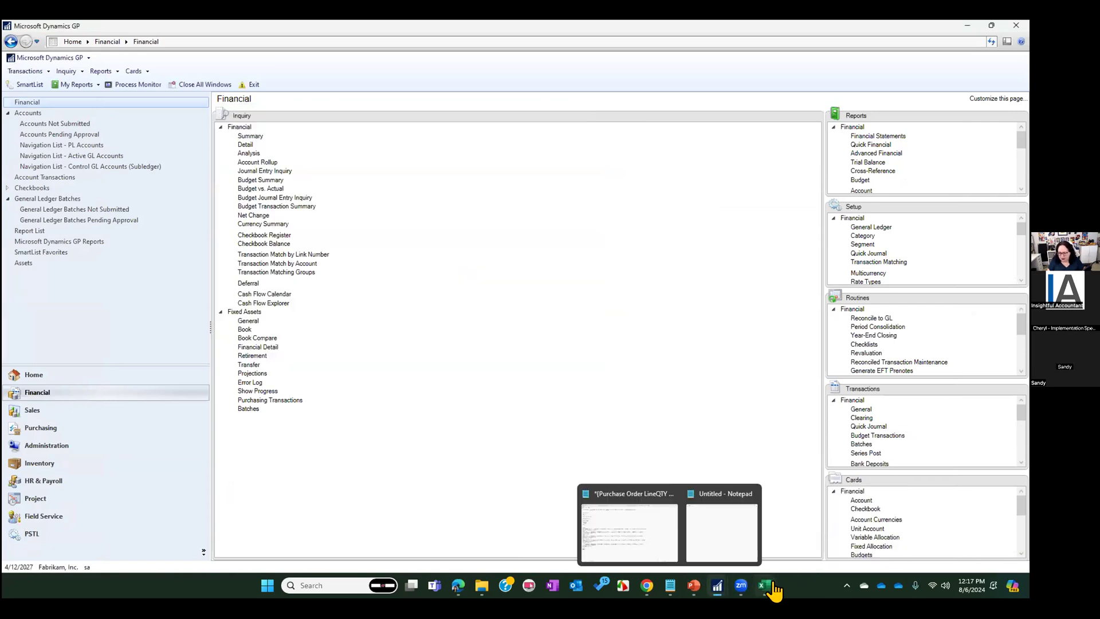
Restrict the UPTOWN TRUST checkbook balance inquiry to dates from 1/31/2025 to 1/31/2025 and redisplay the balance
{"action": "mouse_move", "coordinate": [717, 586]}
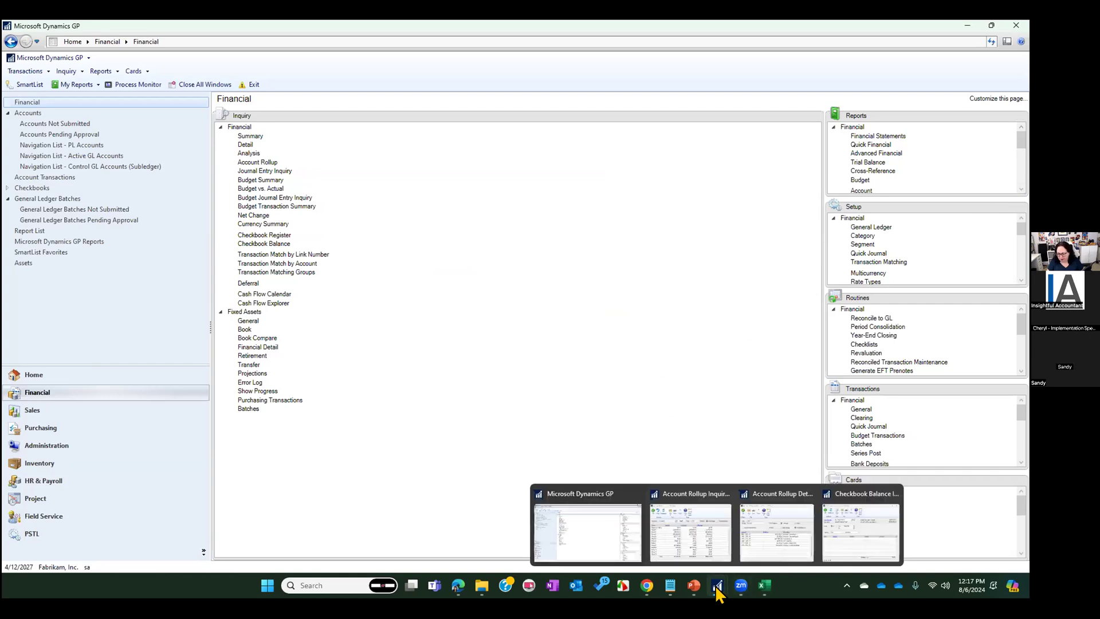
{"action": "left_click", "coordinate": [846, 542]}
{"action": "type", "text": "0131"}
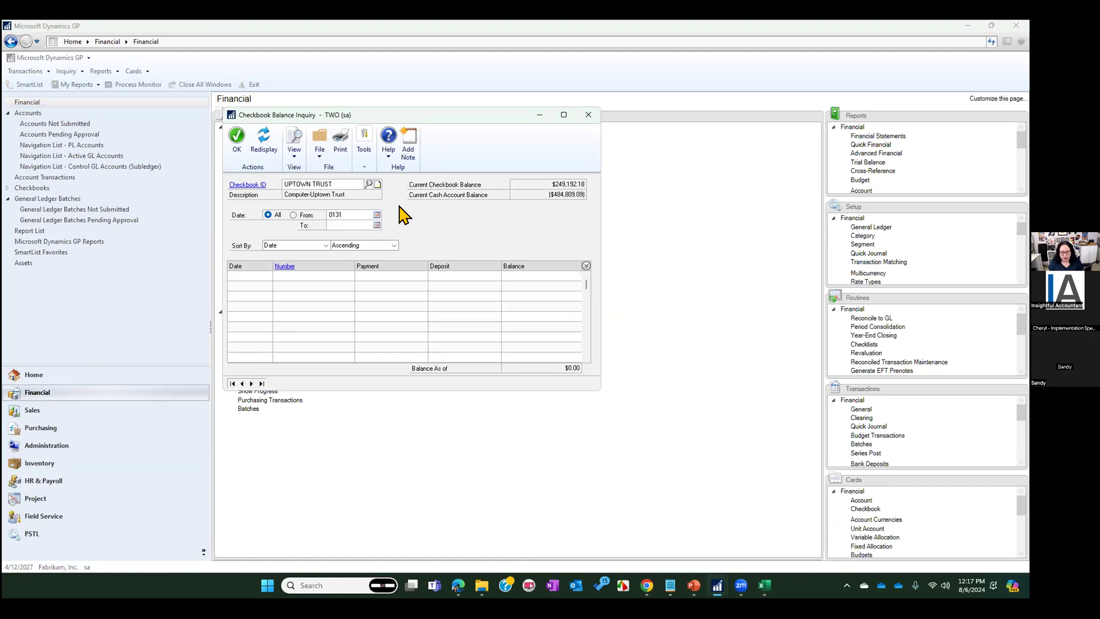
{"action": "type", "text": "2025"}
{"action": "key", "text": "Tab"}
{"action": "left_click", "coordinate": [262, 140]}
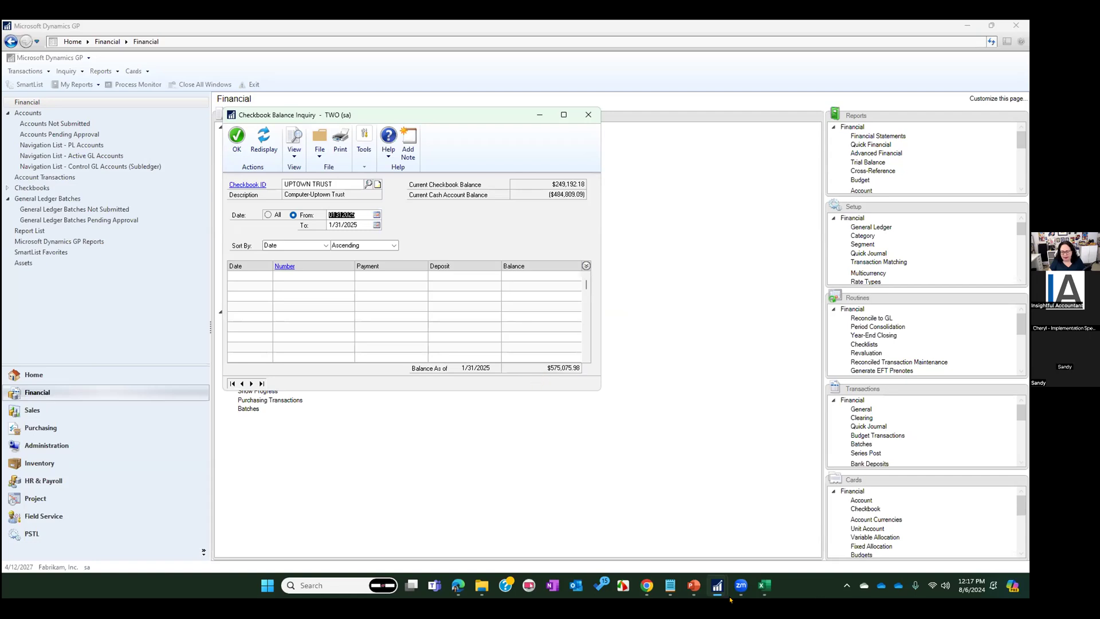
Switch to the PowerPoint slide show with the slide on how to compare your numbers
{"action": "mouse_move", "coordinate": [717, 586]}
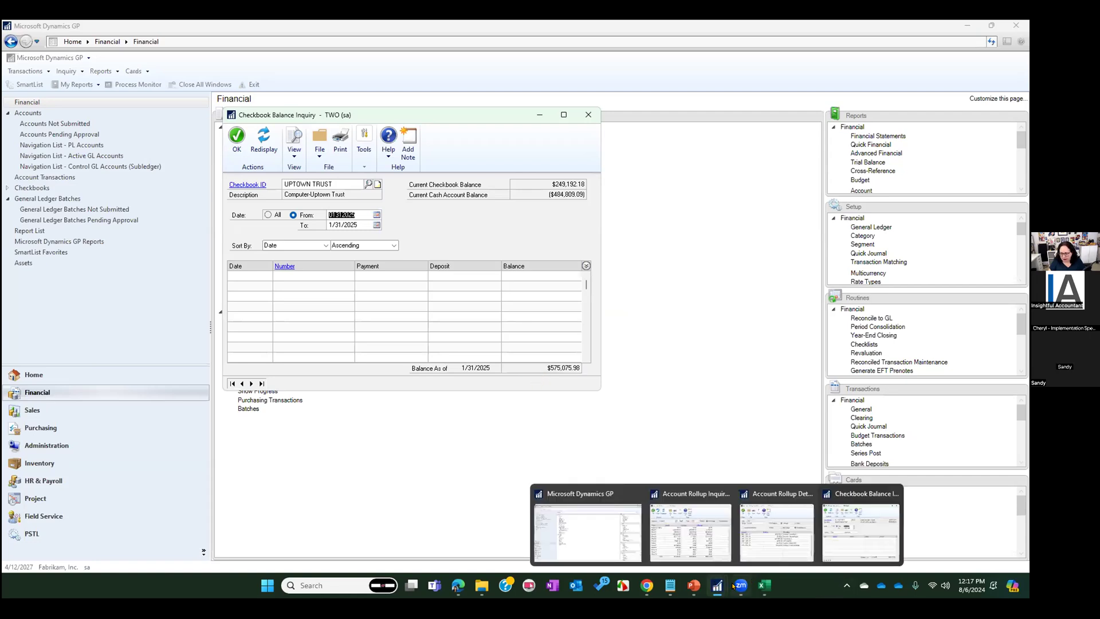
{"action": "left_click", "coordinate": [694, 585]}
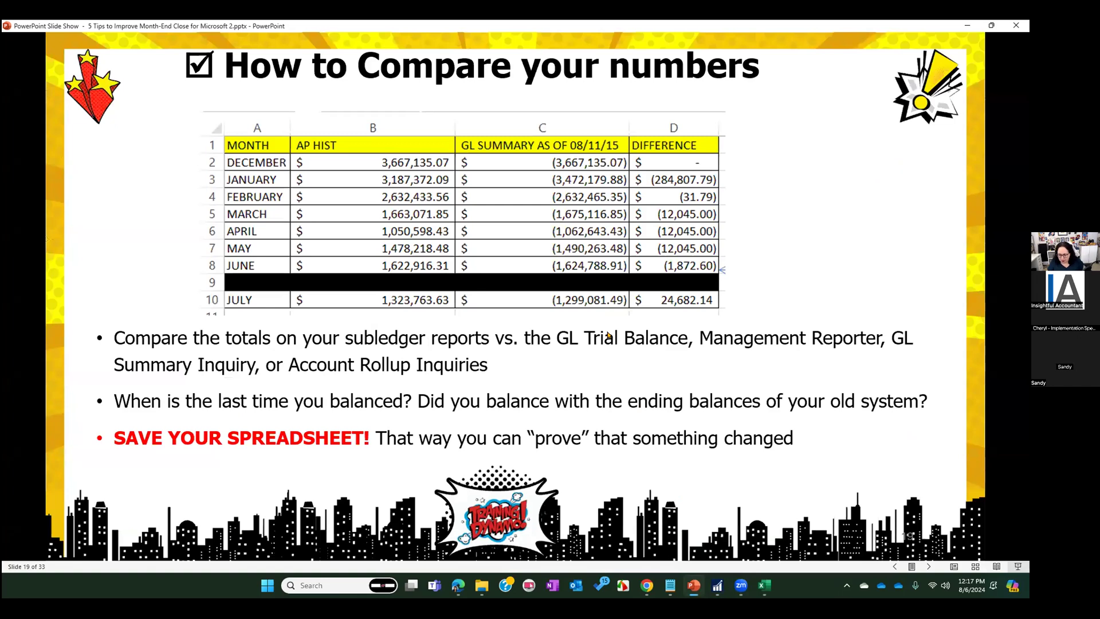